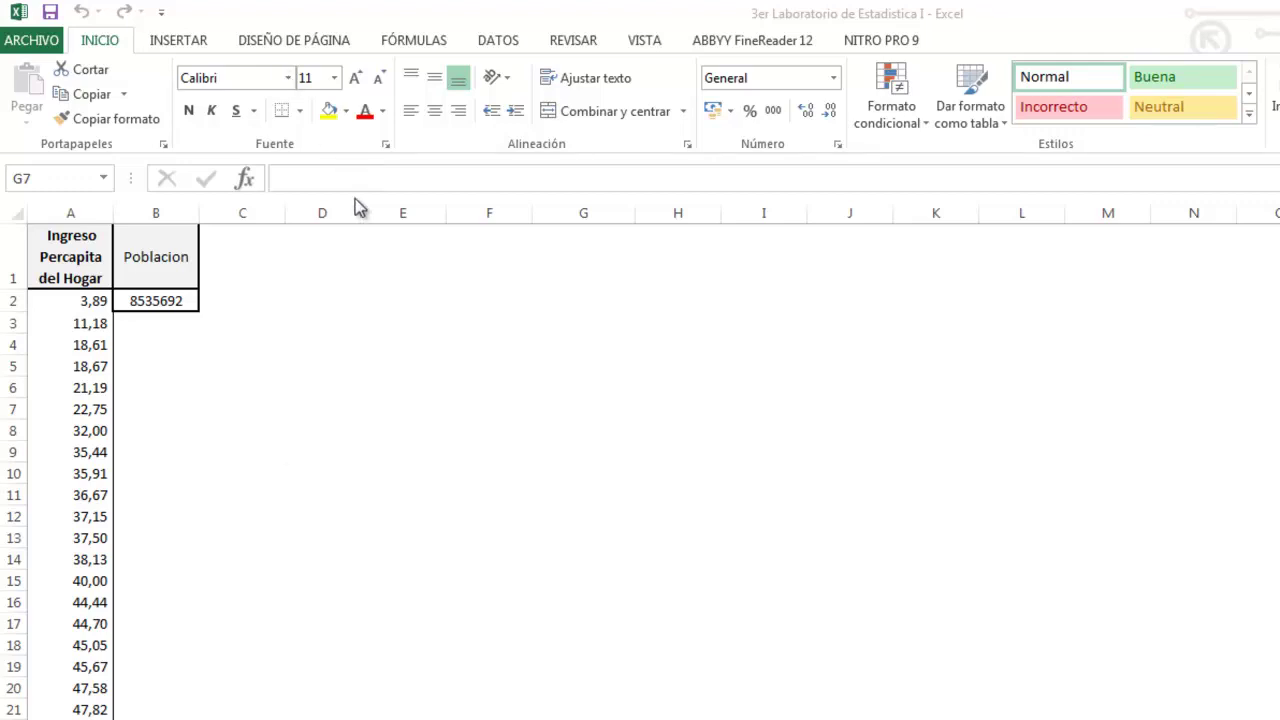
# Enter the column heading "Veintiles" in cell D1
pyautogui.click(318, 254)
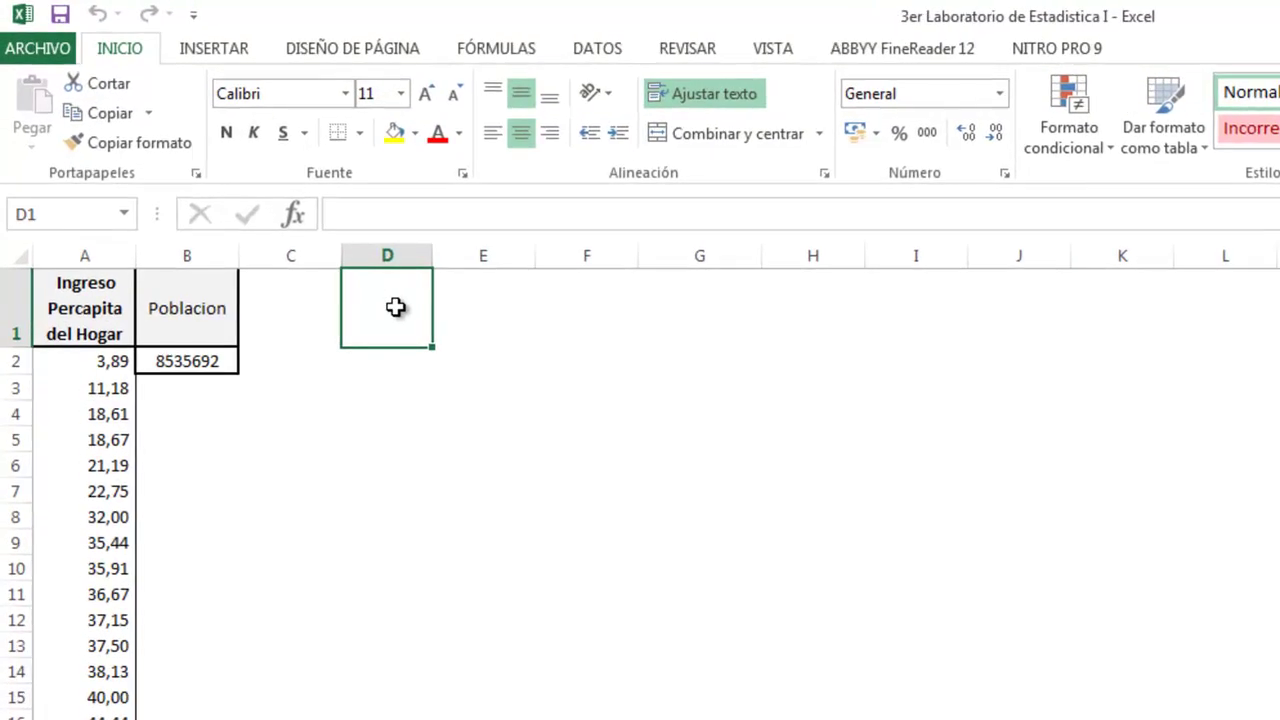
pyautogui.write('Vein')
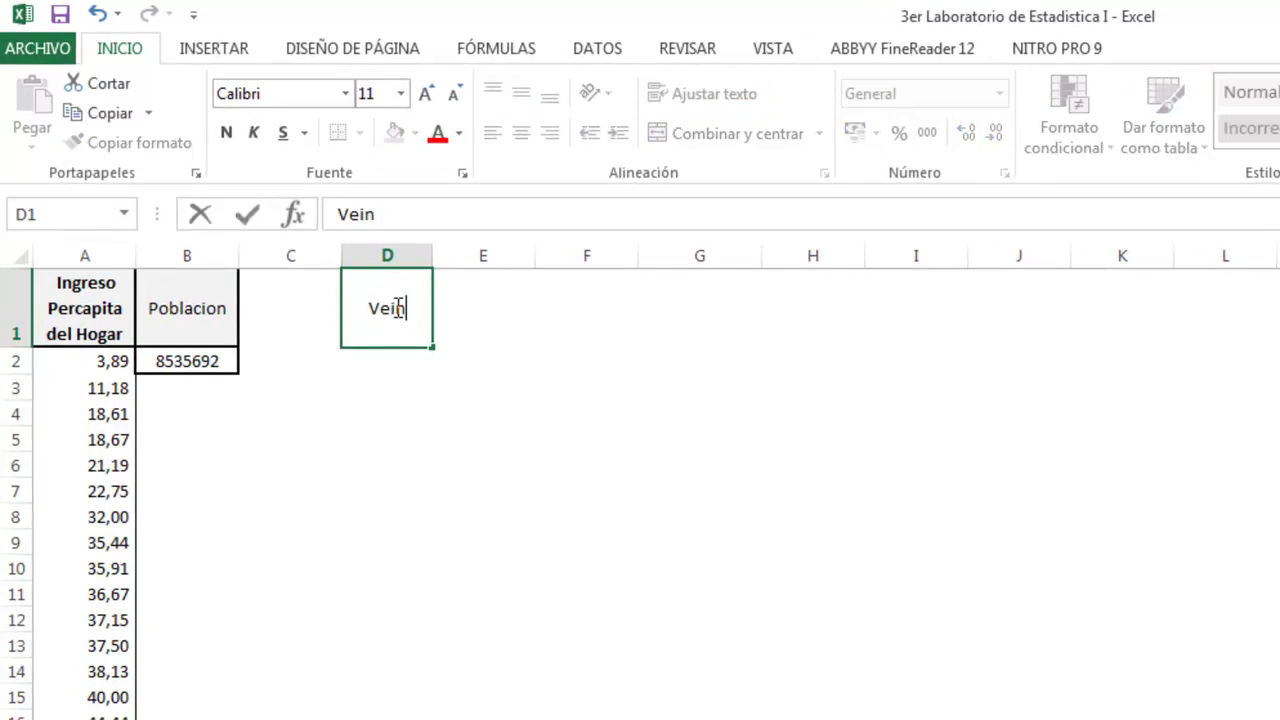
pyautogui.write('tiles')
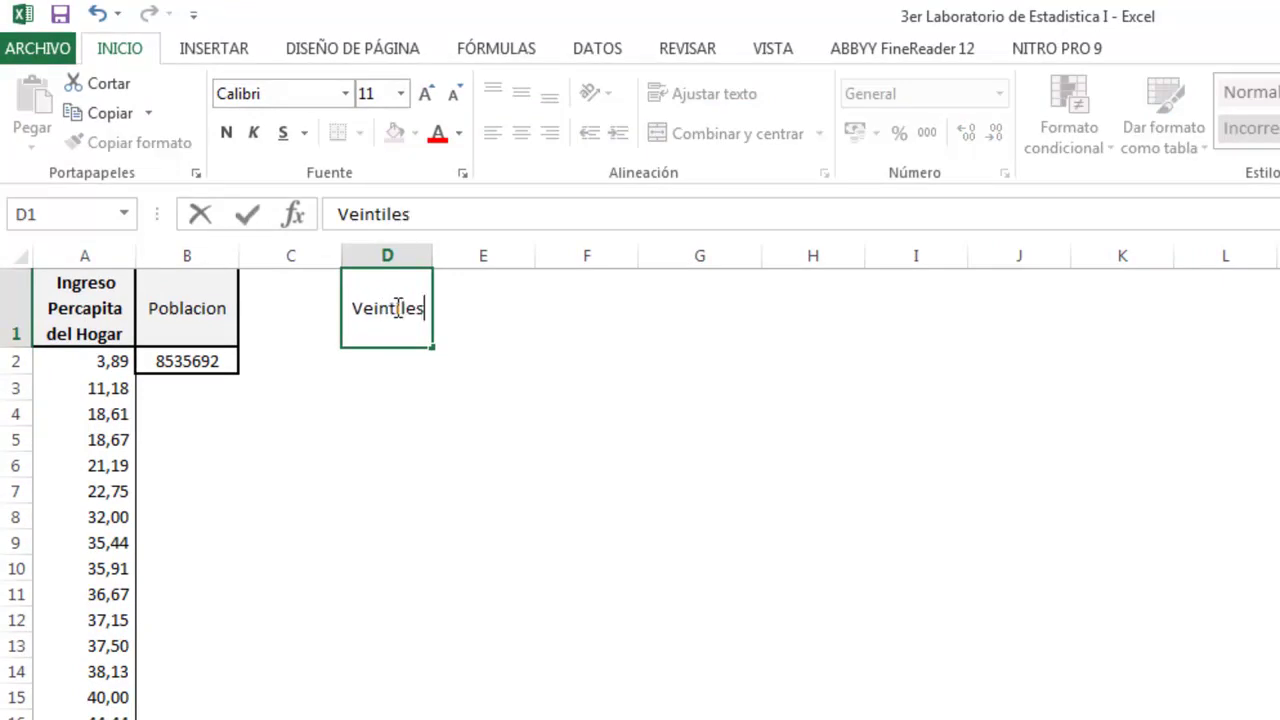
# Number the ventiles from 1 to 20 in D2:D21 by entering 1 and 2 and extending the series
pyautogui.click(389, 362)
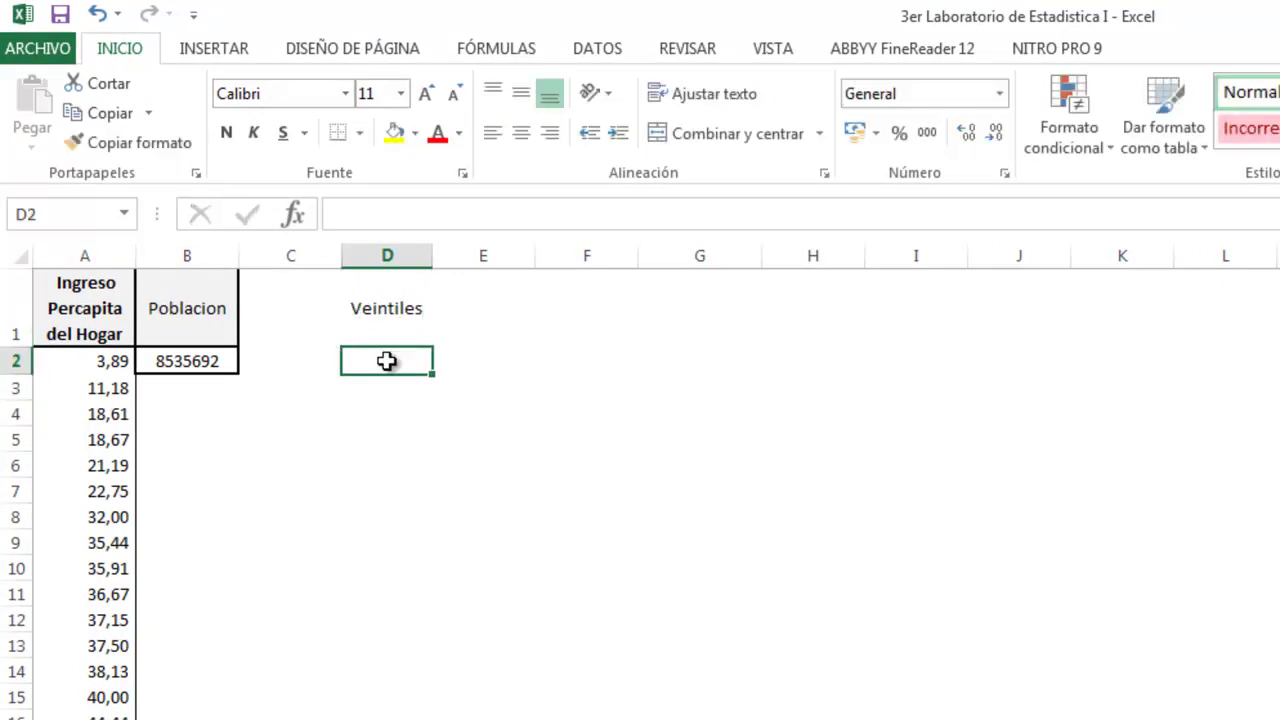
pyautogui.write('1')
pyautogui.press('Return')
pyautogui.write('2')
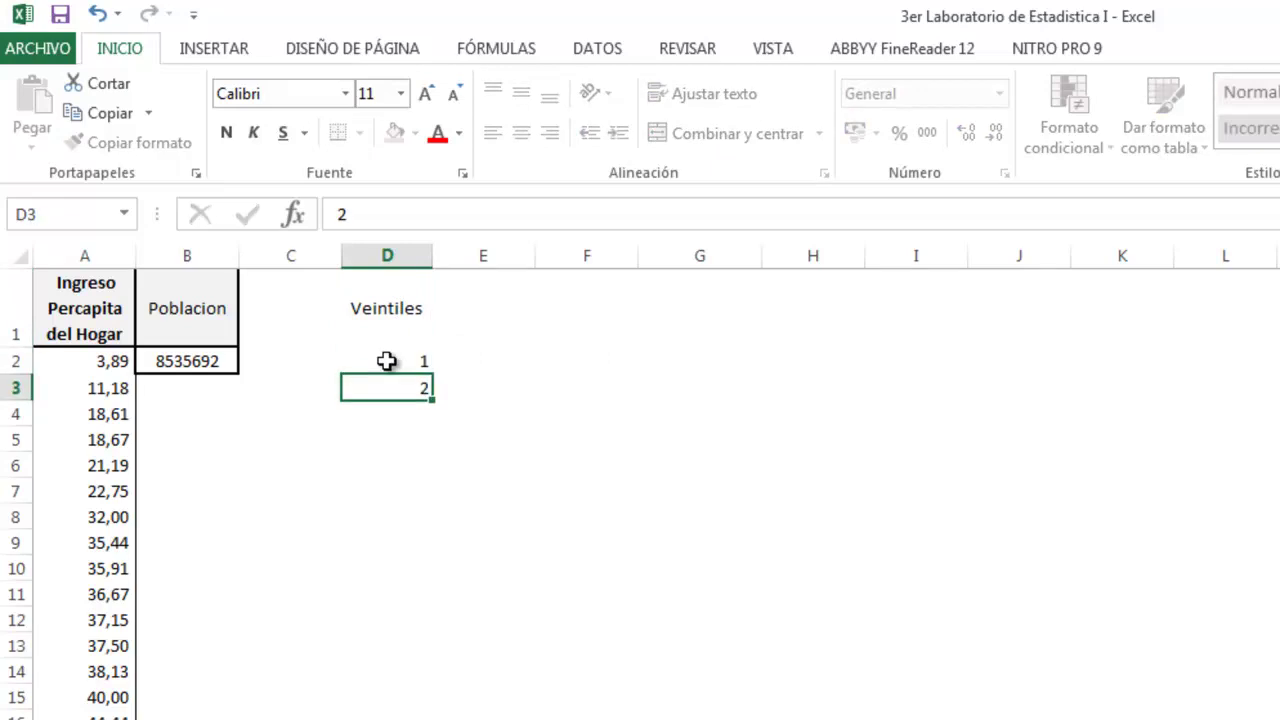
pyautogui.press('Return')
pyautogui.moveTo(420, 360); pyautogui.dragTo(416, 719)
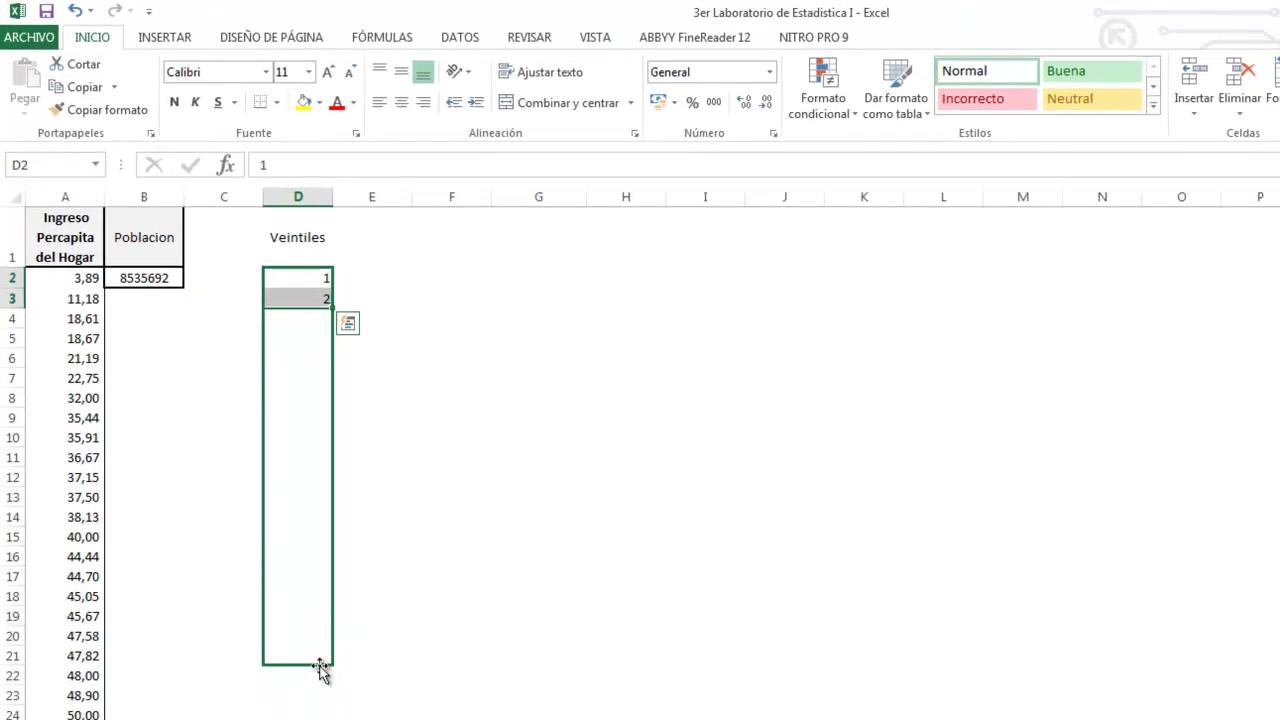
pyautogui.moveTo(320, 670); pyautogui.dragTo(320, 670)
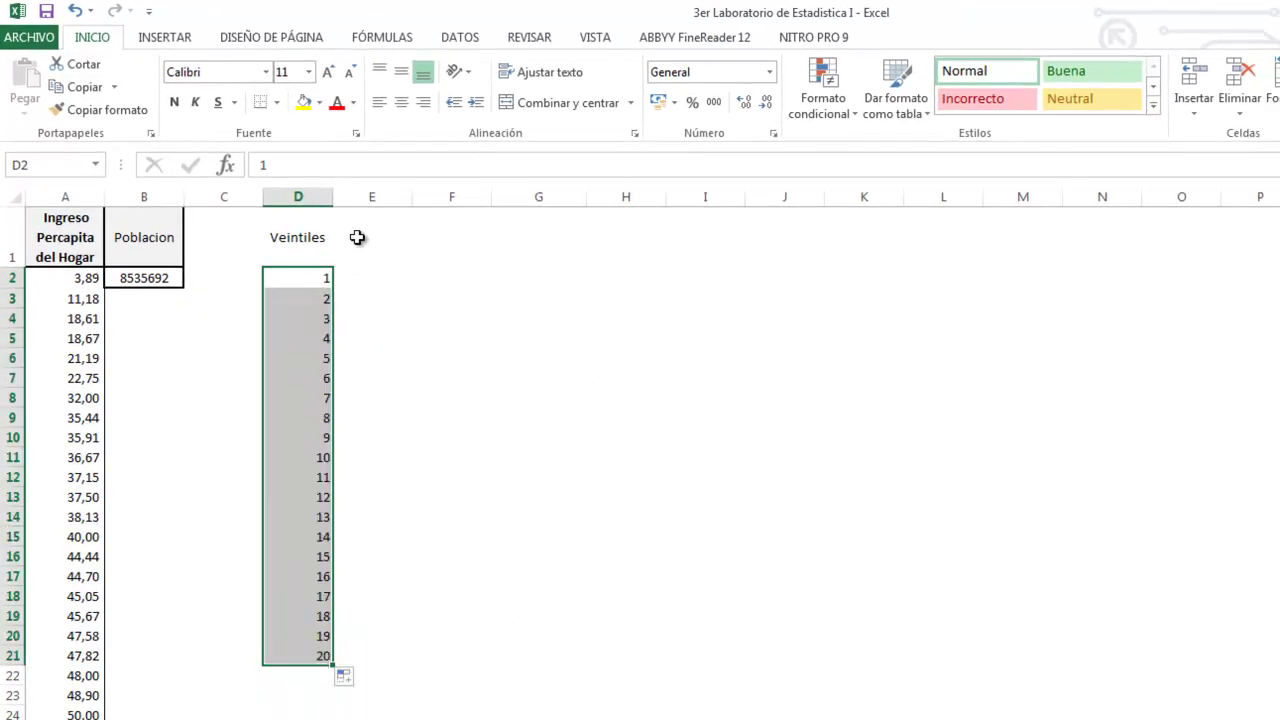
# Add the column headings "Li. Inferior" in E1 and "Li. Superior" in F1
pyautogui.click(364, 230)
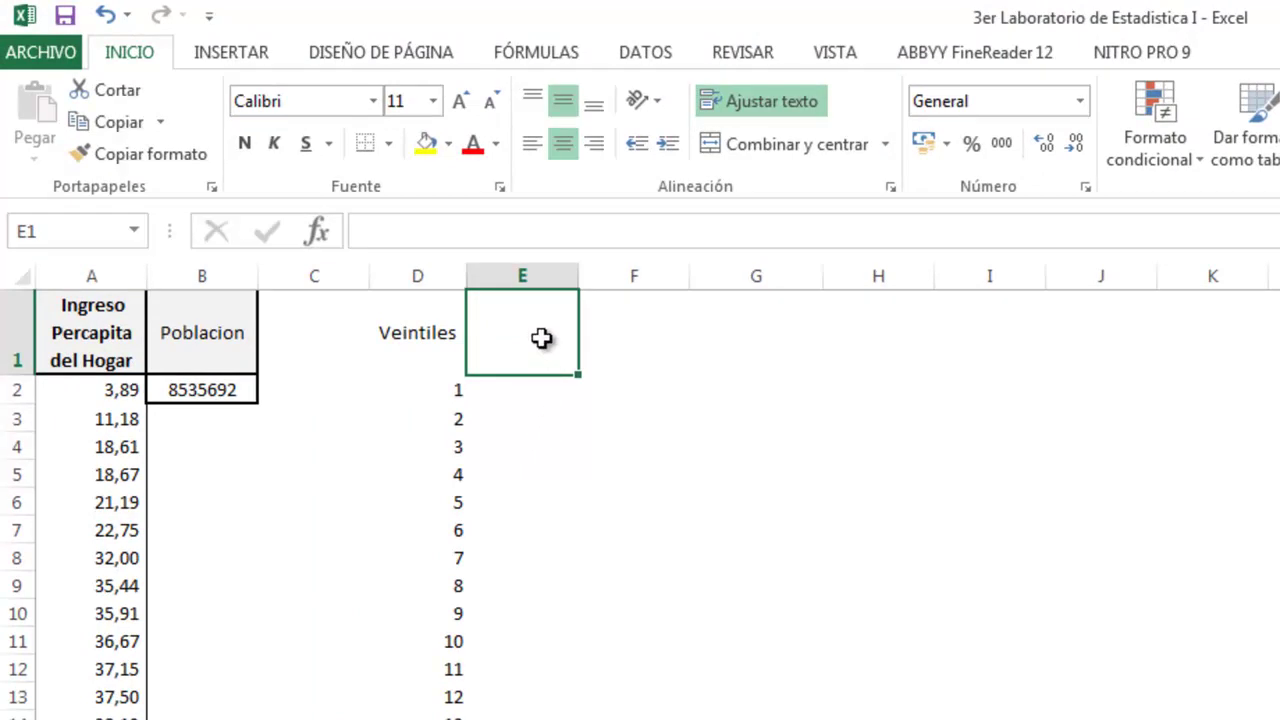
pyautogui.click(650, 337)
pyautogui.click(514, 335)
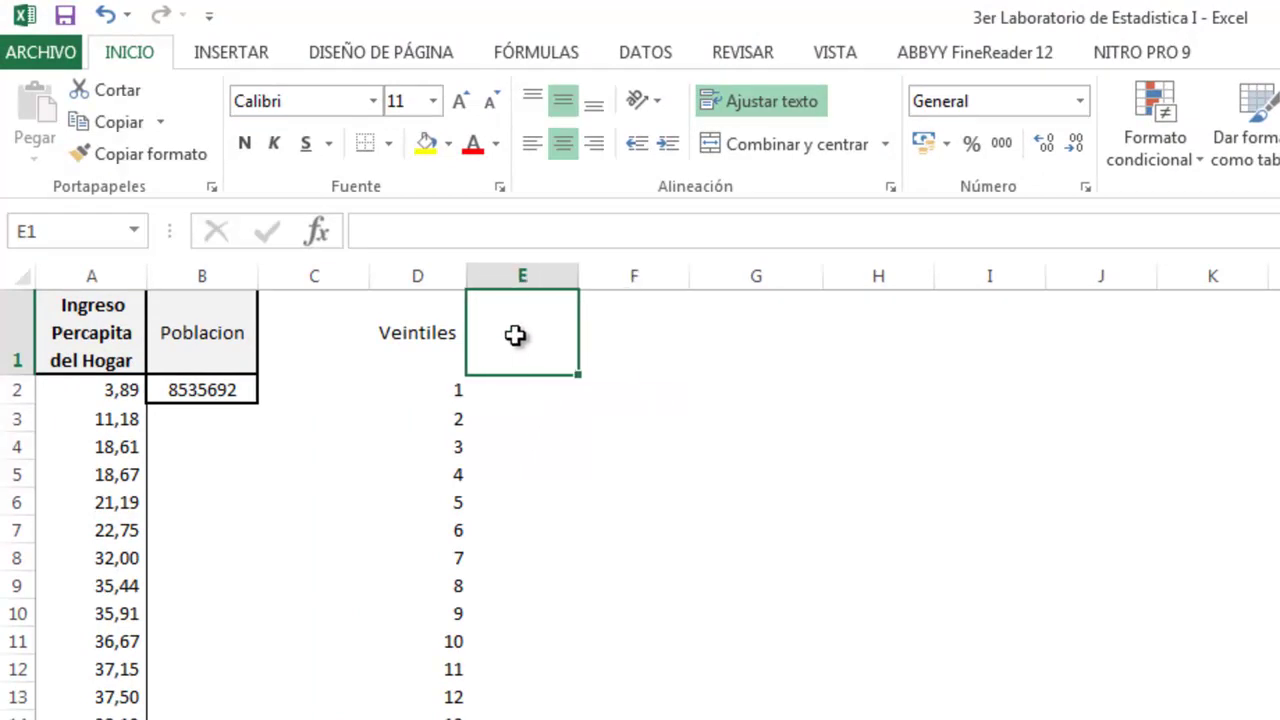
pyautogui.write('Li. ')
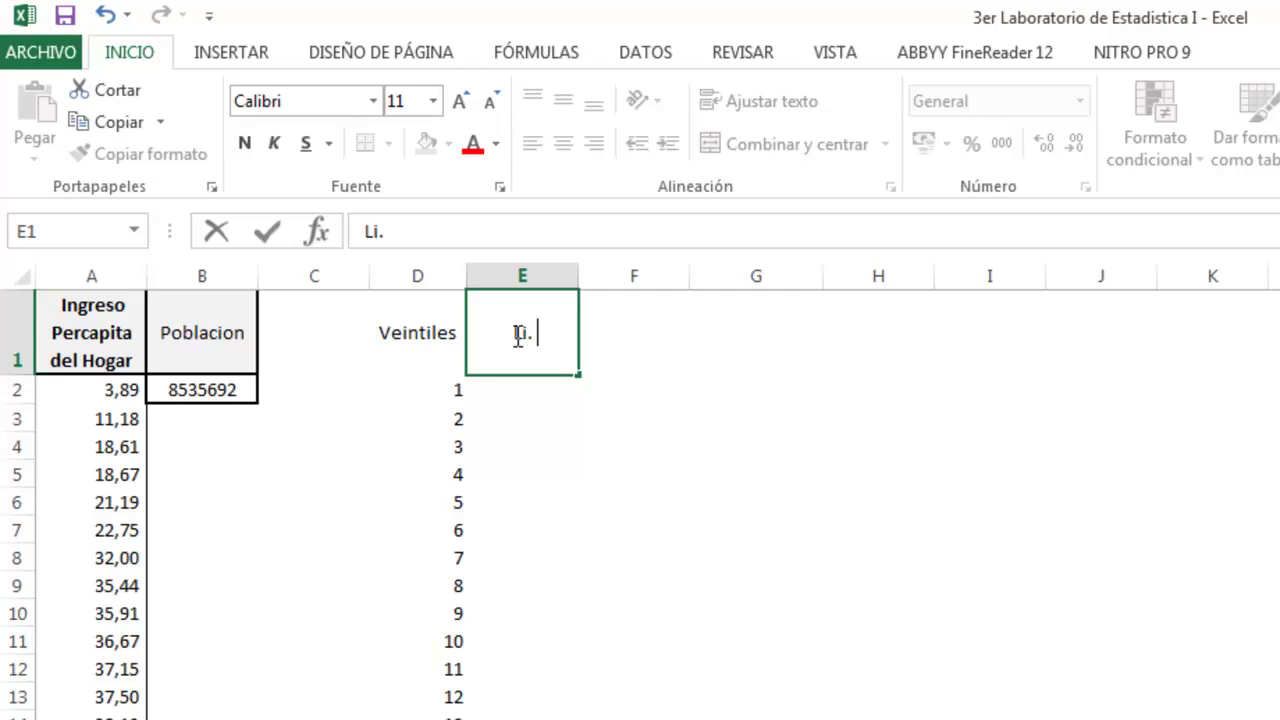
pyautogui.write('Inferior')
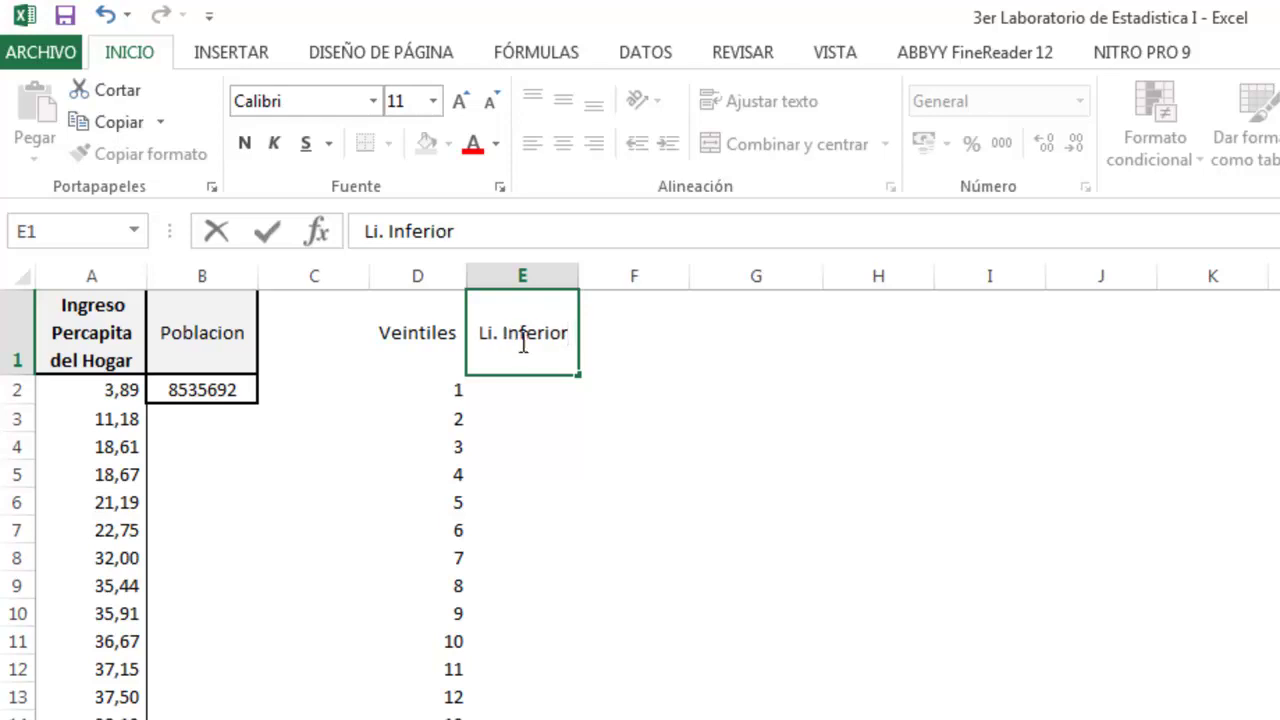
pyautogui.click(665, 357)
pyautogui.write('L')
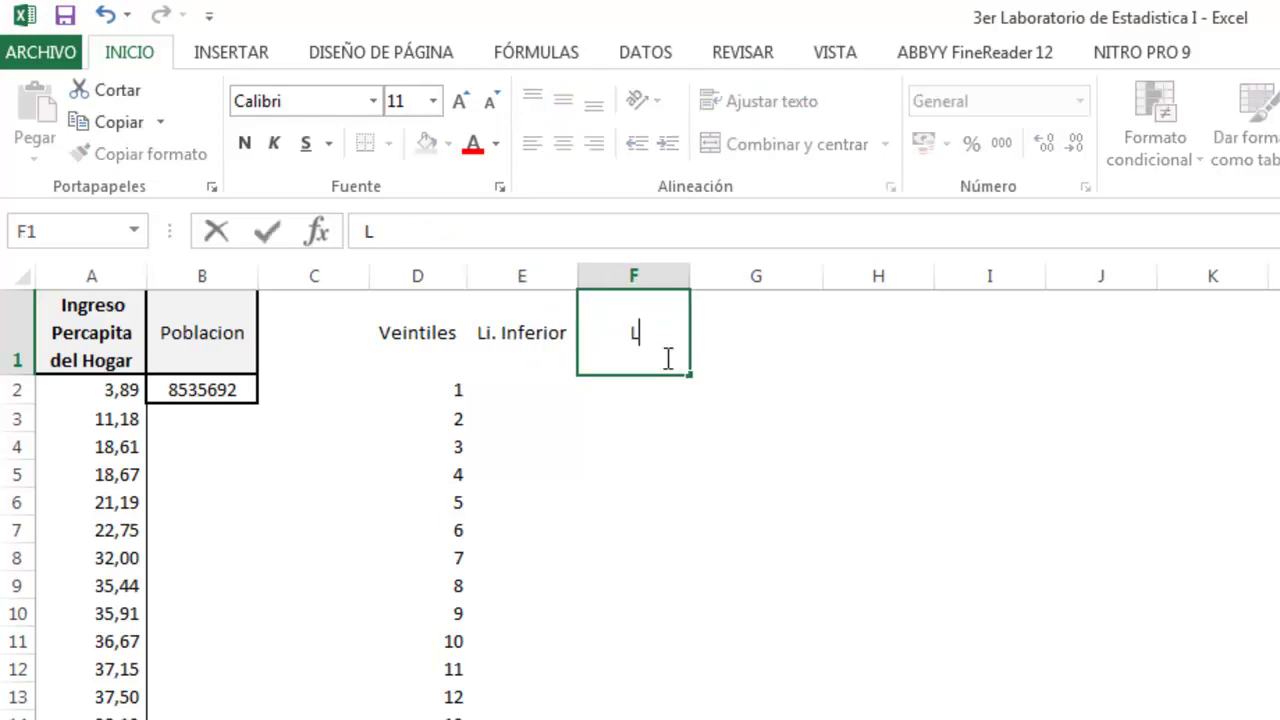
pyautogui.write('i. Superior')
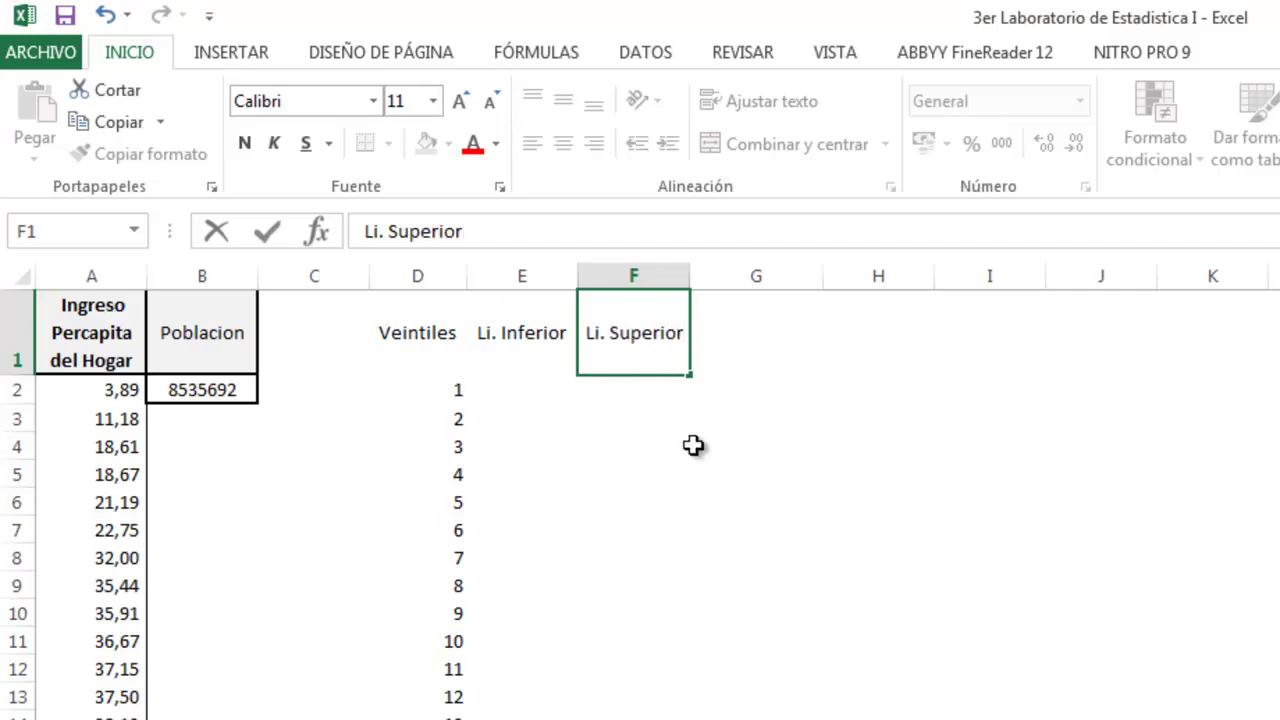
pyautogui.click(755, 530)
# Apply all borders to the ventile table in columns D to F, including its heading row
pyautogui.moveTo(429, 329); pyautogui.dragTo(634, 718)
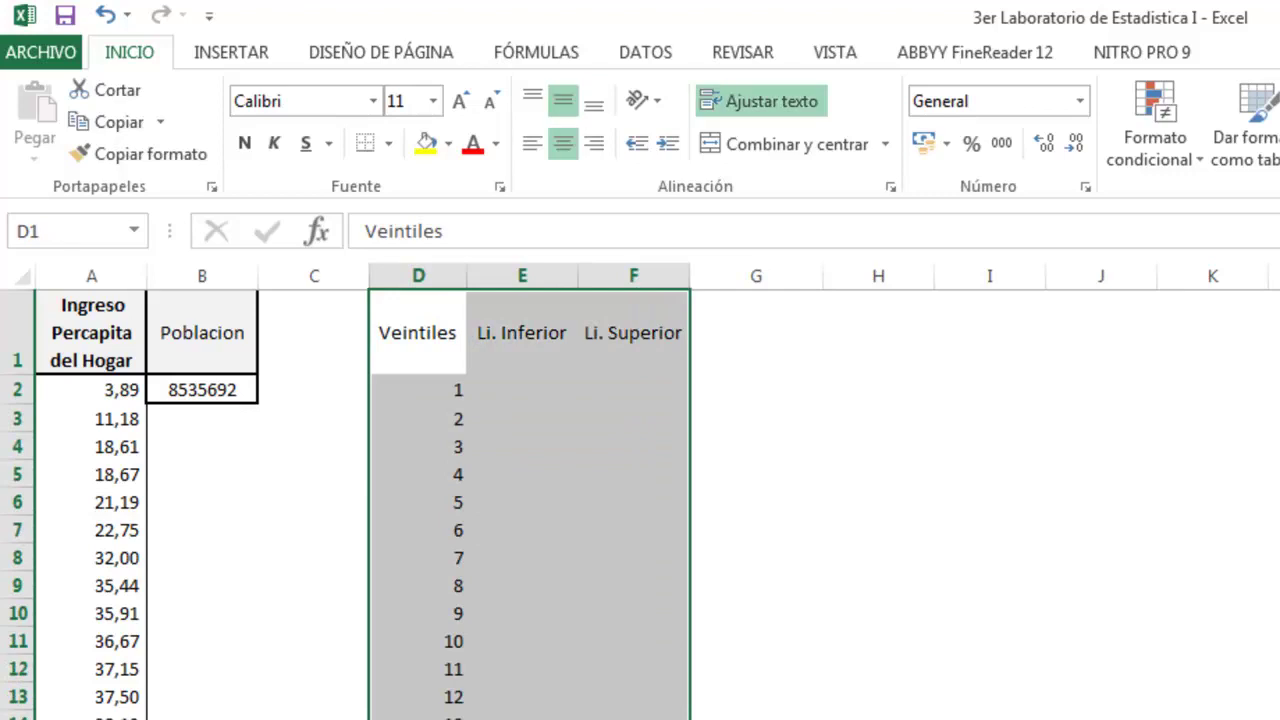
pyautogui.click(389, 145)
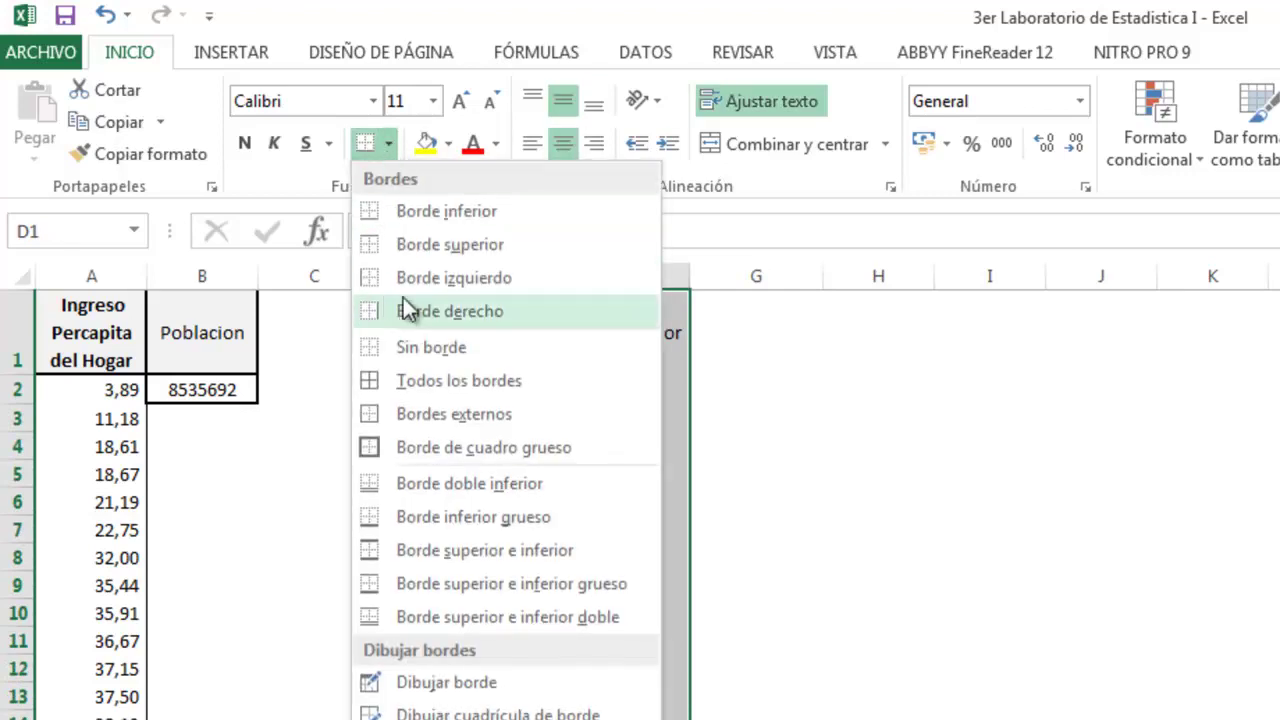
pyautogui.click(435, 385)
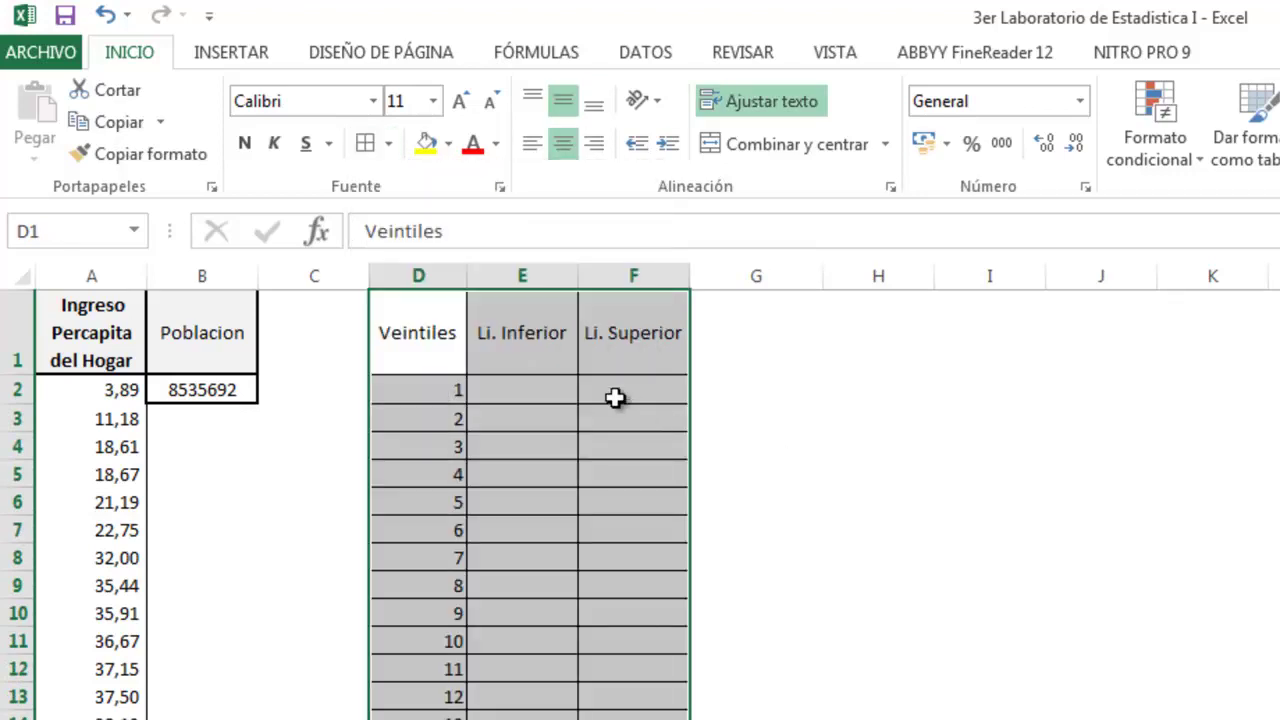
pyautogui.click(600, 392)
pyautogui.click(388, 380)
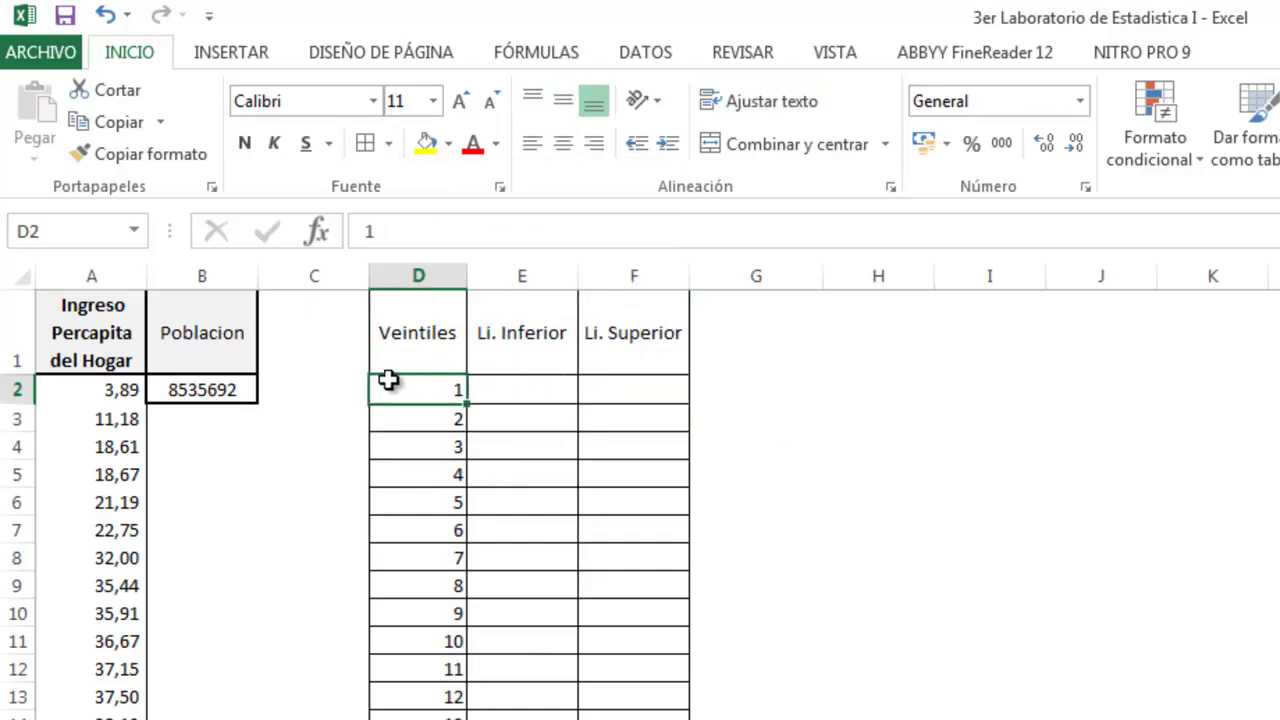
pyautogui.click(493, 395)
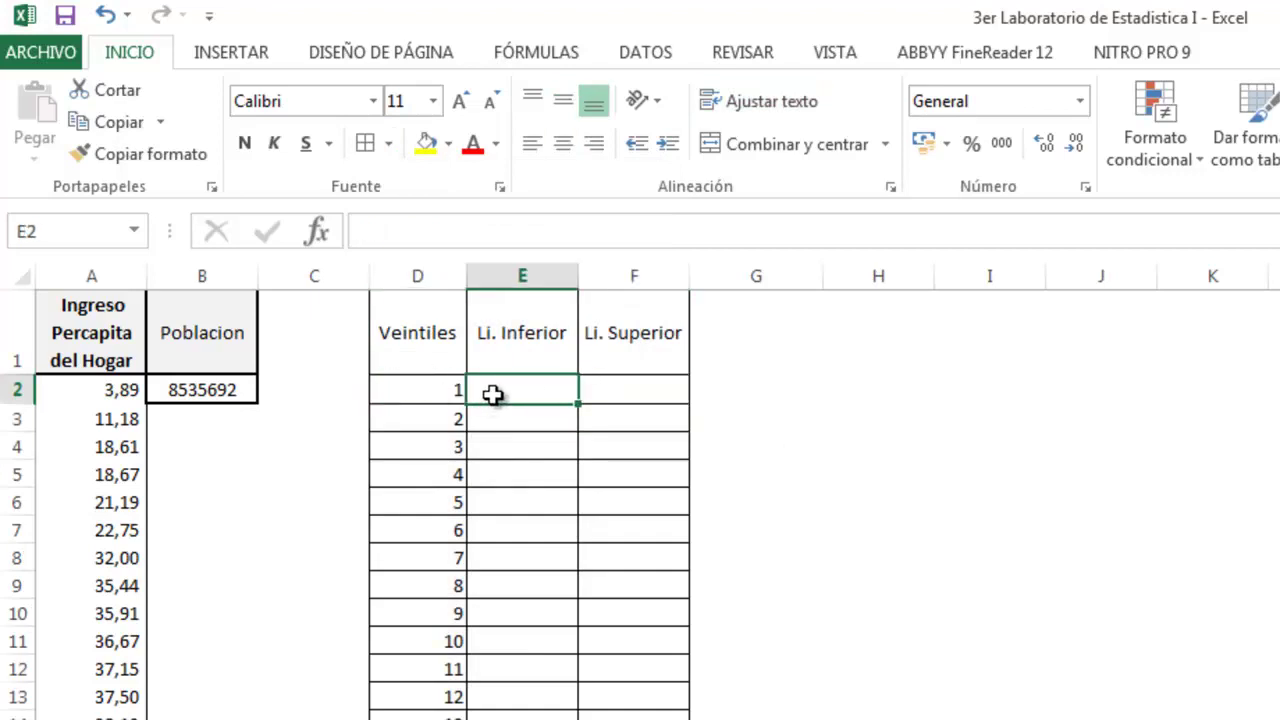
pyautogui.click(610, 384)
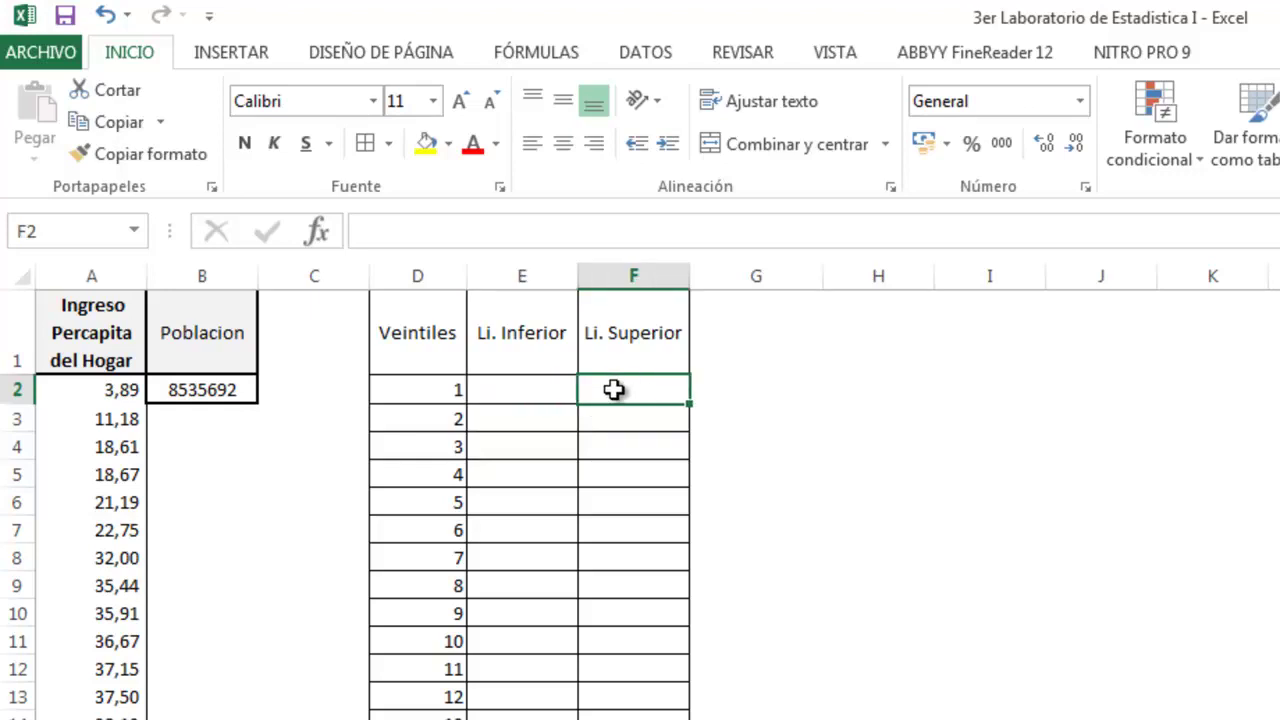
# Calculate the percentage width of one ventile in G2 by dividing 100 by 20
pyautogui.click(752, 400)
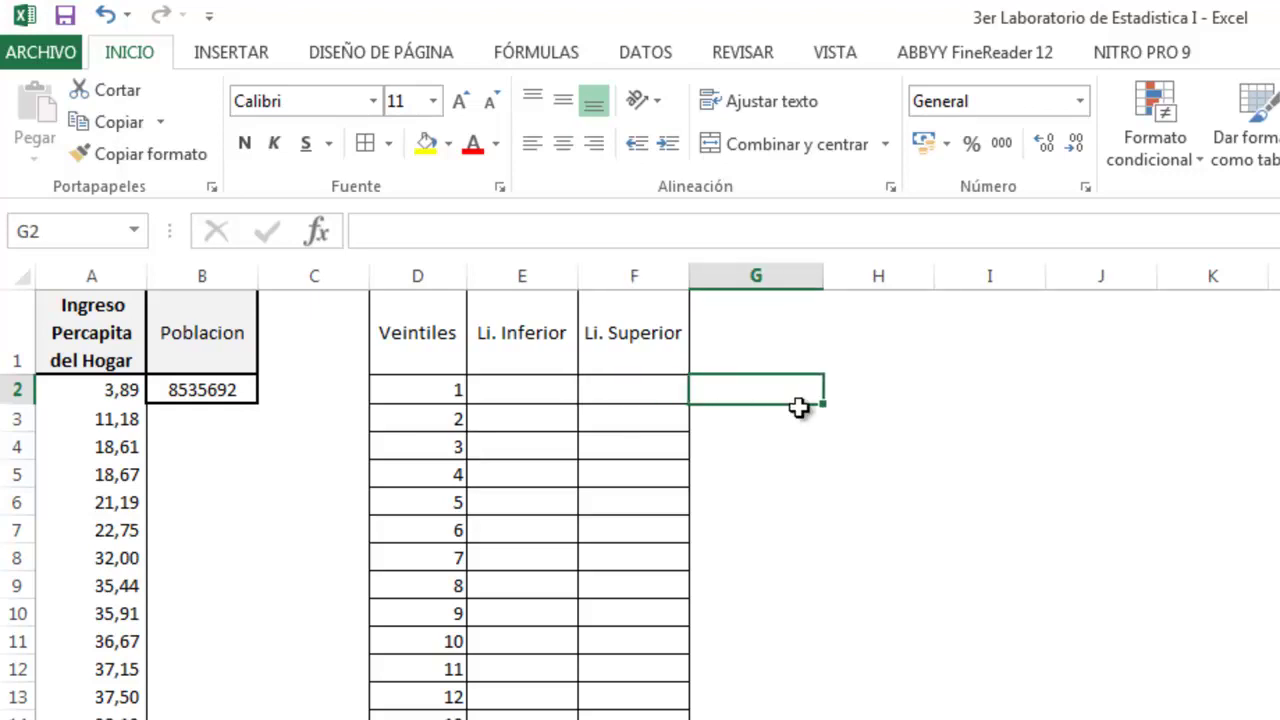
pyautogui.write('+1')
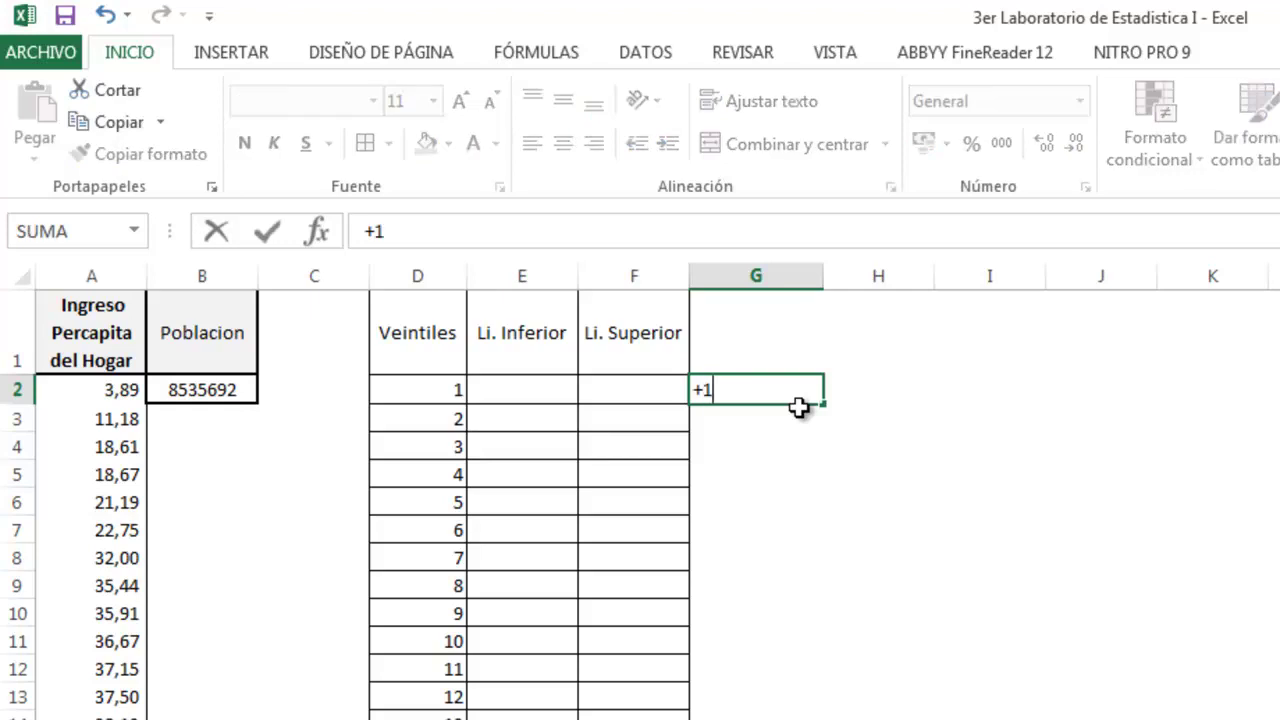
pyautogui.write('00/20')
pyautogui.press('Return')
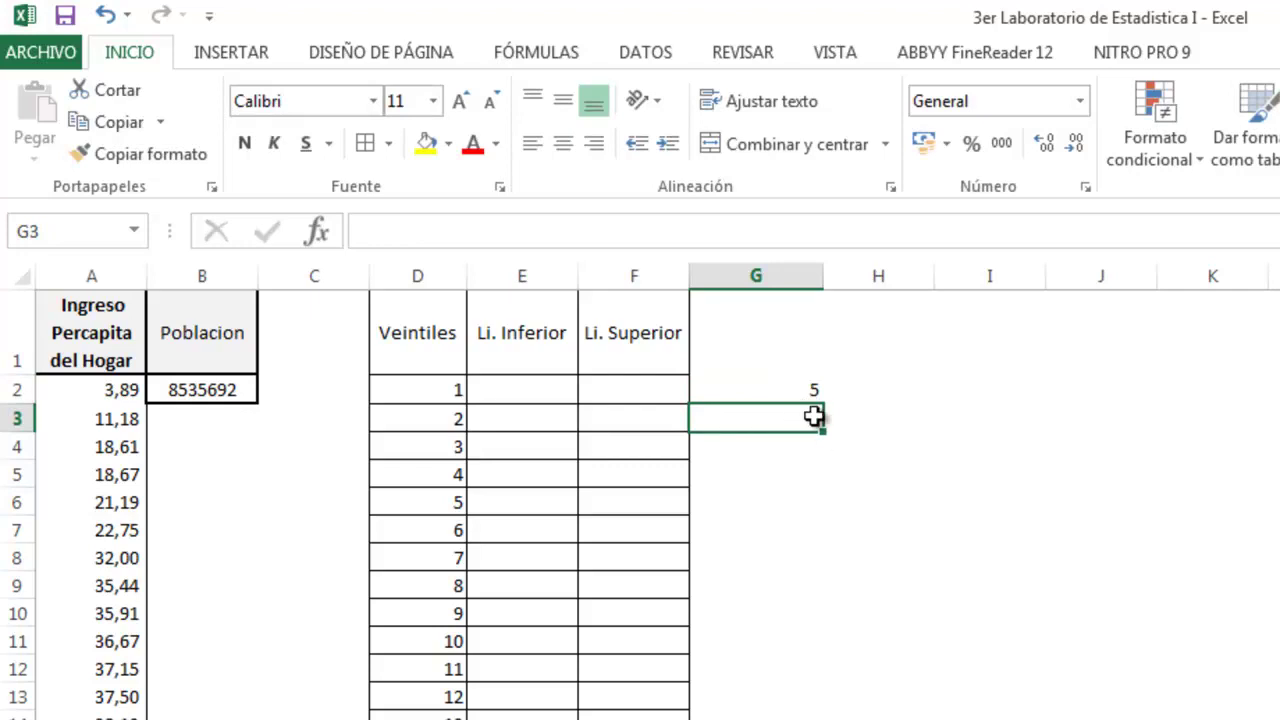
pyautogui.click(800, 389)
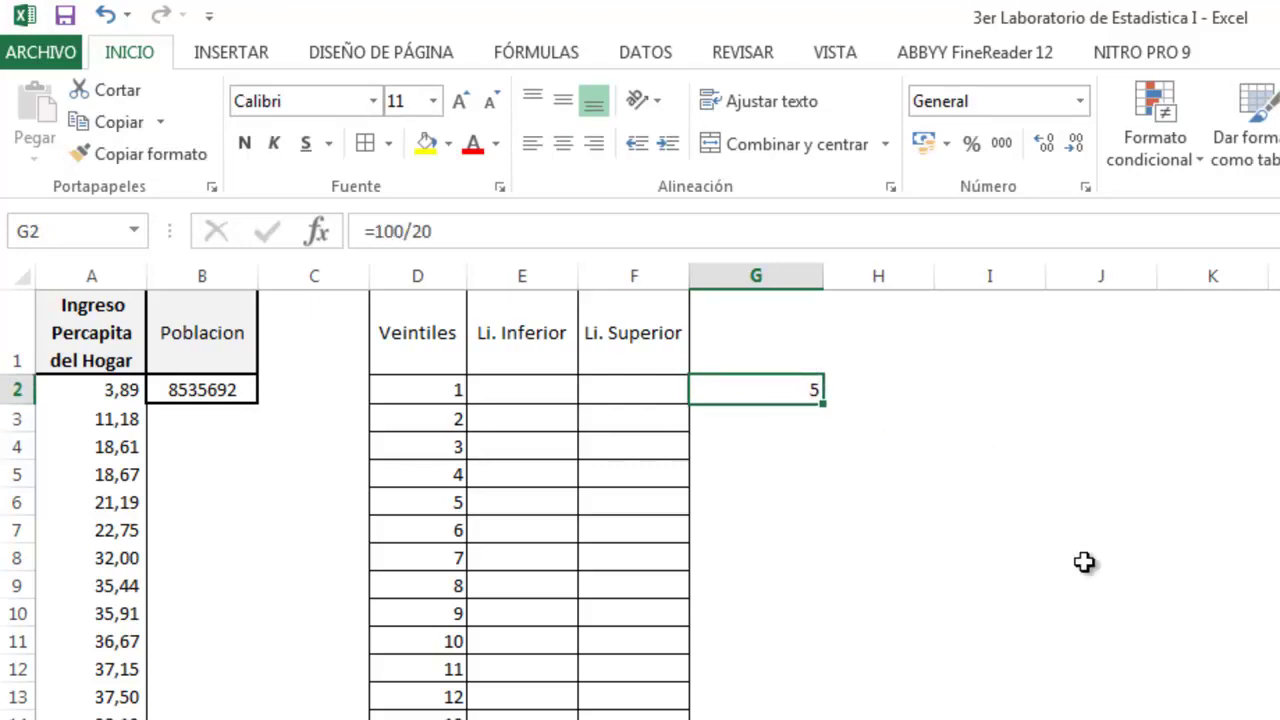
# Calculate the second ventile's cumulative percentage in G3 with the formula =+G2+5
pyautogui.click(805, 414)
pyautogui.write('+')
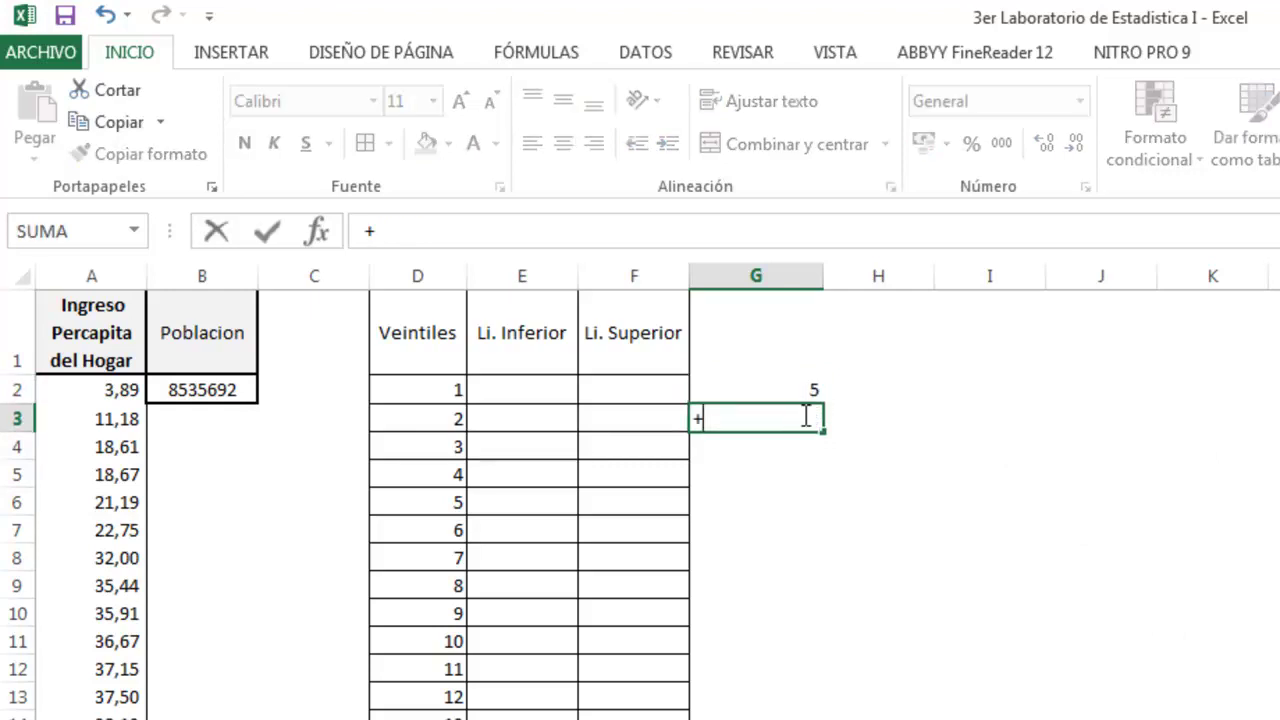
pyautogui.click(809, 386)
pyautogui.write('+')
pyautogui.press('Return')
pyautogui.click(1046, 703)
pyautogui.click(803, 420)
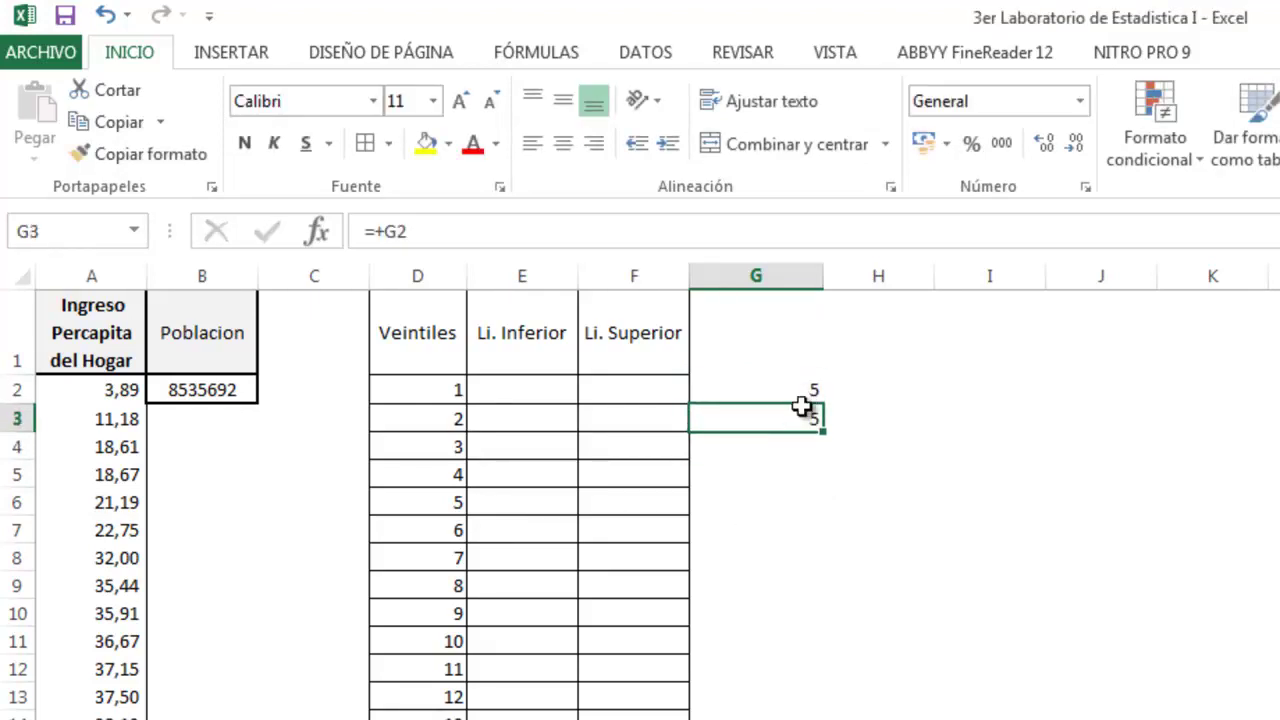
pyautogui.click(646, 247)
pyautogui.write('+5')
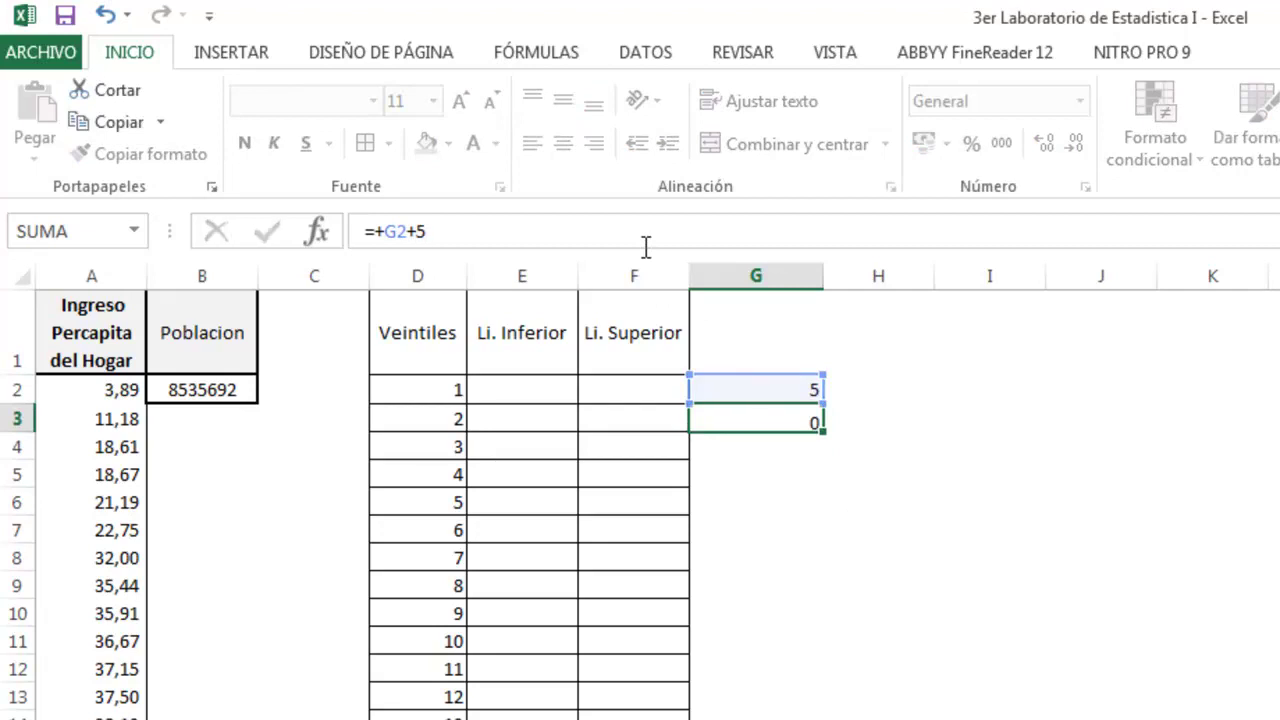
pyautogui.press('Return')
pyautogui.click(805, 420)
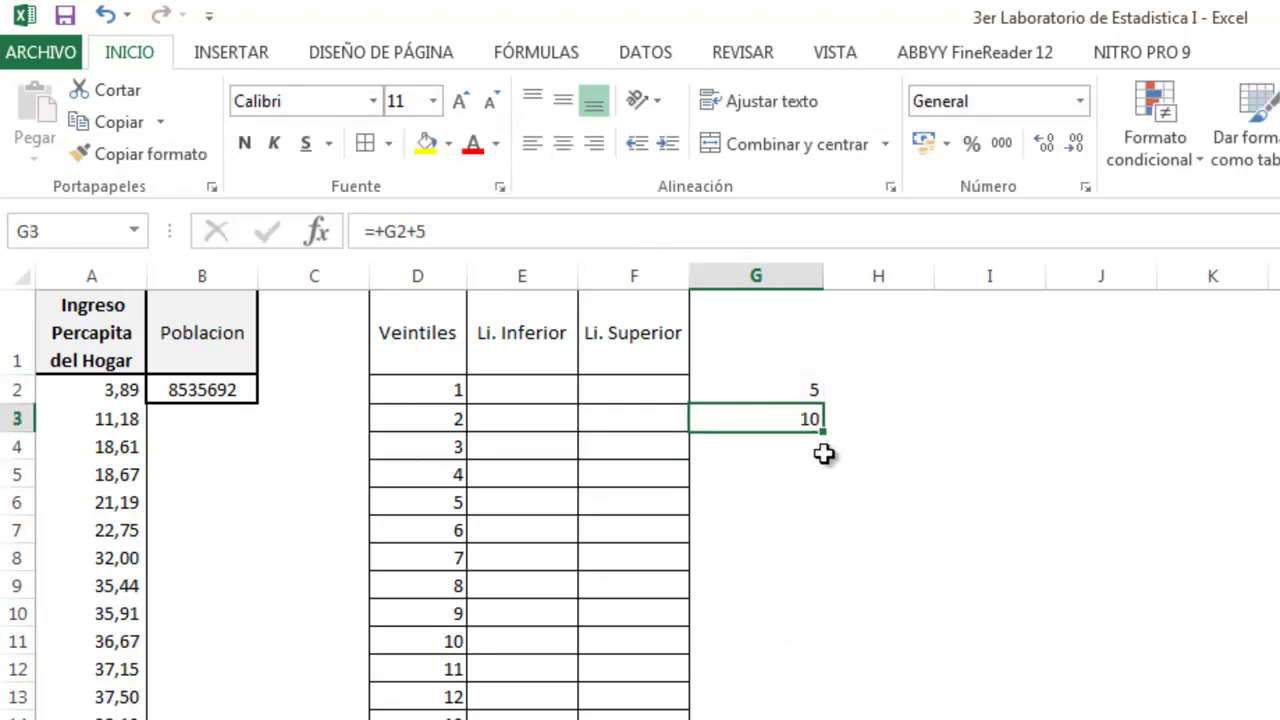
# Clear the trial calculations in G2:G3
pyautogui.moveTo(811, 397); pyautogui.dragTo(810, 416)
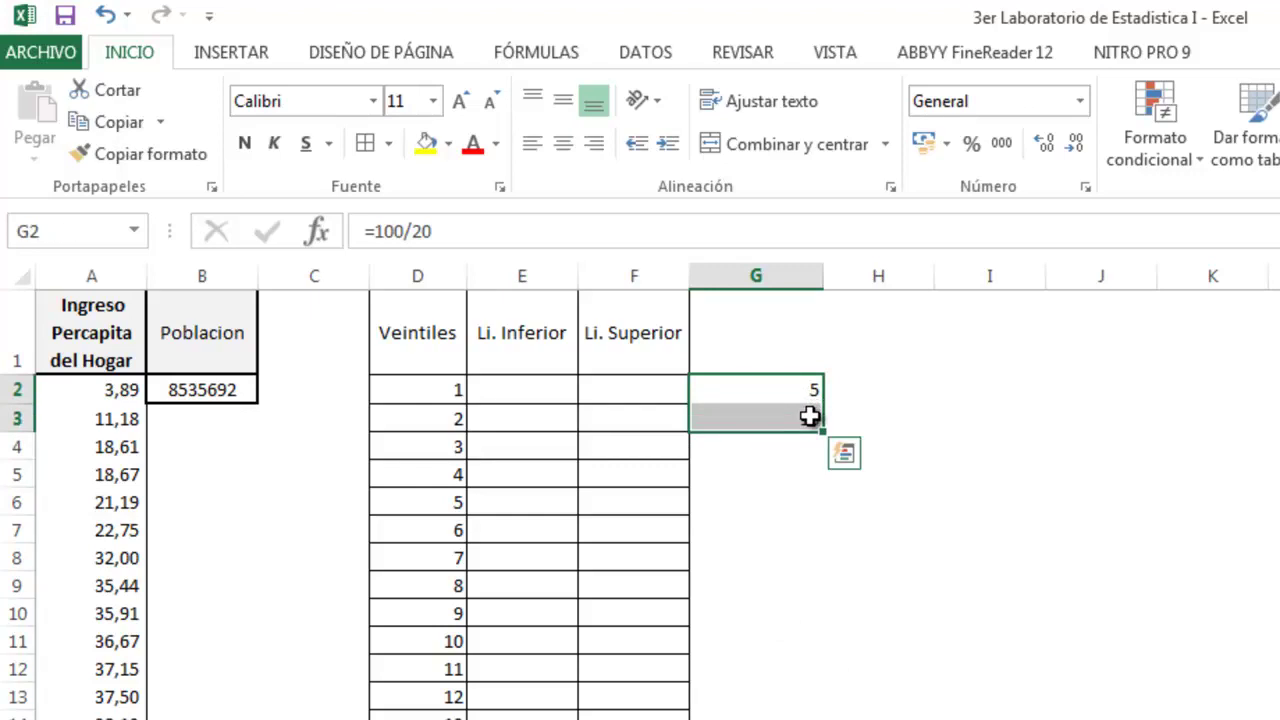
pyautogui.press('Delete')
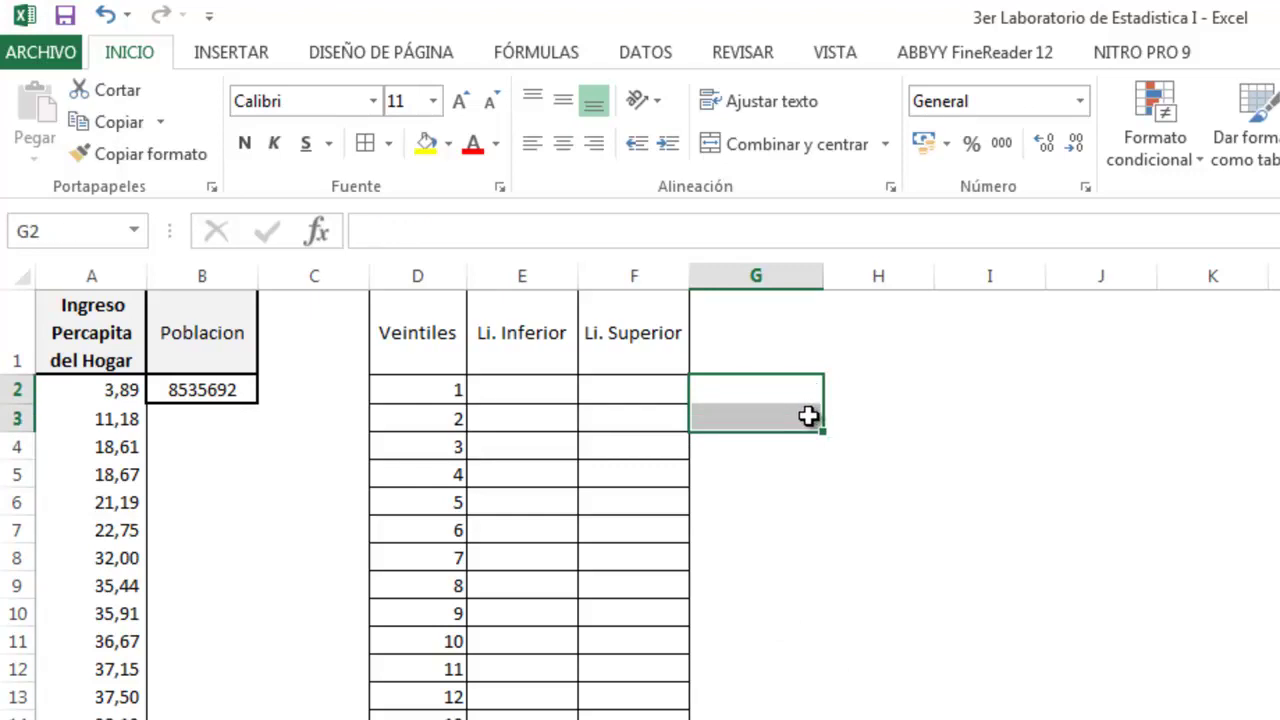
pyautogui.click(630, 390)
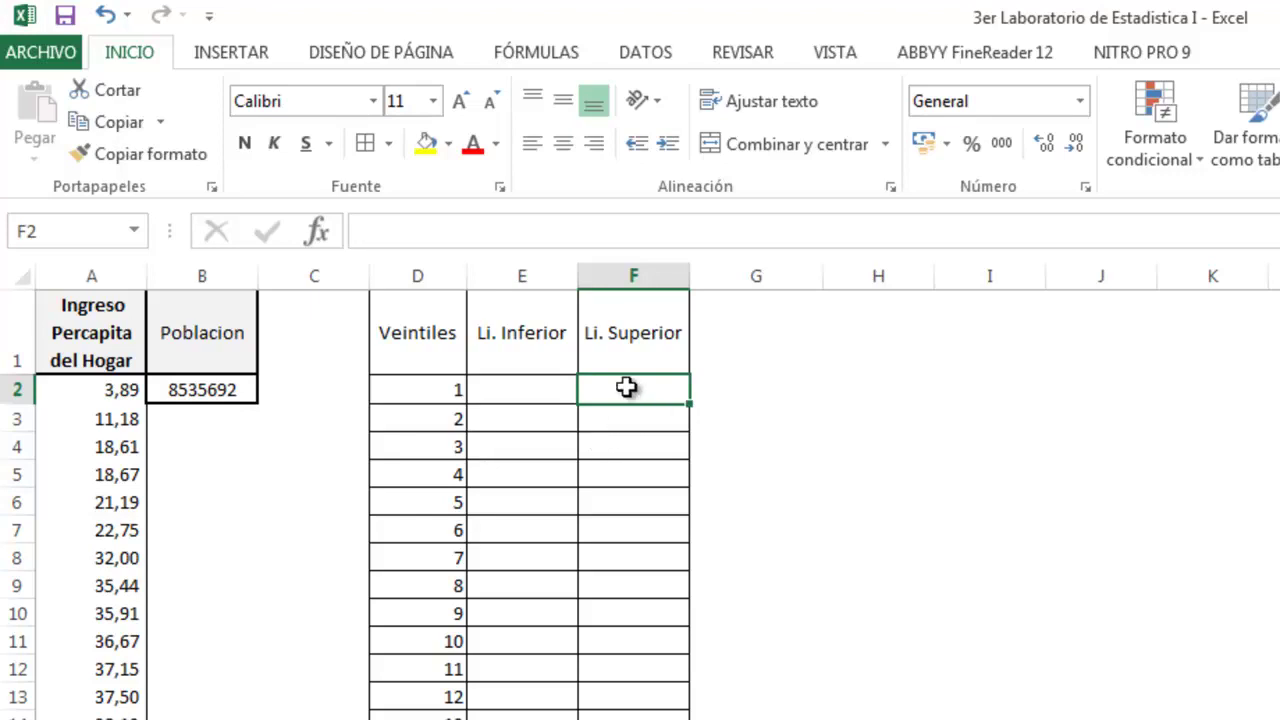
pyautogui.write('+percen')
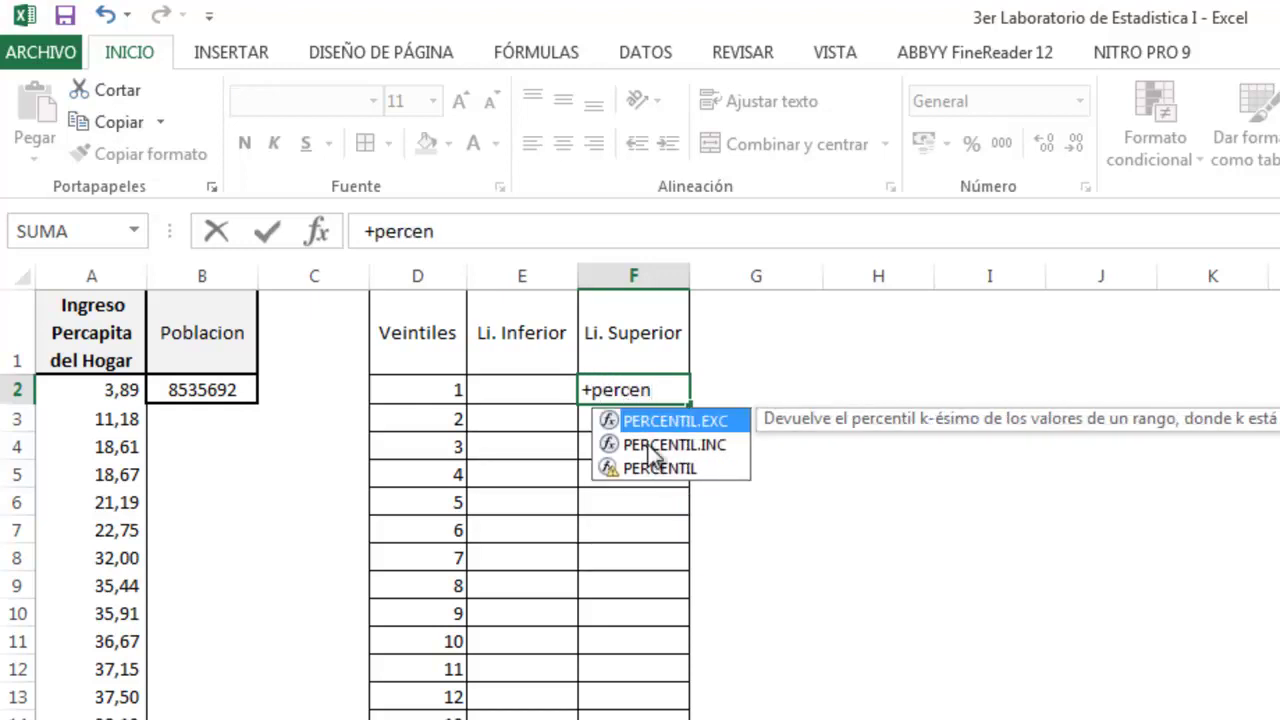
pyautogui.doubleClick(609, 421)
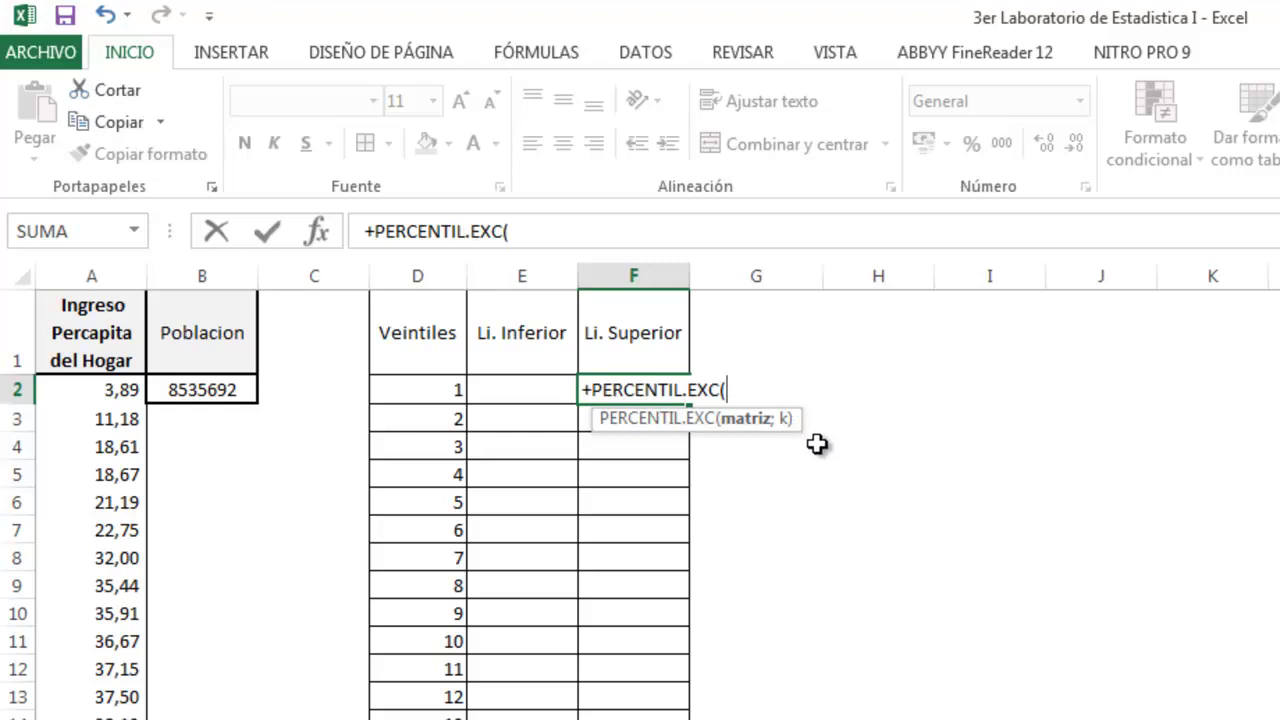
pyautogui.press('BackSpace')
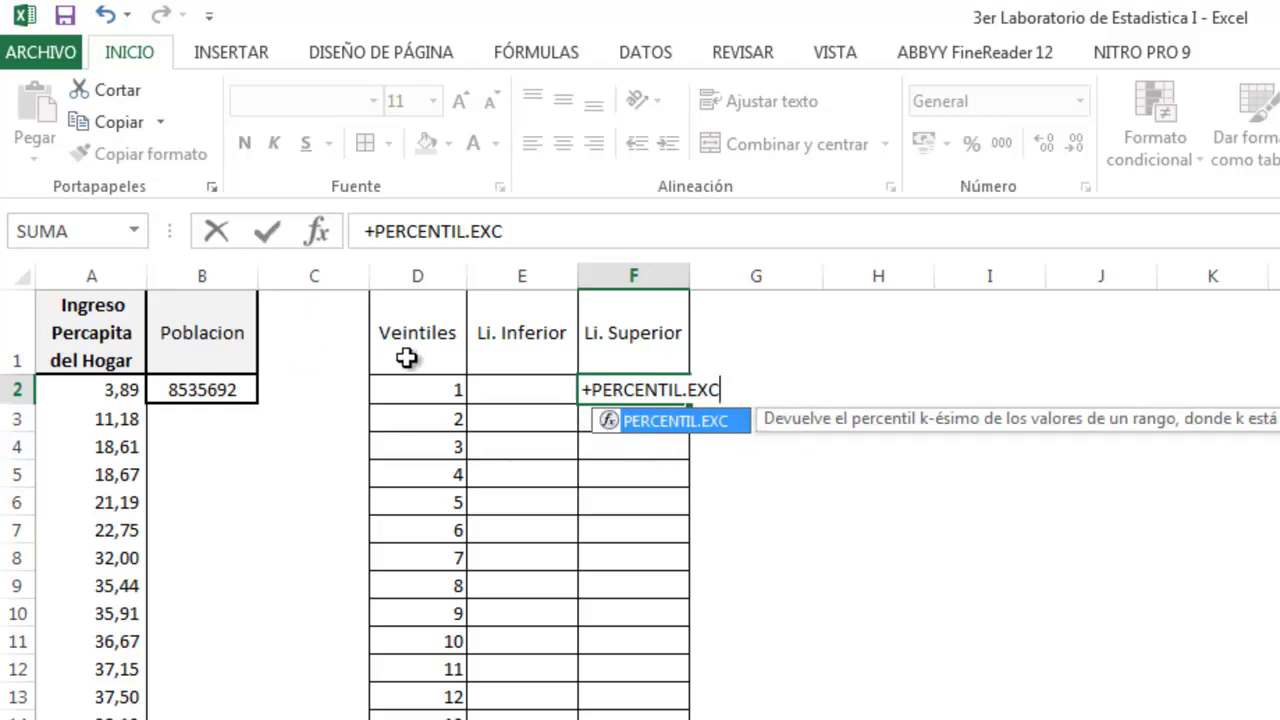
pyautogui.press('Escape')
pyautogui.press('Escape')
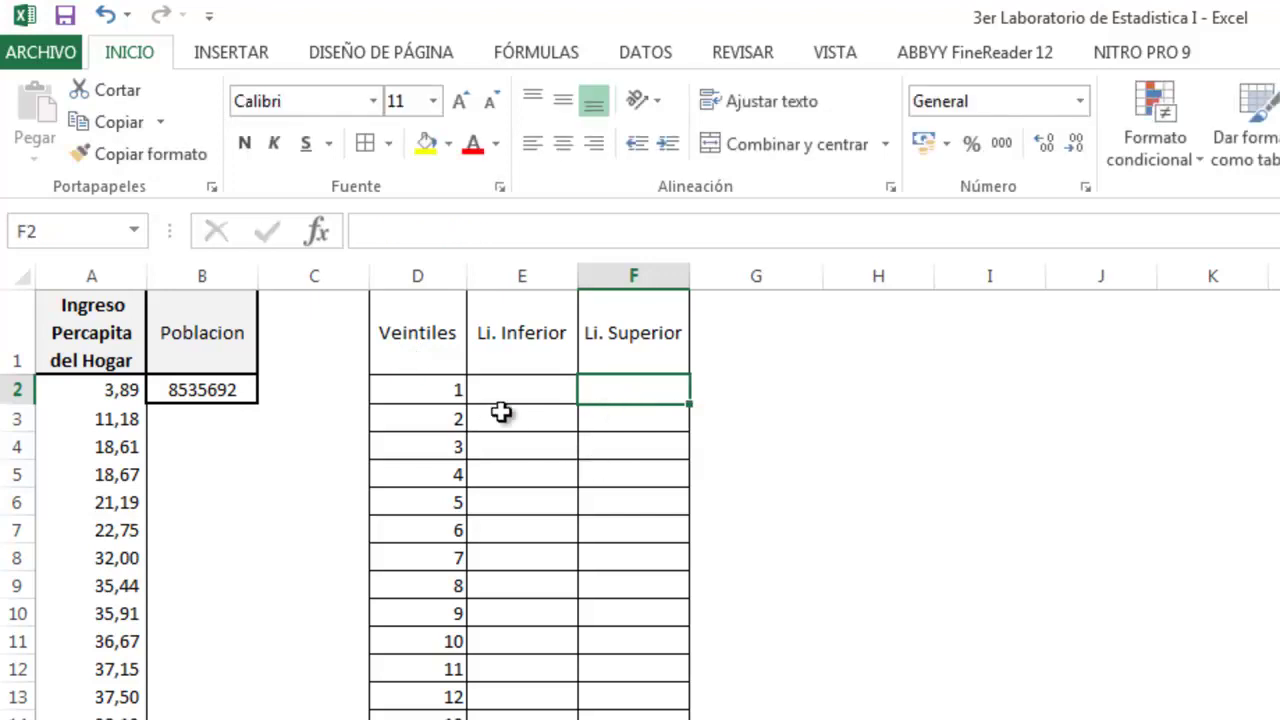
# Name the per-capita household income values, from A2 down to the last entry in column A, yperhg
pyautogui.click(113, 393)
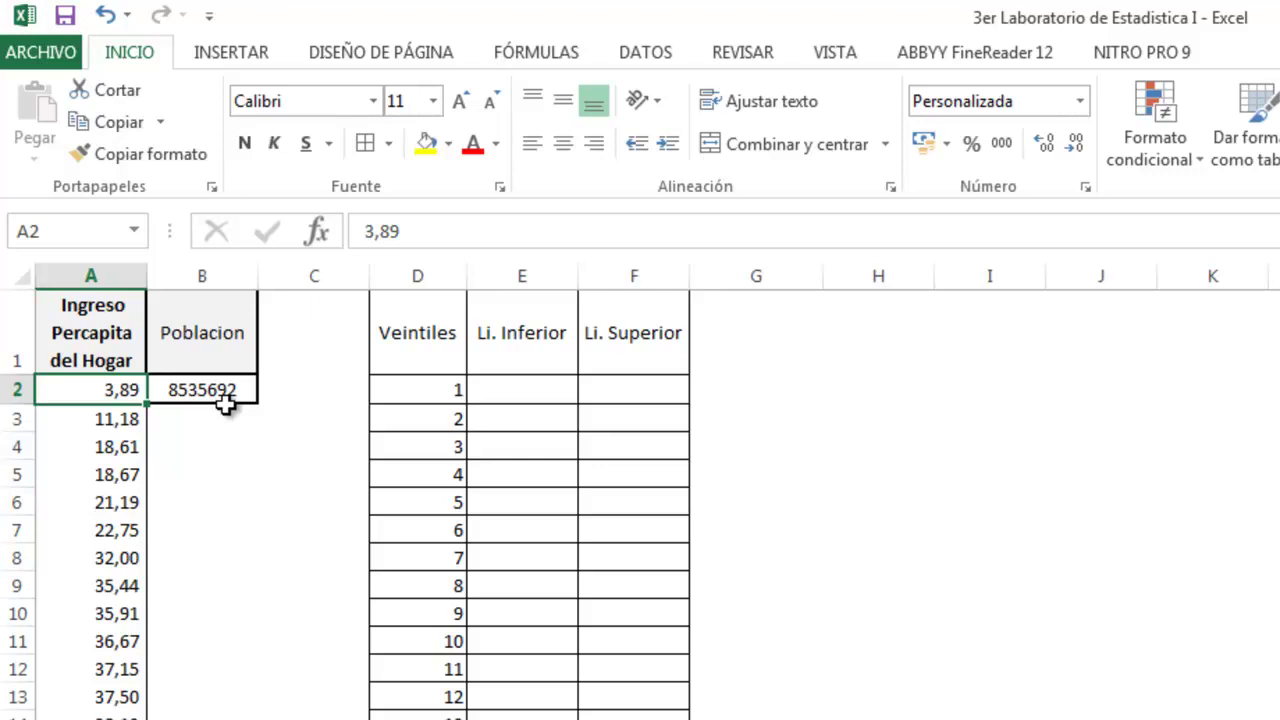
pyautogui.hotkey('ctrl', 'shift', 'Down')
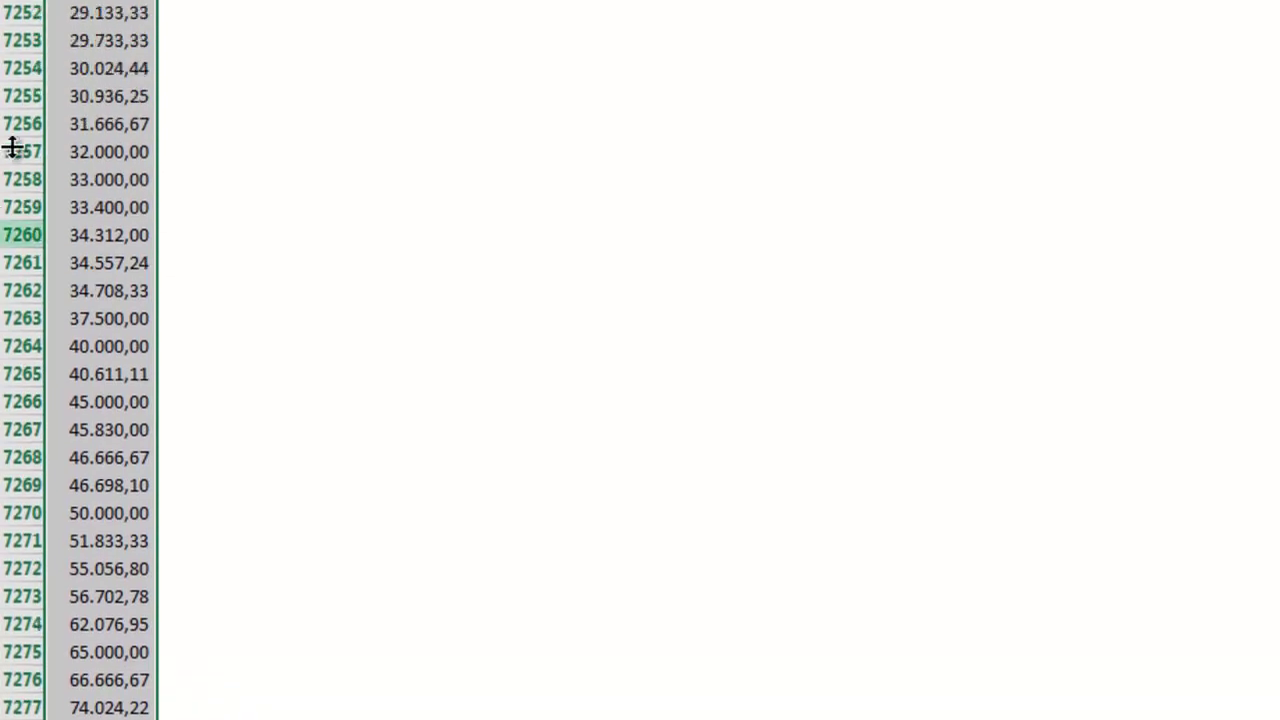
pyautogui.click(62, 232)
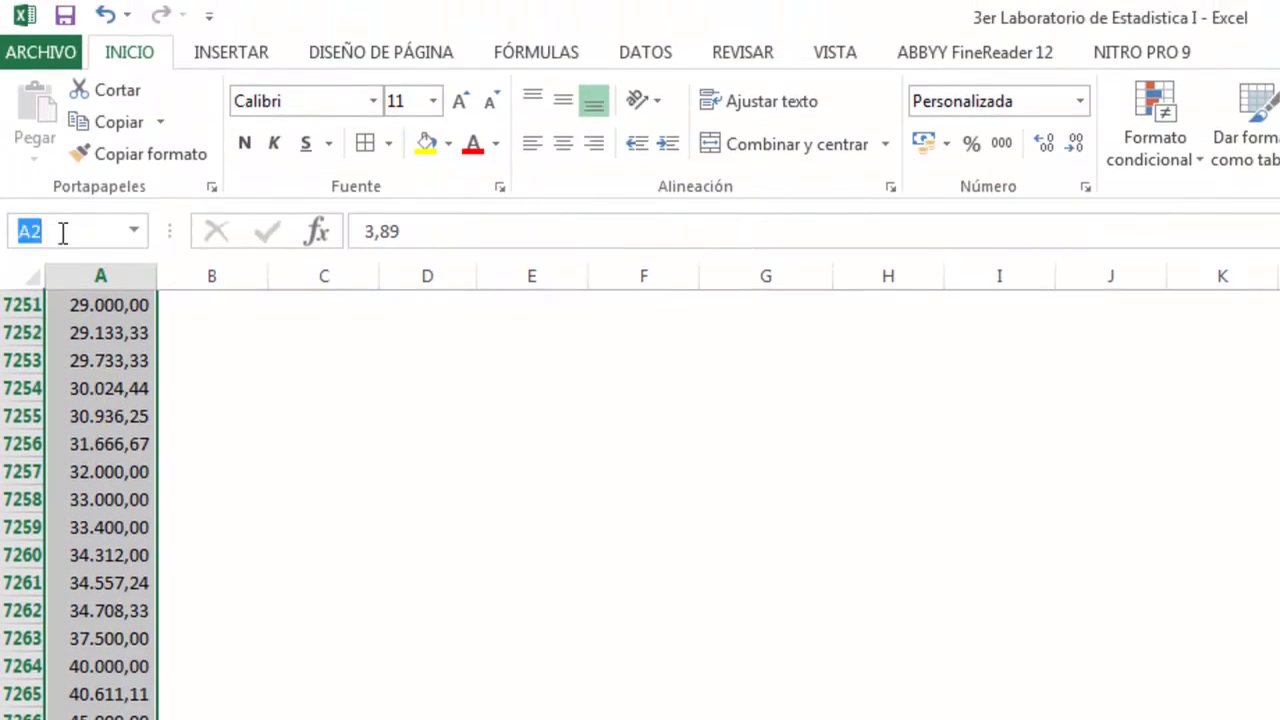
pyautogui.write('ypering')
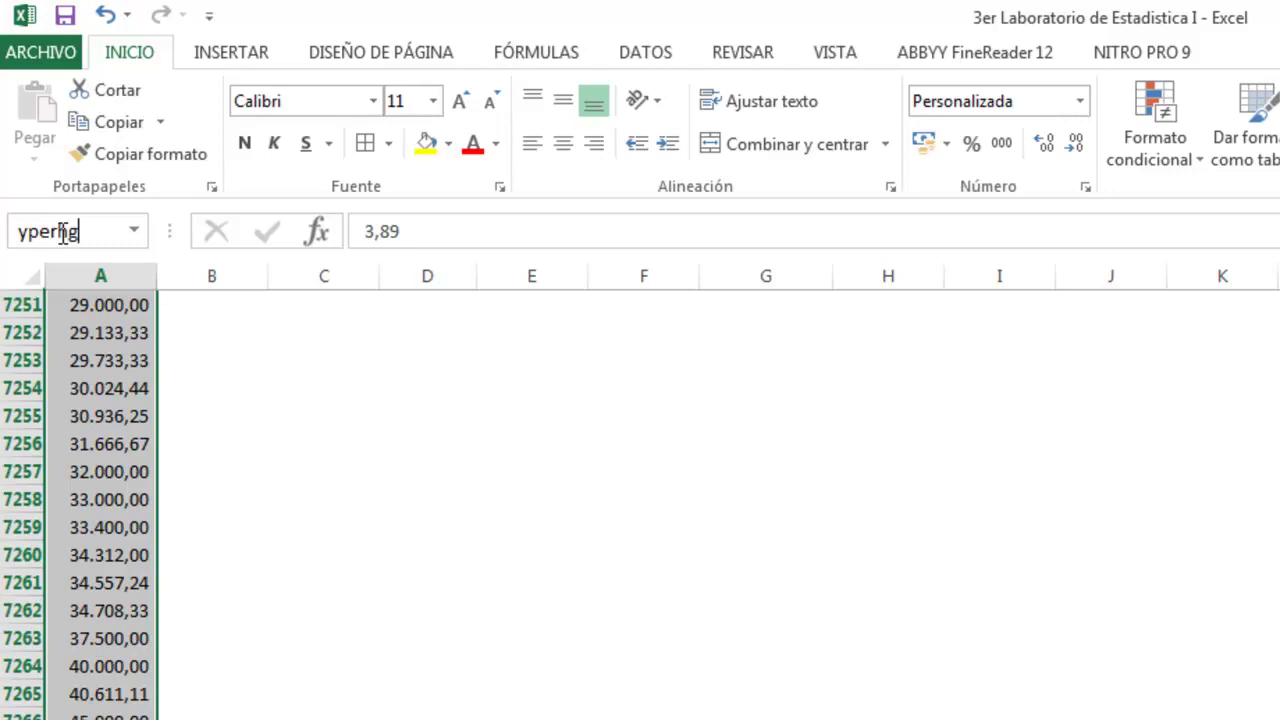
pyautogui.press('Return')
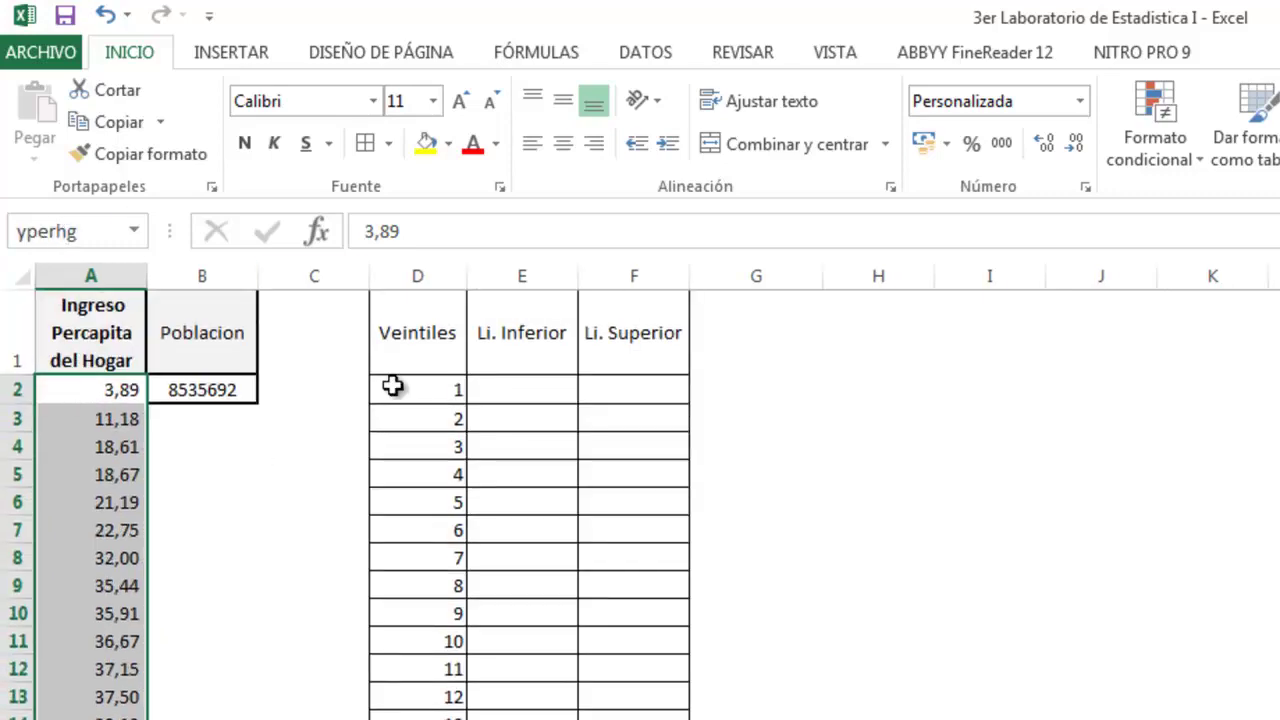
# Calculate the first ventile's lower limit in E2 as the minimum of the named range yperhg
pyautogui.click(513, 395)
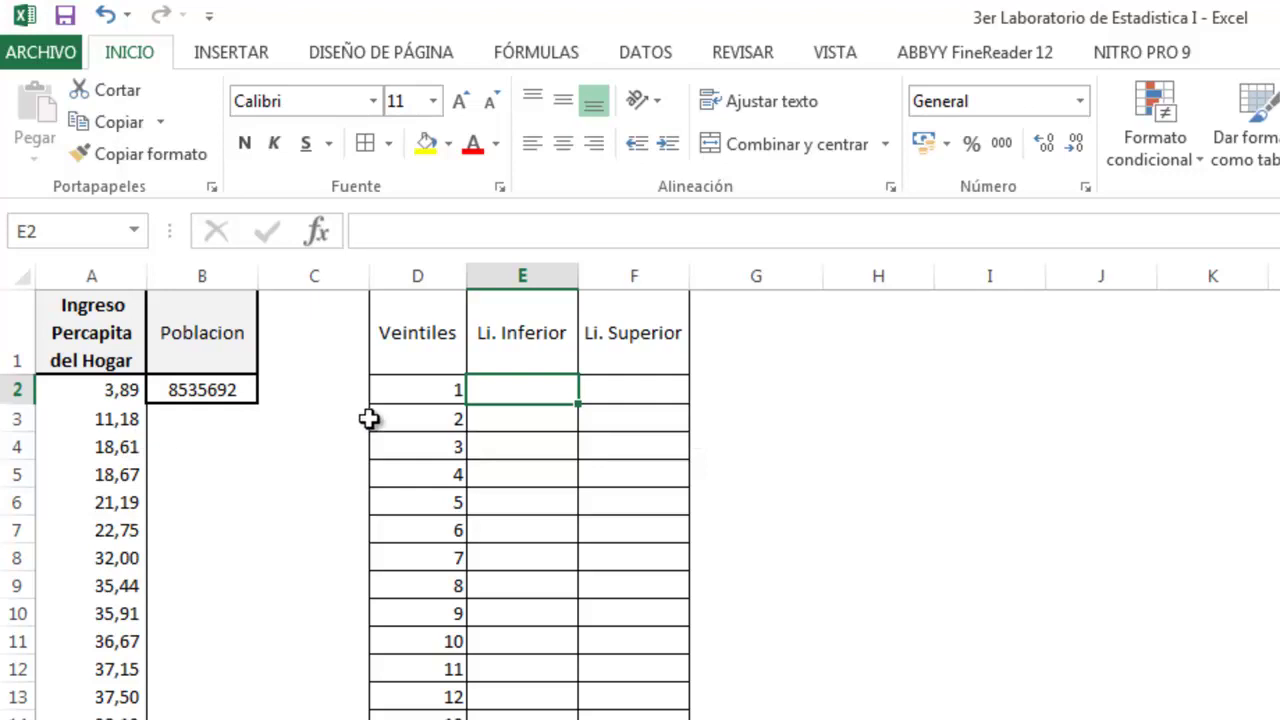
pyautogui.write('+')
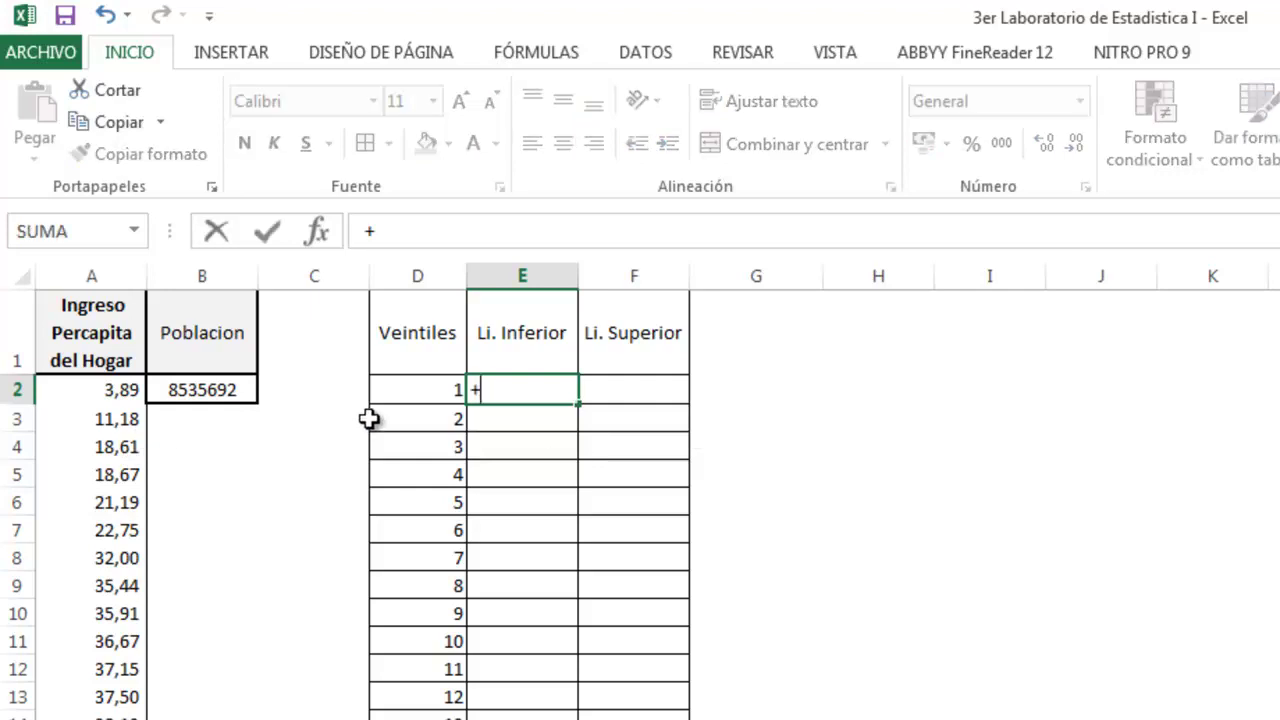
pyautogui.write('min')
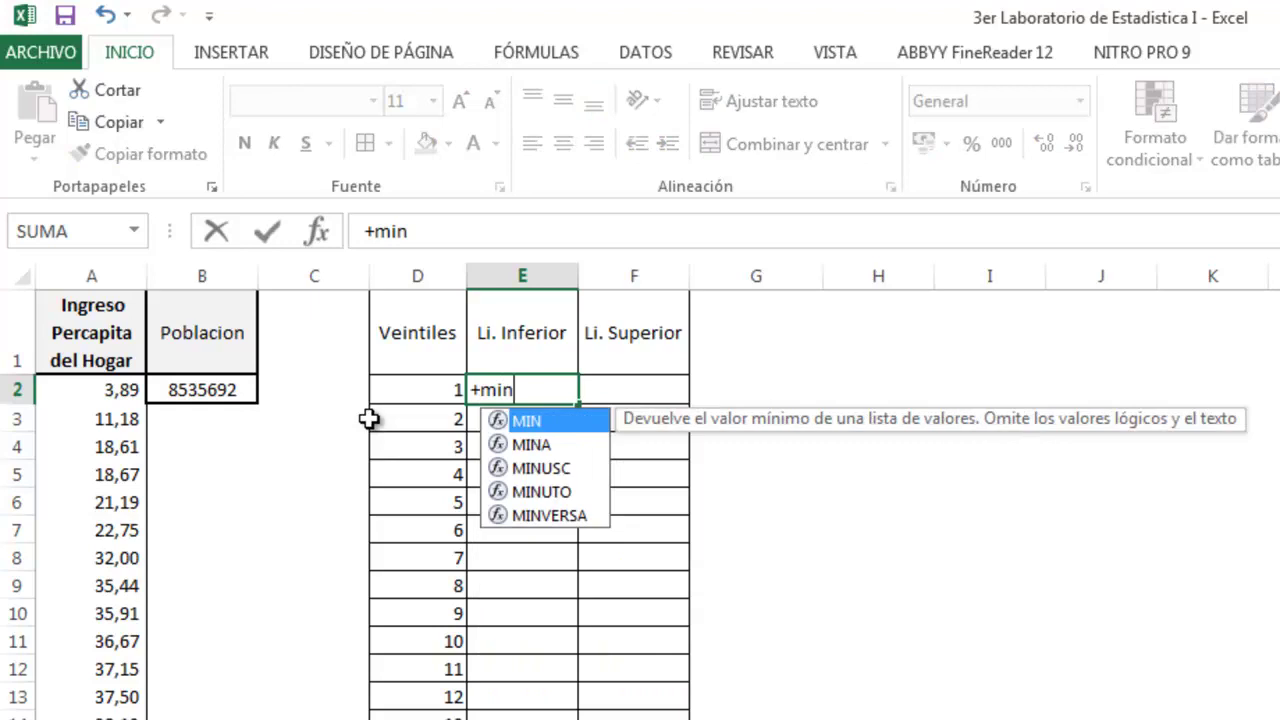
pyautogui.doubleClick(497, 425)
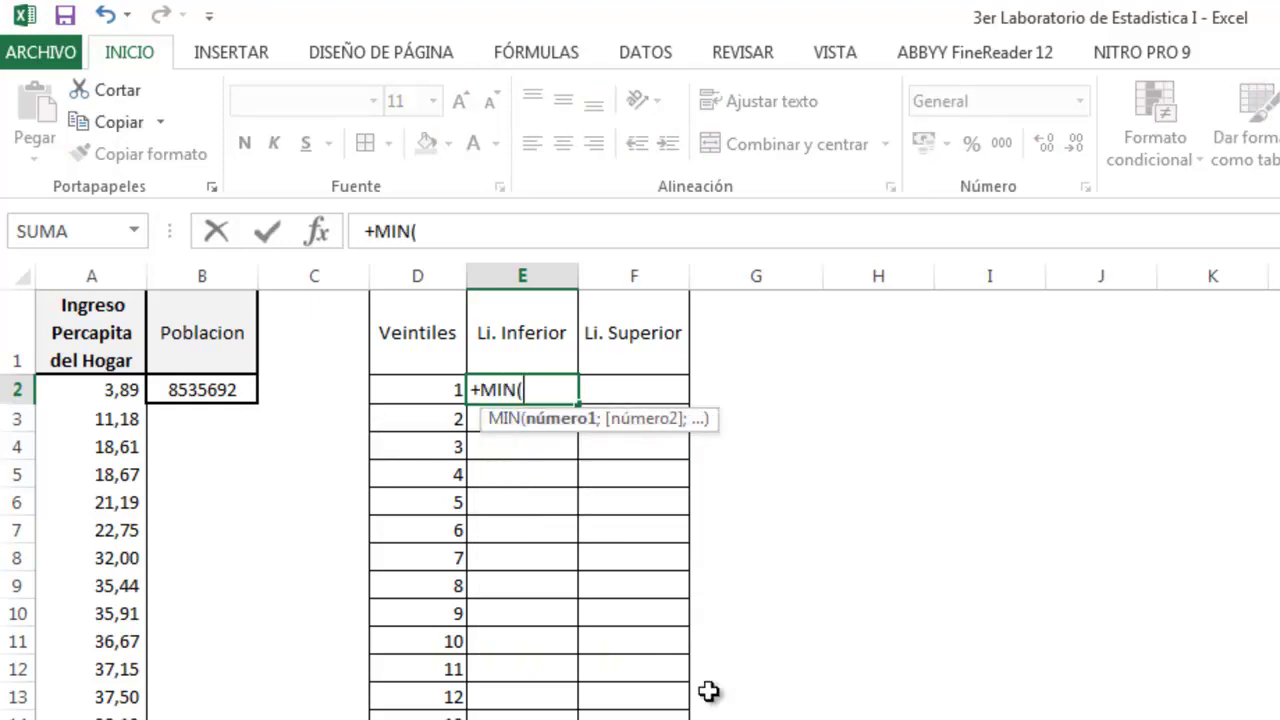
pyautogui.write('y')
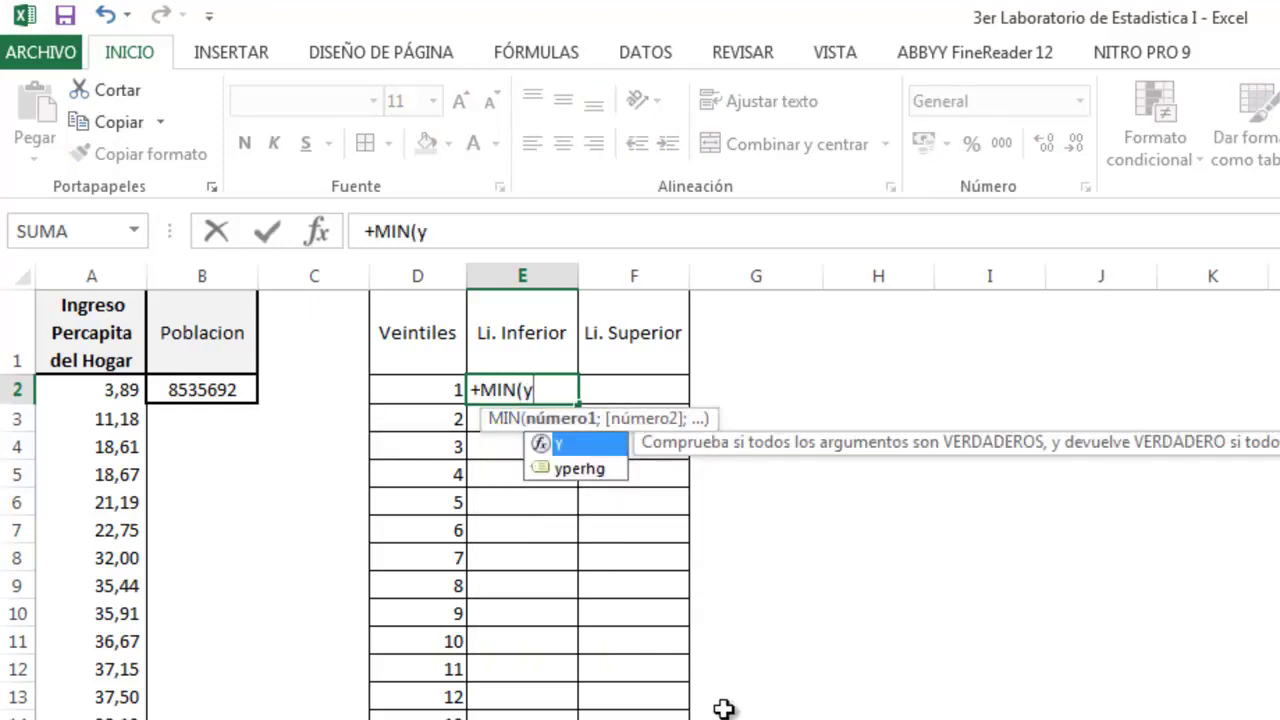
pyautogui.write('per')
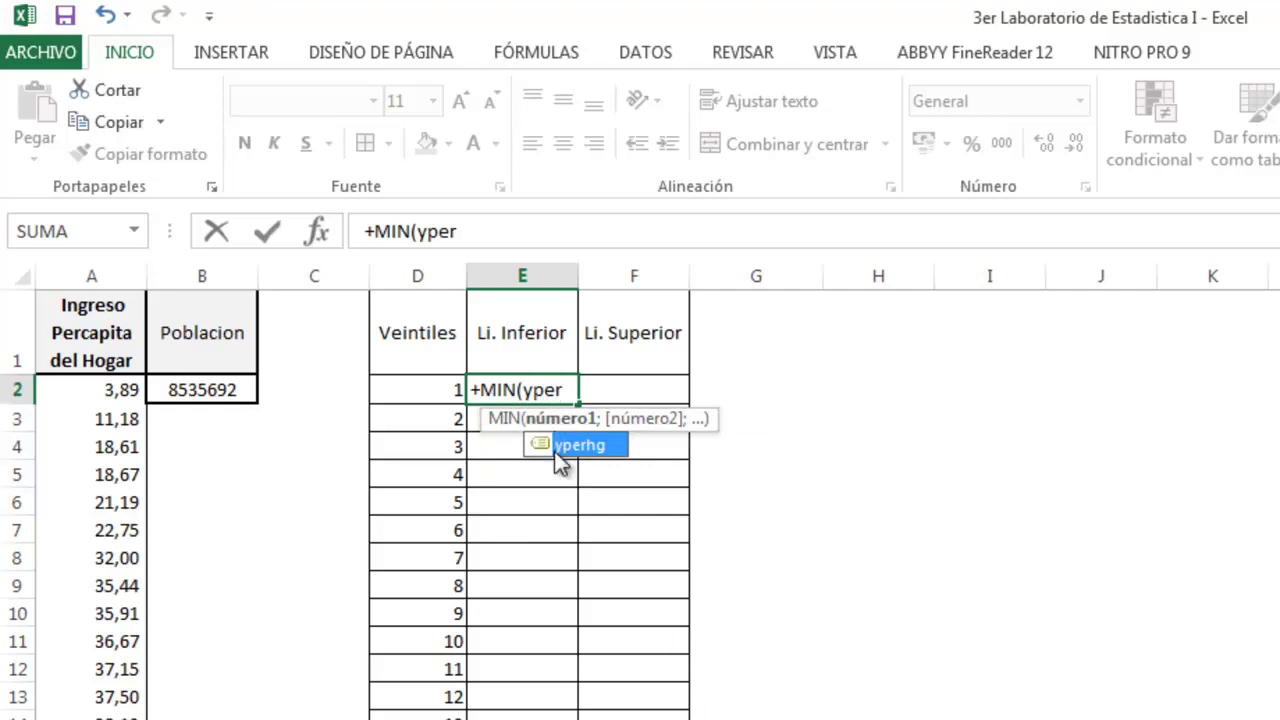
pyautogui.doubleClick(560, 445)
pyautogui.press('Return')
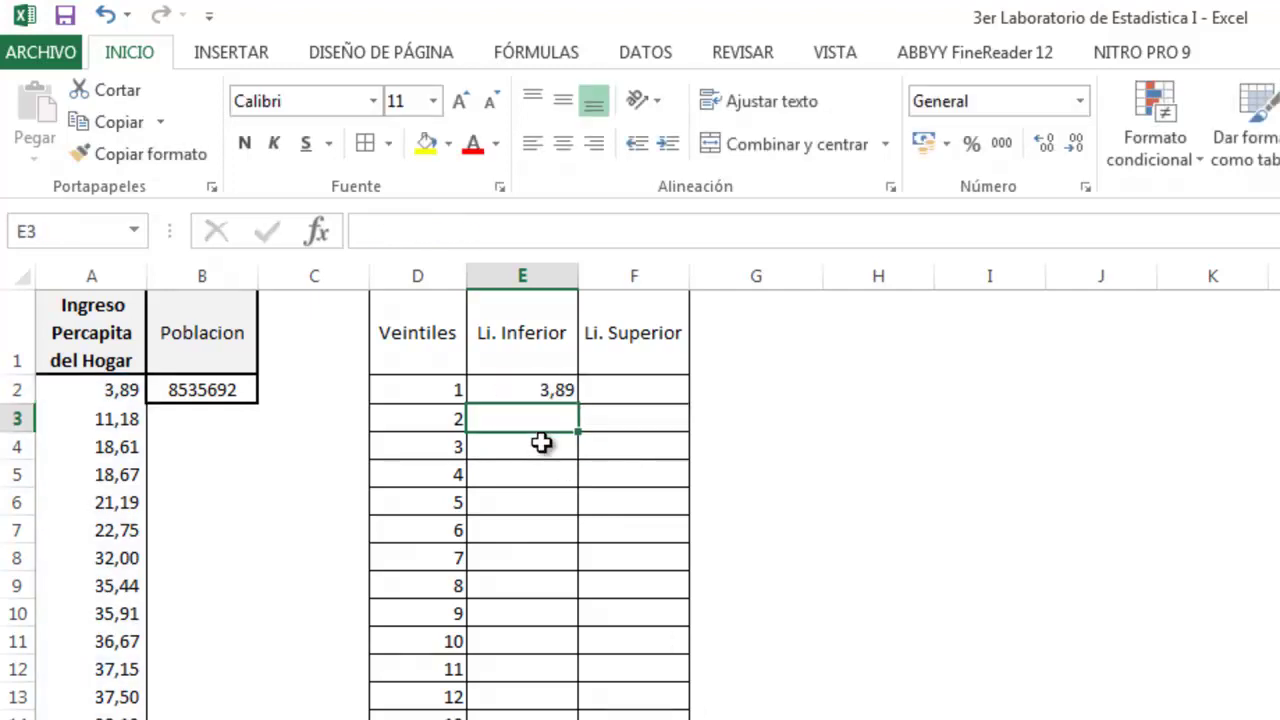
# Calculate the first ventile's upper limit in F2 with PERCENTIL.EXC, using the range yperhg and a k of 0,05
pyautogui.click(640, 391)
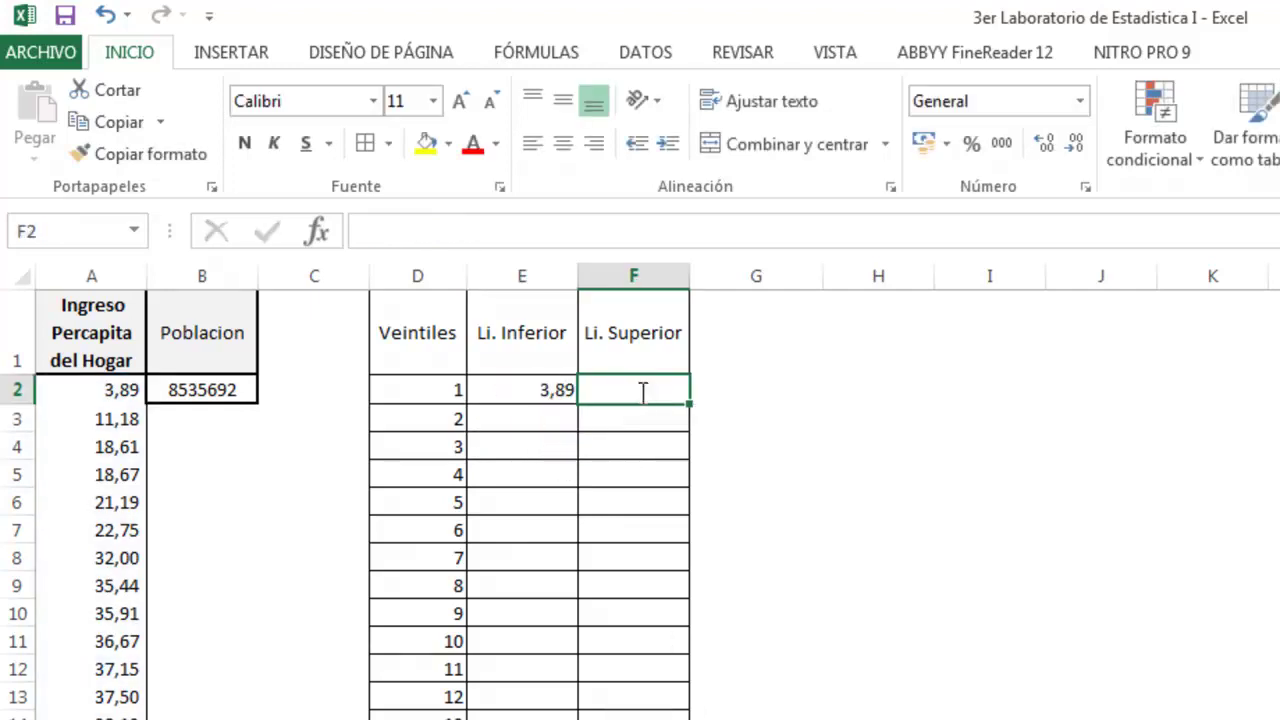
pyautogui.write('+')
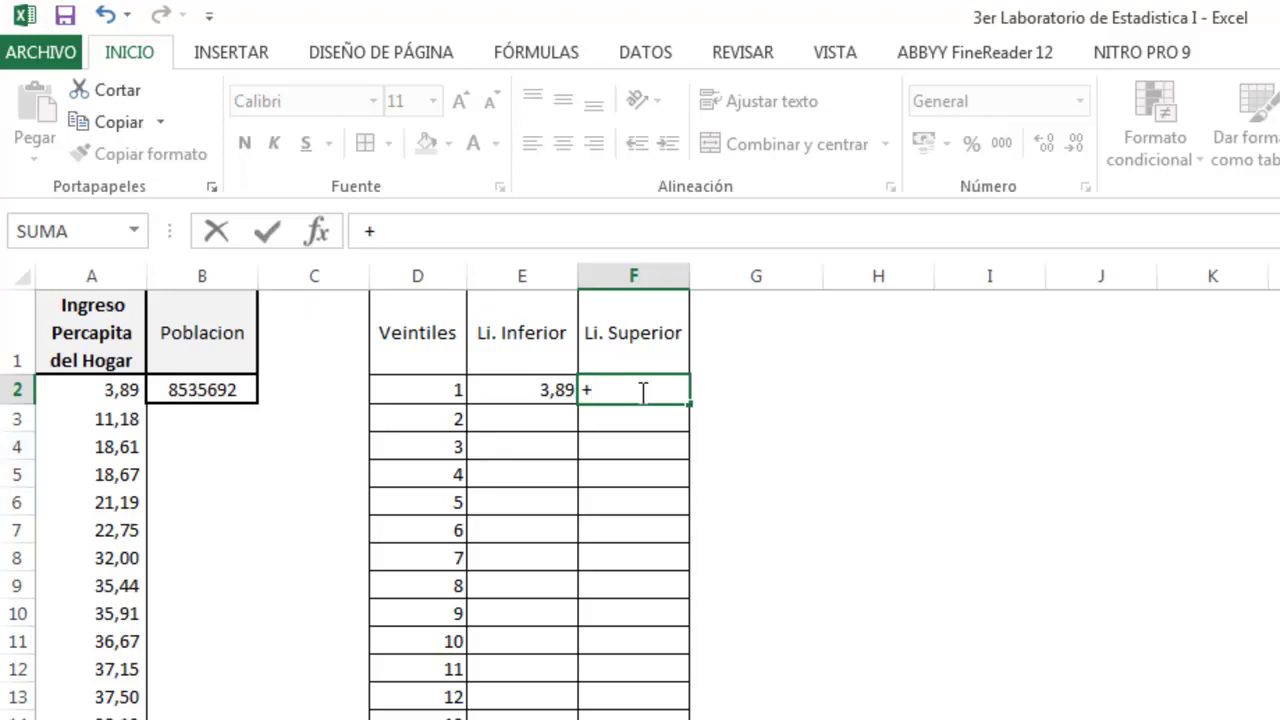
pyautogui.write('perc')
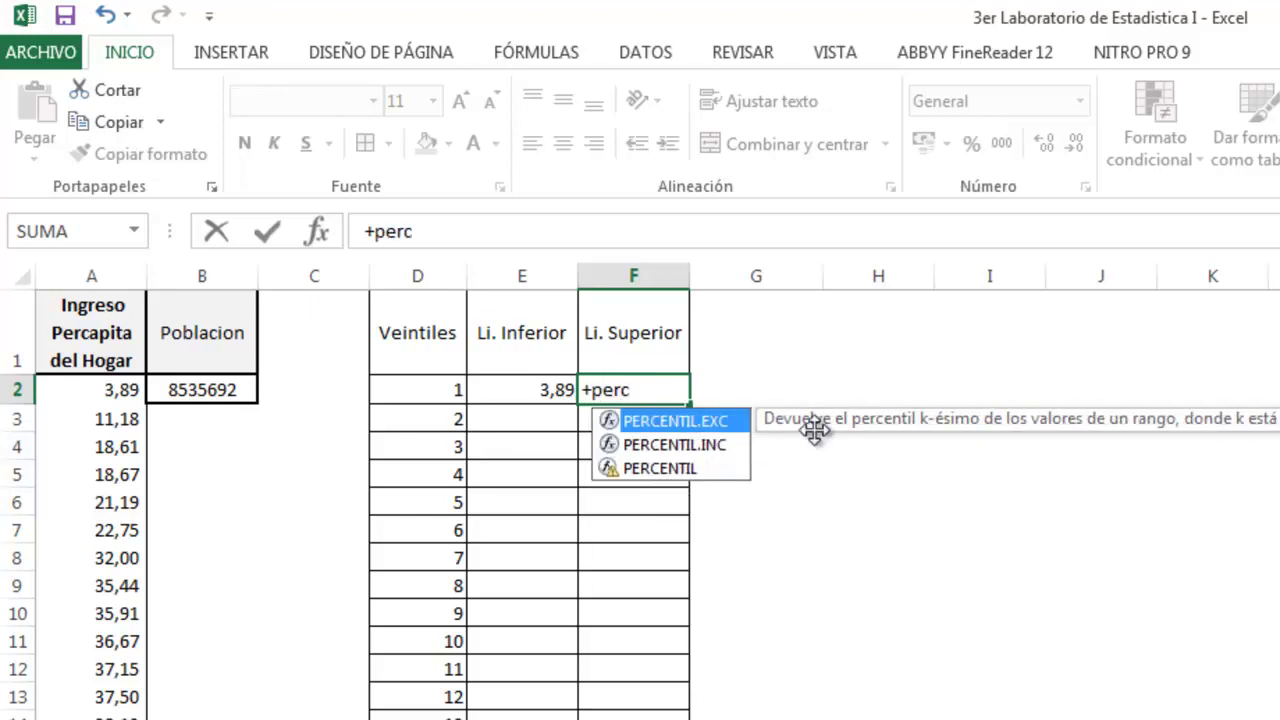
pyautogui.doubleClick(609, 420)
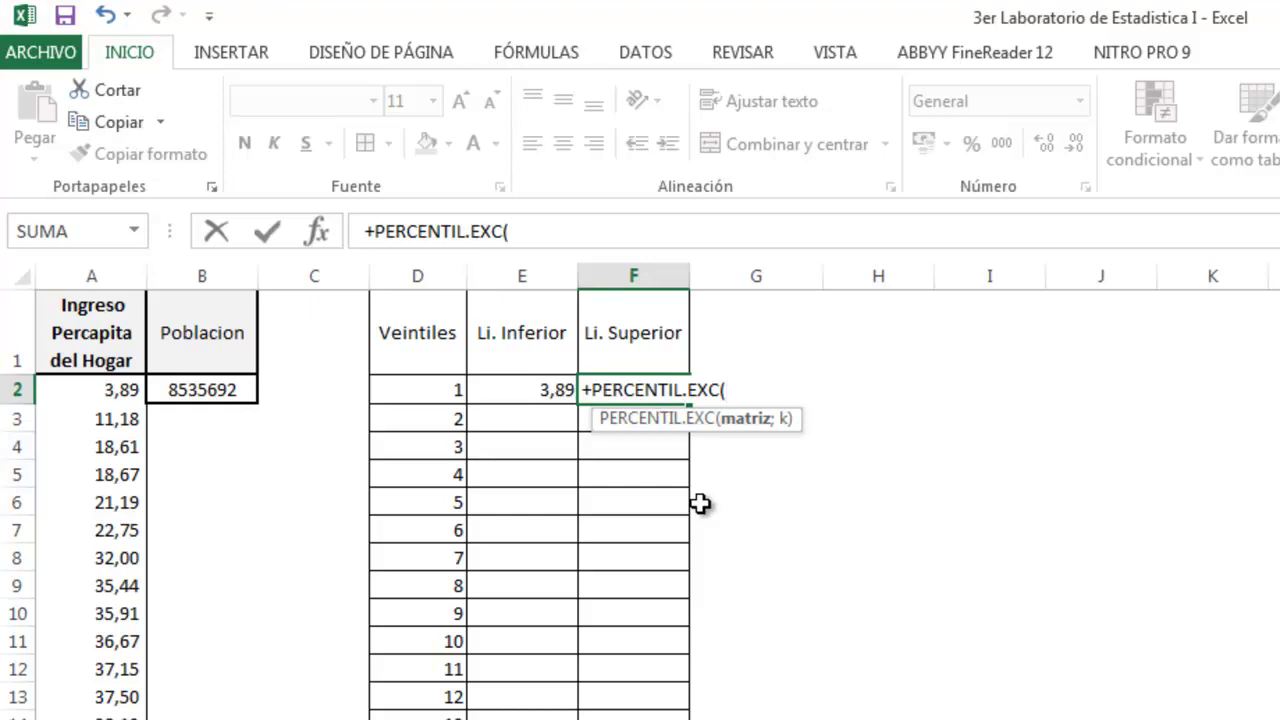
pyautogui.write('yper')
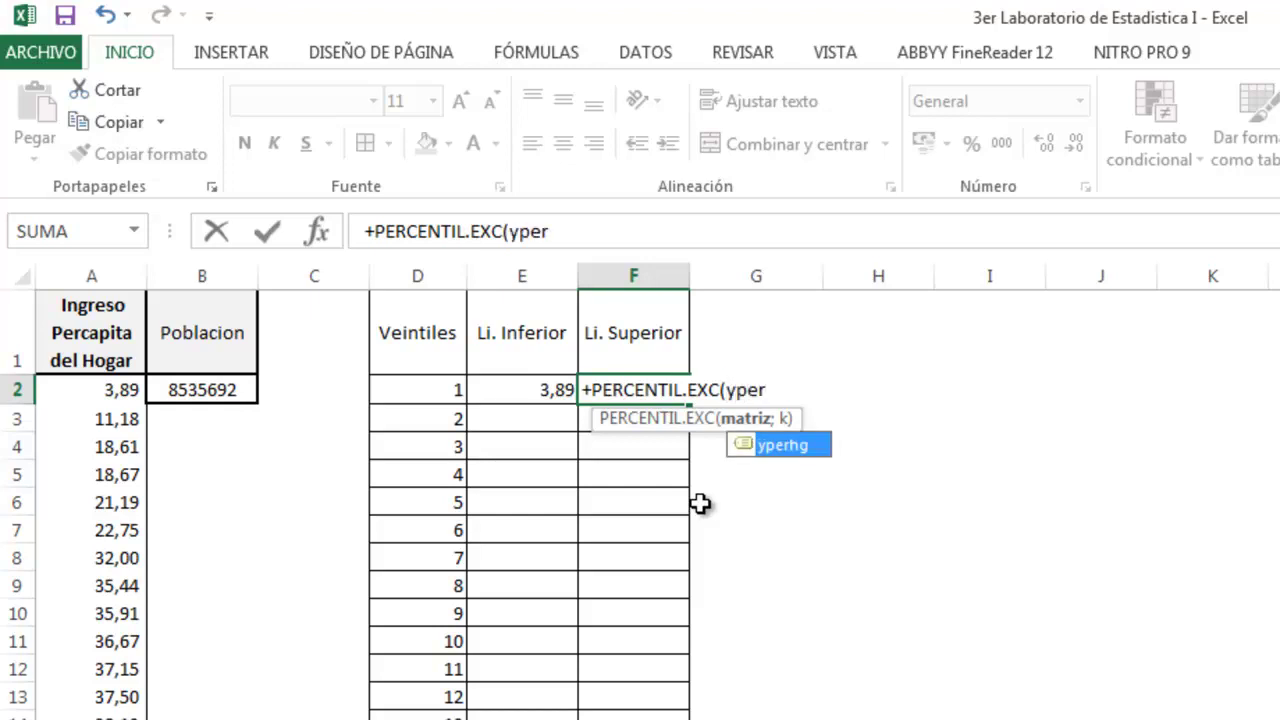
pyautogui.write('hg')
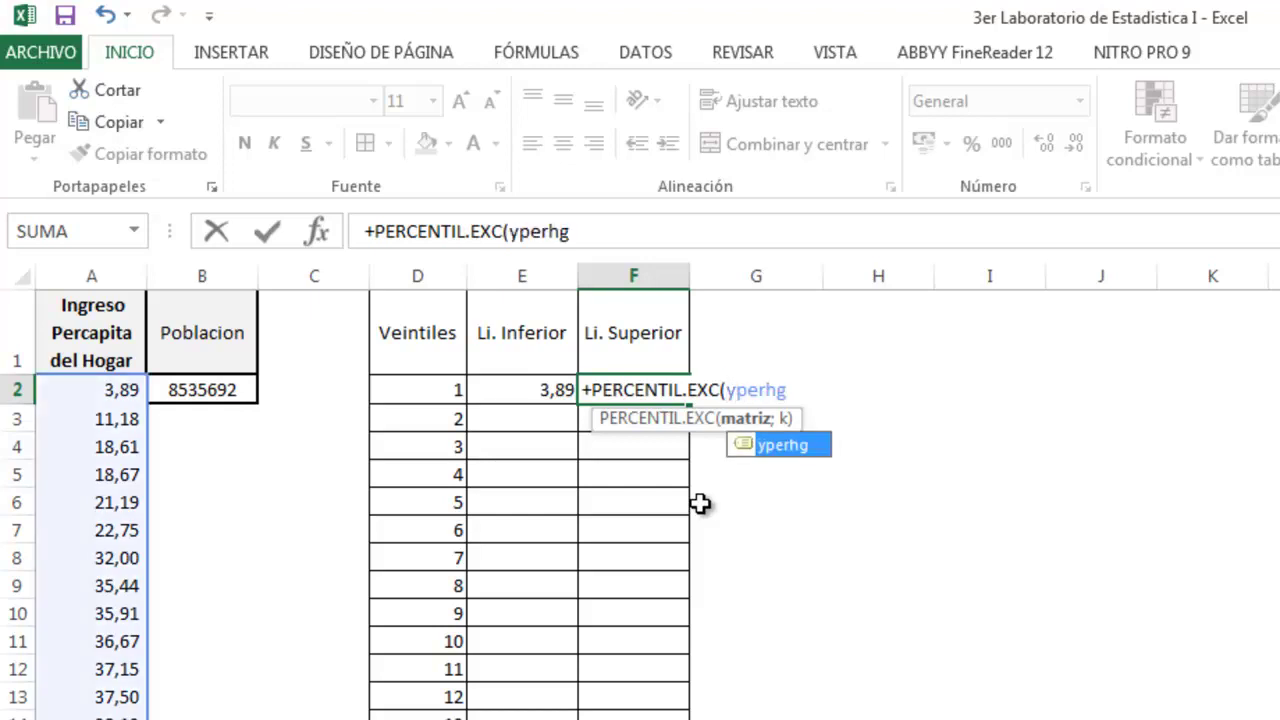
pyautogui.doubleClick(741, 444)
pyautogui.write(';0,05')
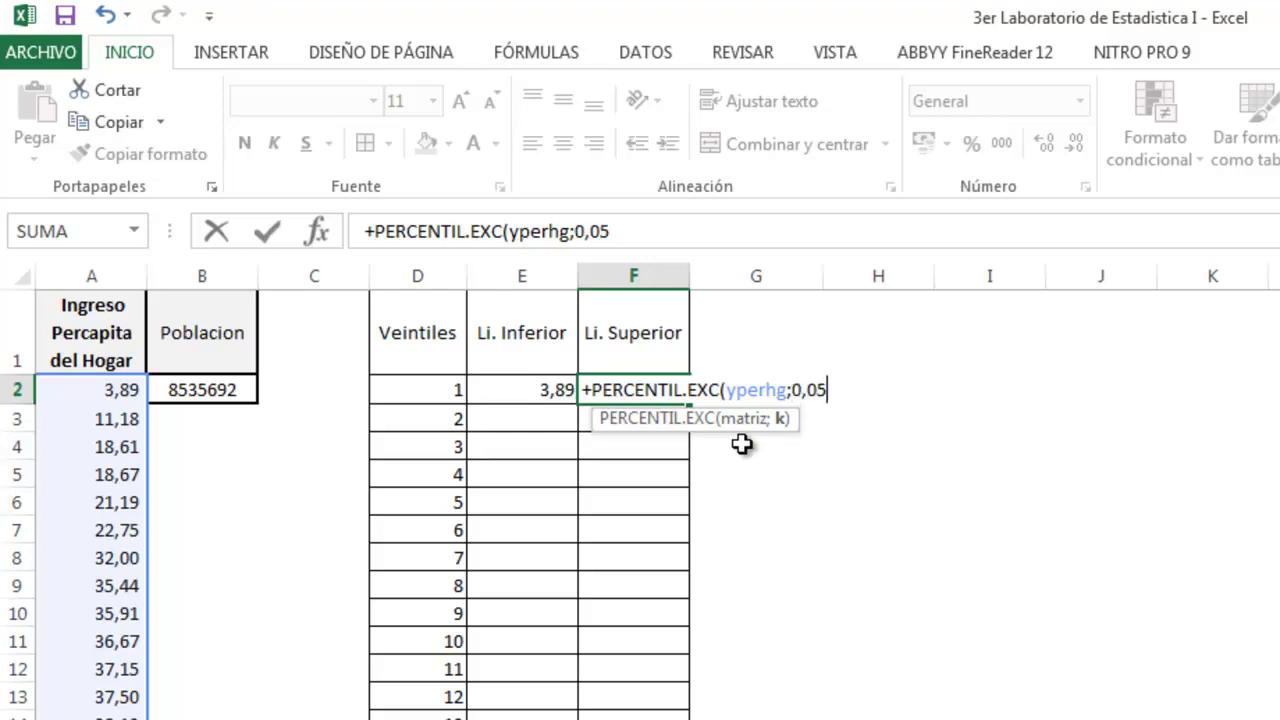
pyautogui.press('Return')
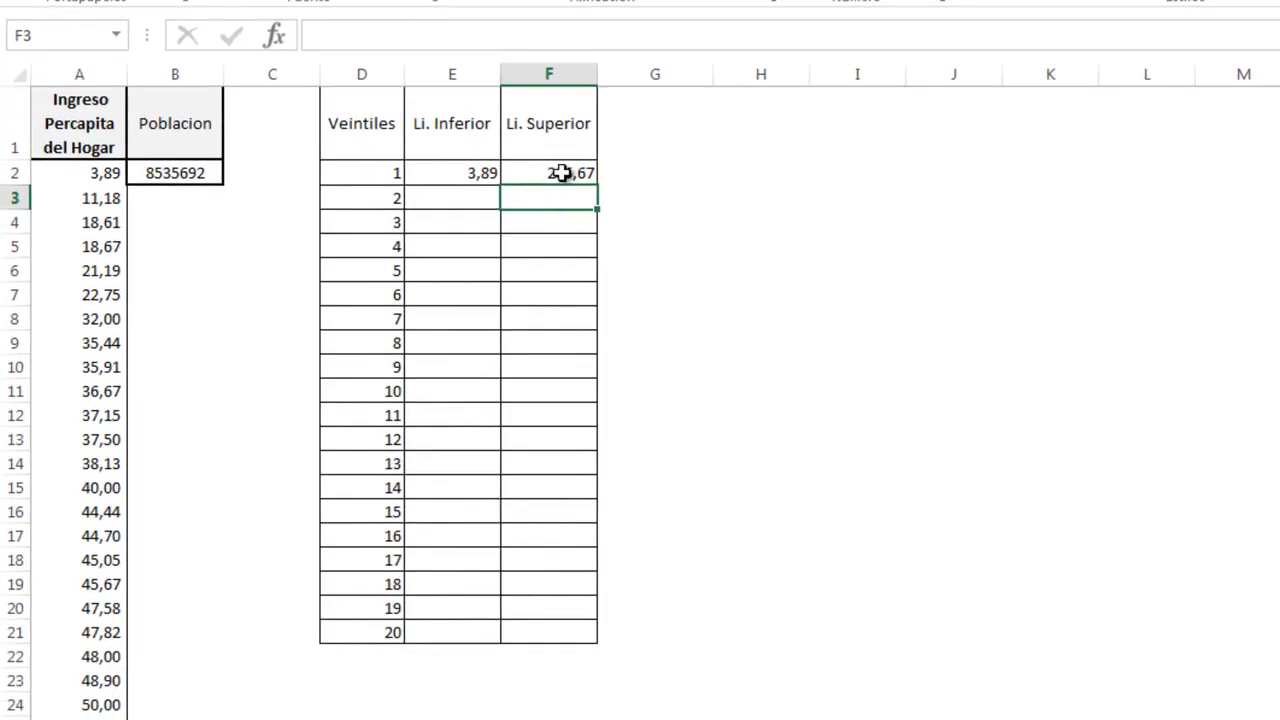
# Fill the fixed 0,05 percentile formula from F2 down through F21
pyautogui.click(563, 173)
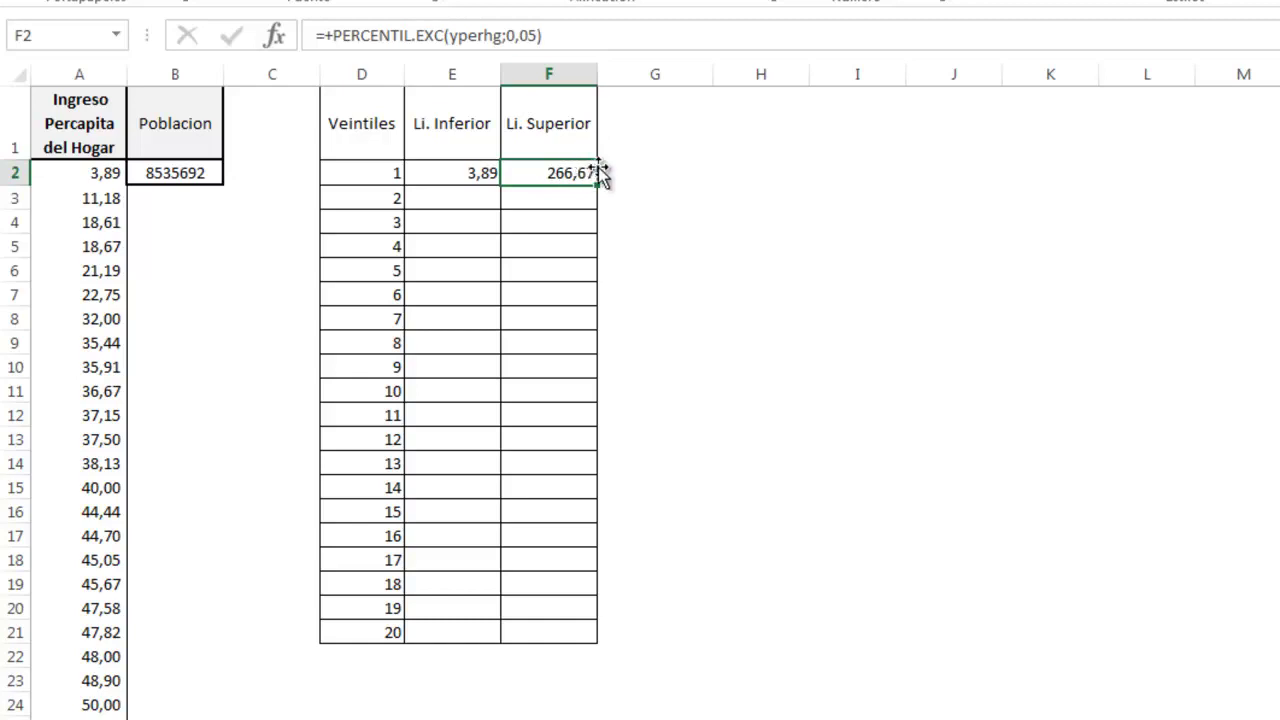
pyautogui.moveTo(597, 190); pyautogui.dragTo(590, 640)
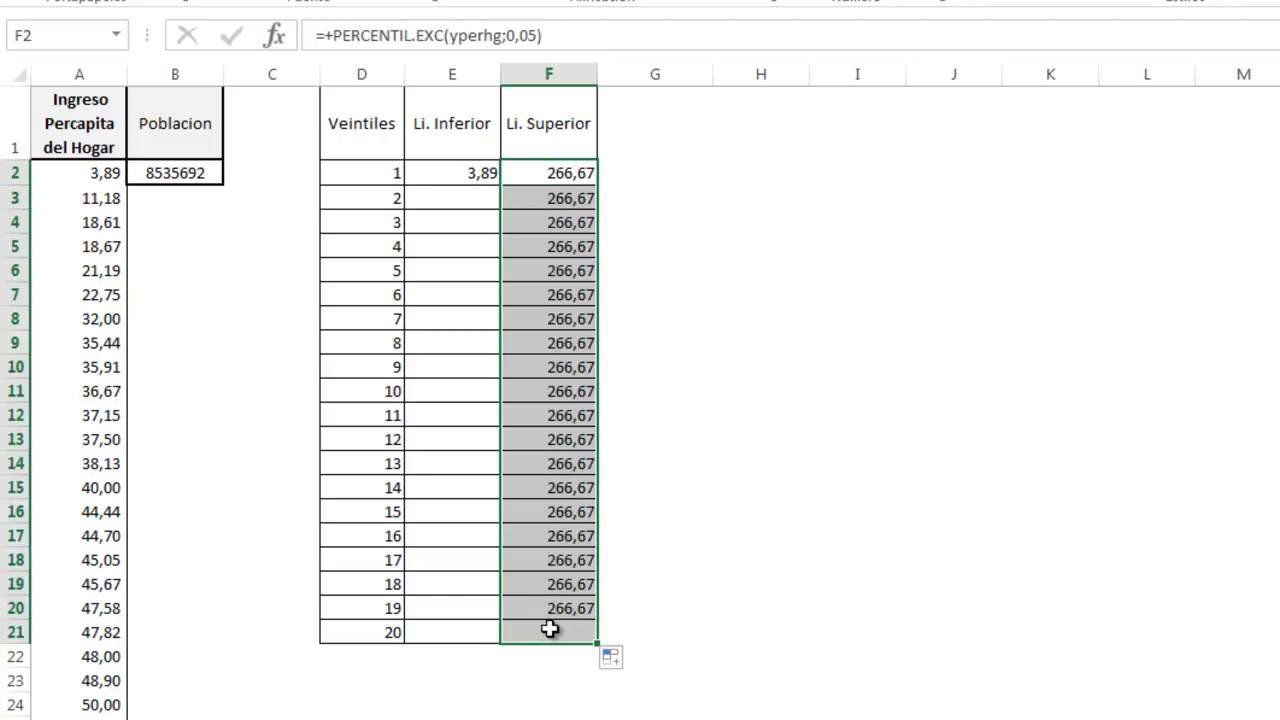
pyautogui.click(550, 628)
pyautogui.moveTo(577, 198); pyautogui.dragTo(577, 415)
pyautogui.moveTo(565, 319); pyautogui.dragTo(606, 372)
pyautogui.click(562, 176)
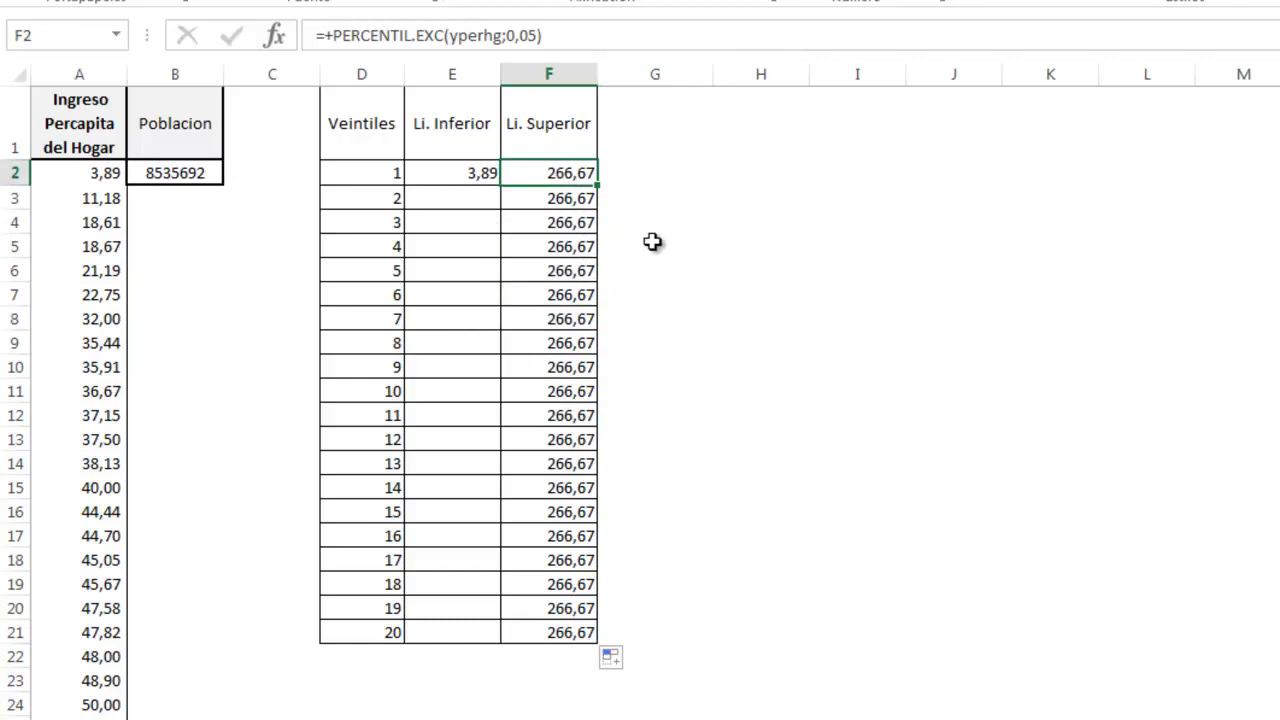
# Examine the copied percentile formulas in the cells below F2, checking their k argument
pyautogui.click(578, 202)
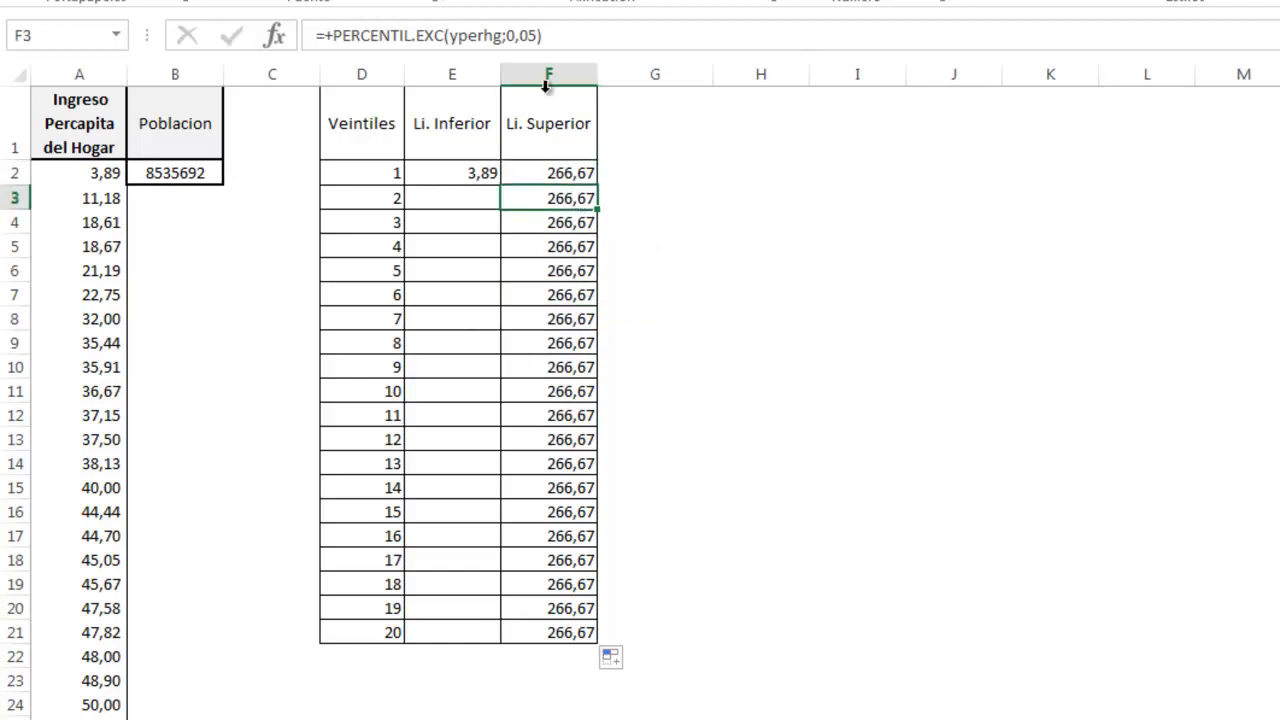
pyautogui.click(537, 38)
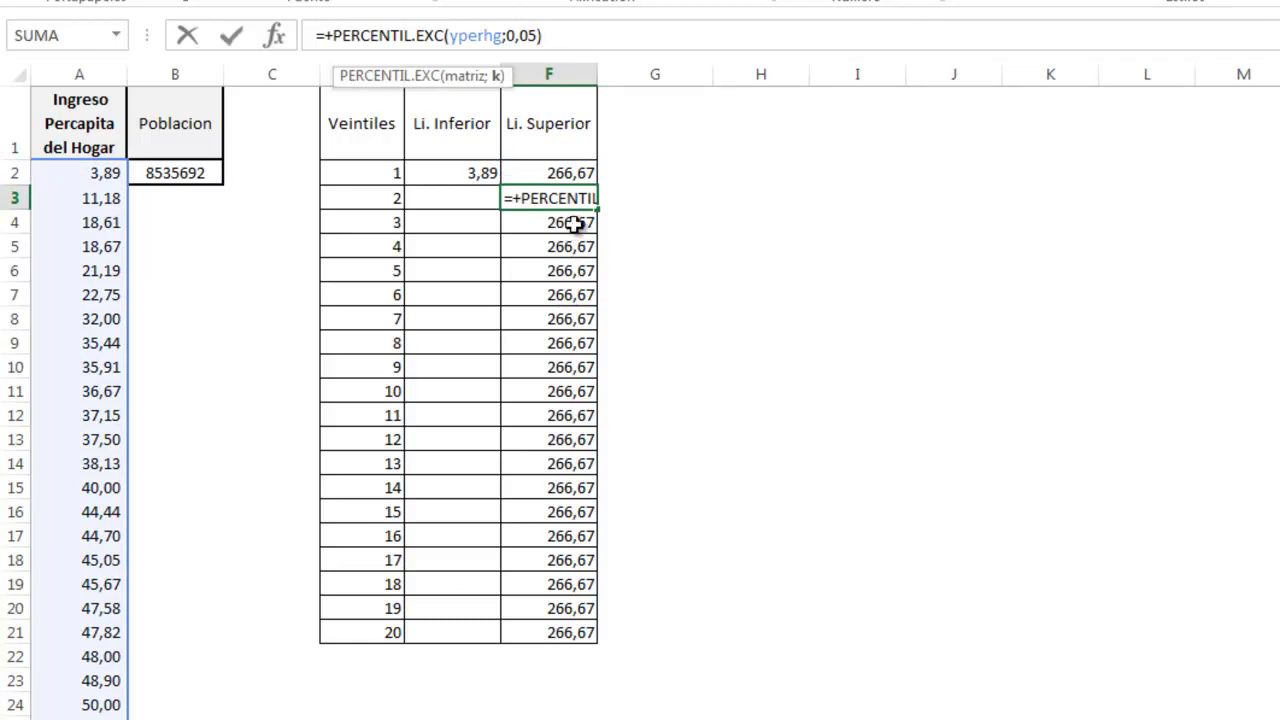
pyautogui.press('Return')
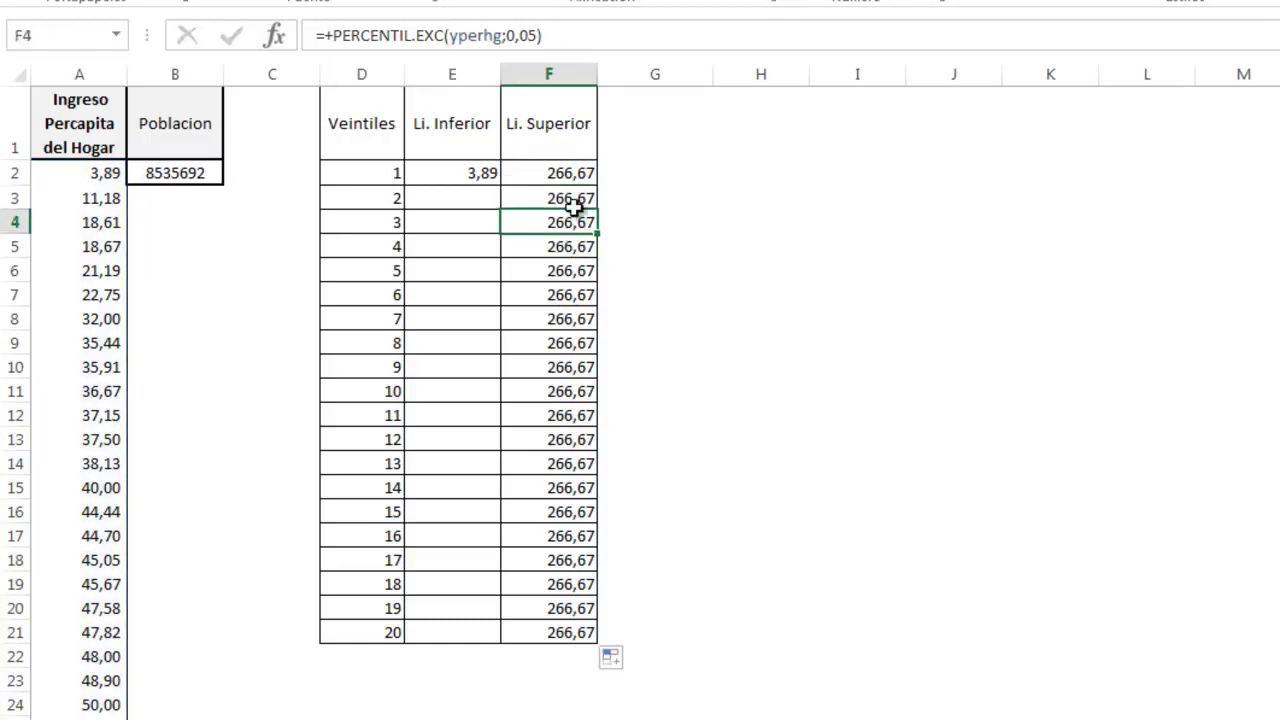
pyautogui.click(530, 37)
pyautogui.press('Escape')
pyautogui.click(570, 268)
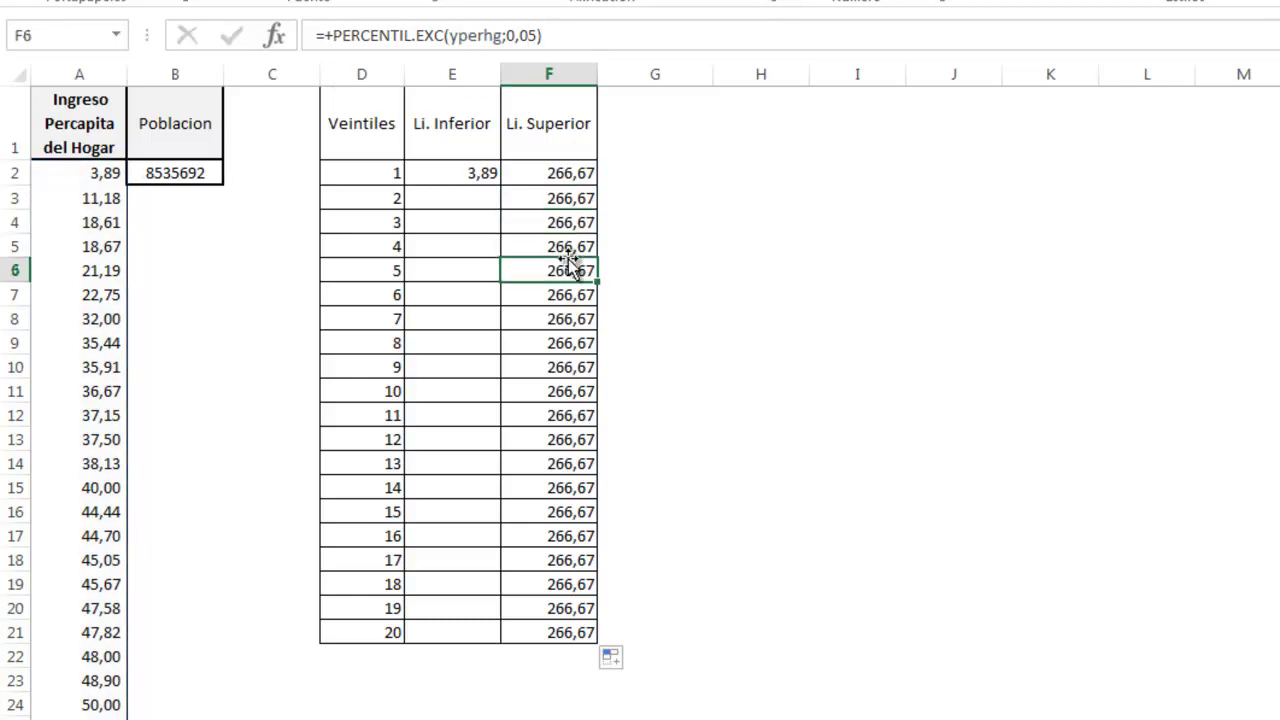
# Change the F2 formula to =+PERCENTIL.EXC(yperhg;0,05*D2) and fill it down through F21
pyautogui.click(578, 175)
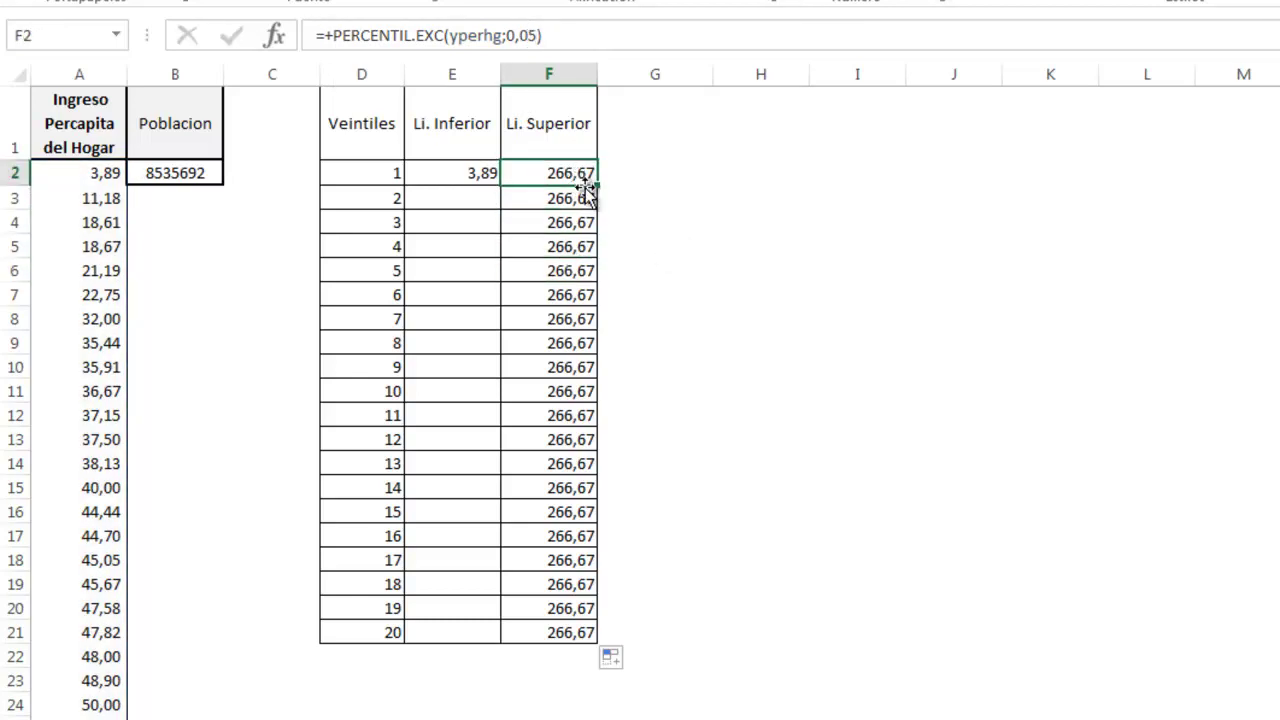
pyautogui.doubleClick(586, 172)
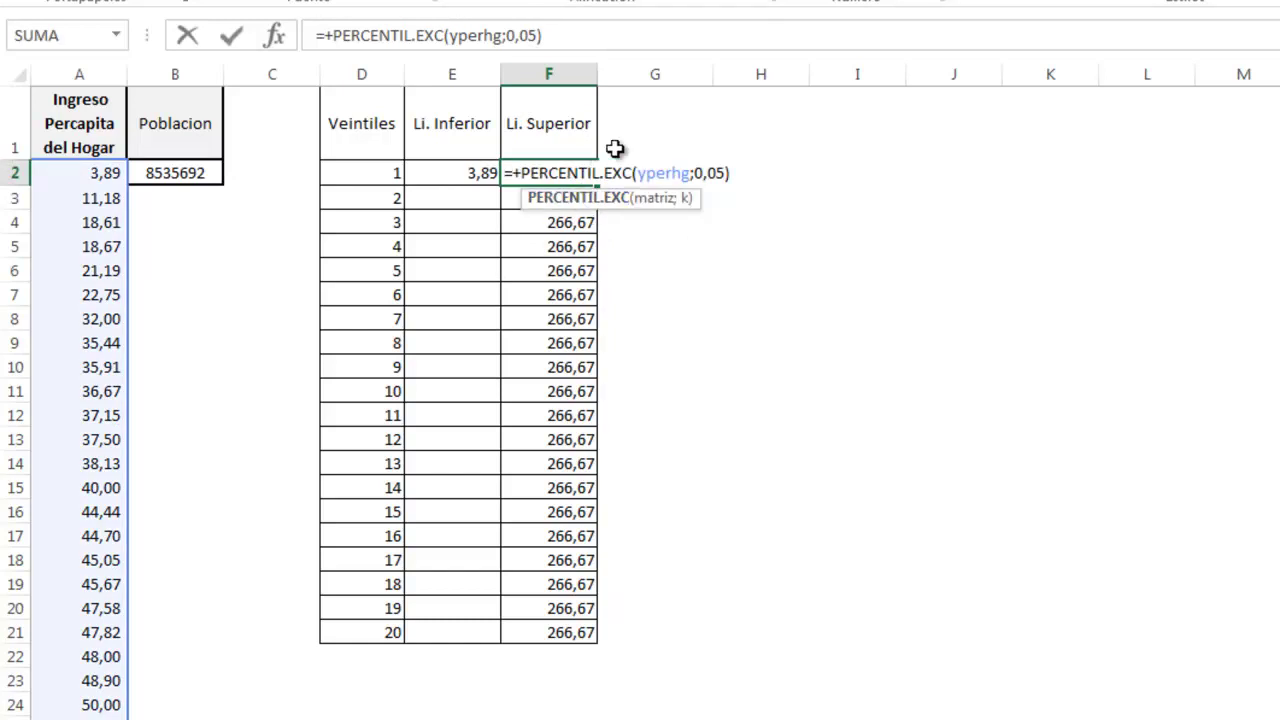
pyautogui.click(537, 36)
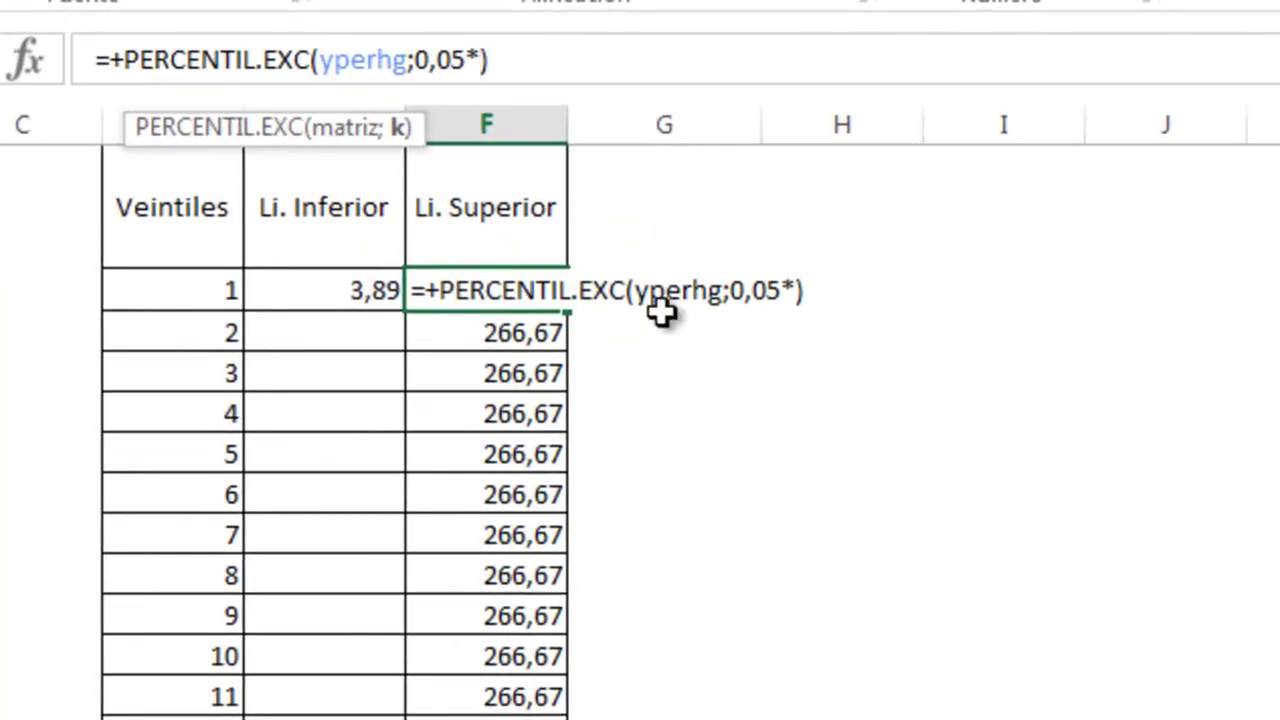
pyautogui.click(226, 288)
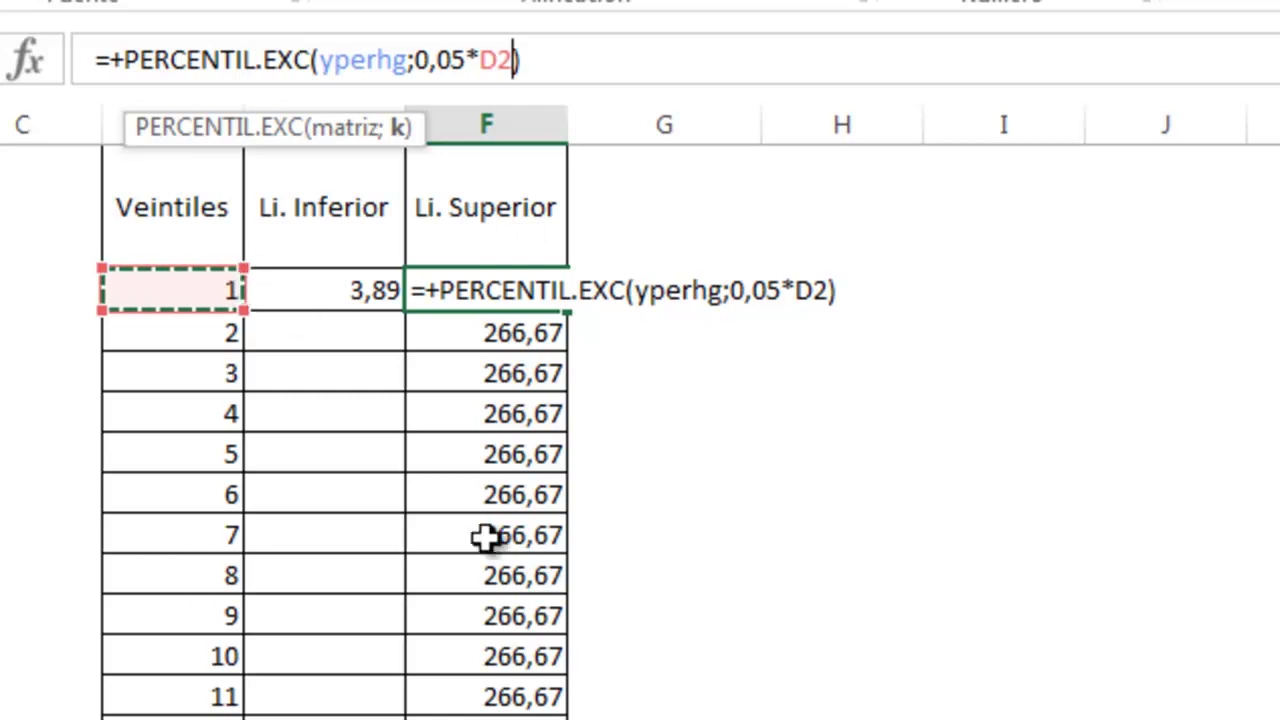
pyautogui.press('Return')
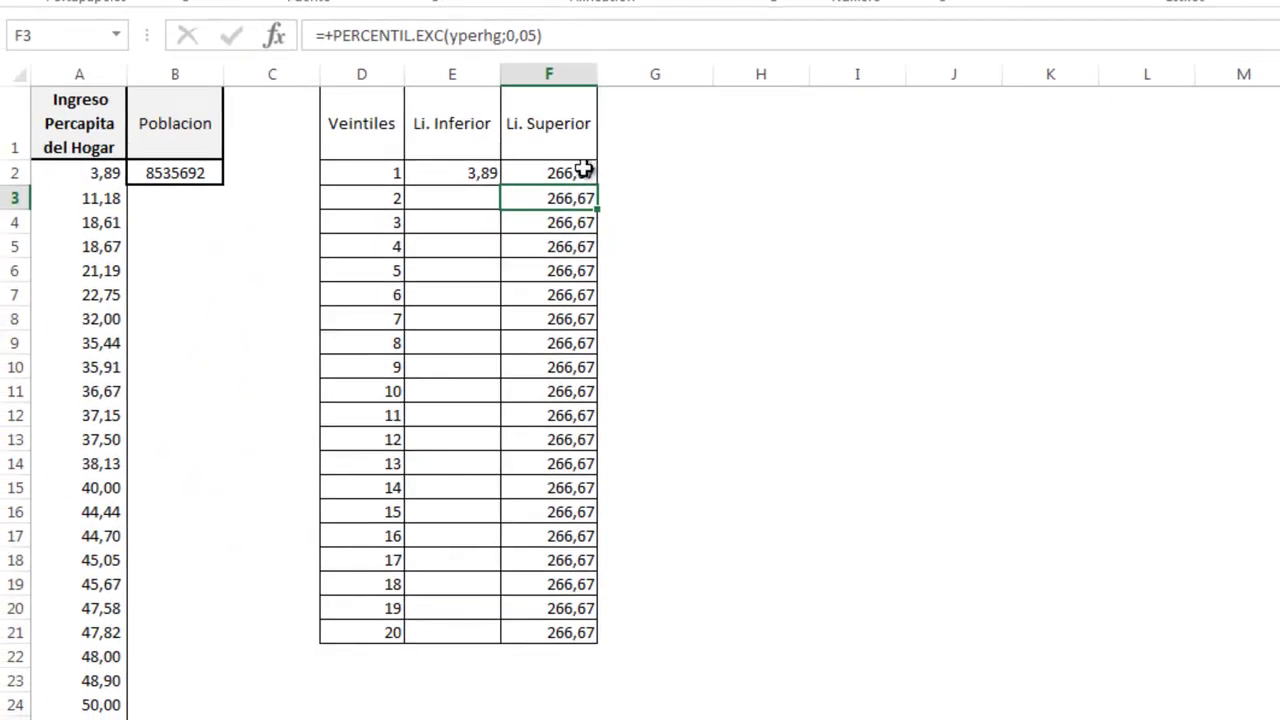
pyautogui.click(566, 276)
pyautogui.moveTo(618, 499); pyautogui.dragTo(600, 645)
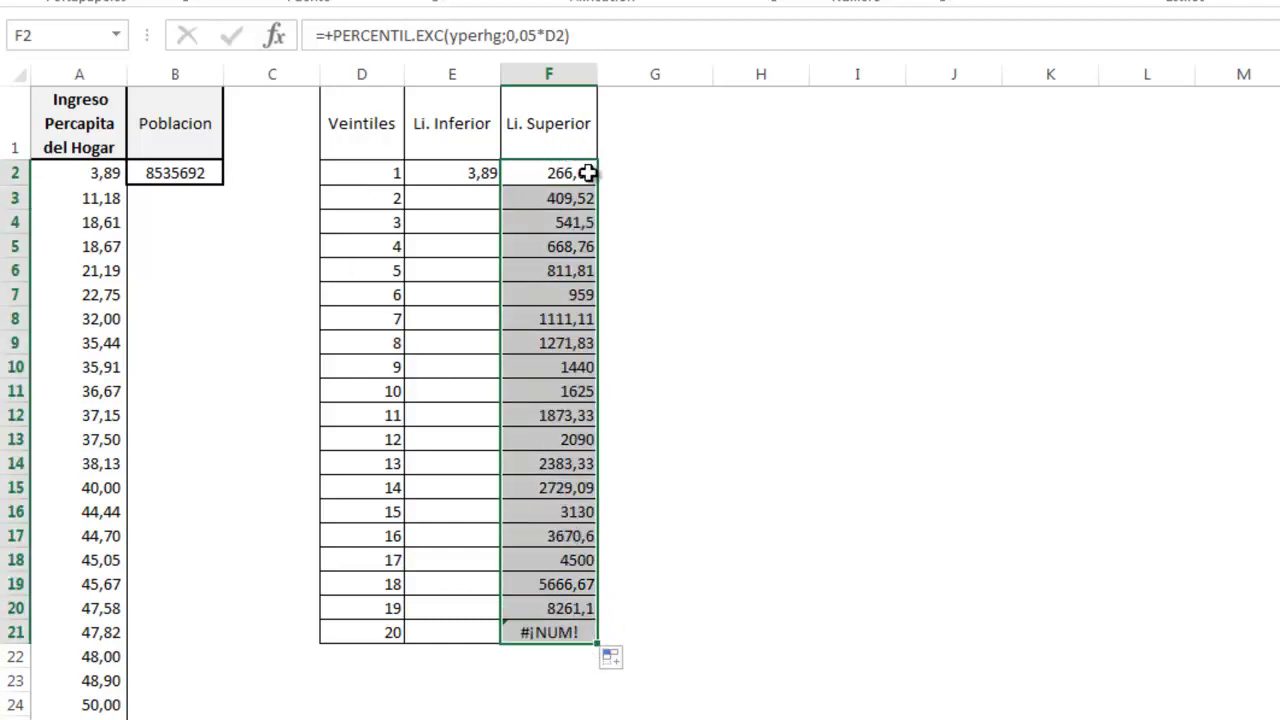
# Replace the ventile 20 upper limit in F21 with the formula +MAX(yperhg)
pyautogui.click(556, 638)
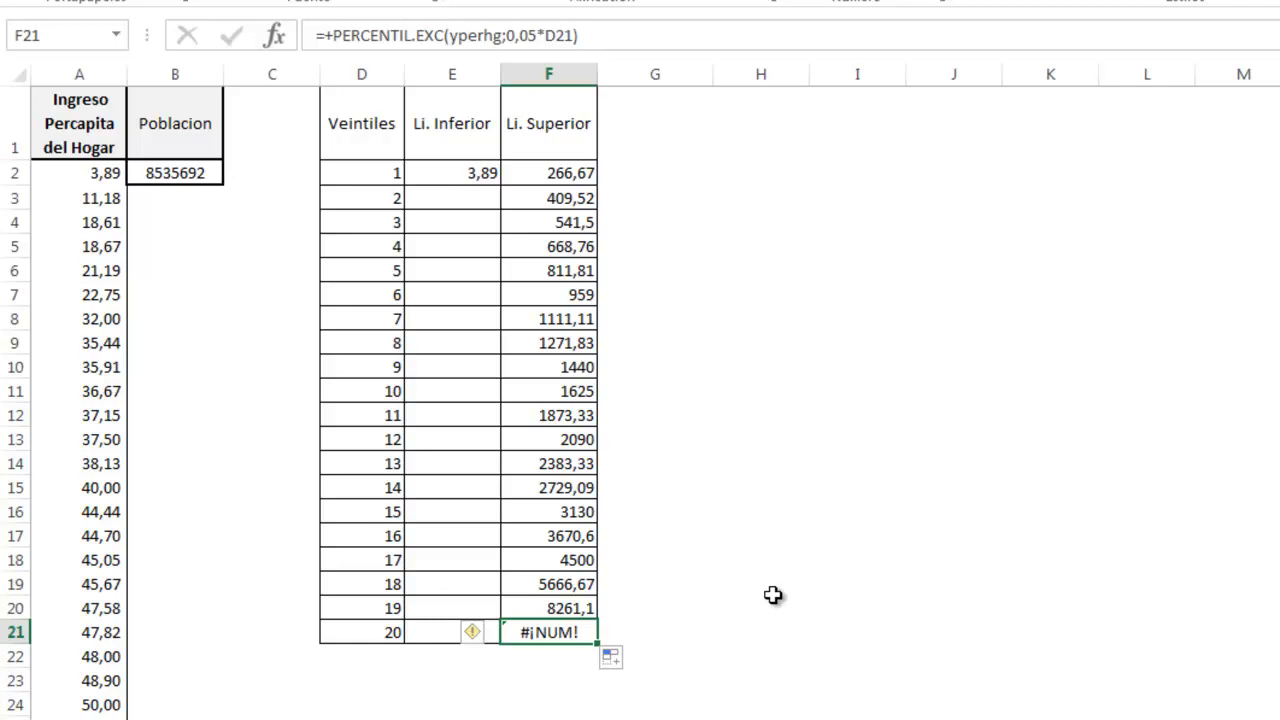
pyautogui.write('+ma')
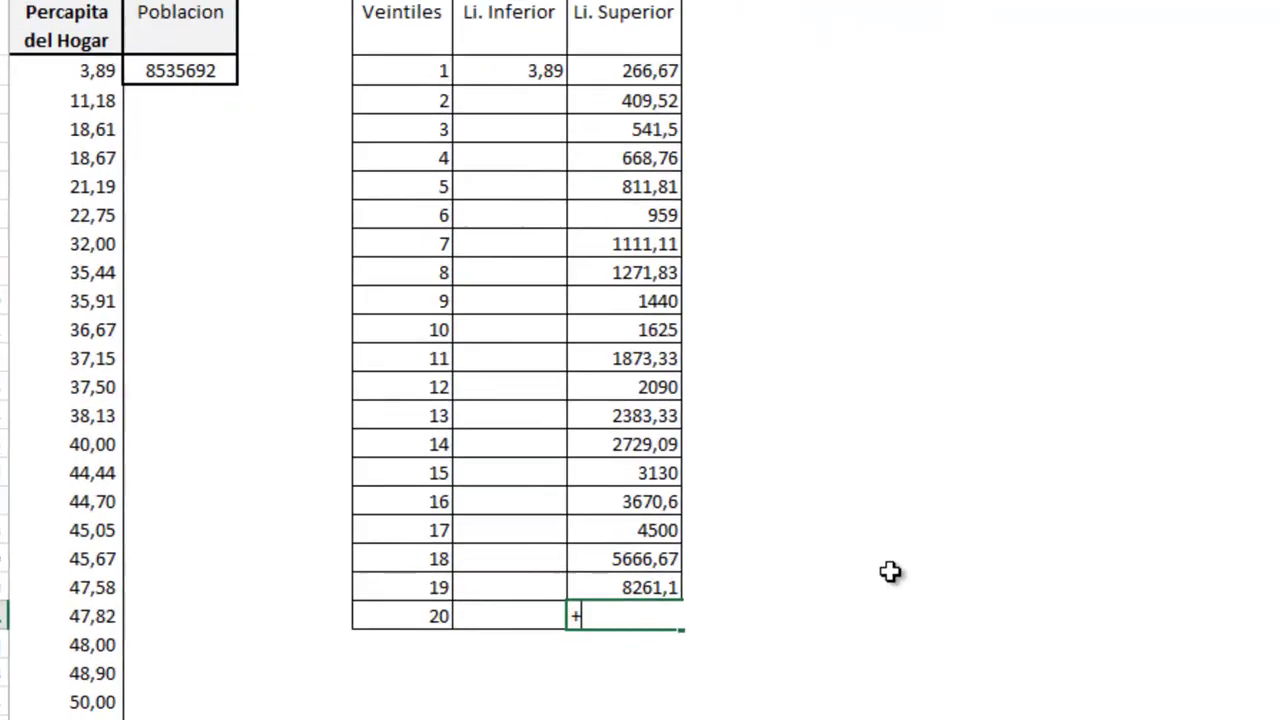
pyautogui.write('x')
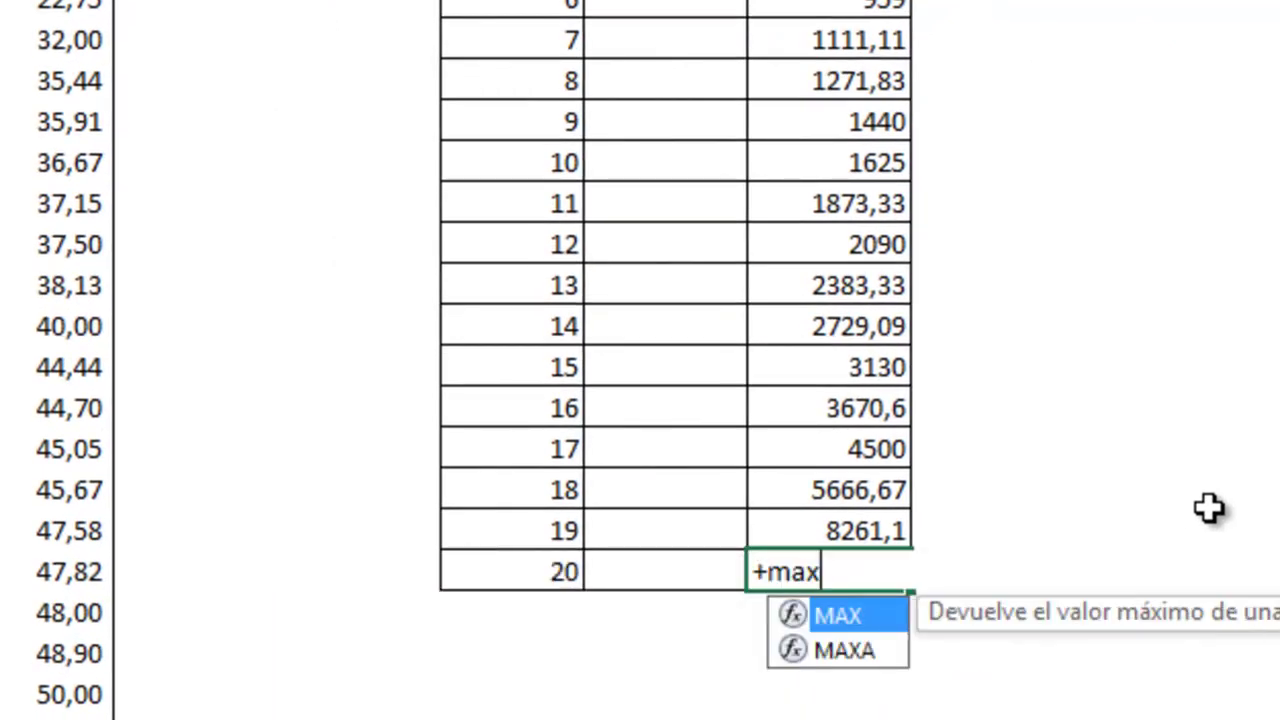
pyautogui.doubleClick(792, 619)
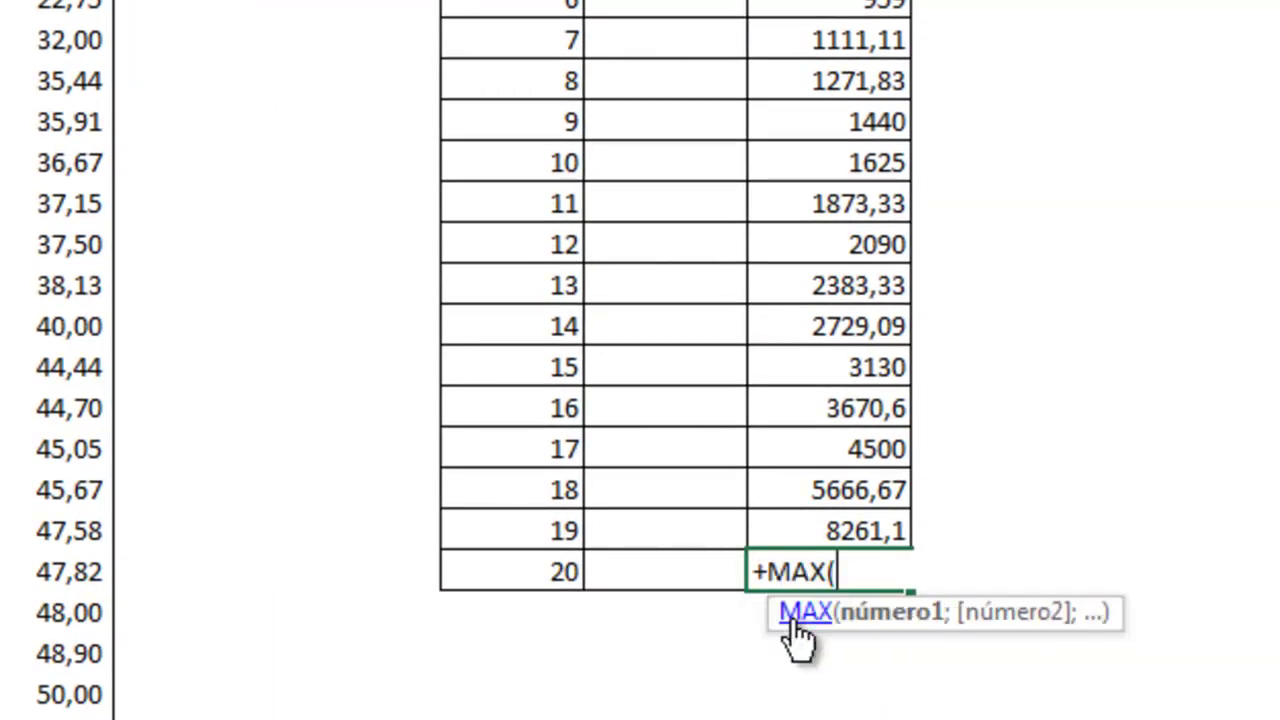
pyautogui.write('y')
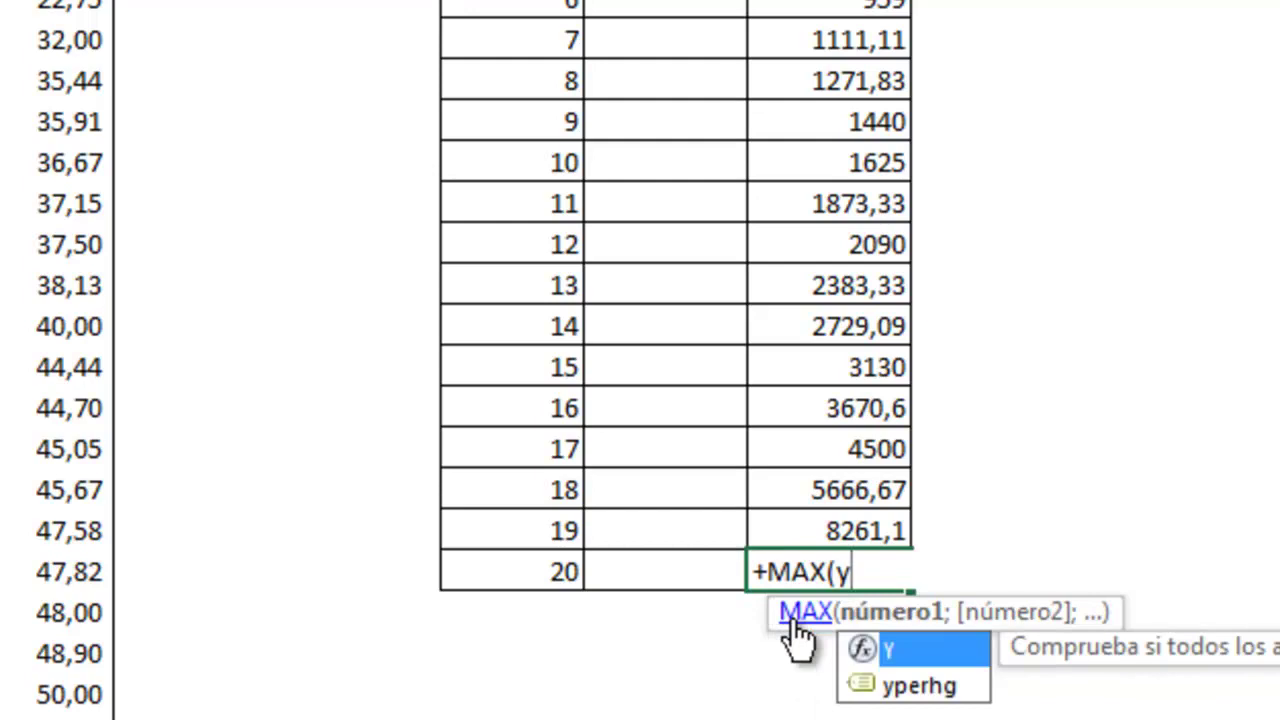
pyautogui.write('perhg')
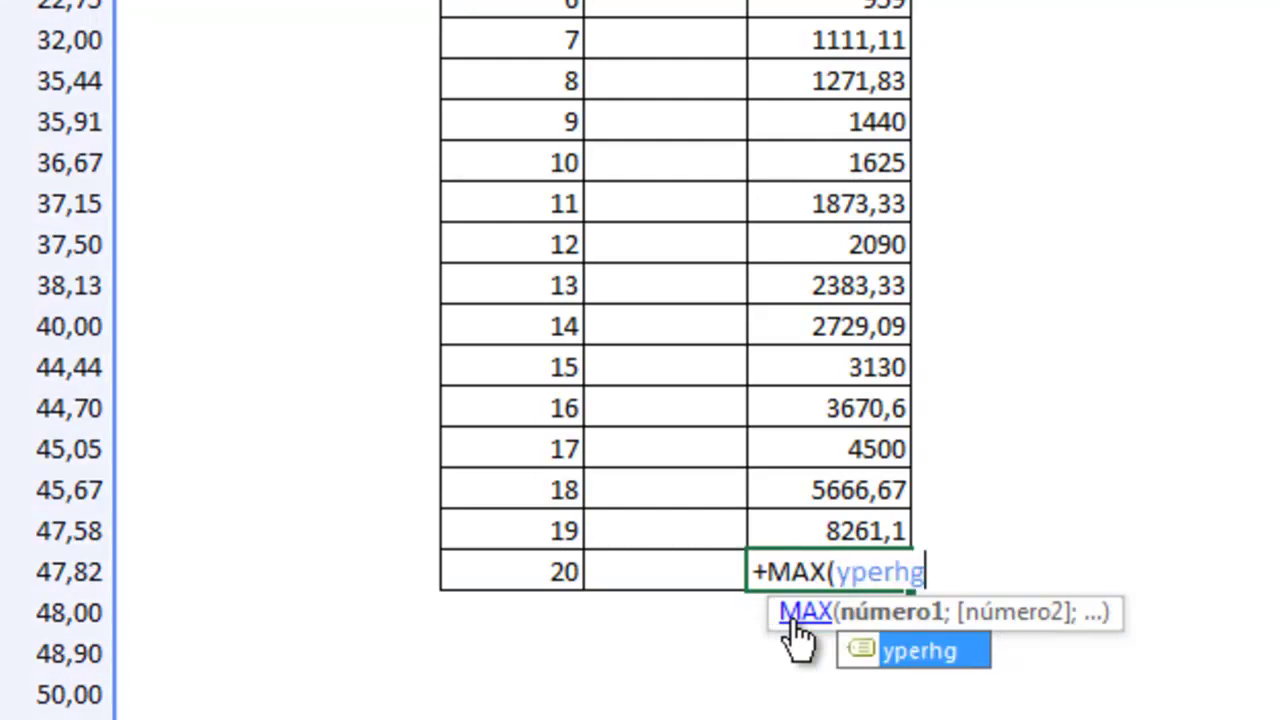
pyautogui.press('Return')
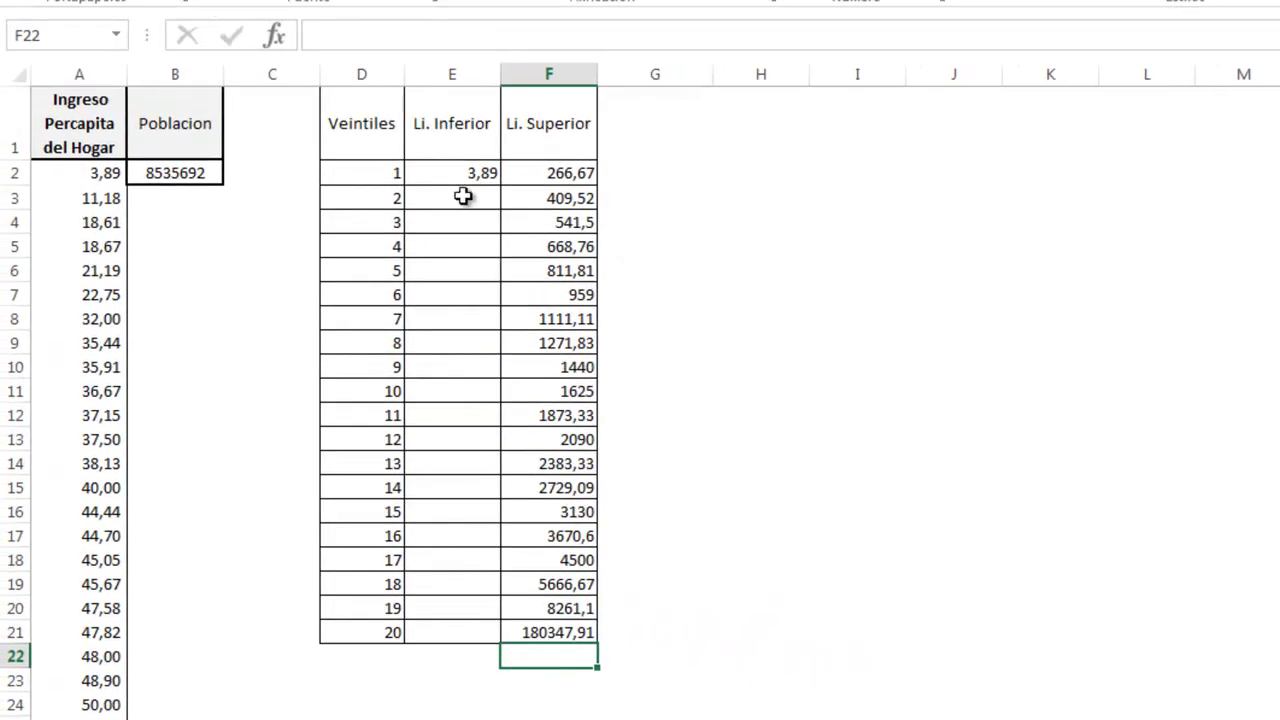
# Calculate the second ventile's lower limit in E3 as +F2+0,01 and fill the formula down through E21
pyautogui.click(463, 197)
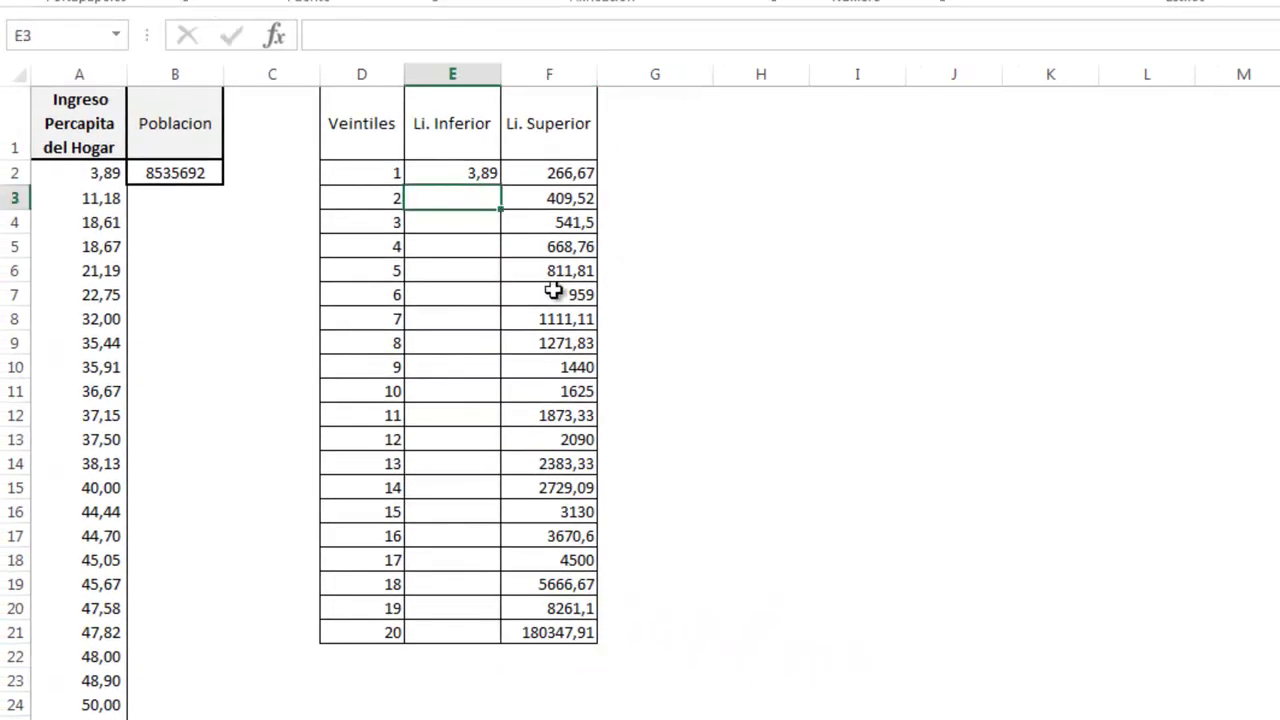
pyautogui.write('+')
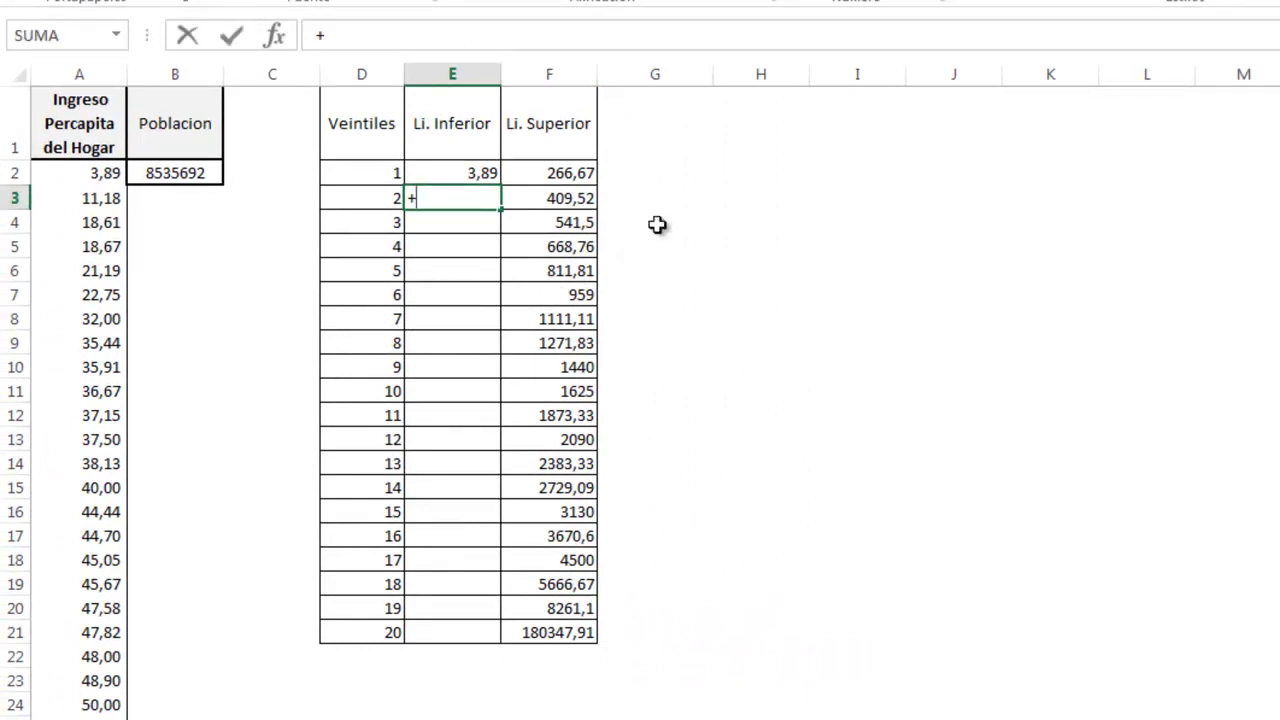
pyautogui.click(565, 174)
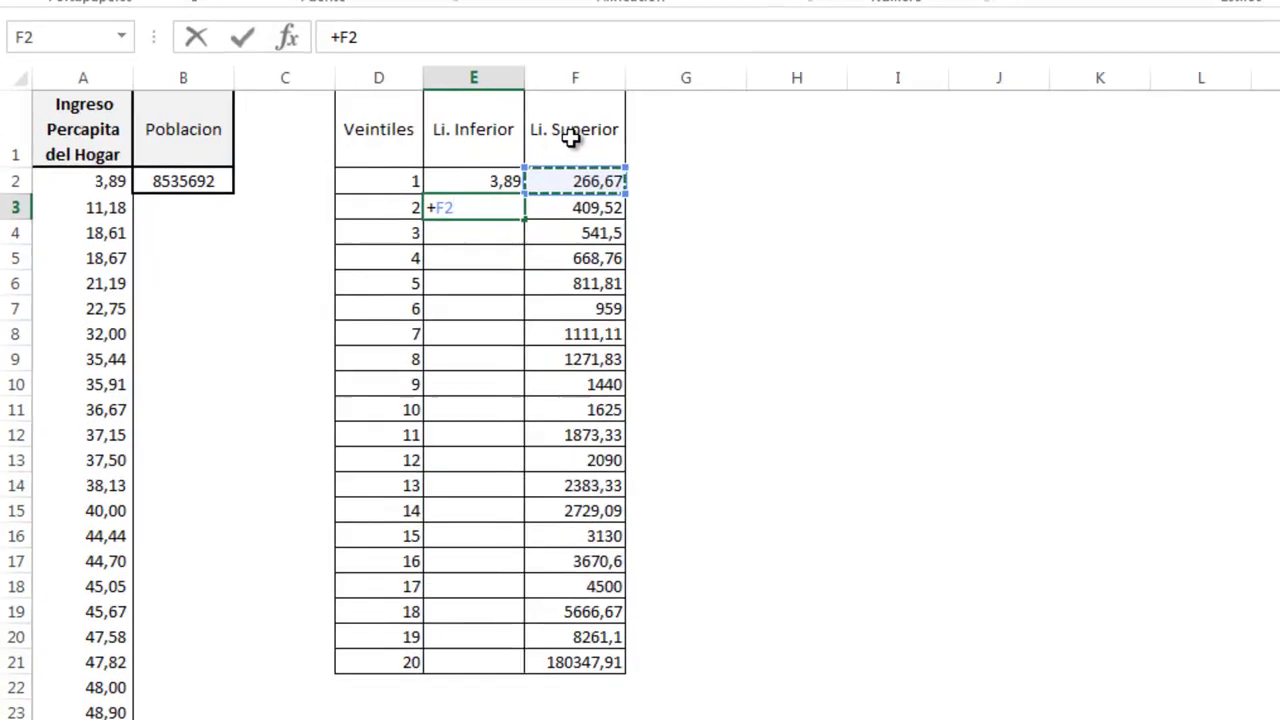
pyautogui.write('+')
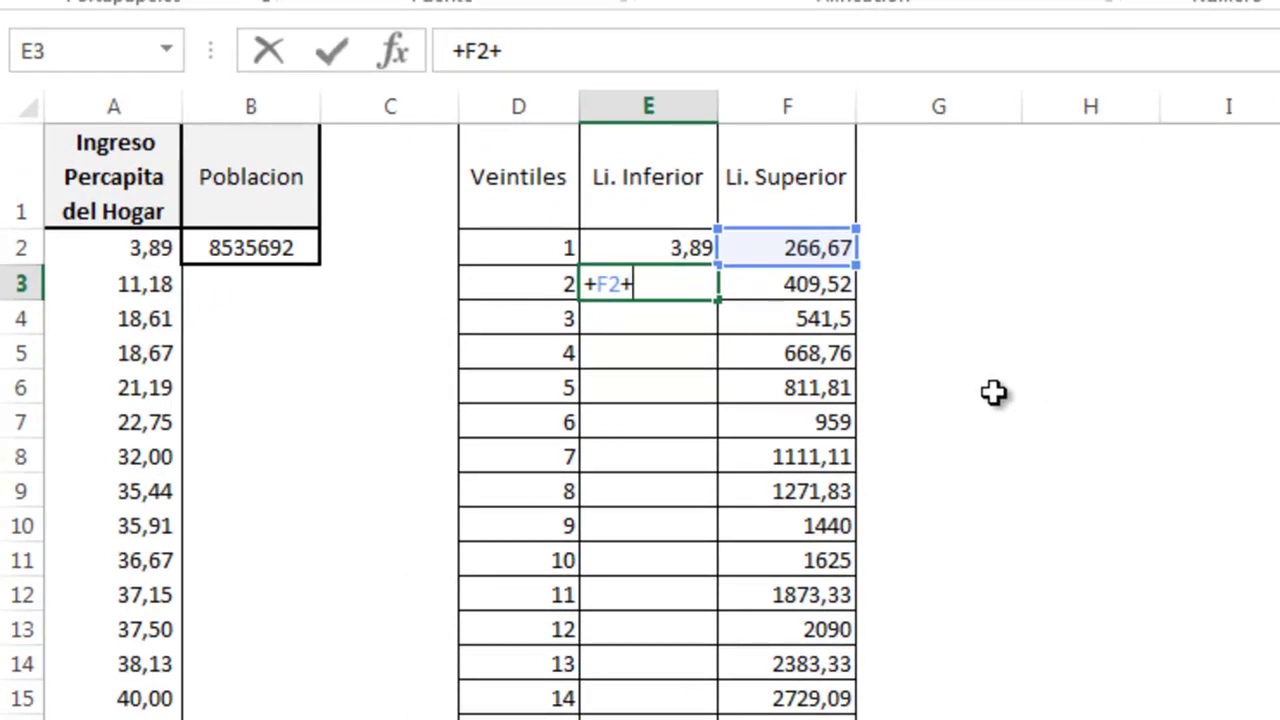
pyautogui.write('0,01')
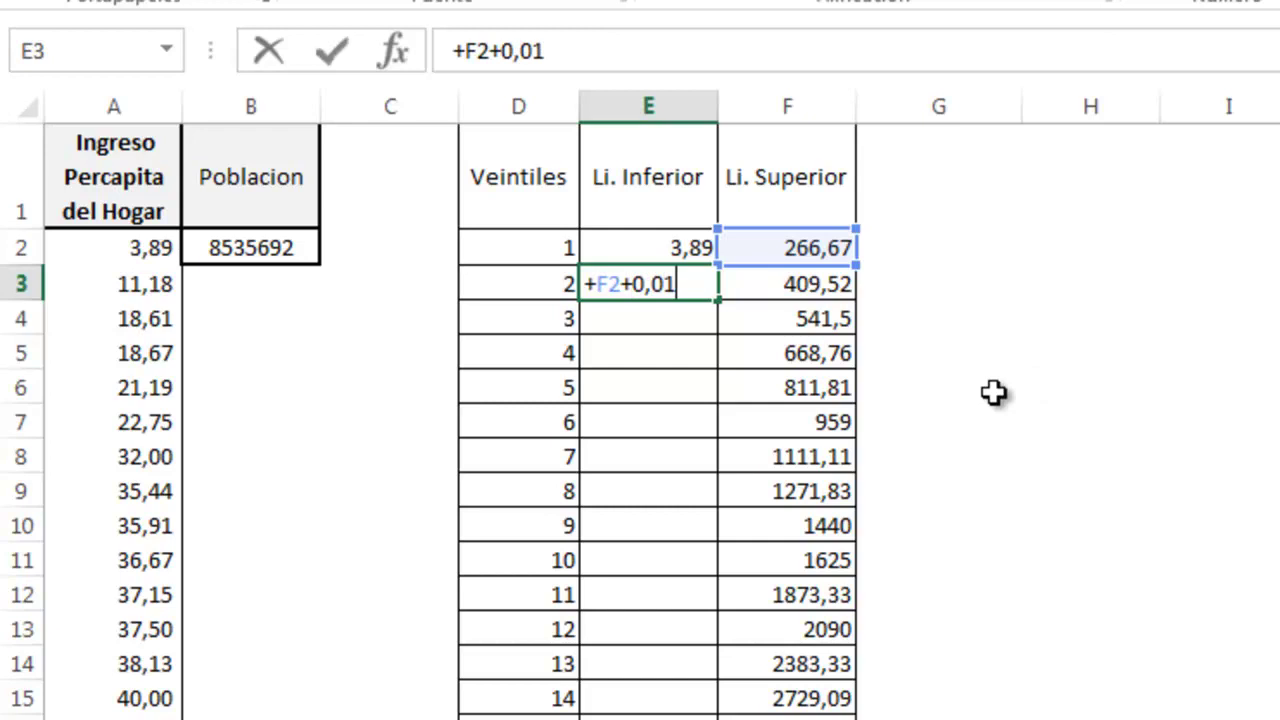
pyautogui.press('Return')
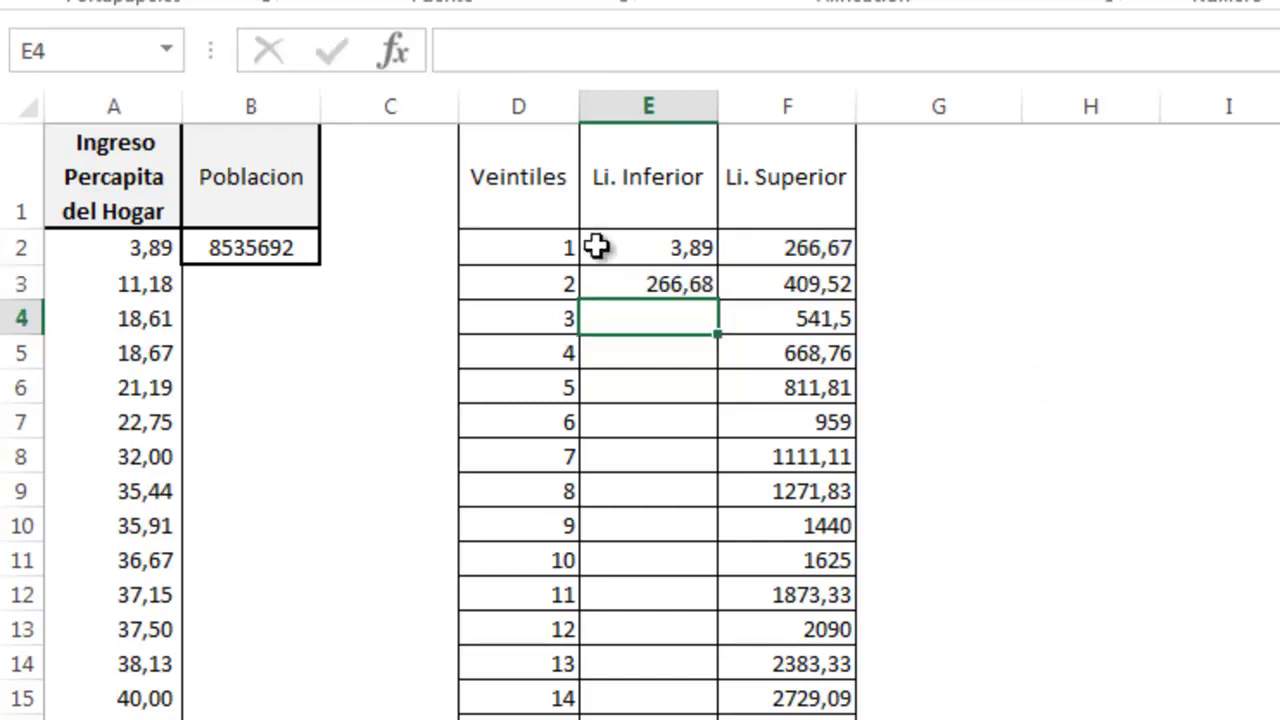
pyautogui.click(704, 283)
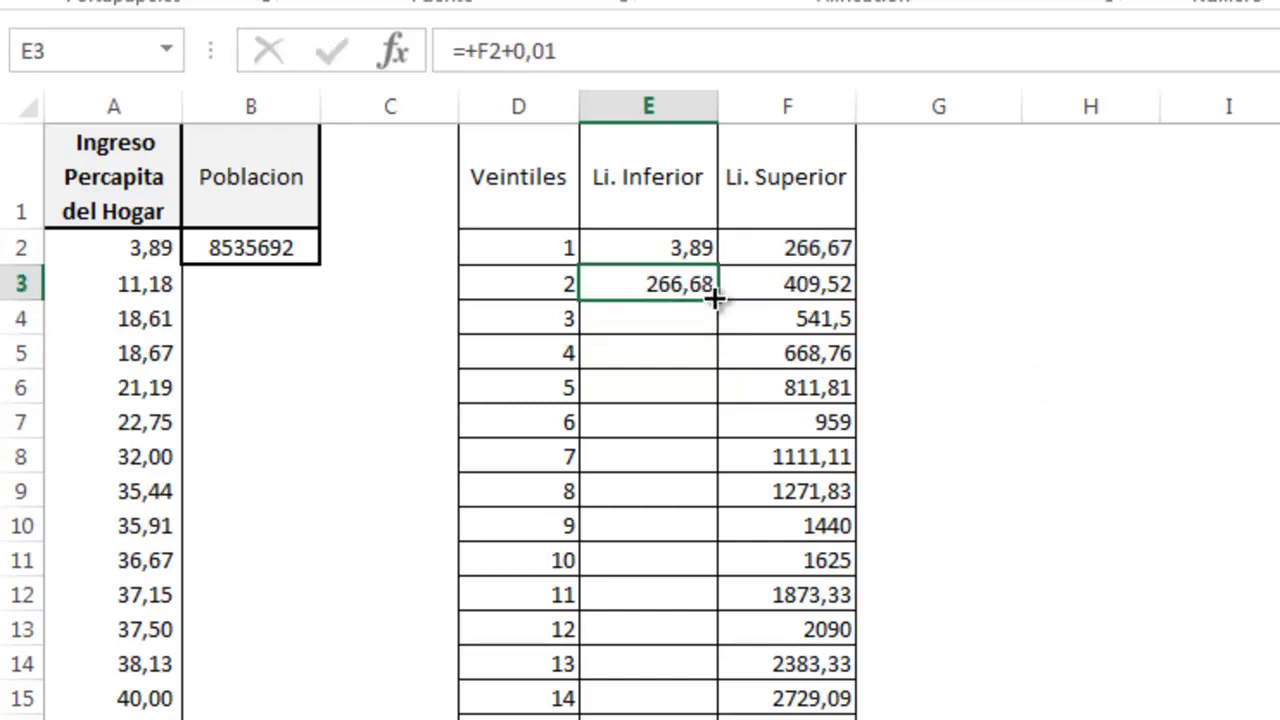
pyautogui.moveTo(717, 298); pyautogui.dragTo(718, 716)
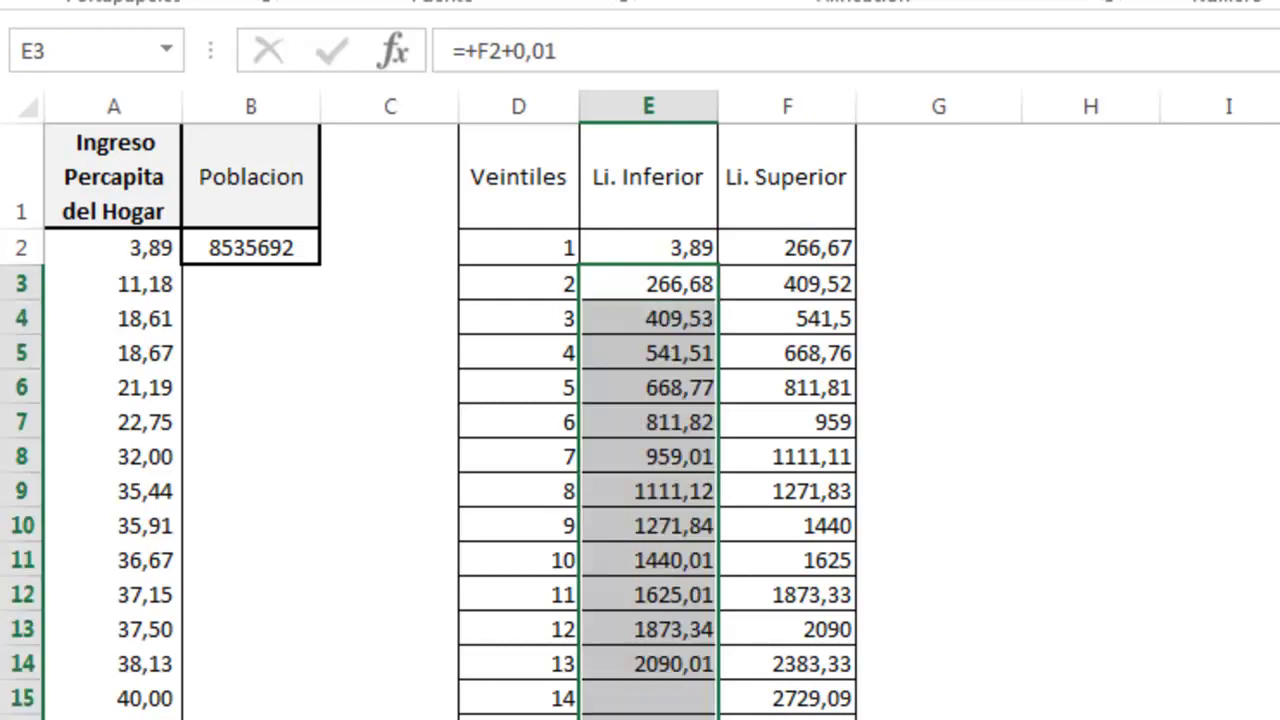
# Examine the lower and upper limit formulas in E2, E3 and F2
pyautogui.click(679, 286)
pyautogui.click(776, 247)
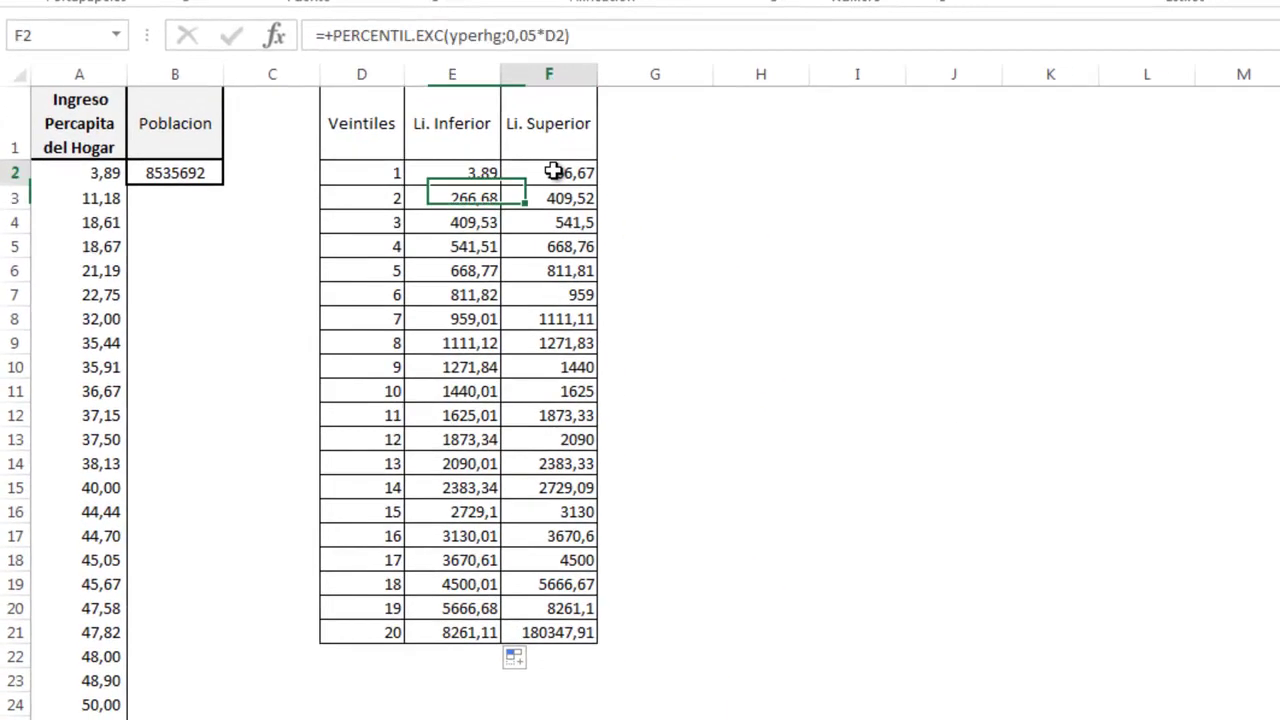
pyautogui.click(488, 196)
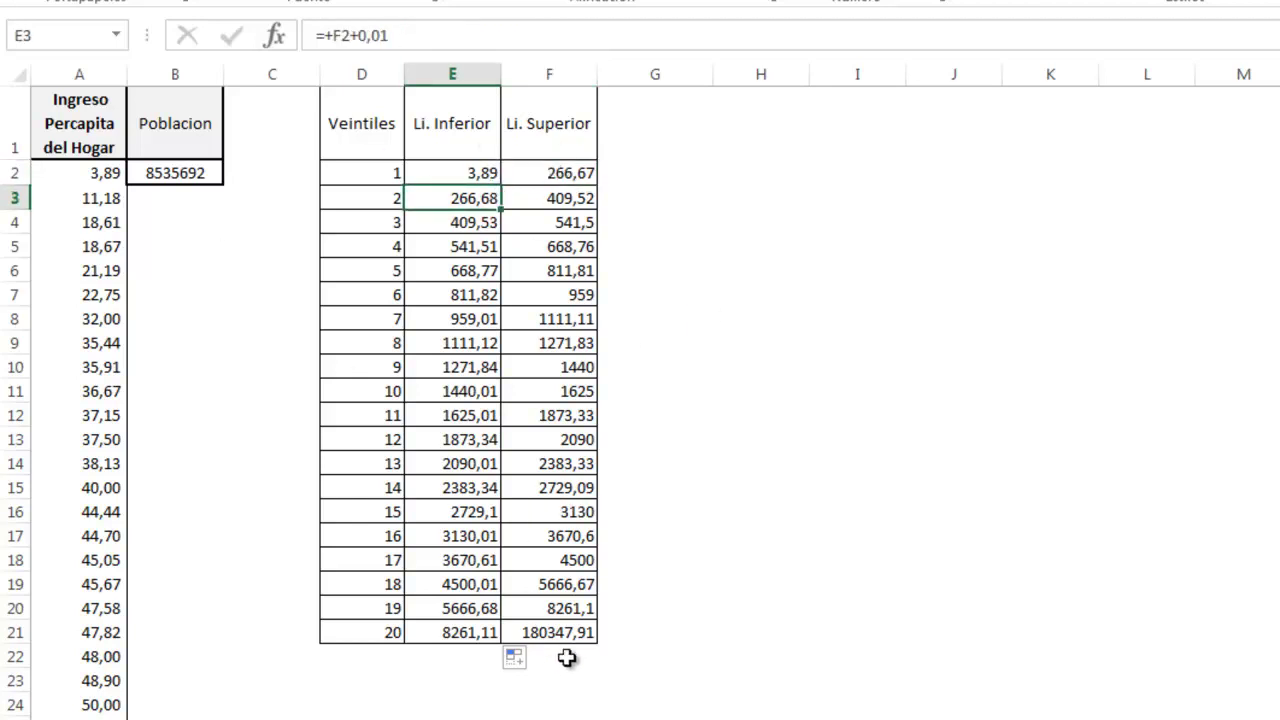
pyautogui.click(651, 126)
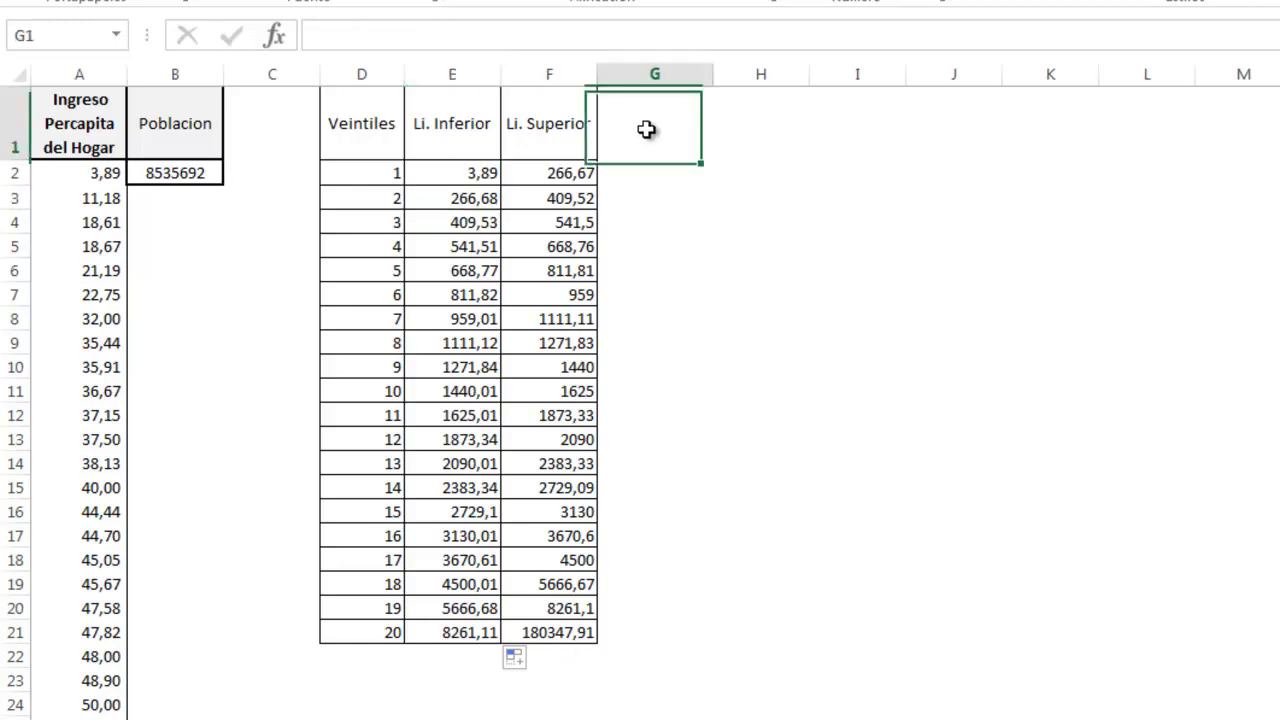
pyautogui.click(463, 177)
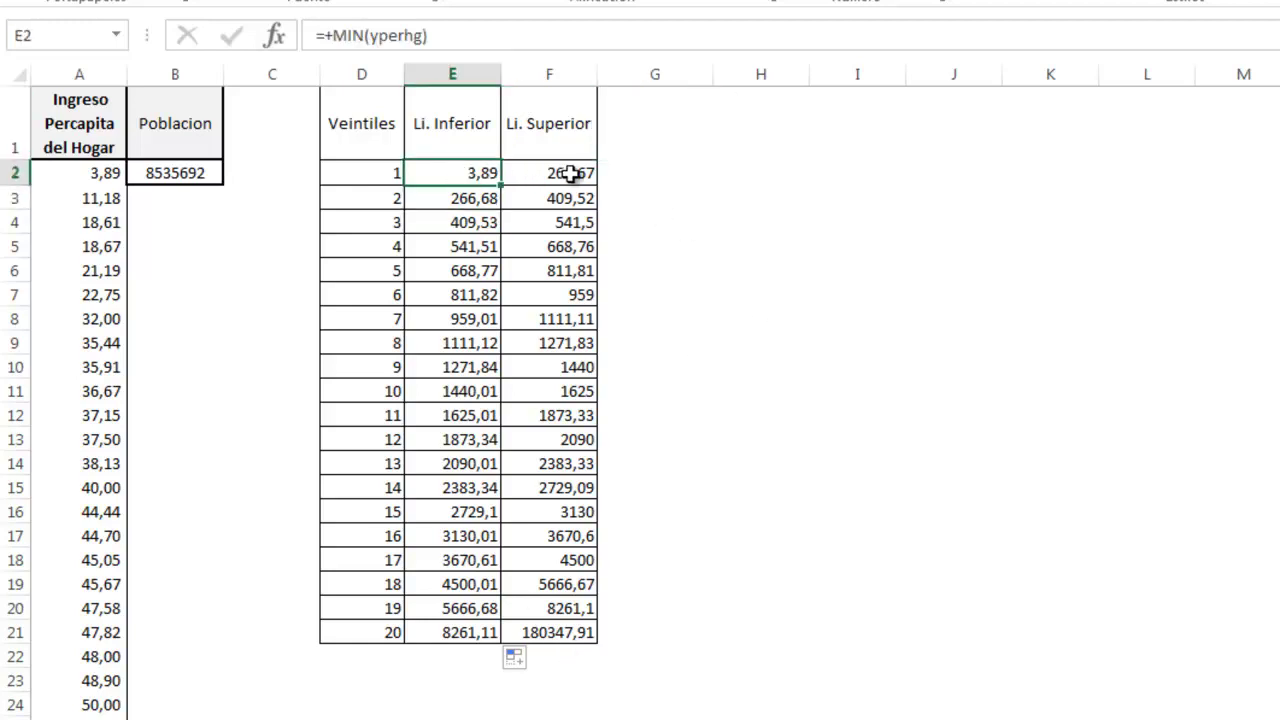
pyautogui.click(655, 119)
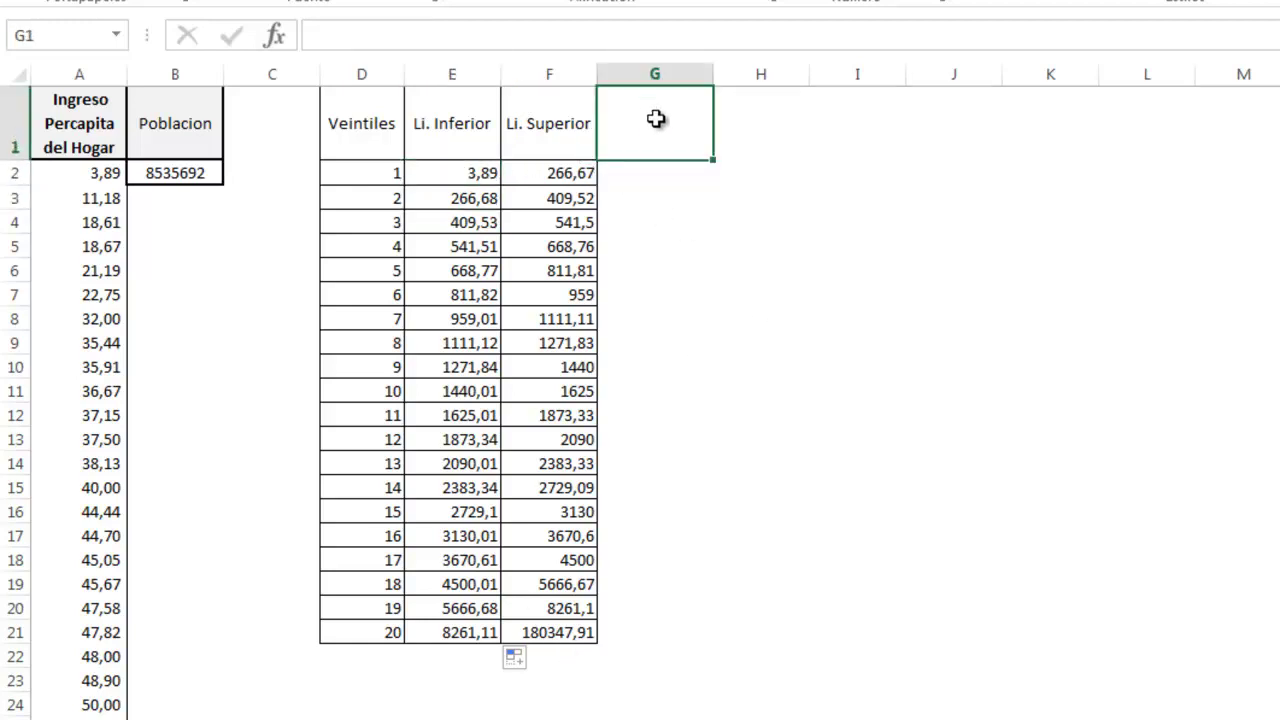
pyautogui.click(655, 171)
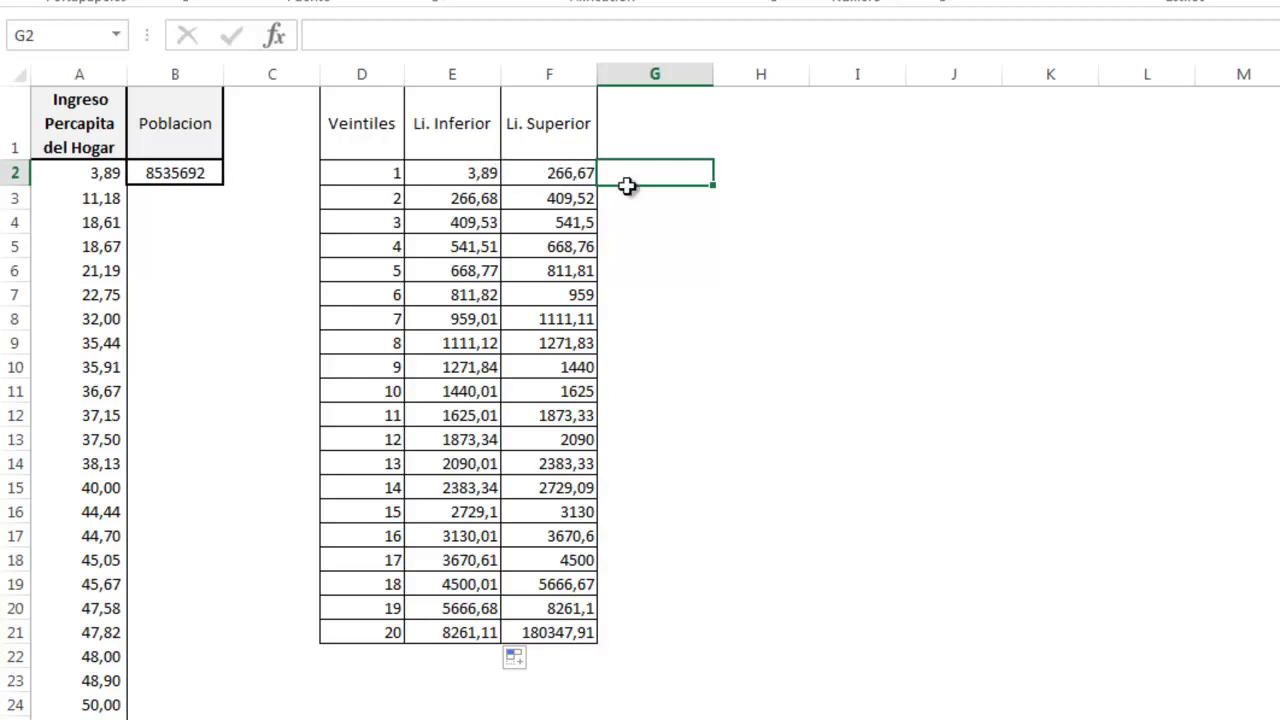
# Enter the header Ingreso Promedio in G1 and apply cell borders to G1:G21
pyautogui.click(649, 128)
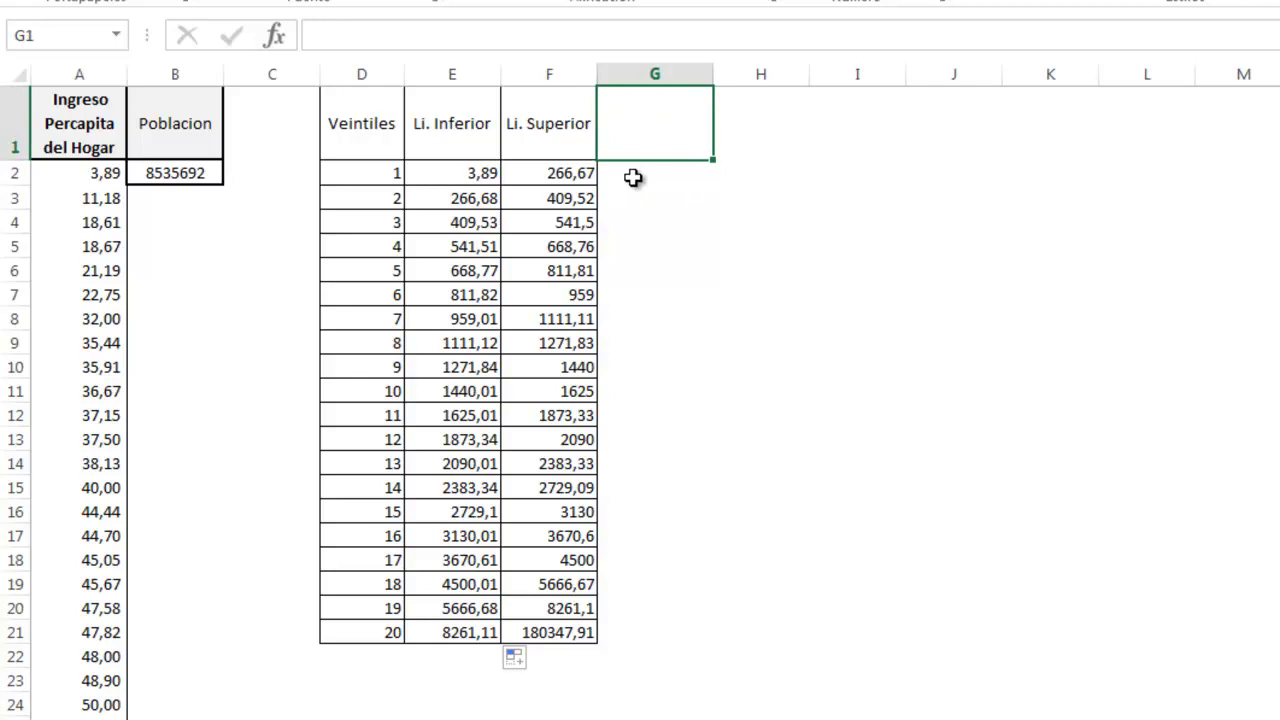
pyautogui.write('I')
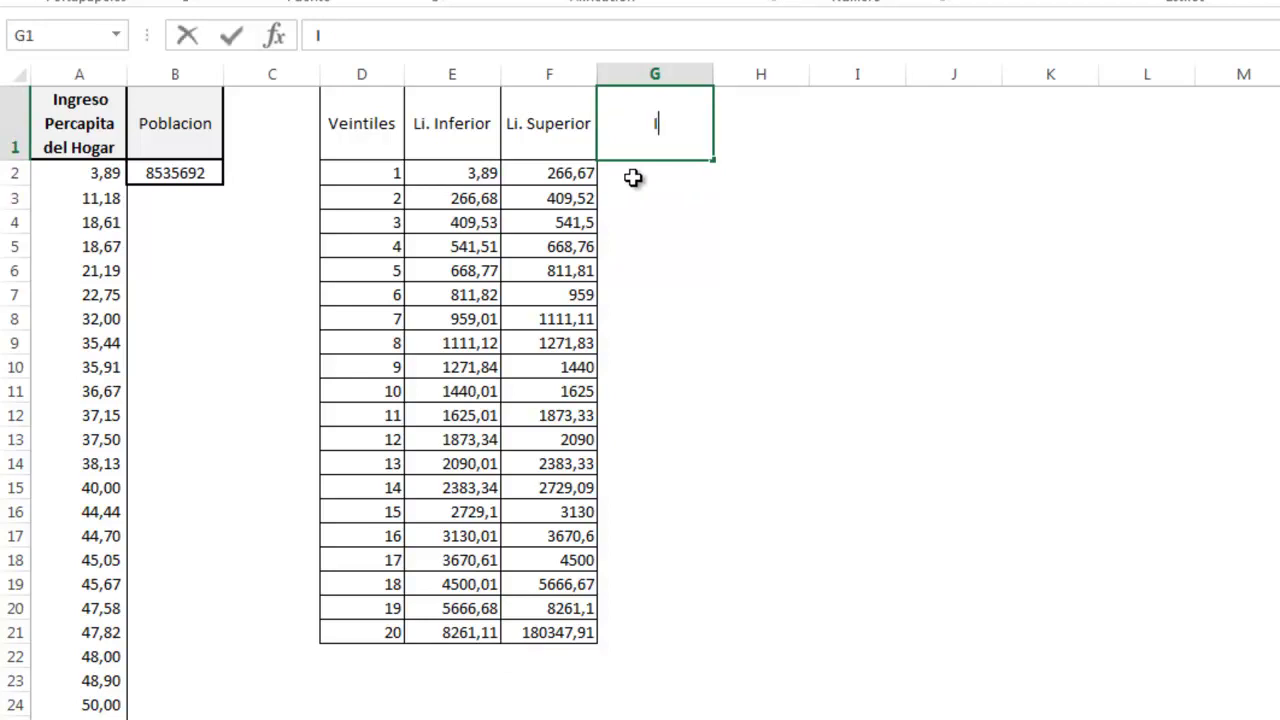
pyautogui.write('ngreso ')
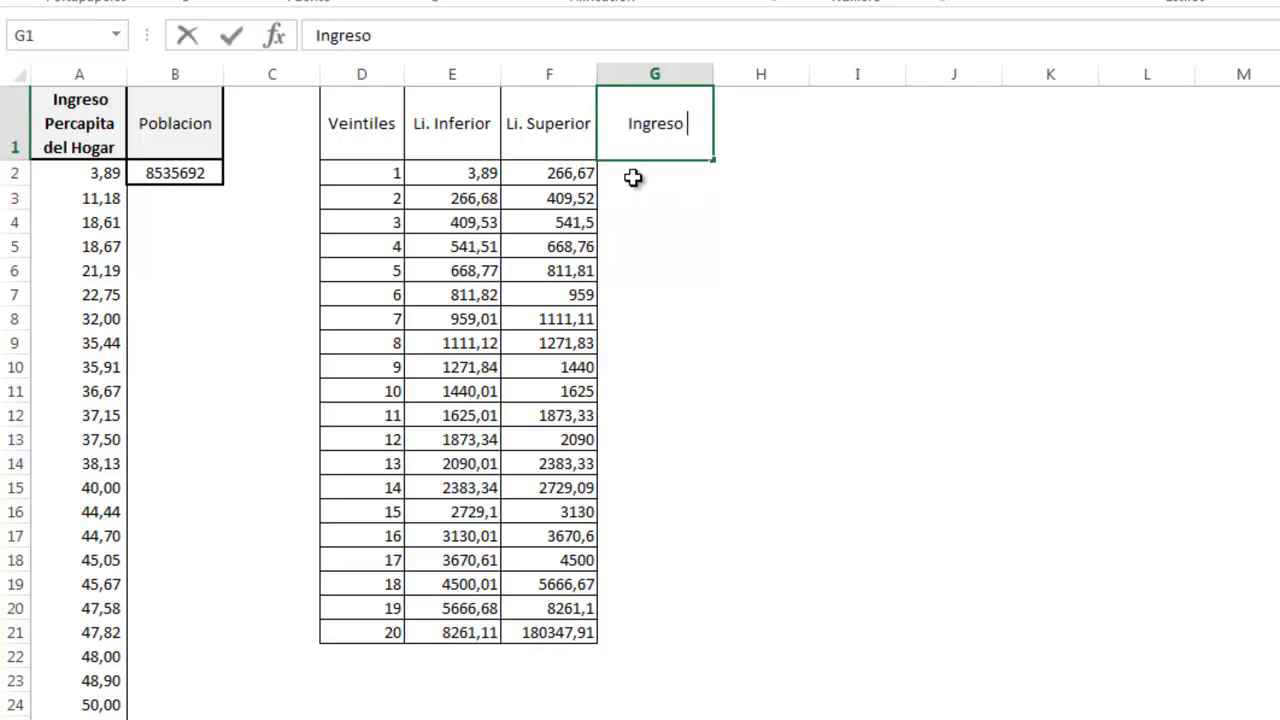
pyautogui.write('Promedio')
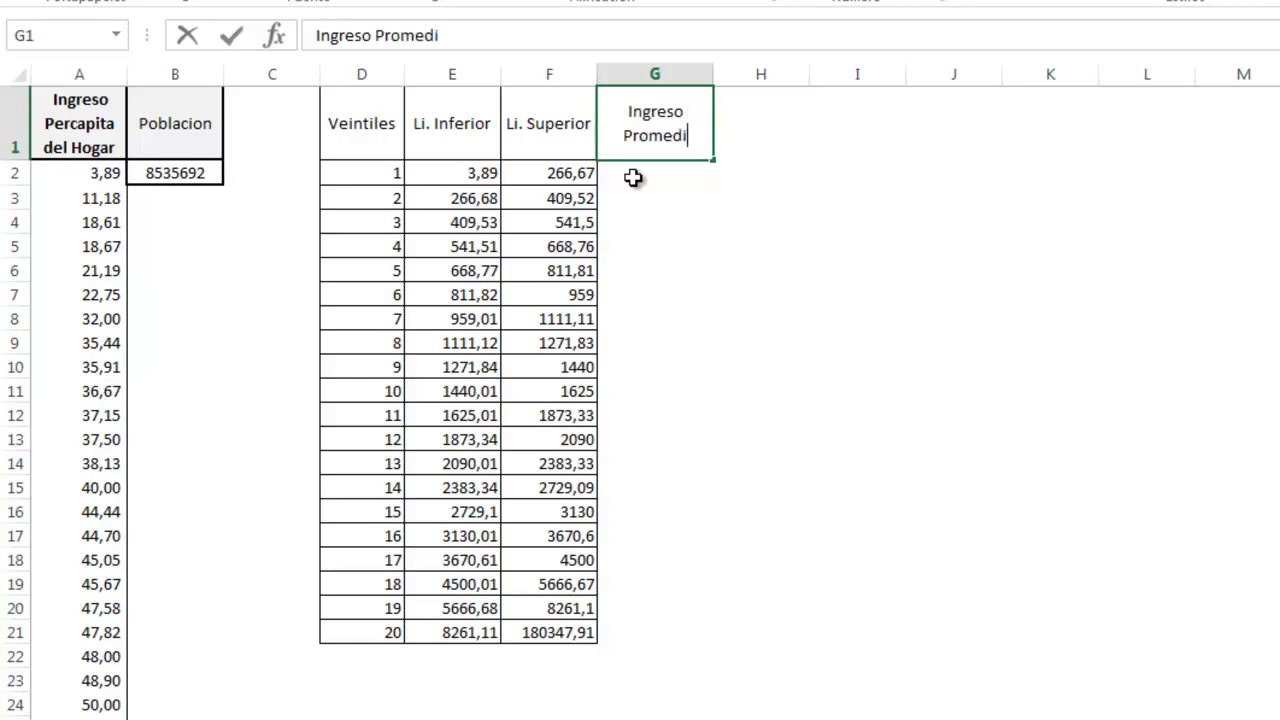
pyautogui.press('Return')
pyautogui.moveTo(672, 121); pyautogui.dragTo(690, 634)
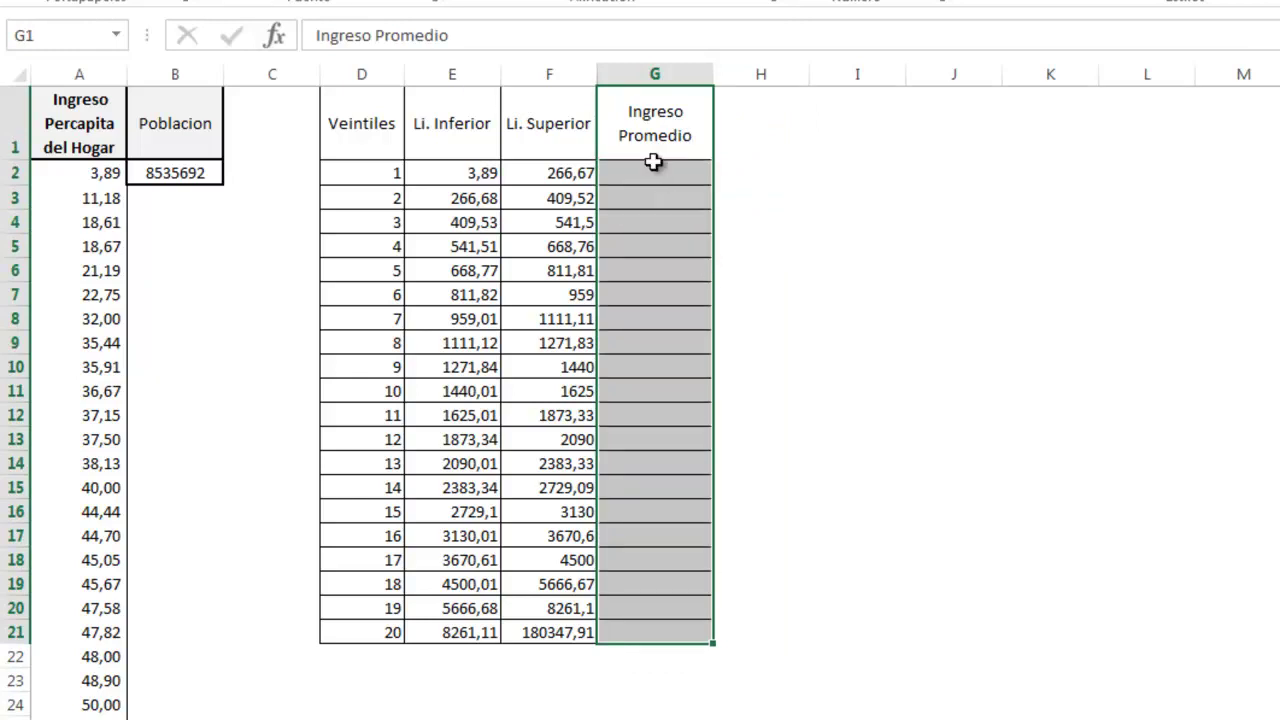
# Begin a PROMEDIO.SI.CONJUNTO formula in G2 with yperhg as both the average range and the first criteria range
pyautogui.click(656, 166)
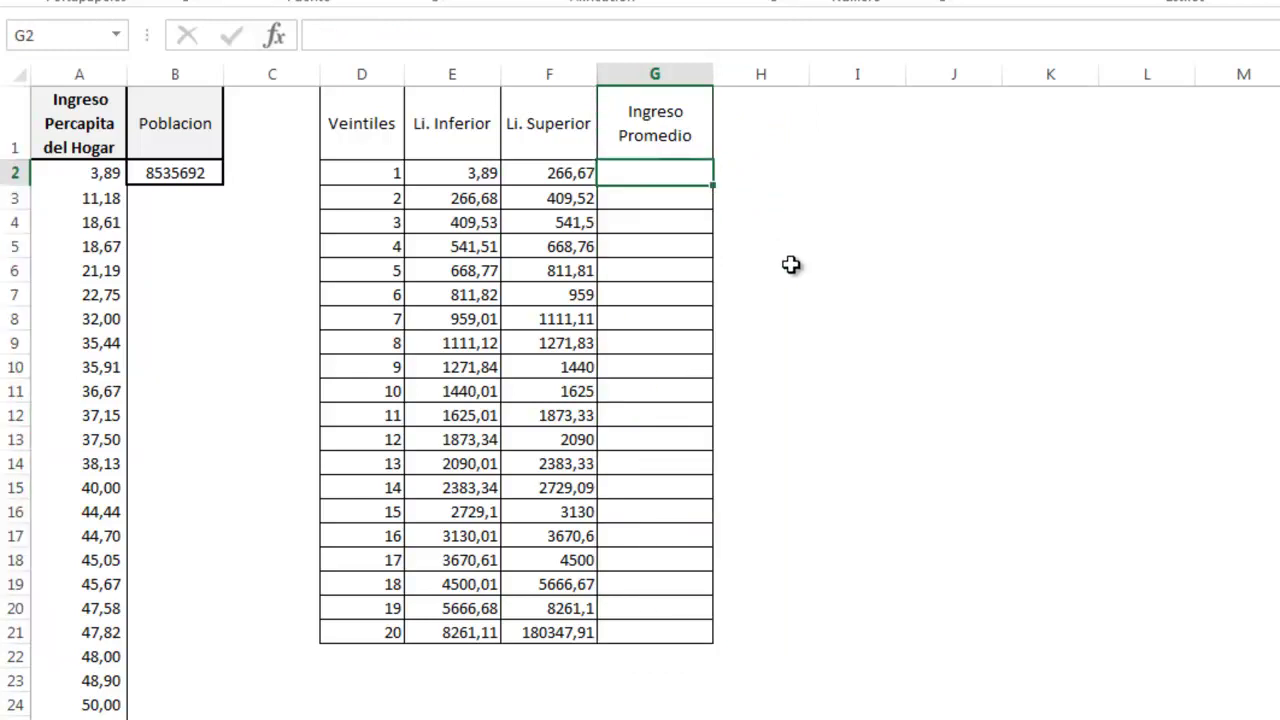
pyautogui.write('+')
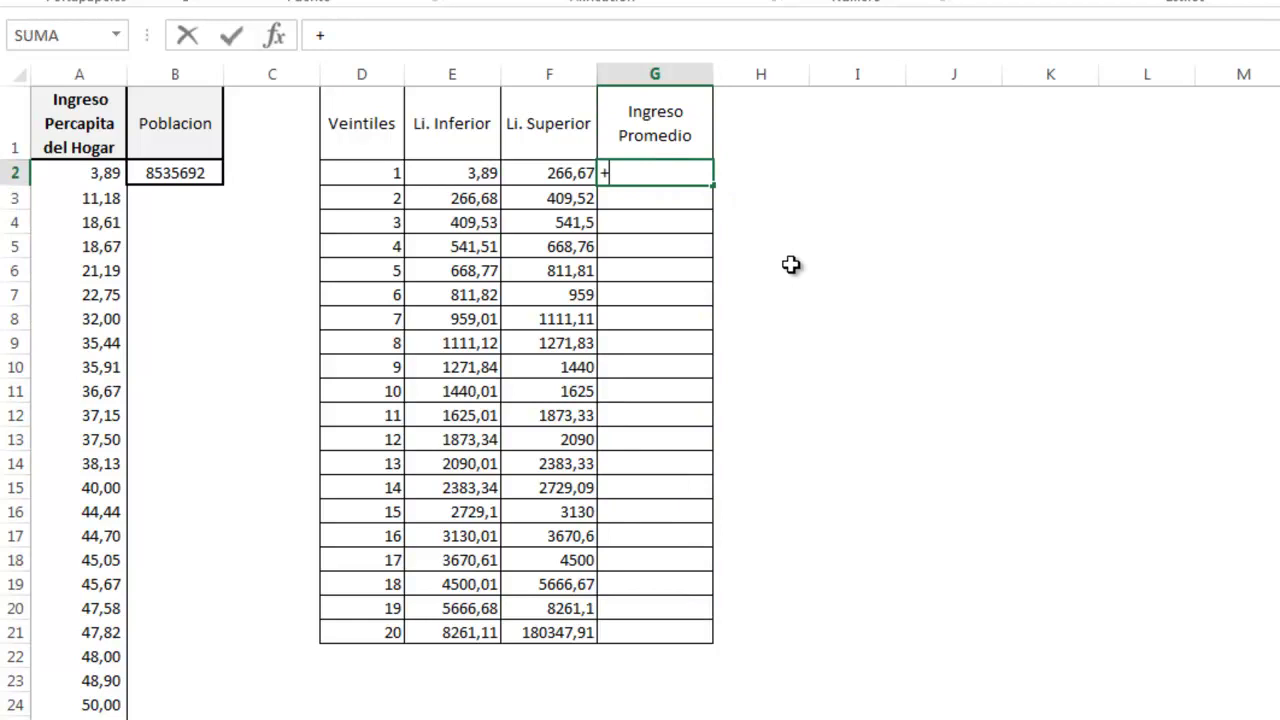
pyautogui.write('prome')
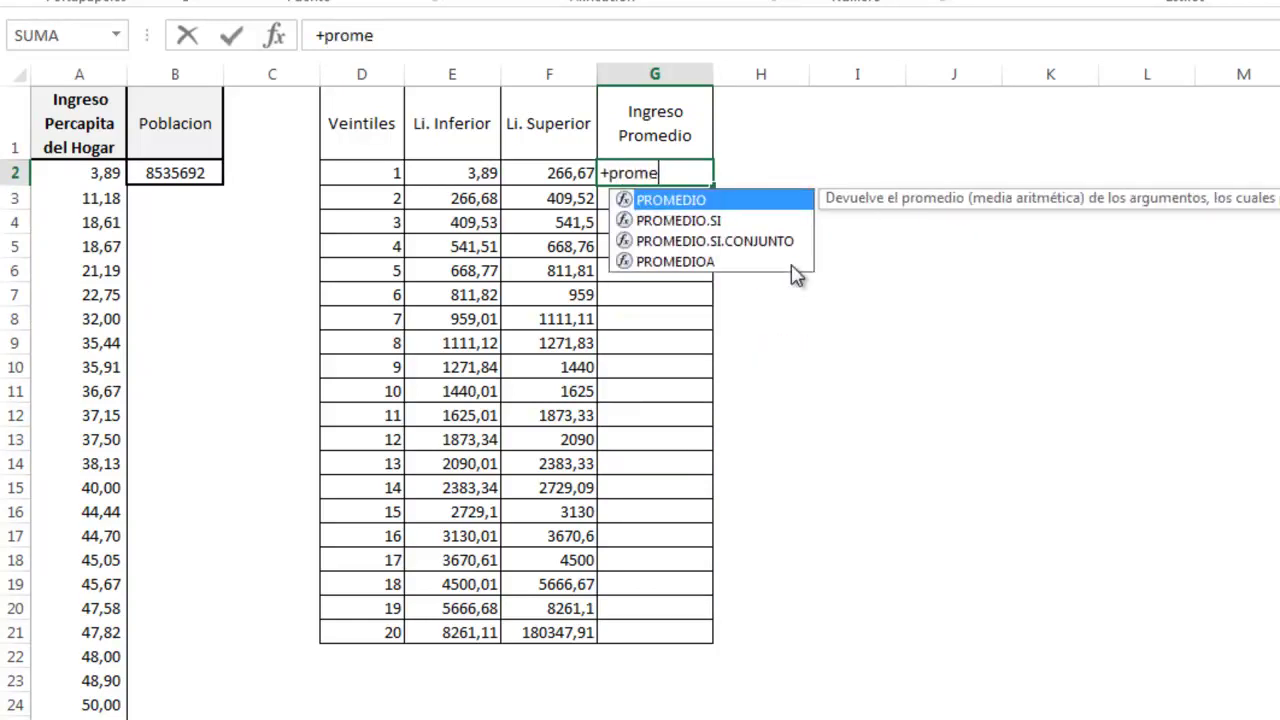
pyautogui.click(625, 242)
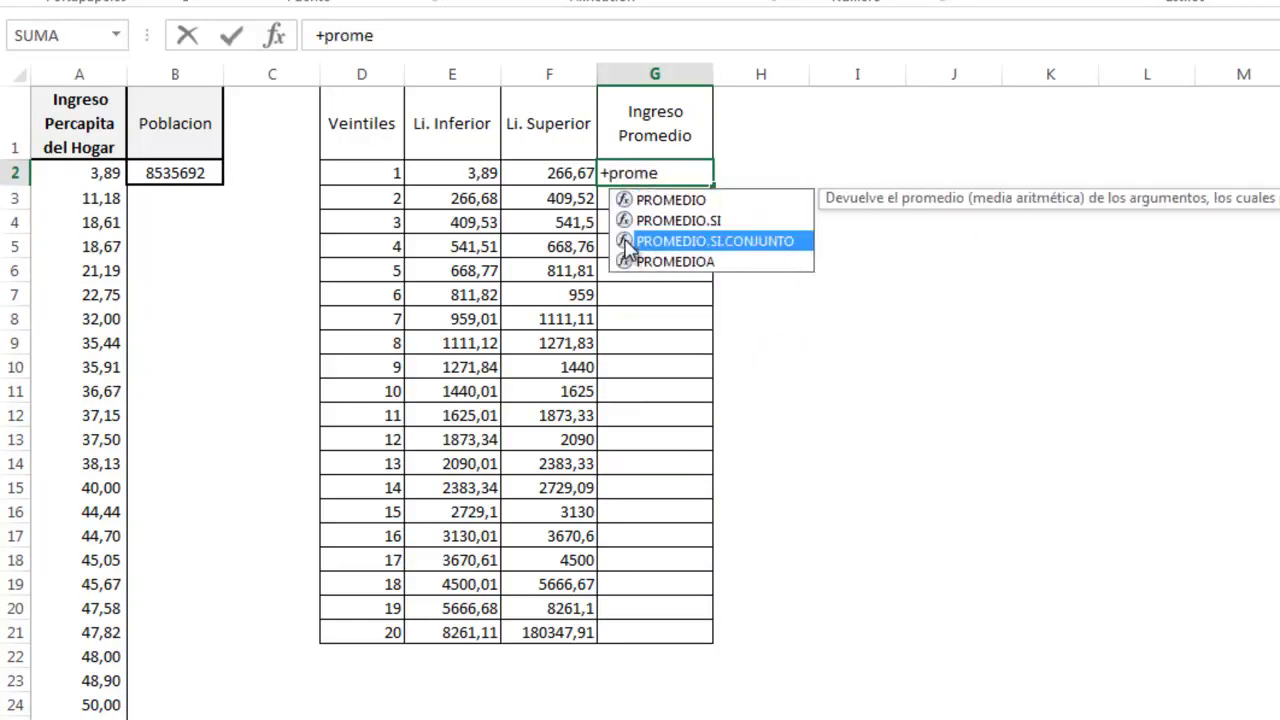
pyautogui.doubleClick(625, 241)
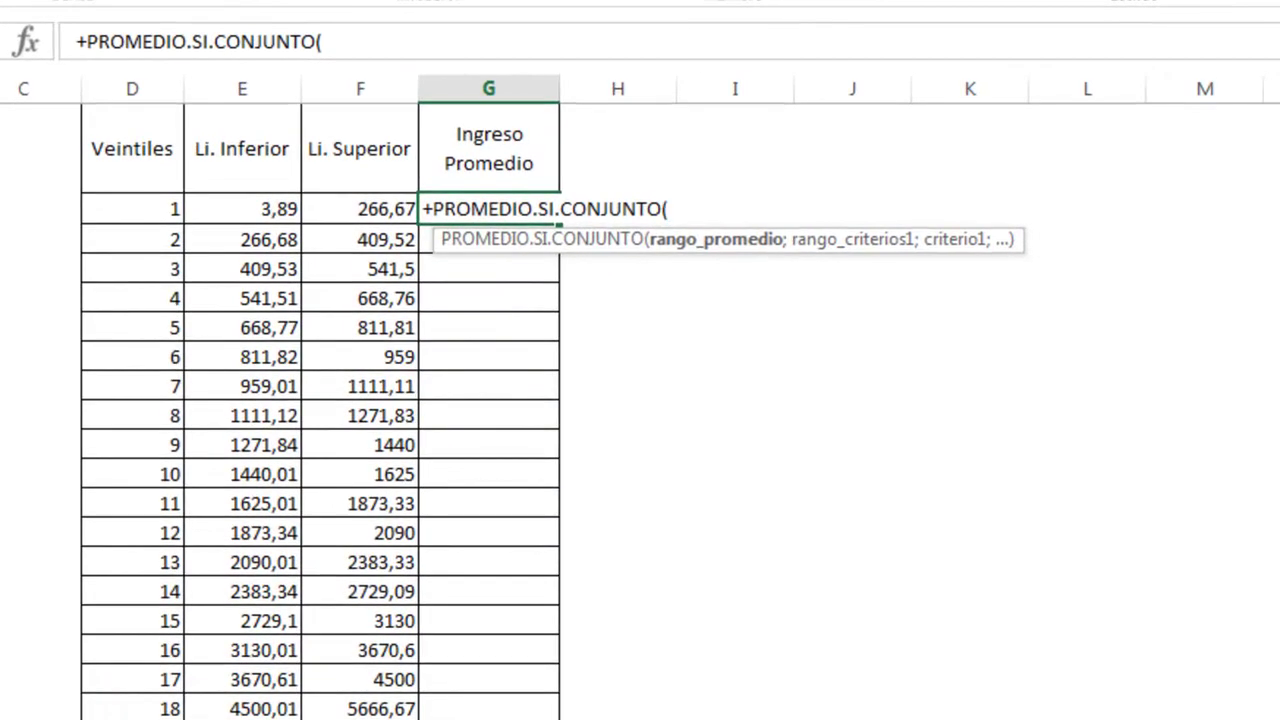
pyautogui.write('yperhg')
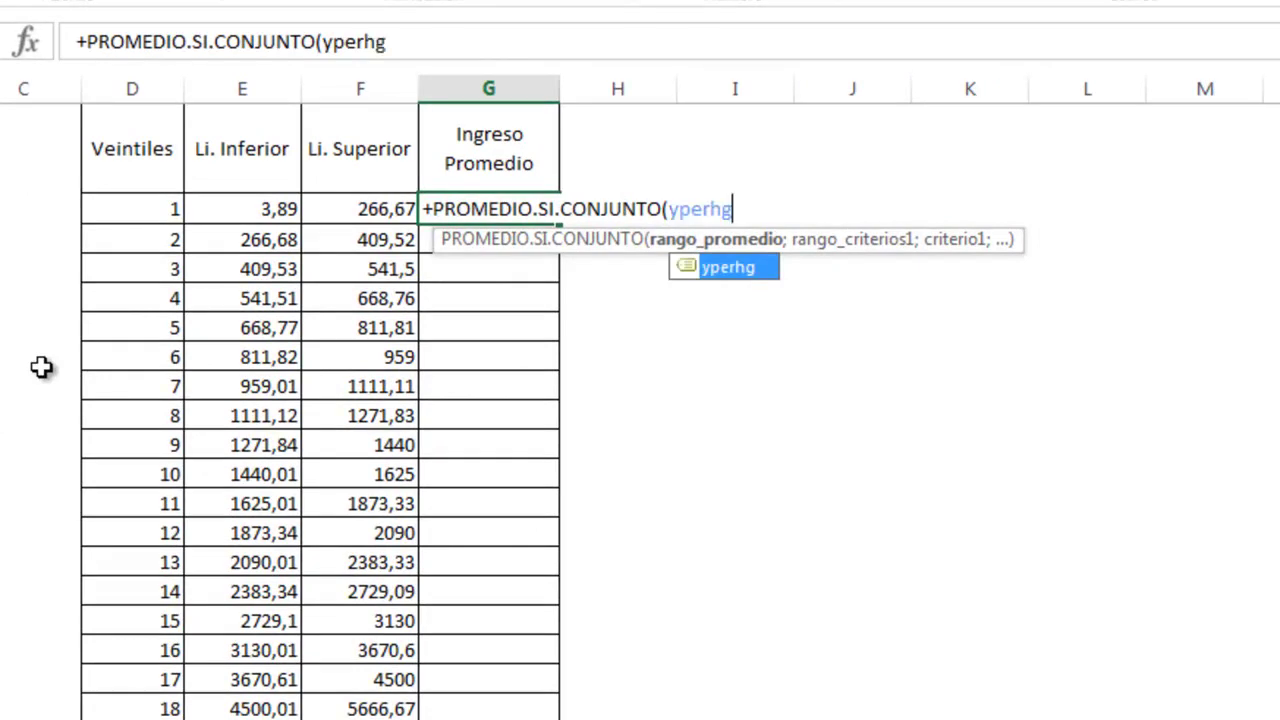
pyautogui.doubleClick(692, 270)
pyautogui.write(';')
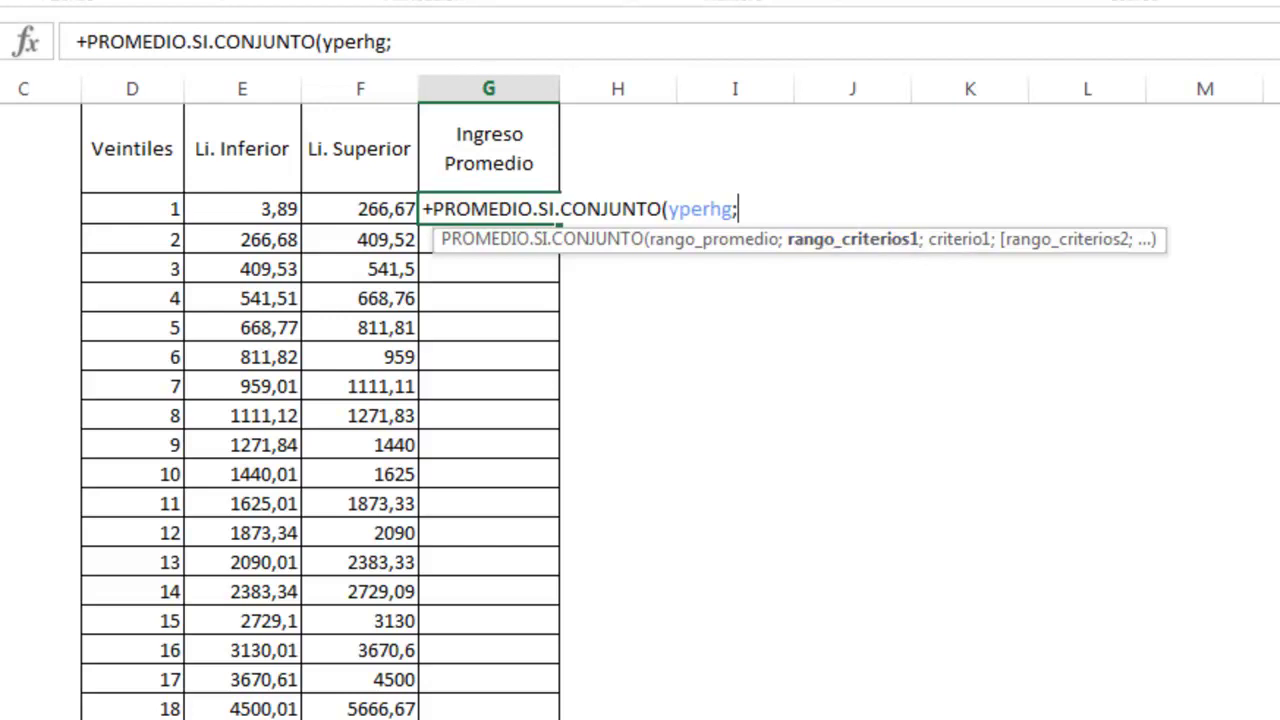
pyautogui.write('ype')
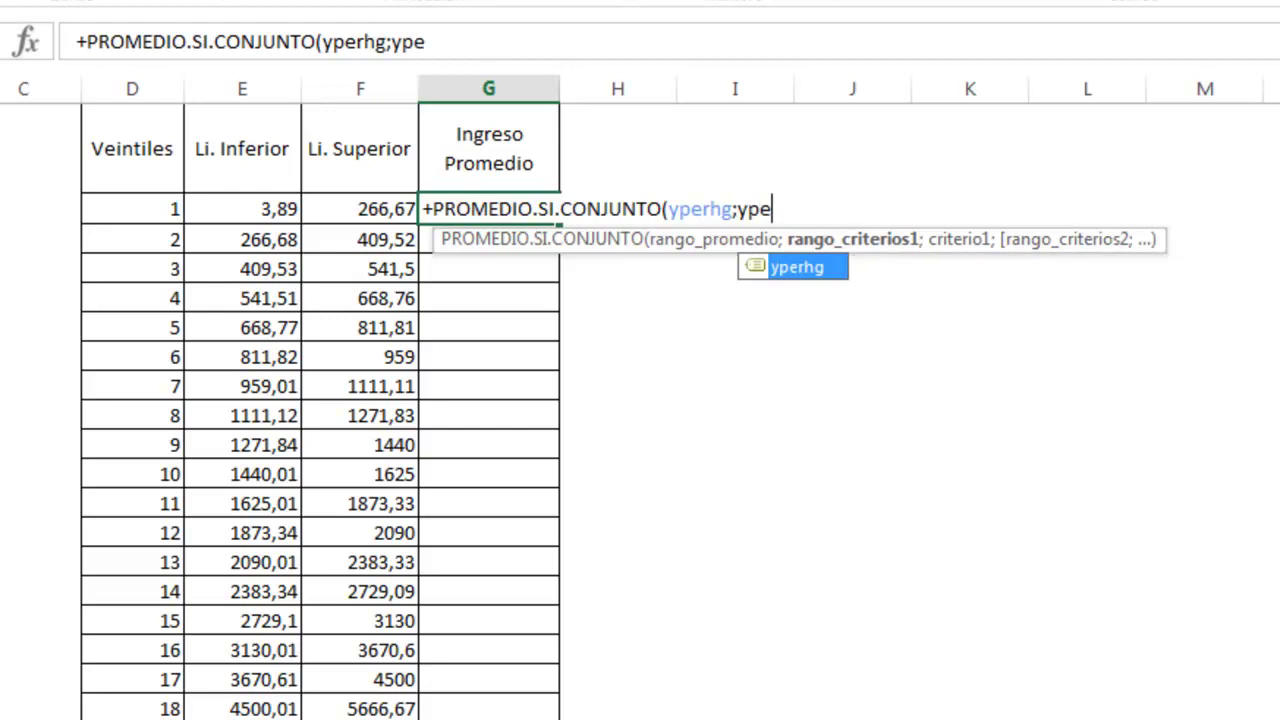
pyautogui.write('rhg')
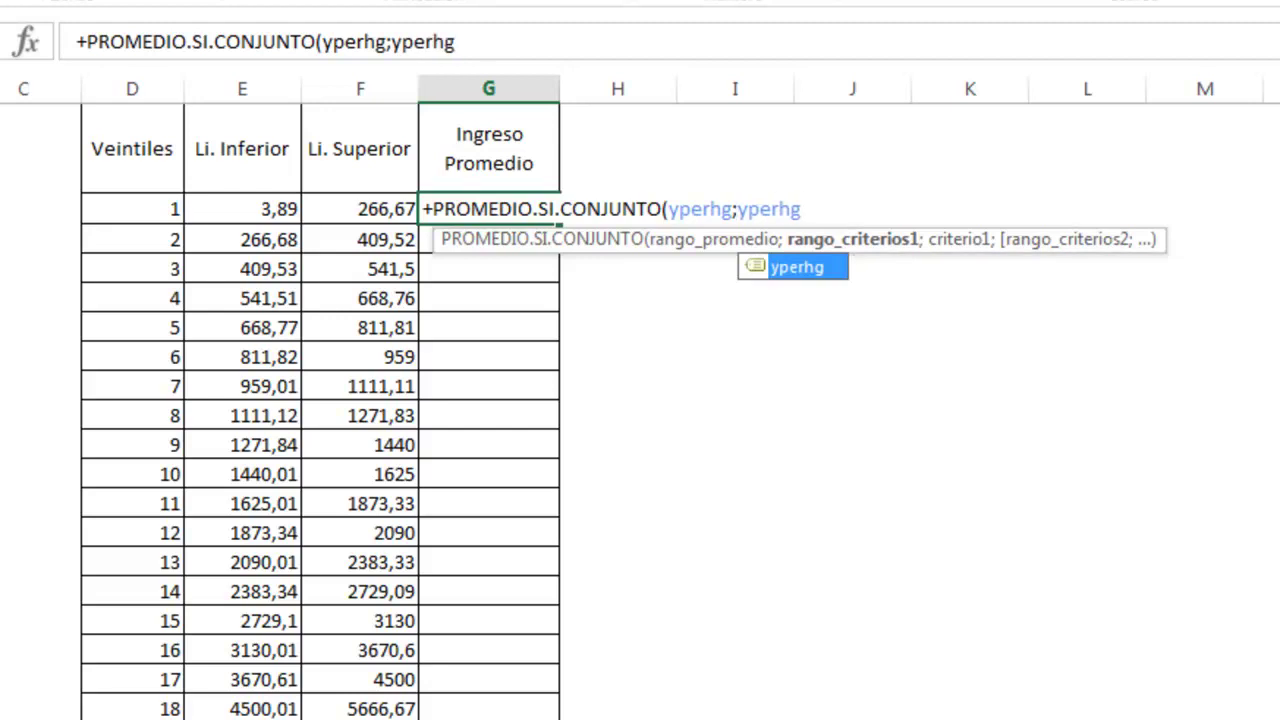
# Add the first criterion ">="&E2 to the G2 formula so incomes start at the ventile's lower limit
pyautogui.write(';')
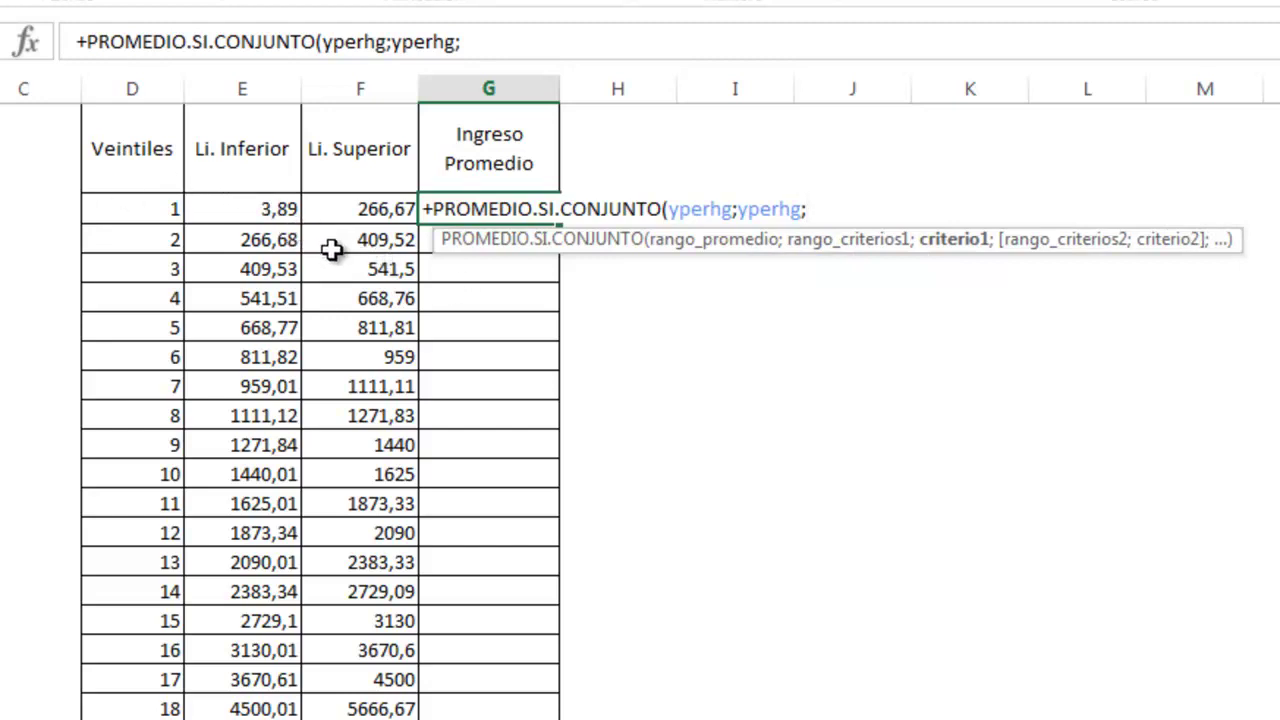
pyautogui.click(285, 207)
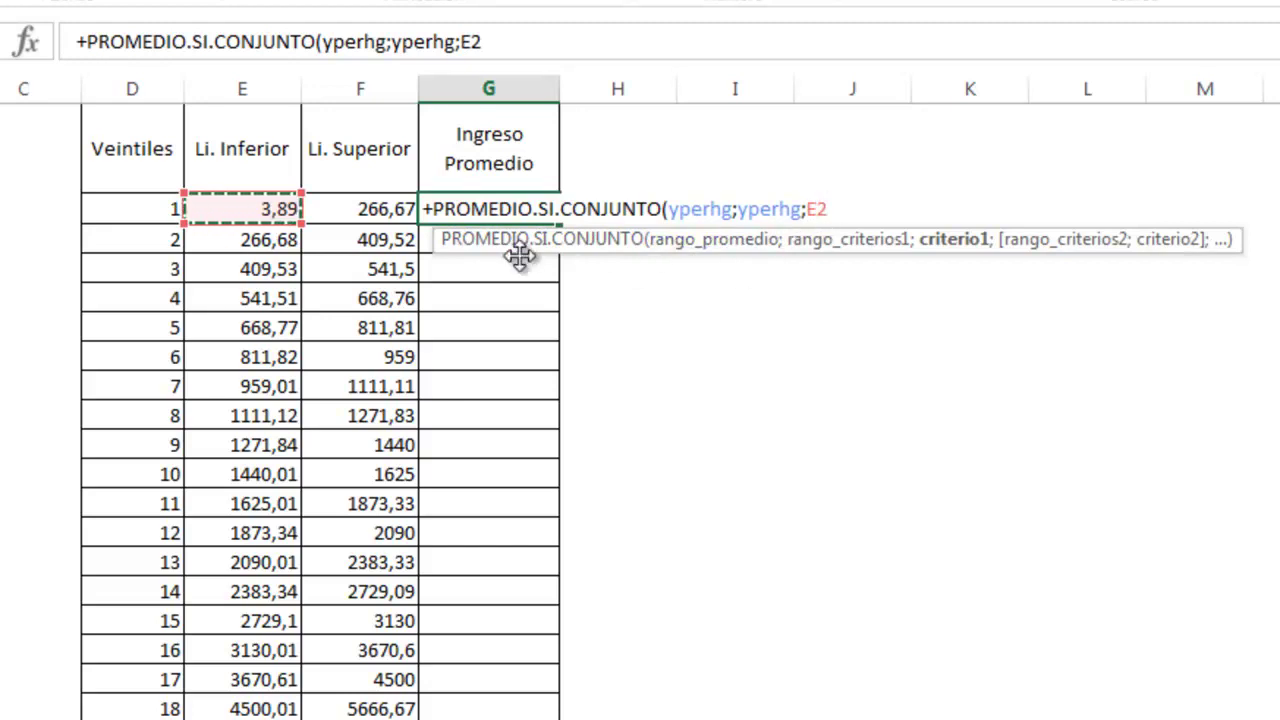
pyautogui.click(463, 45)
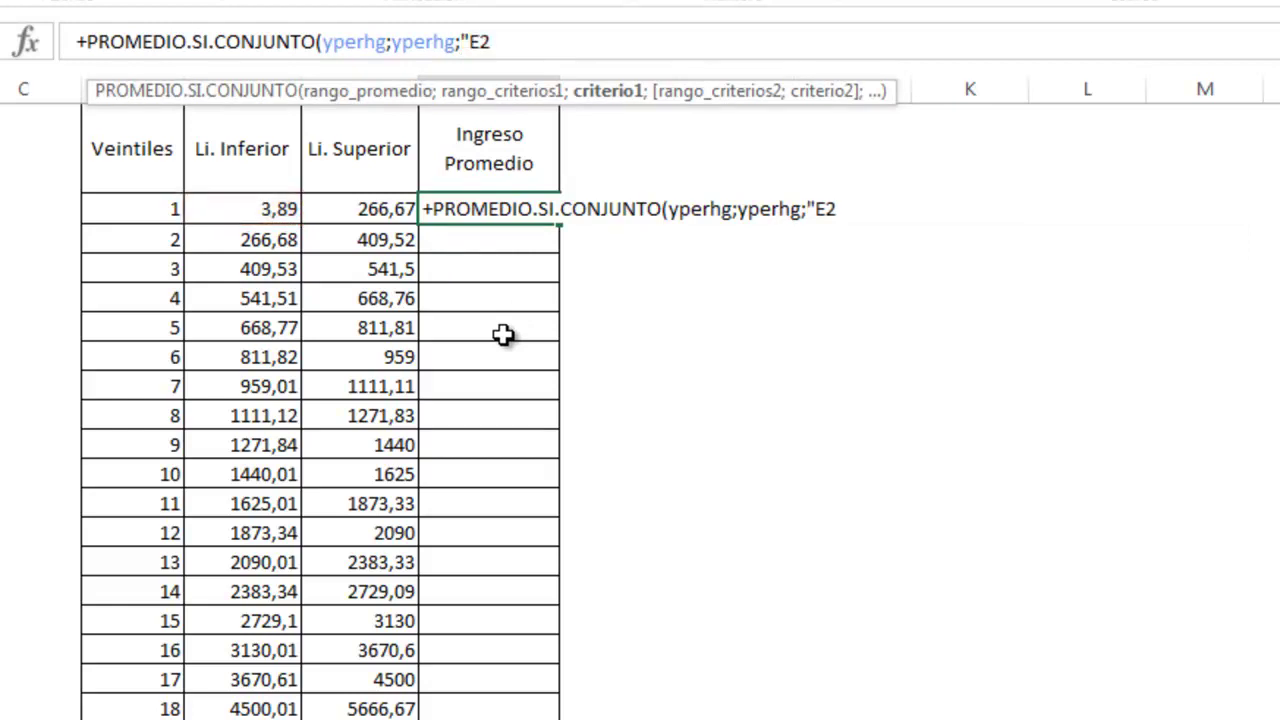
pyautogui.write('>="&')
pyautogui.click(609, 51)
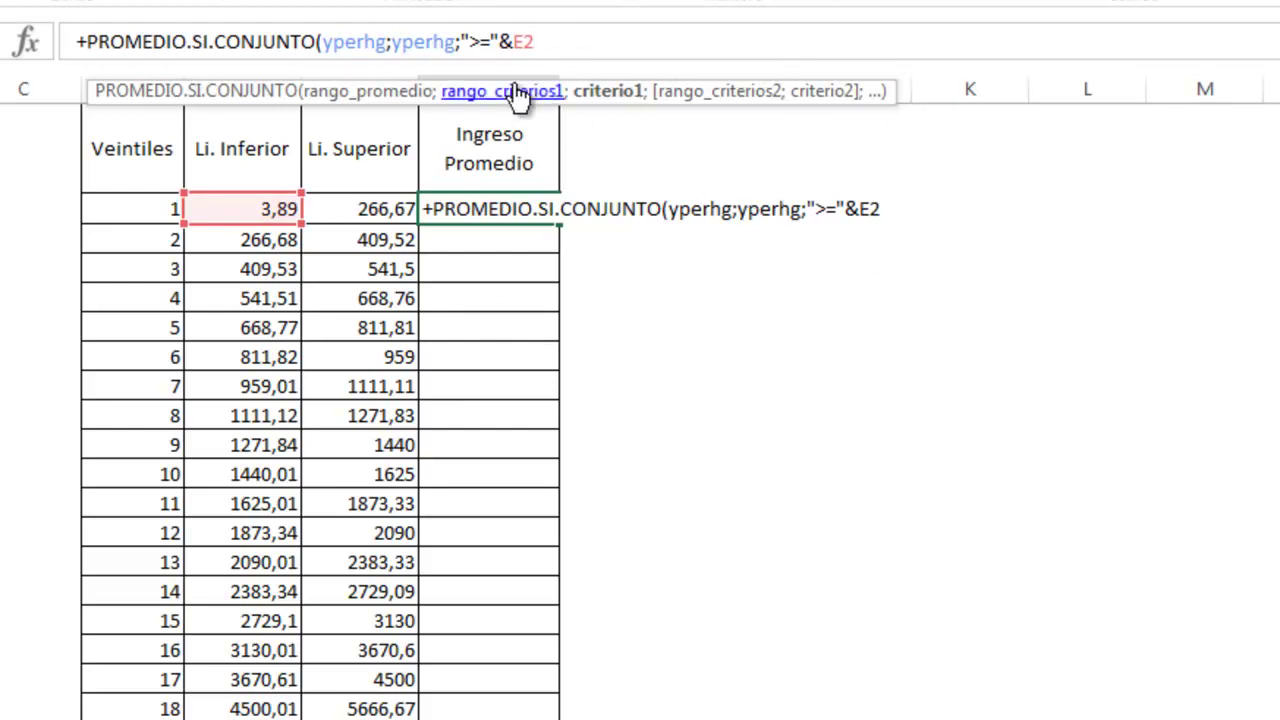
pyautogui.doubleClick(483, 41)
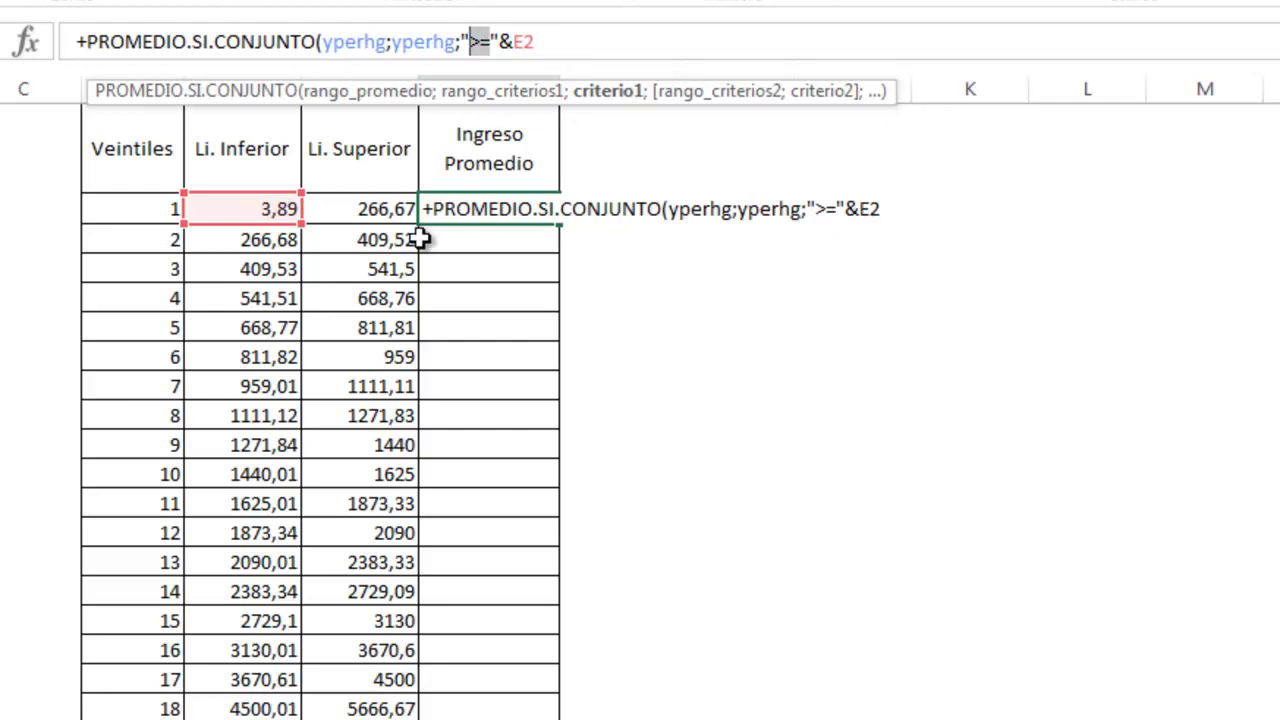
pyautogui.click(571, 38)
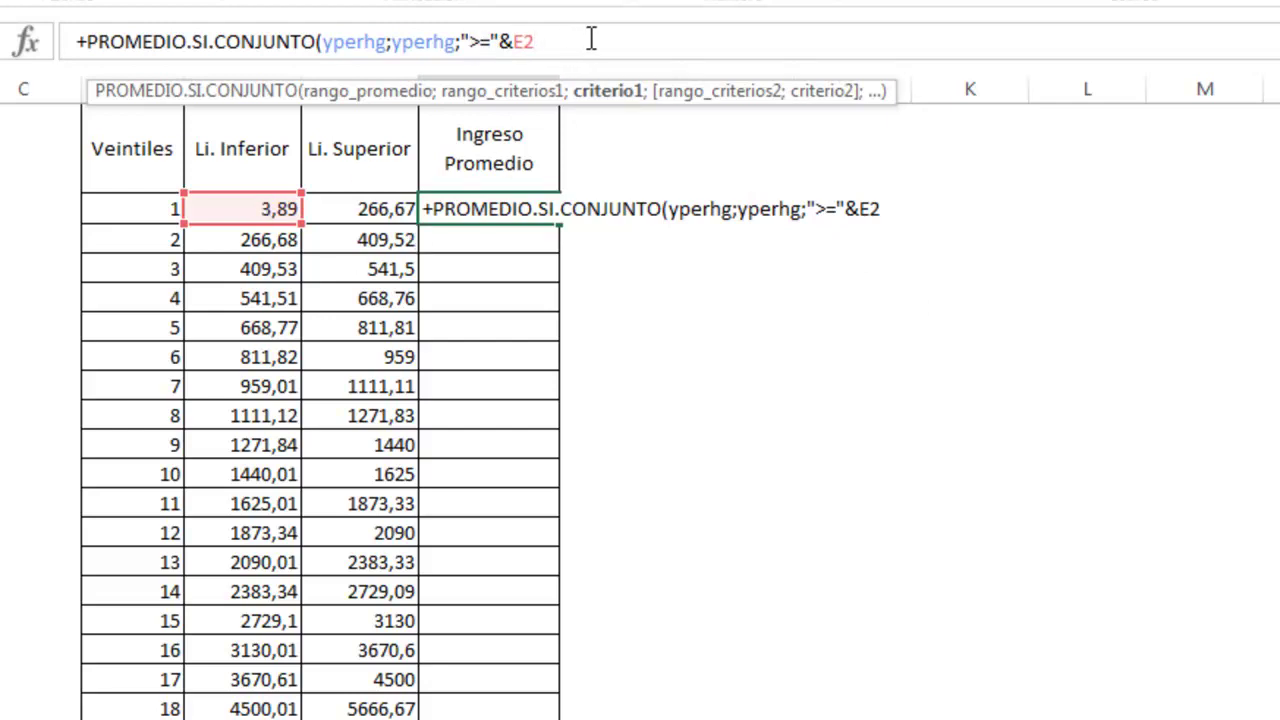
# Complete the G2 formula with second criteria range yperhg and criterion "<="&F2, and fill it down through G21
pyautogui.write(';')
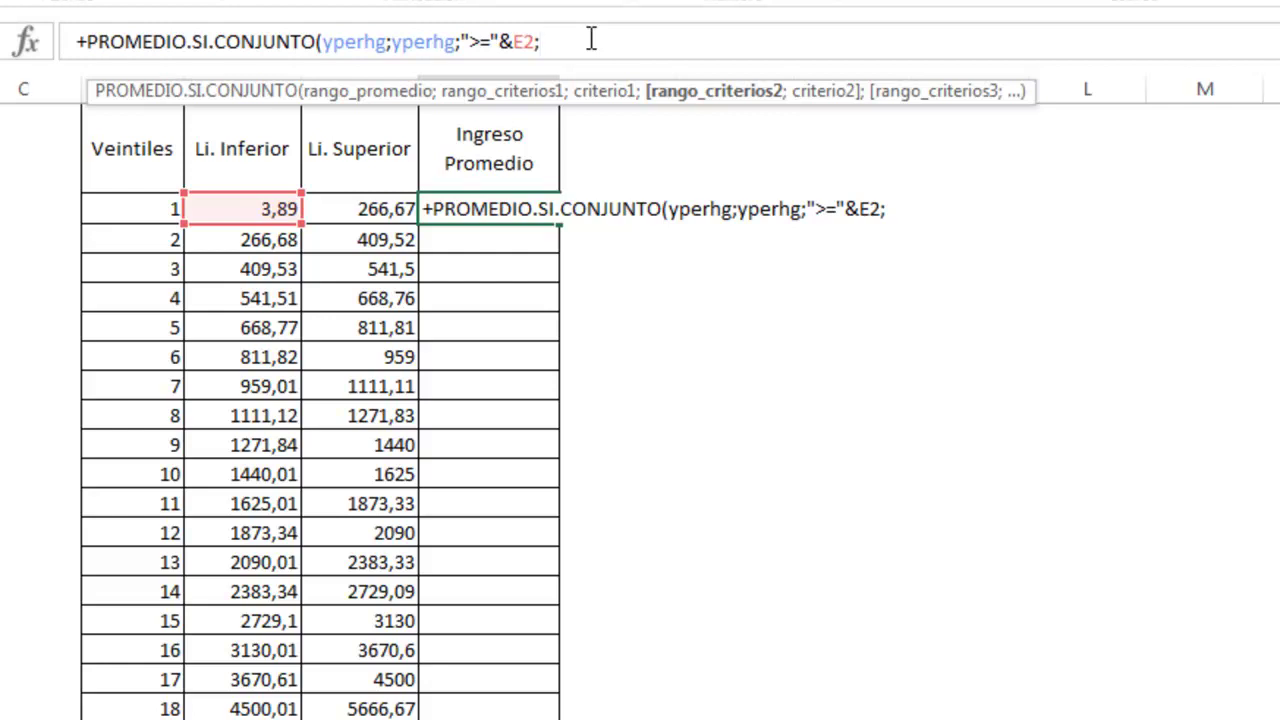
pyautogui.write('yperhg')
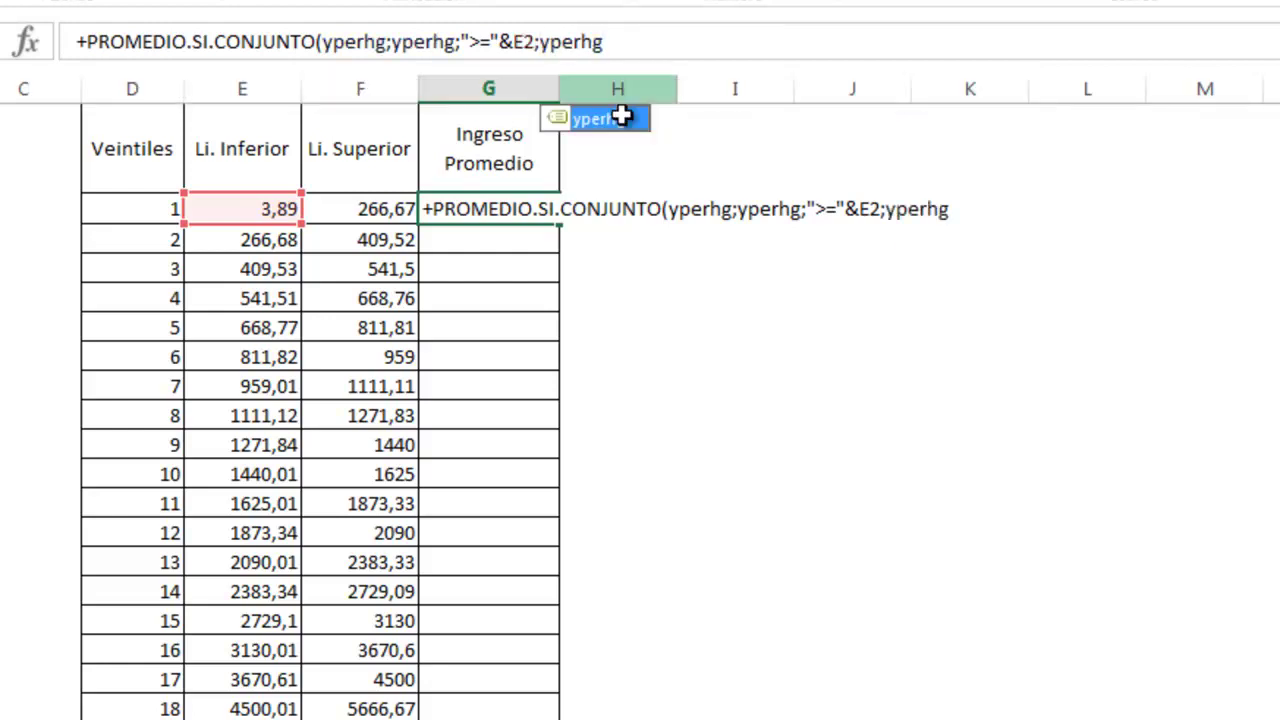
pyautogui.doubleClick(622, 115)
pyautogui.write(';"<=')
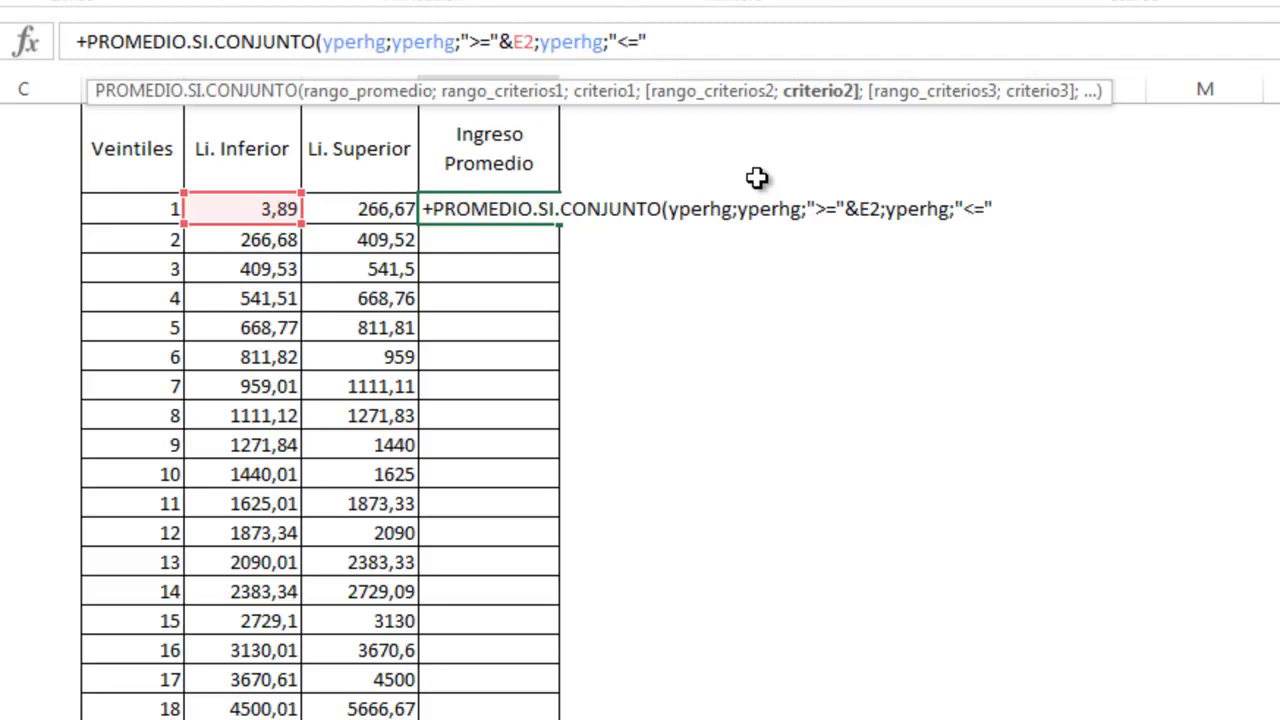
pyautogui.write('&')
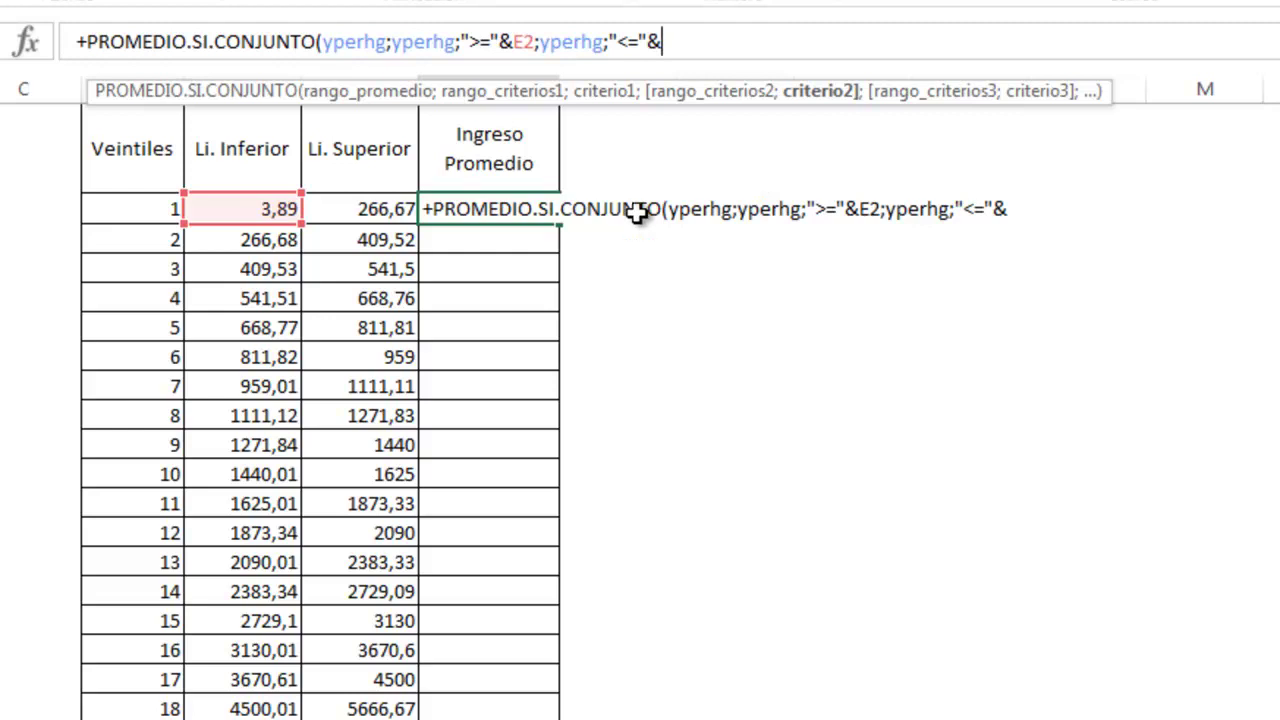
pyautogui.click(412, 212)
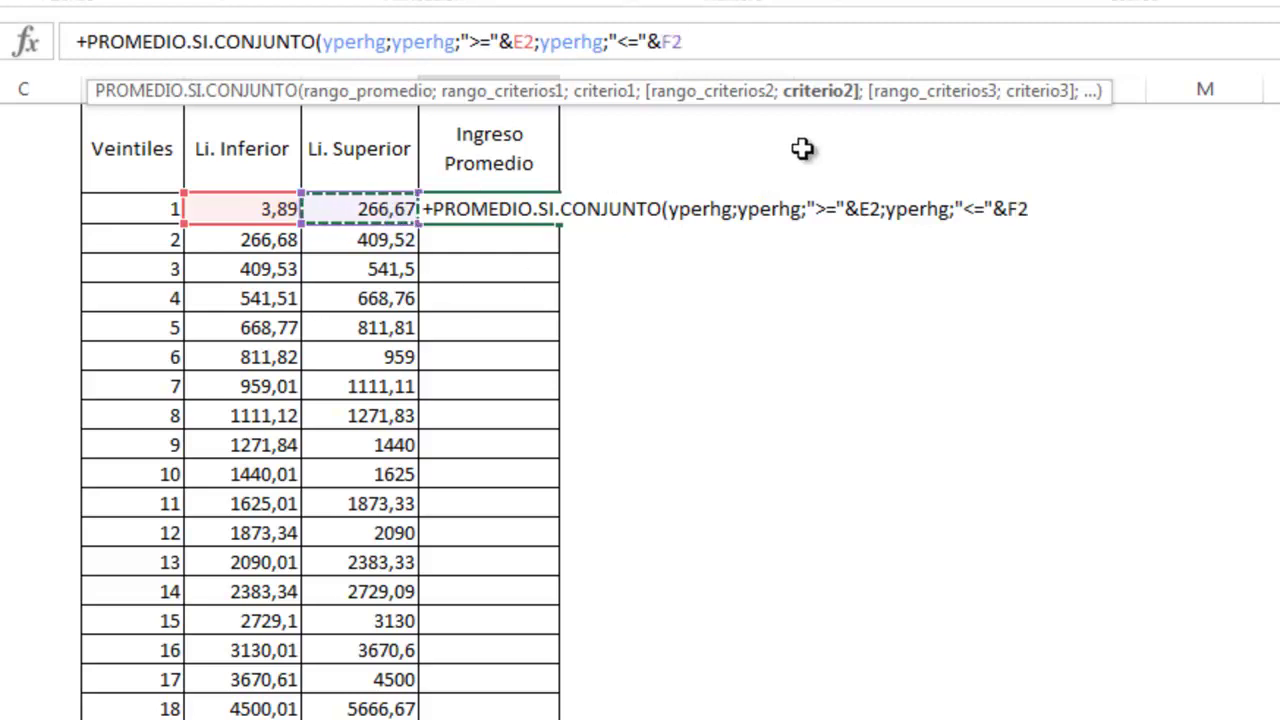
pyautogui.press('Return')
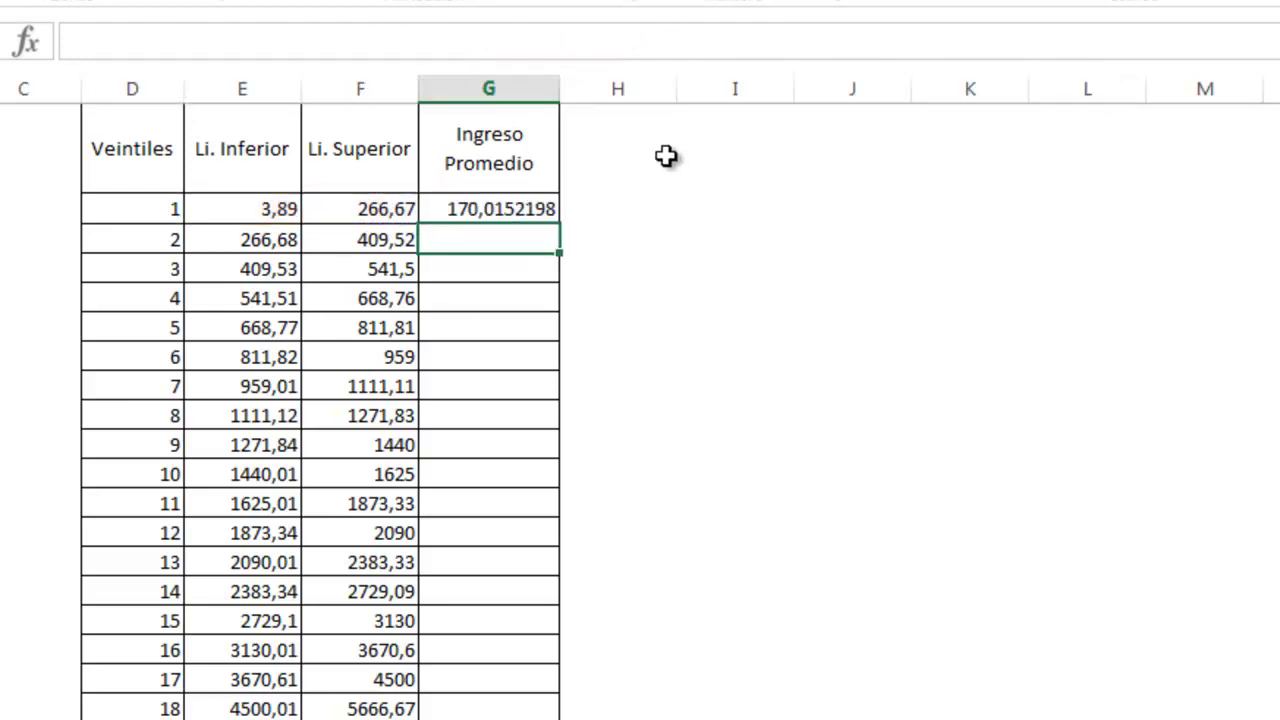
pyautogui.click(543, 206)
pyautogui.moveTo(561, 276); pyautogui.dragTo(597, 654)
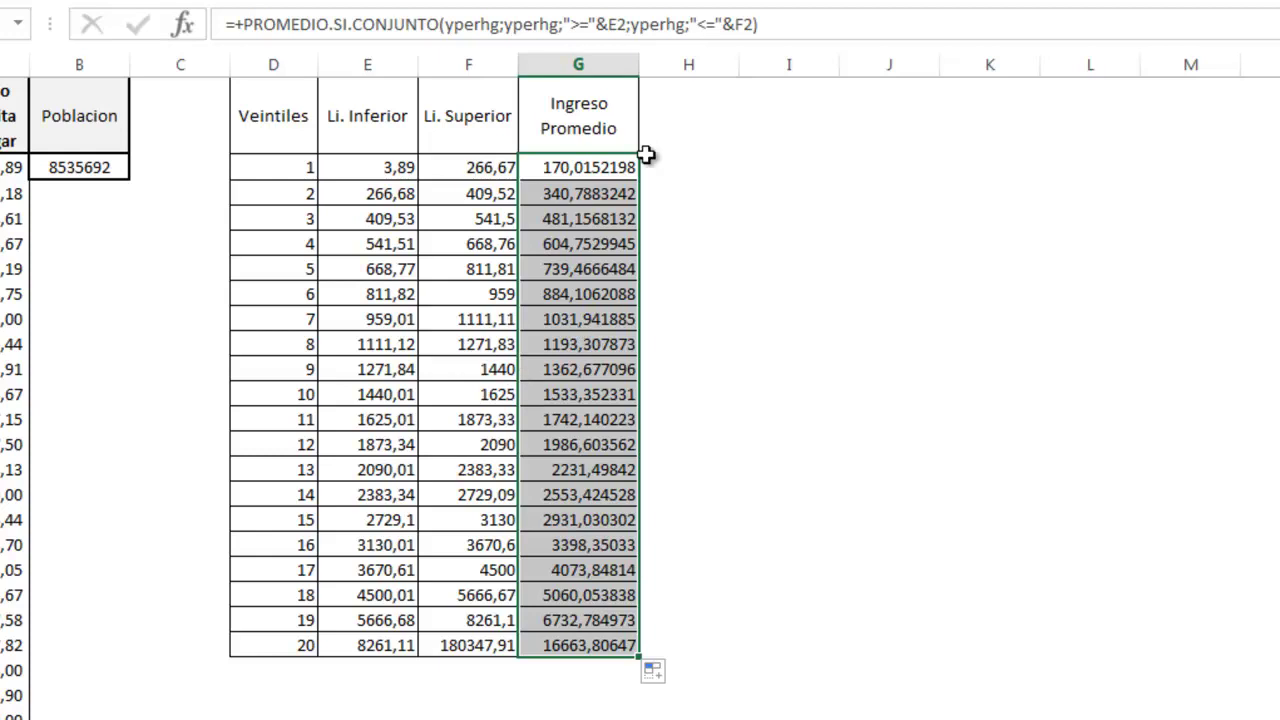
# Enter the header Población in H1
pyautogui.click(683, 117)
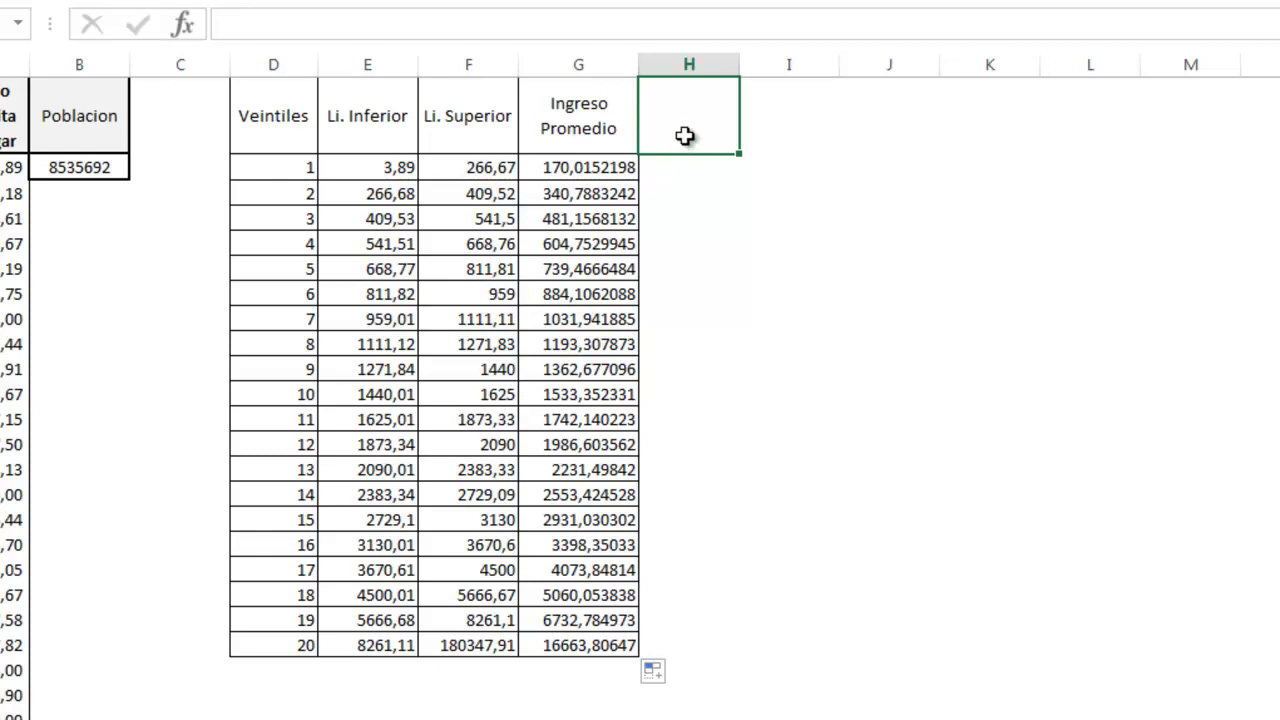
pyautogui.click(706, 167)
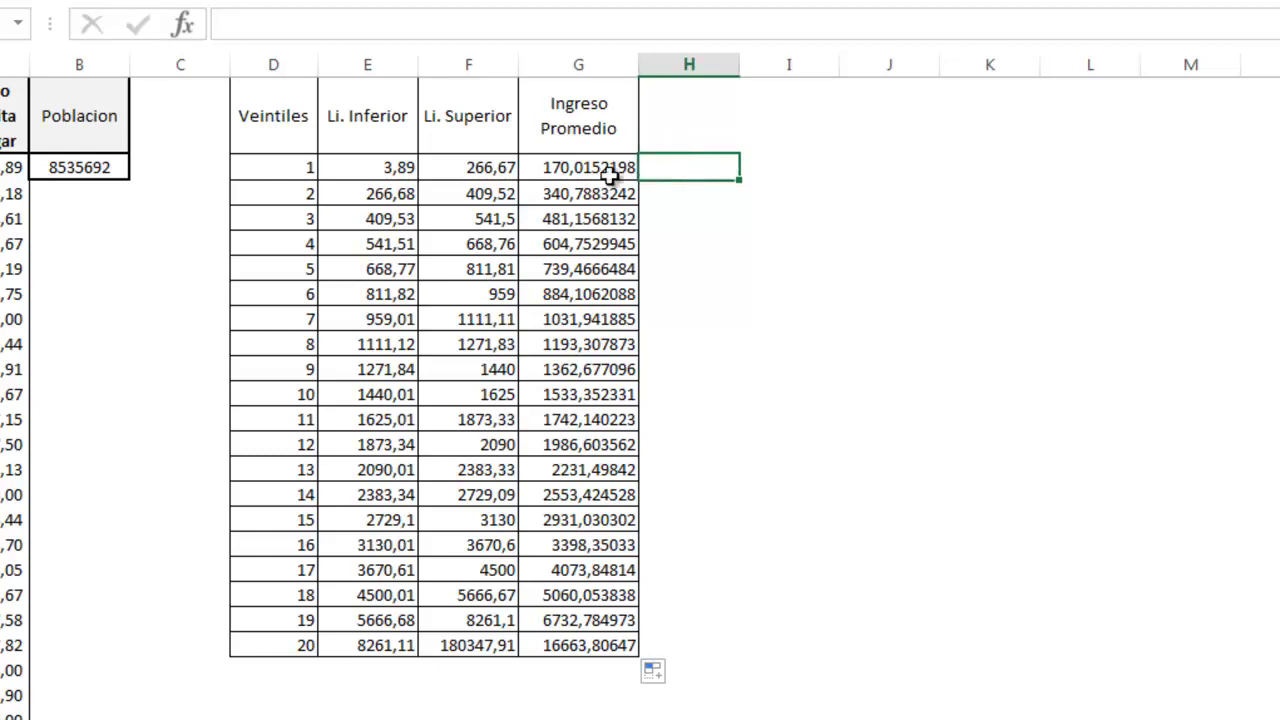
pyautogui.click(694, 132)
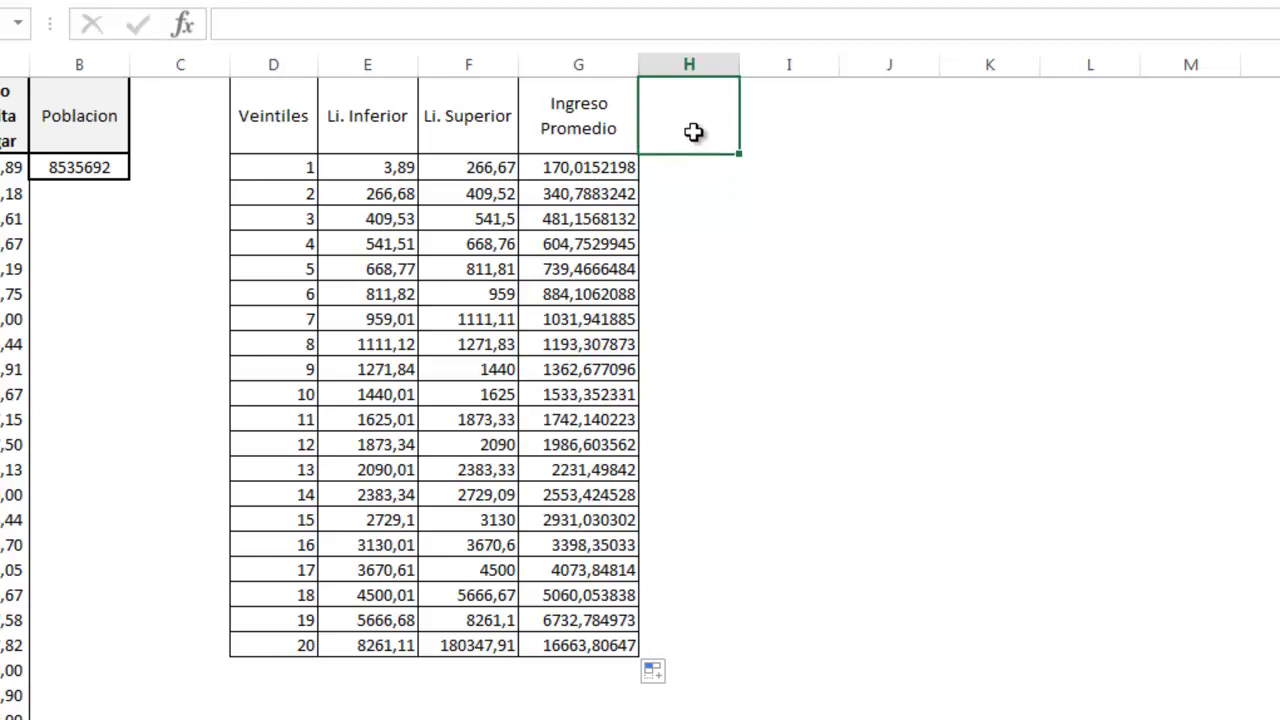
pyautogui.write('Poblacio')
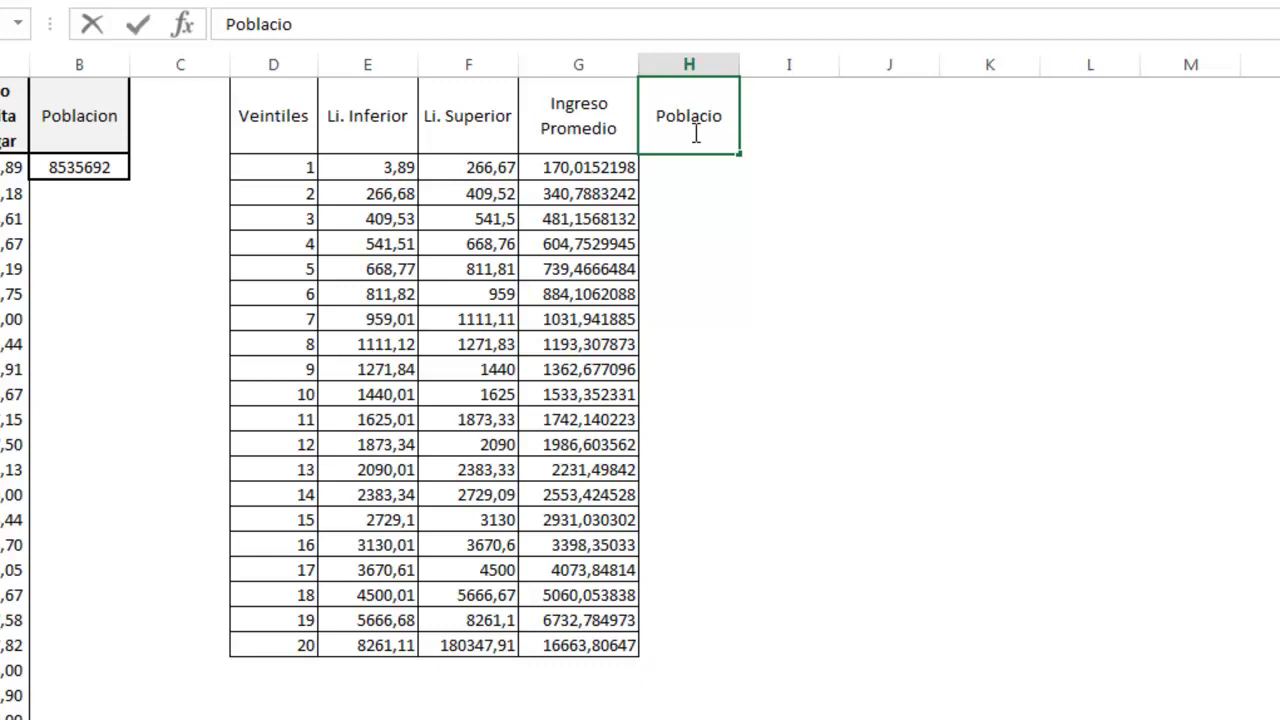
pyautogui.press('BackSpace')
pyautogui.write('ón')
pyautogui.press('Return')
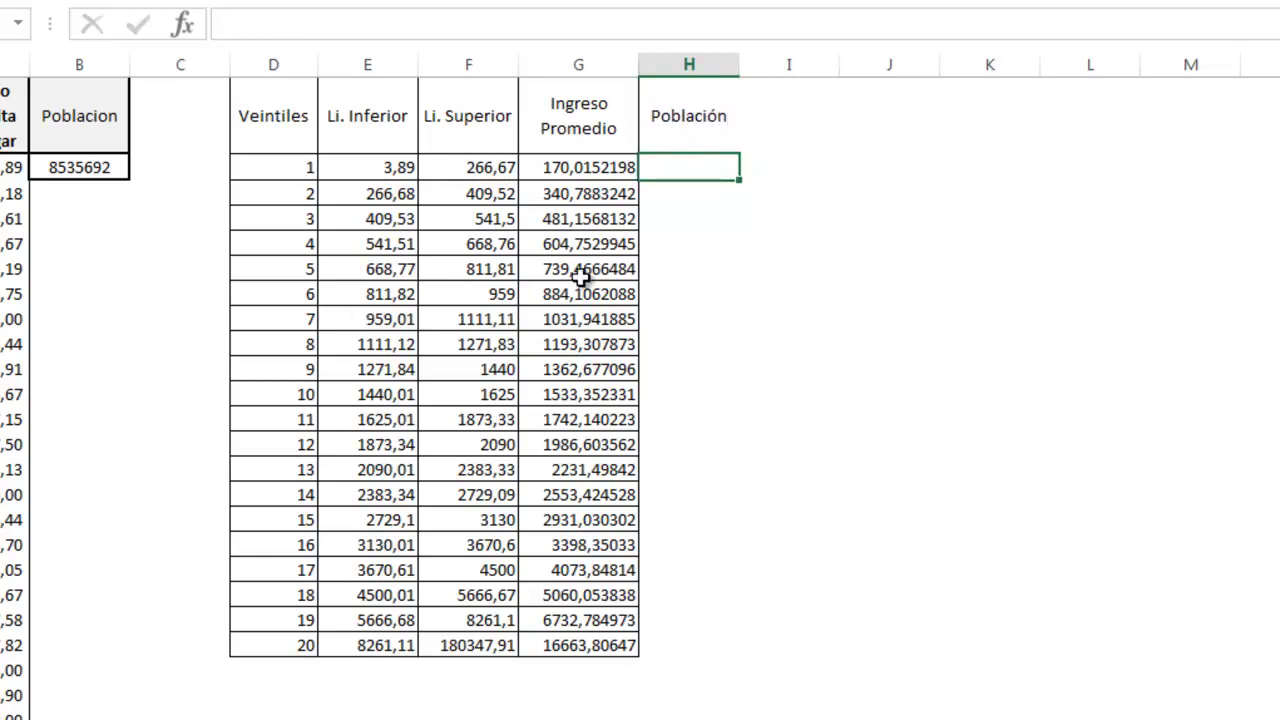
# Calculate the population per ventile in H2 as +8535692/20 and fill the formula down through H21
pyautogui.write('85')
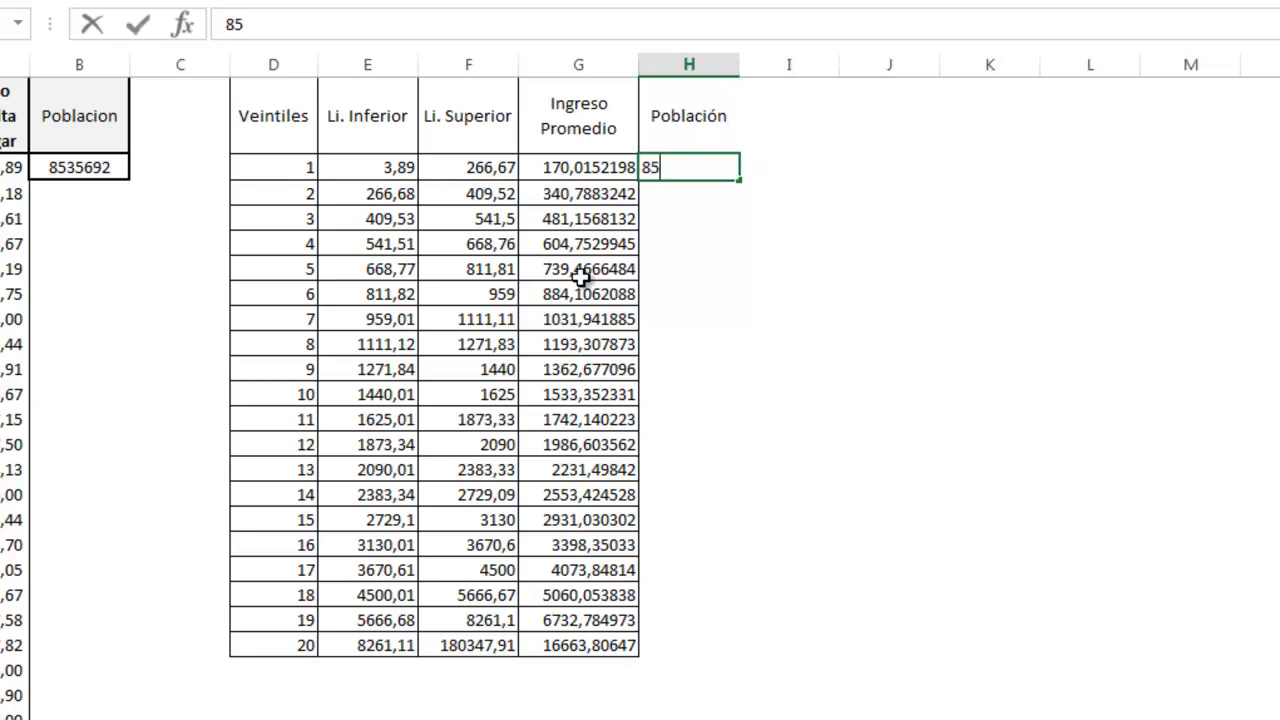
pyautogui.write('35692')
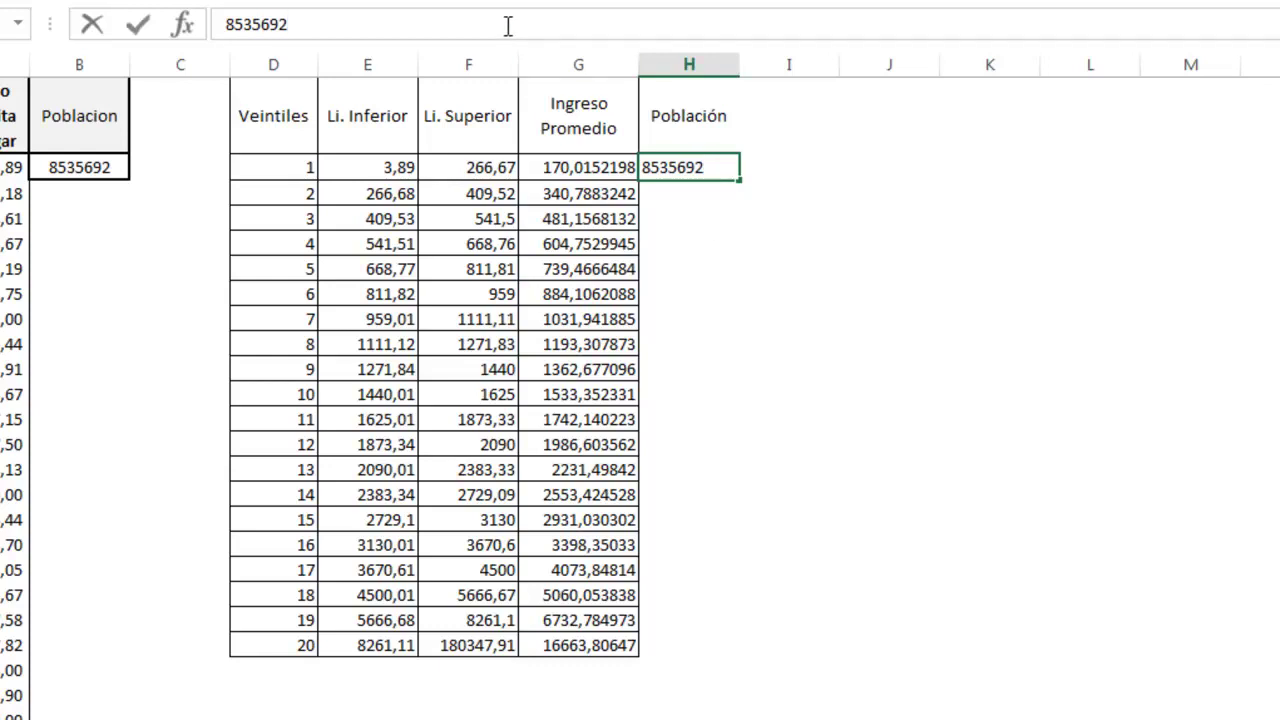
pyautogui.write('/20')
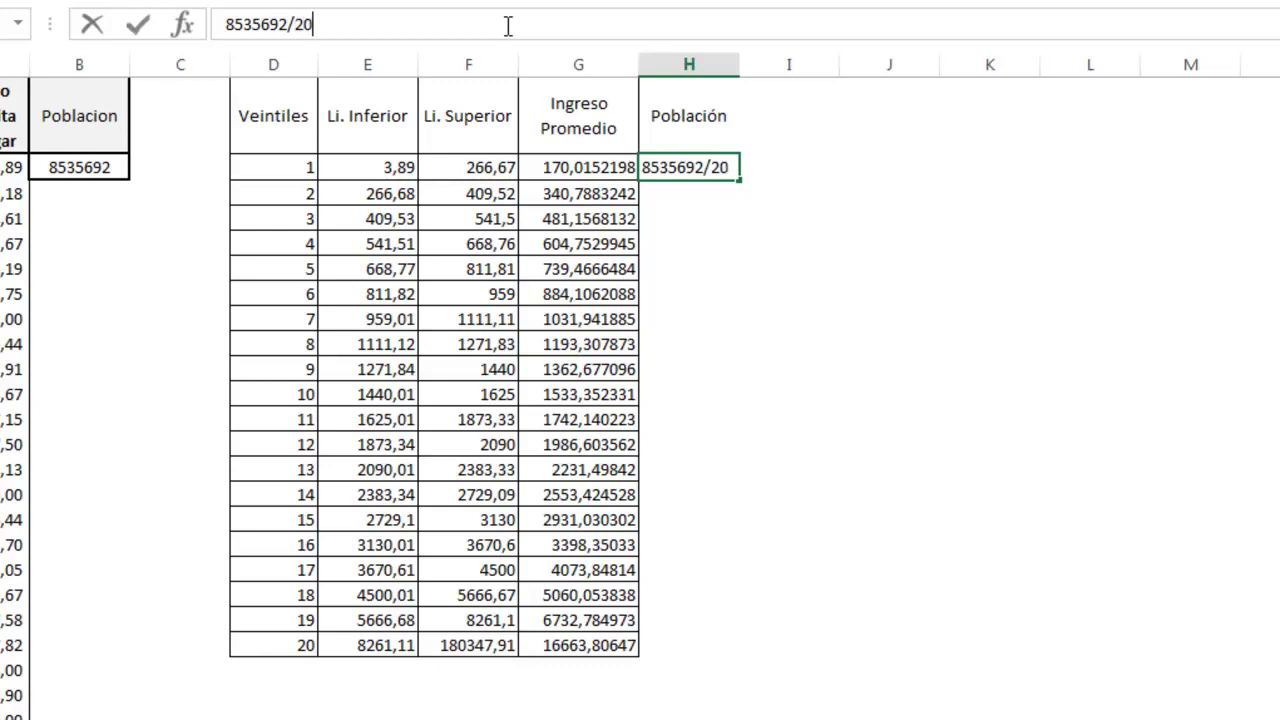
pyautogui.click(228, 24)
pyautogui.write('+')
pyautogui.press('Return')
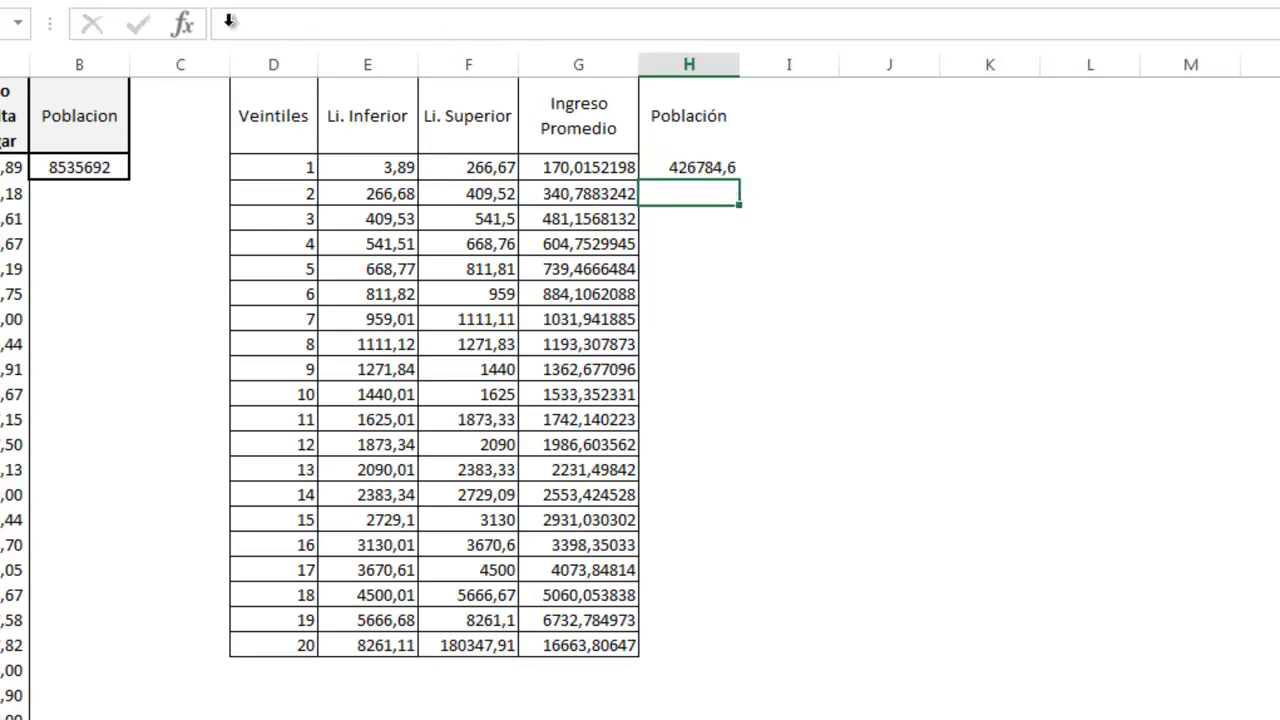
pyautogui.click(725, 170)
pyautogui.moveTo(738, 180); pyautogui.dragTo(688, 660)
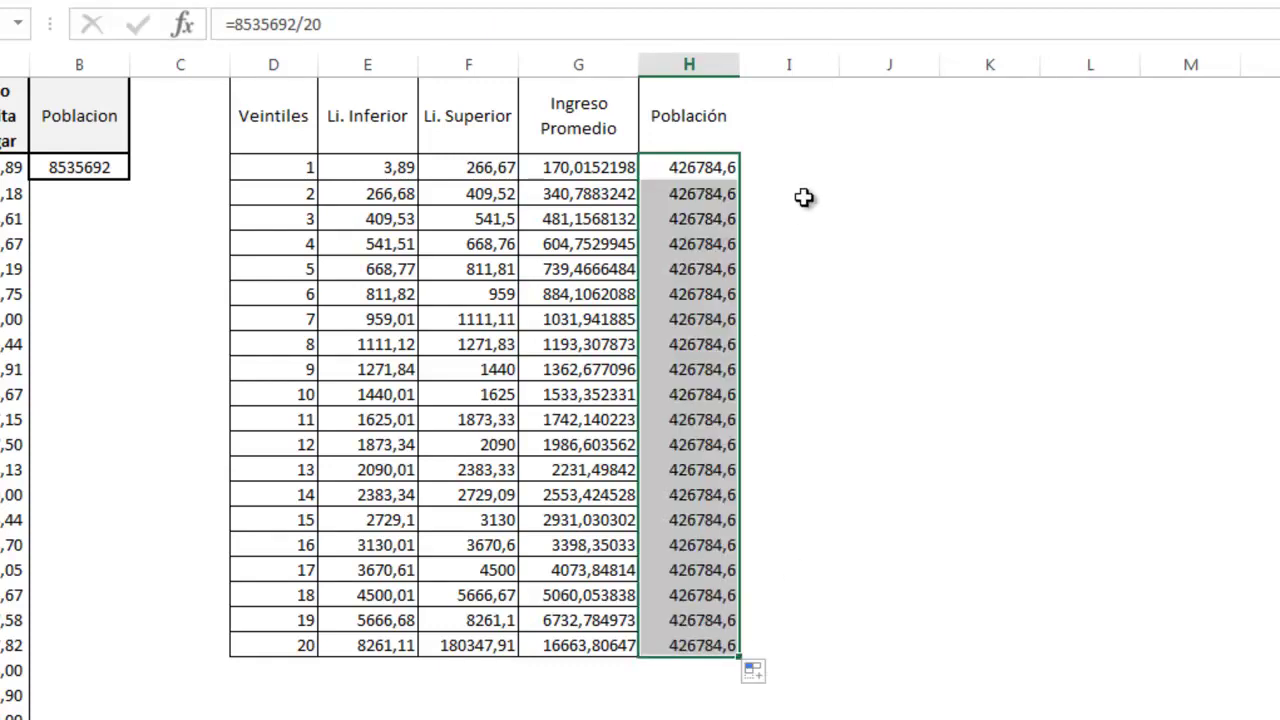
# Apply cell borders to the population column H1:H21
pyautogui.moveTo(694, 120); pyautogui.dragTo(712, 645)
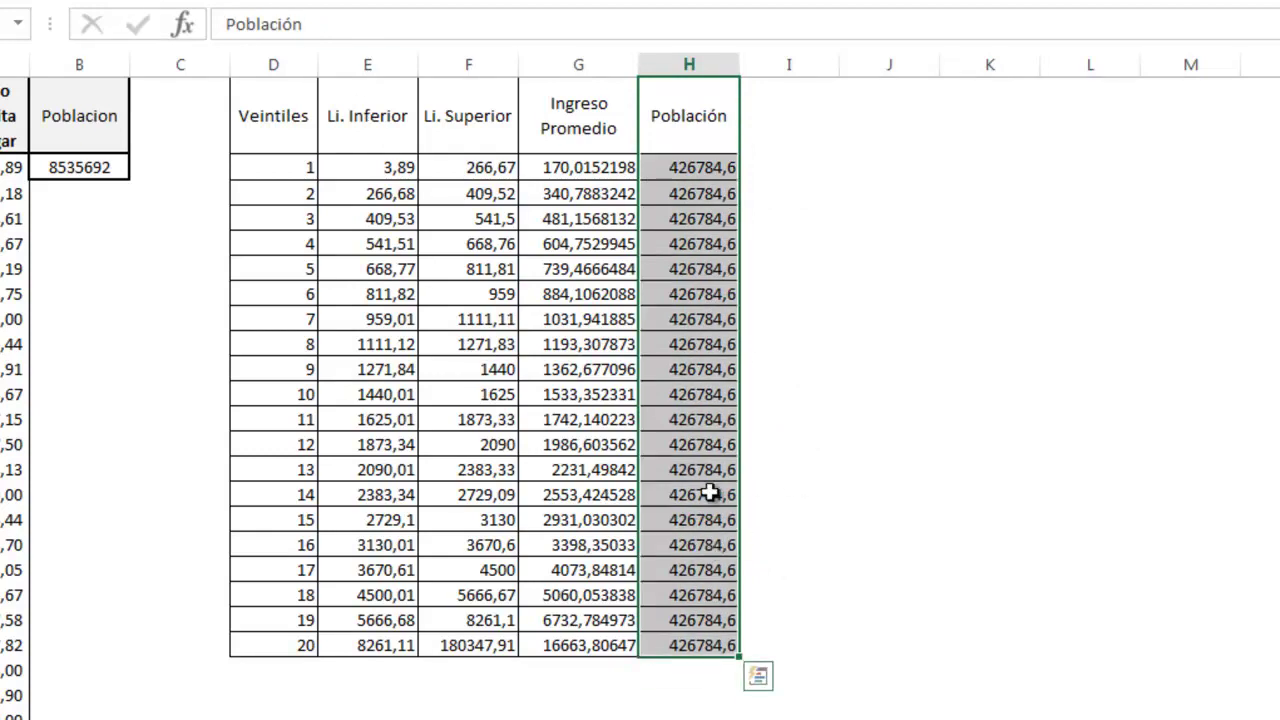
pyautogui.click(703, 670)
# Total the average income column in G22 with =SUMA(G2:G21) and fill the formula across to H22
pyautogui.click(600, 668)
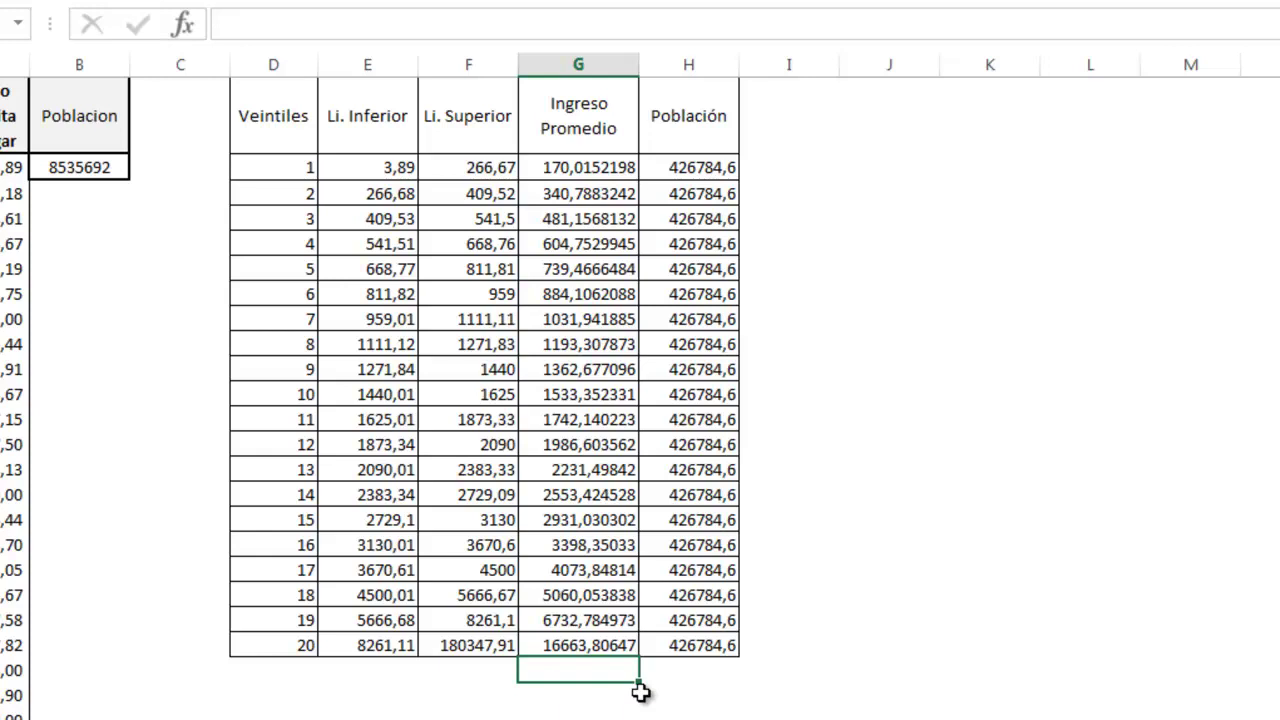
pyautogui.hotkey('alt', '=')
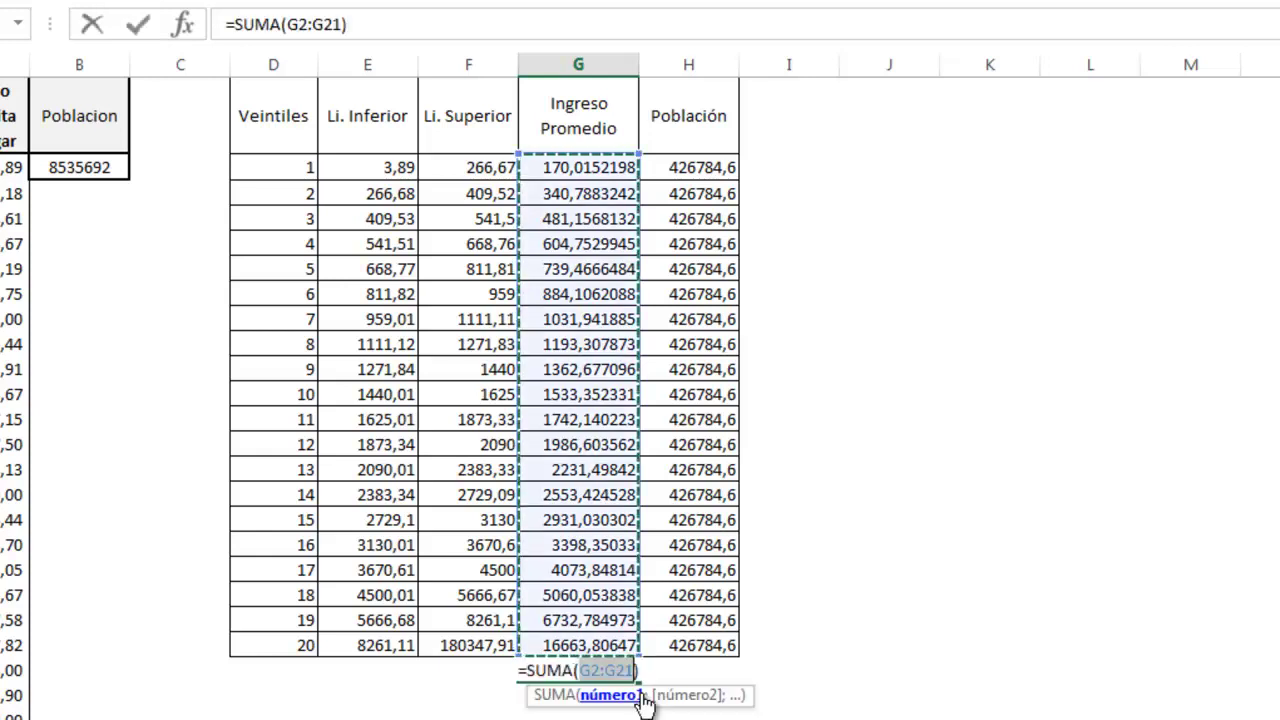
pyautogui.press('Return')
pyautogui.click(606, 666)
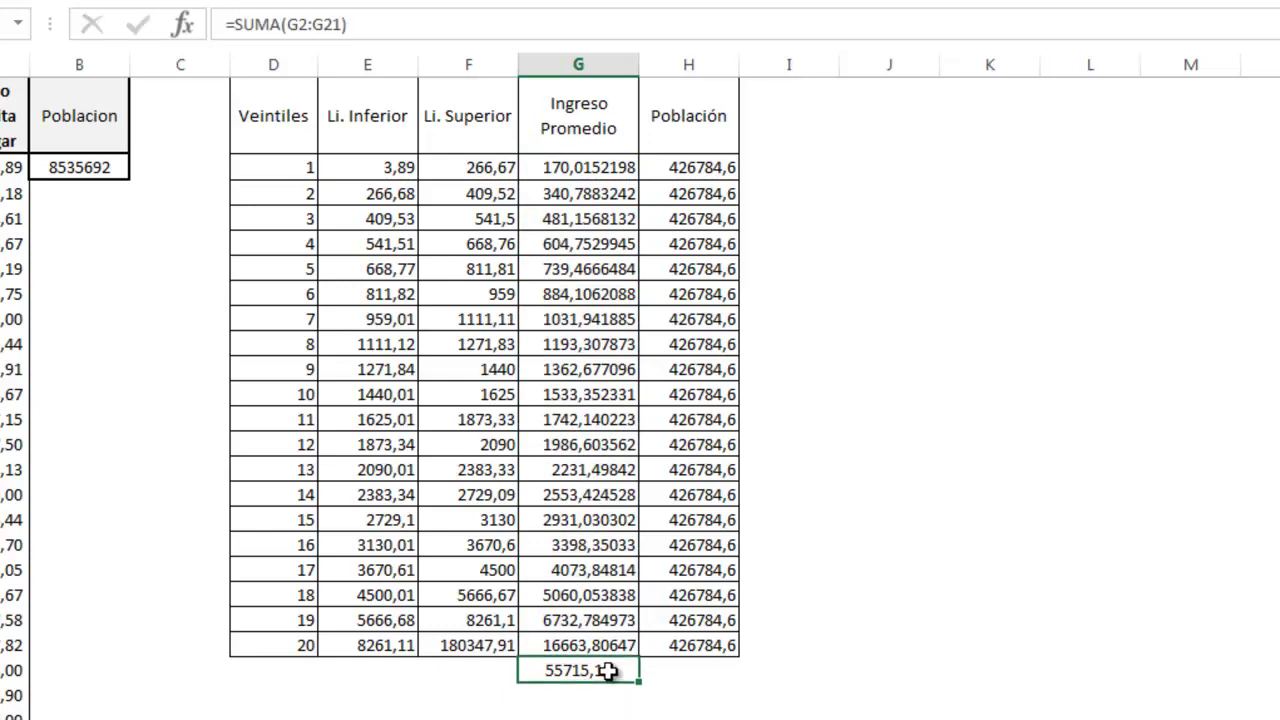
pyautogui.moveTo(680, 679); pyautogui.dragTo(700, 676)
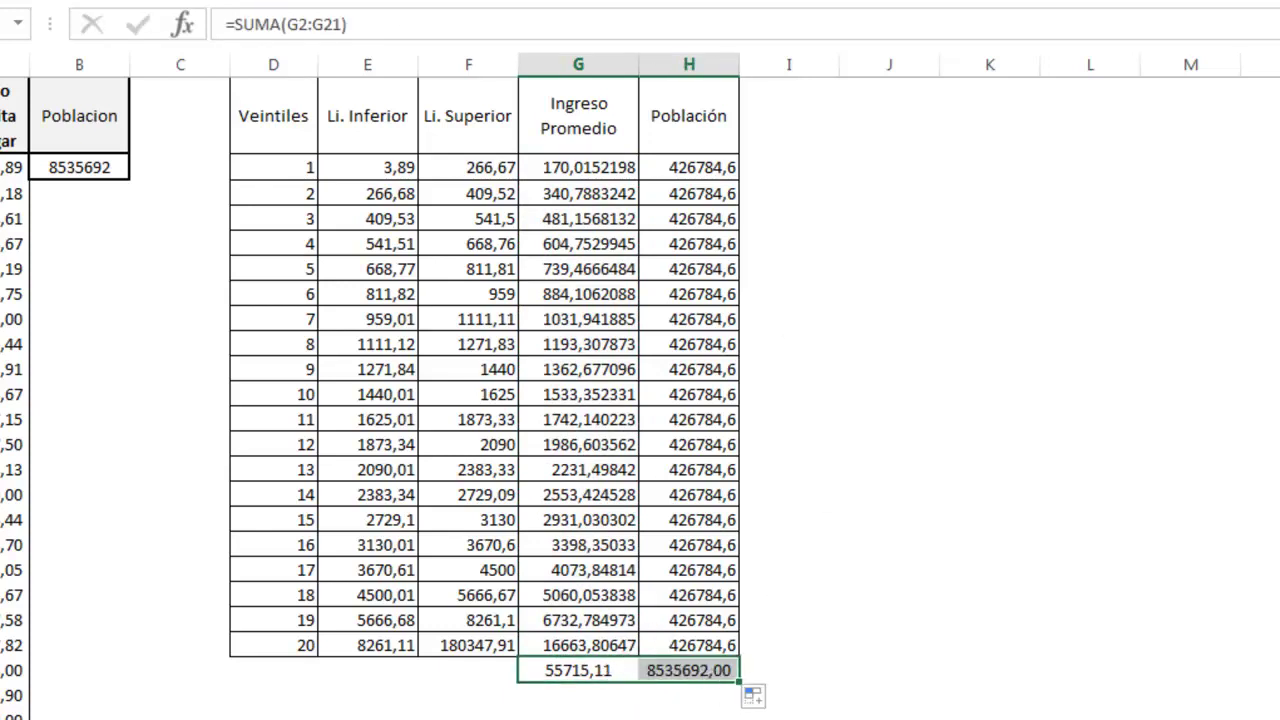
# Shade the totals in G22:H22 with a light orange fill colour
pyautogui.click(303, 0)
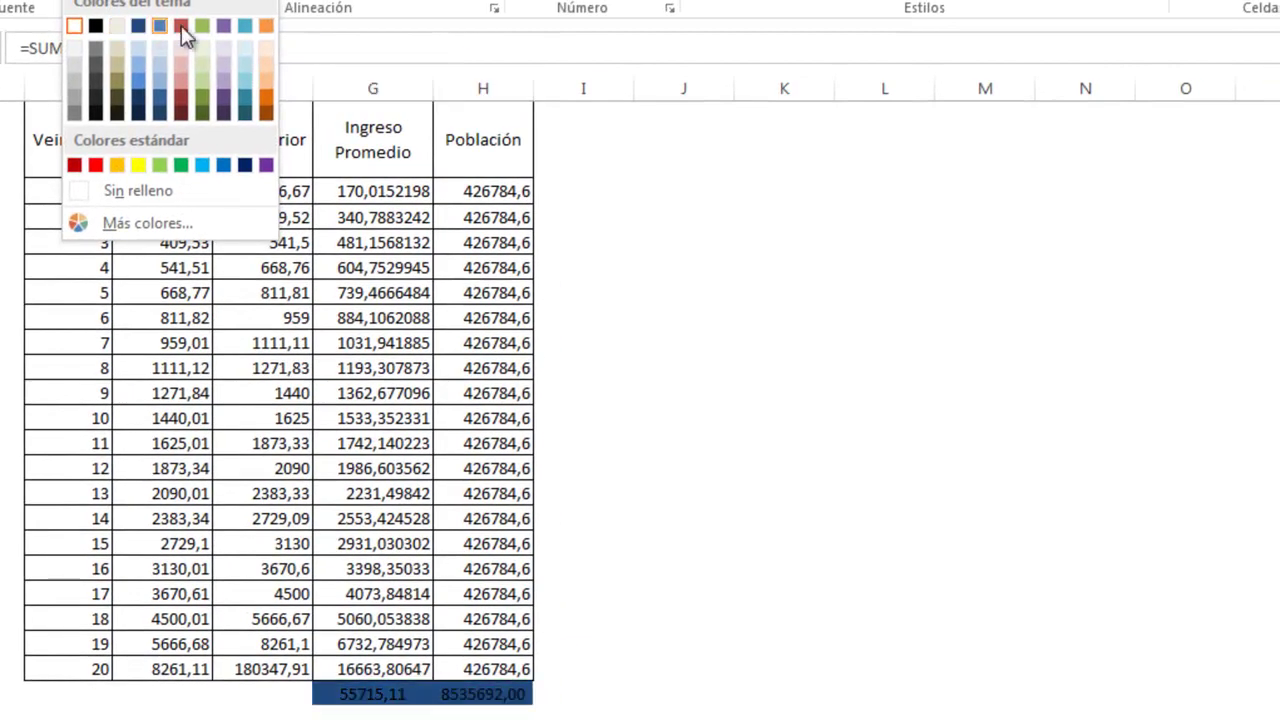
pyautogui.click(268, 48)
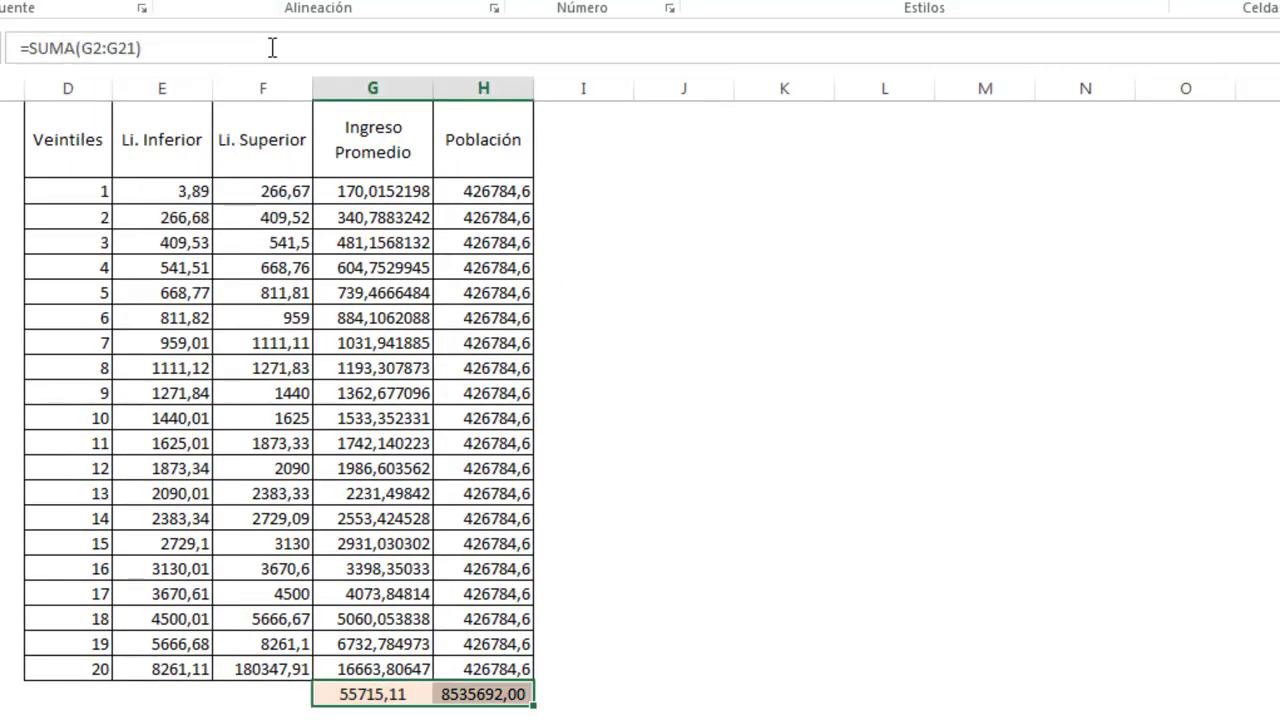
pyautogui.click(752, 445)
# Enter the header % Ingreso Promedio in I1
pyautogui.click(579, 139)
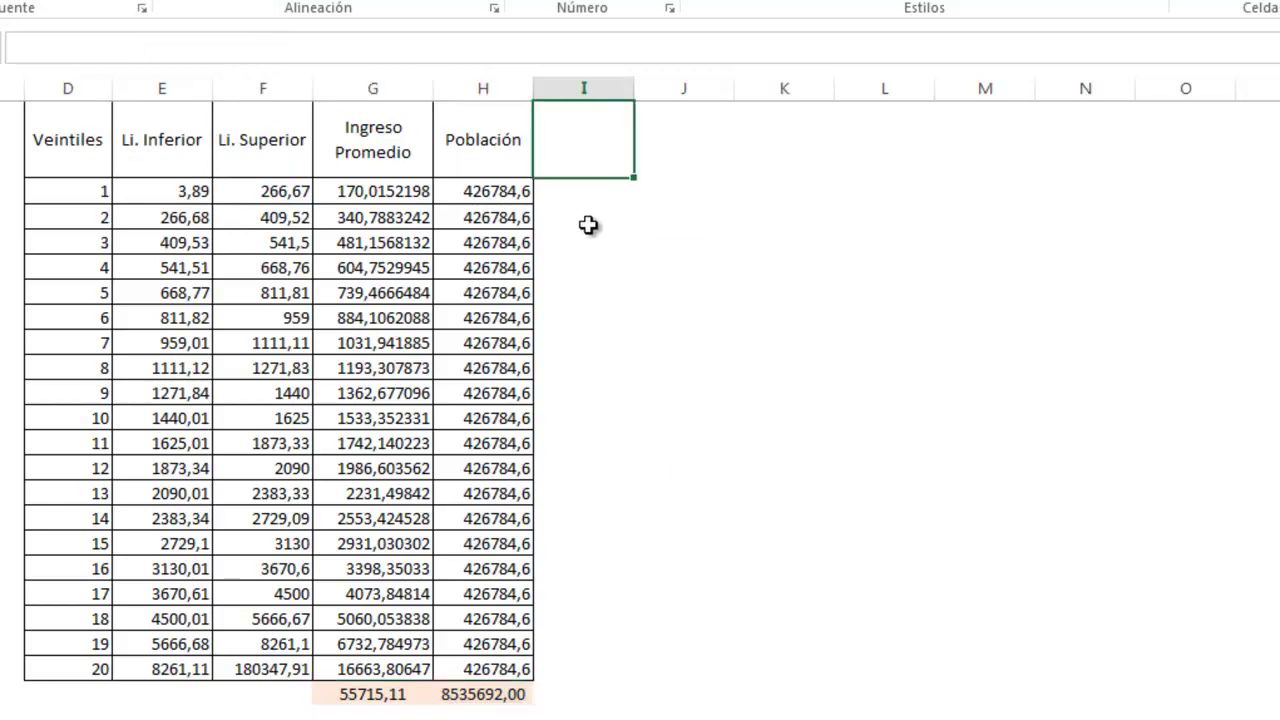
pyautogui.write('%')
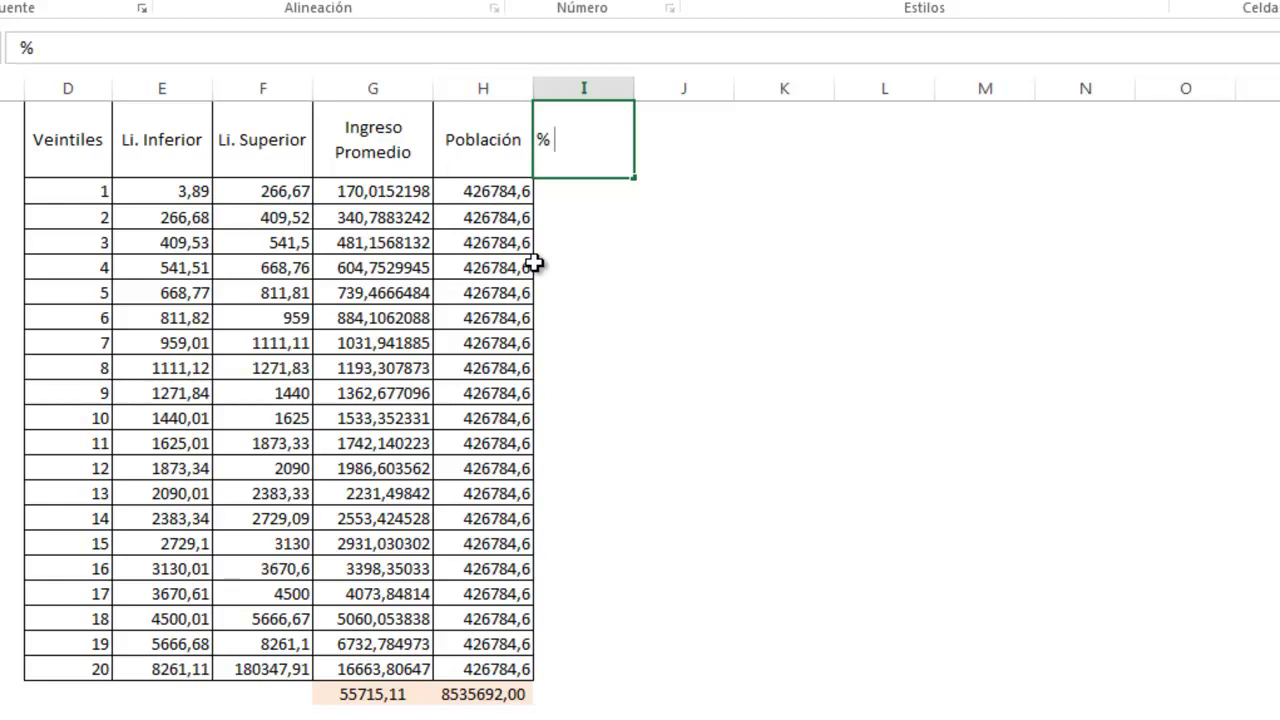
pyautogui.write(' Ingreso Pr')
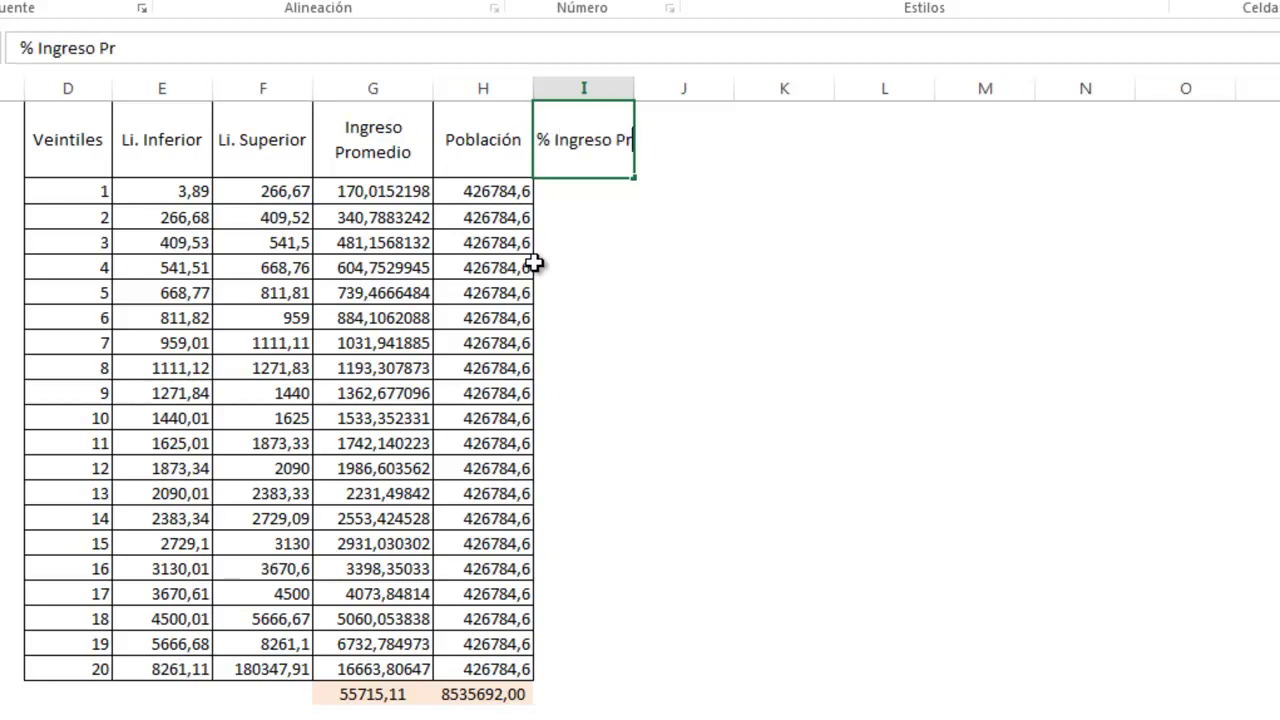
pyautogui.write('omedio')
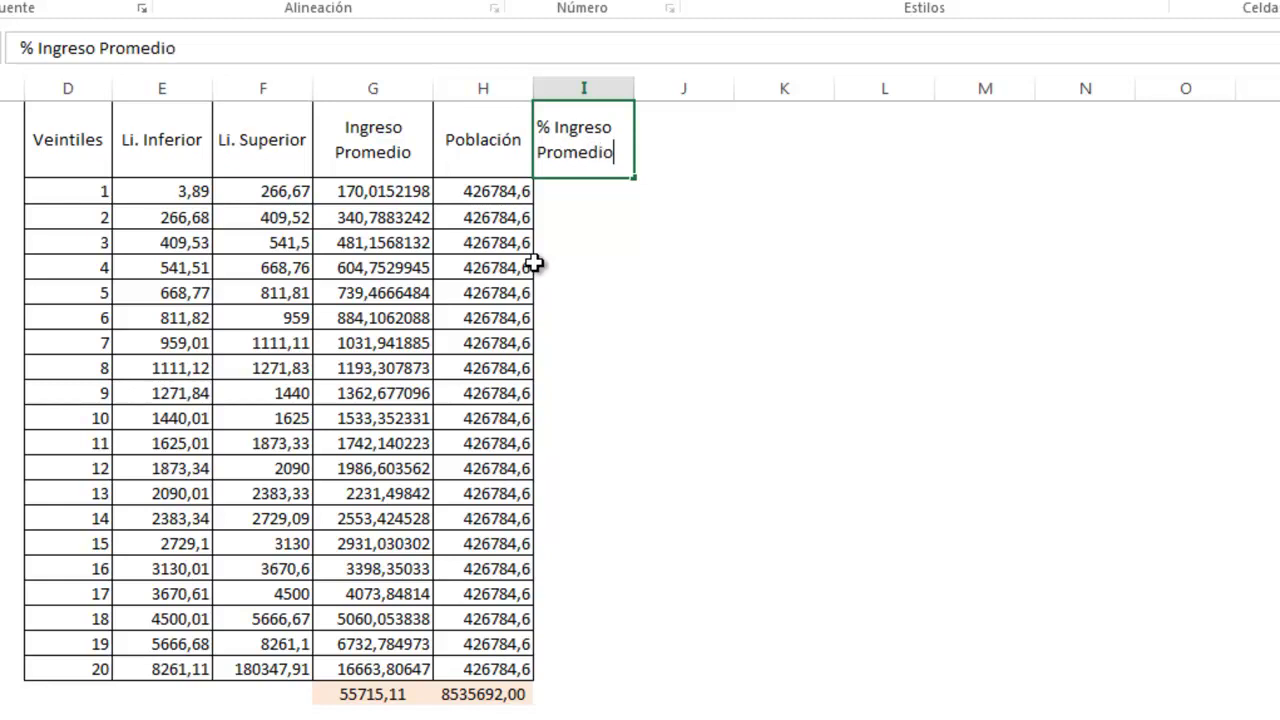
pyautogui.click(675, 142)
# Enter the header % Población in J1, reusing the H1 header text, and apply cell borders to I1:J21
pyautogui.click(516, 140)
pyautogui.click(134, 46)
pyautogui.moveTo(134, 46); pyautogui.dragTo(20, 48)
pyautogui.hotkey('ctrl', 'c')
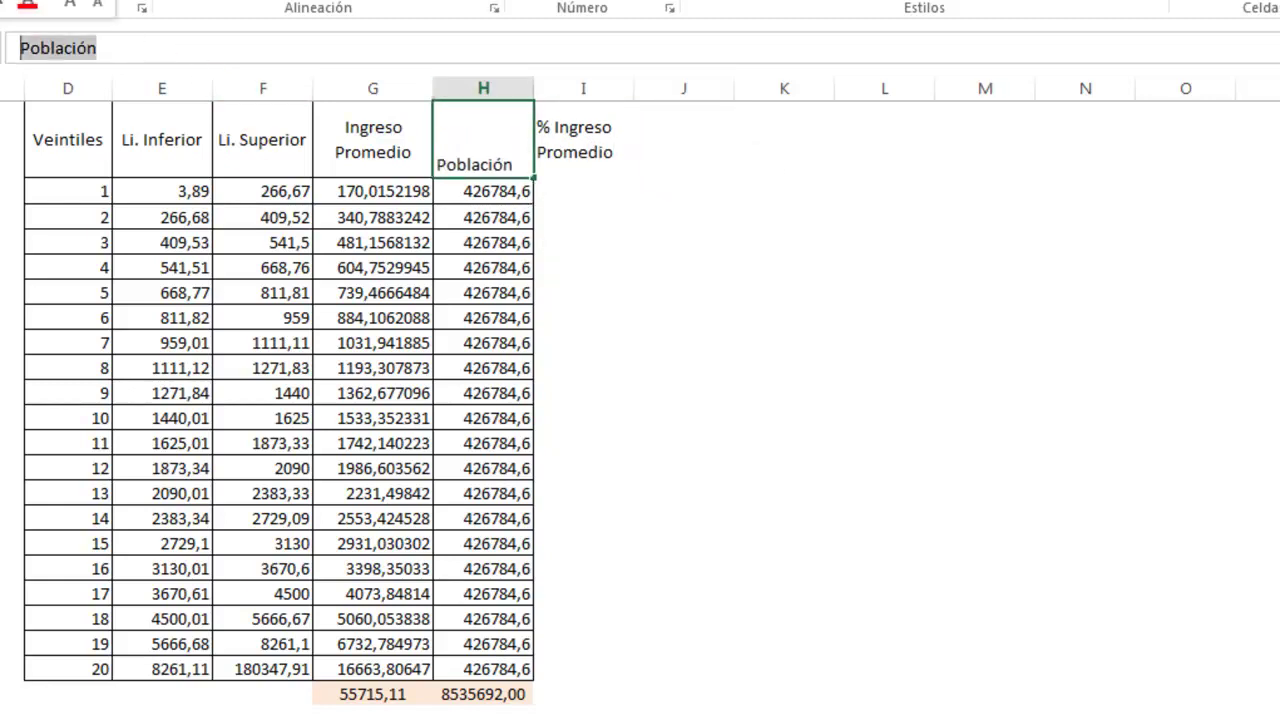
pyautogui.click(684, 143)
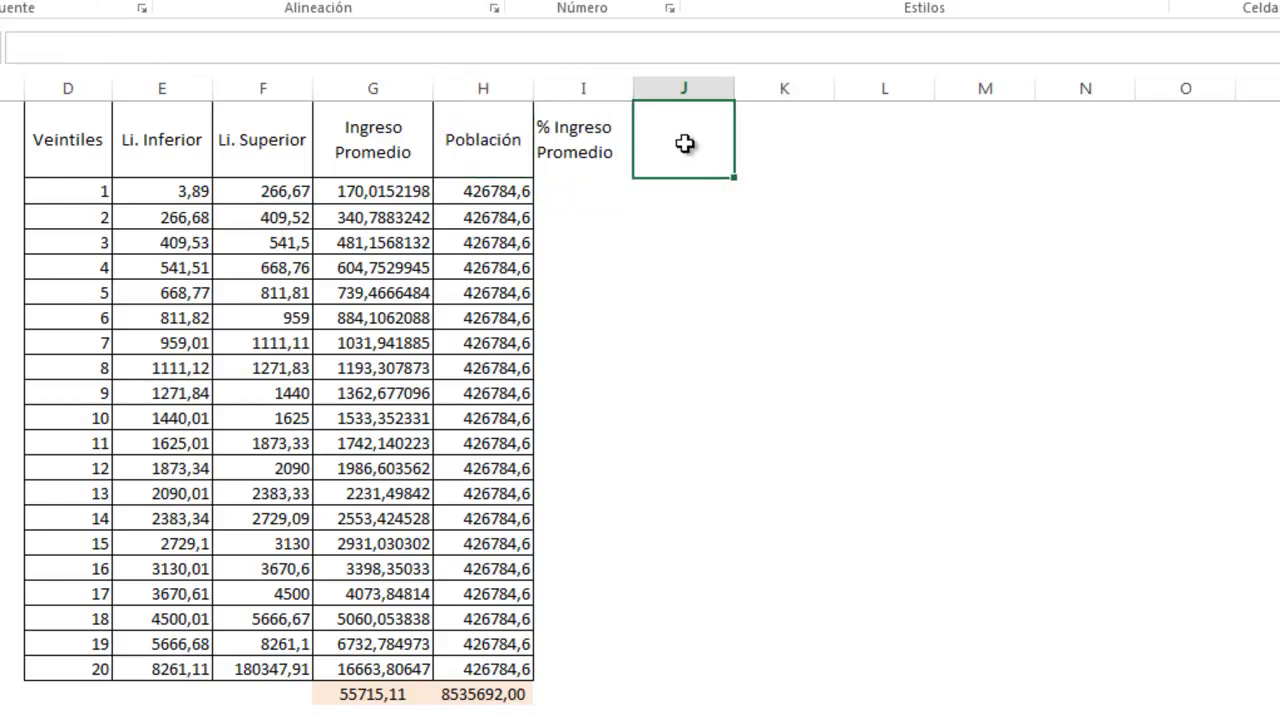
pyautogui.write('%')
pyautogui.hotkey('ctrl', 'v')
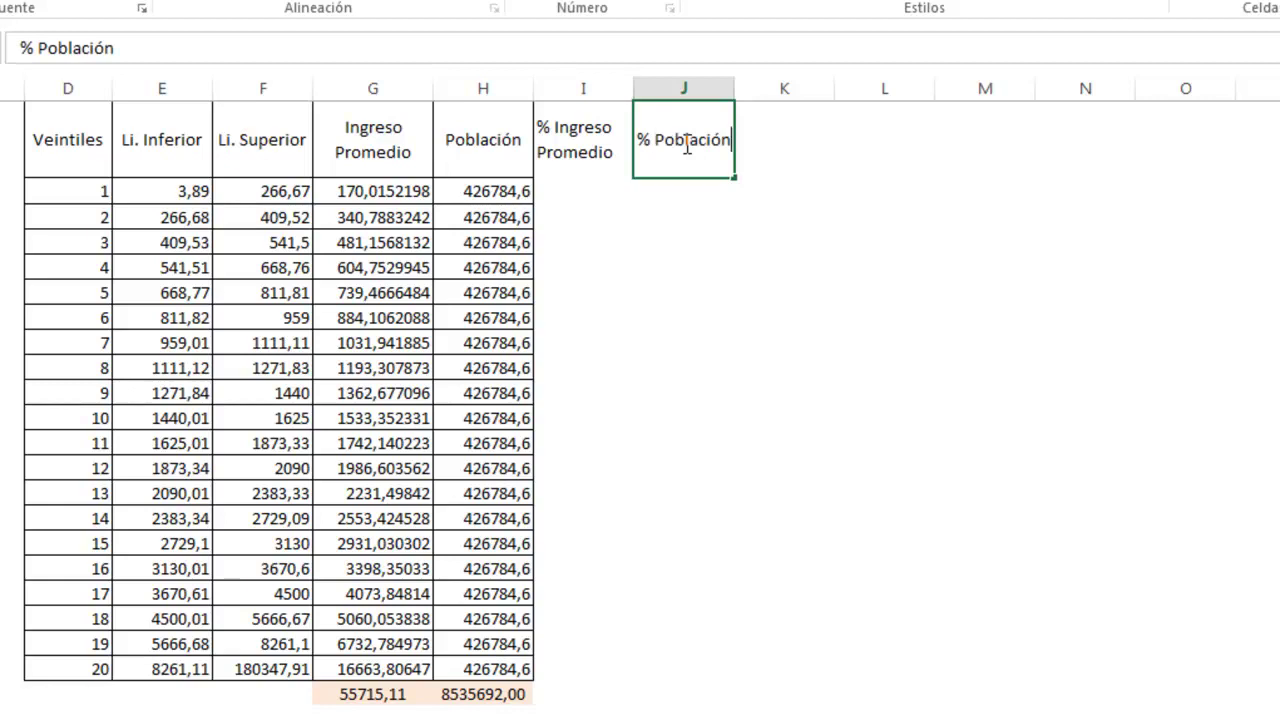
pyautogui.press('Return')
pyautogui.moveTo(598, 120); pyautogui.dragTo(689, 672)
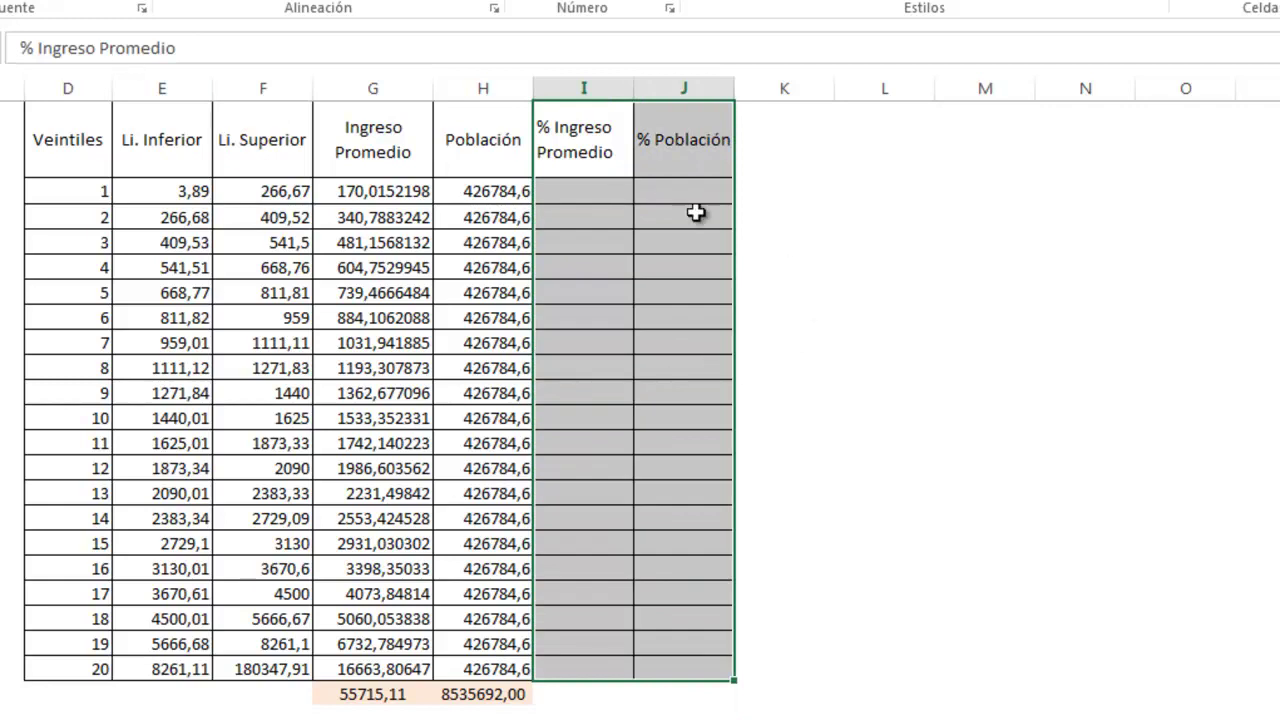
# Calculate the income share in I2 as +G2/$G$22 and fill the formula down through I21
pyautogui.click(568, 183)
pyautogui.write('+')
pyautogui.click(392, 190)
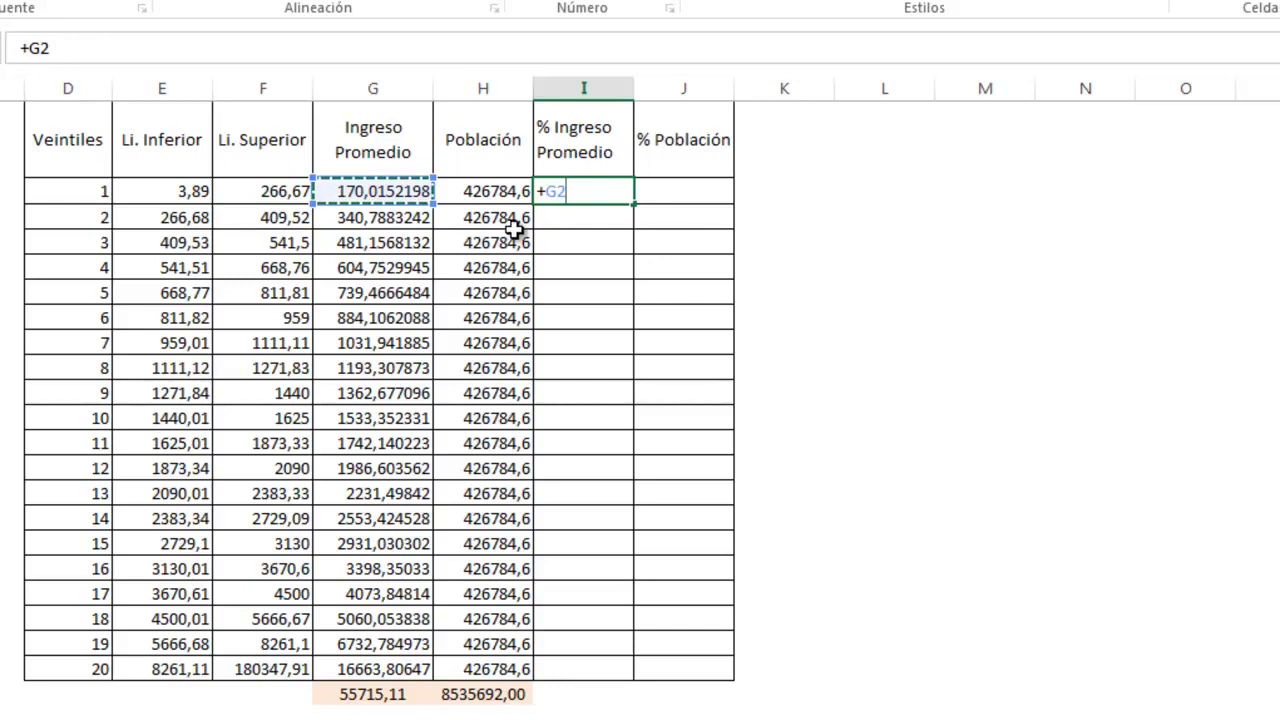
pyautogui.write('/')
pyautogui.click(370, 700)
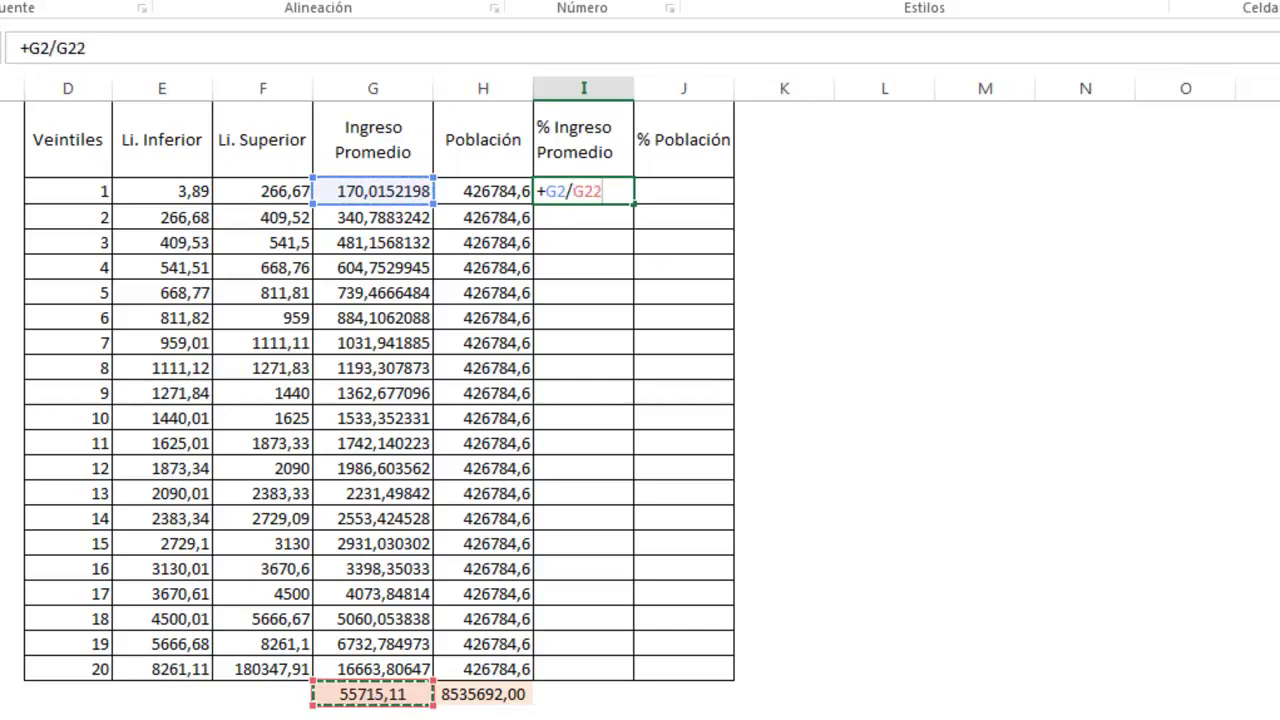
pyautogui.press('F4')
pyautogui.press('Return')
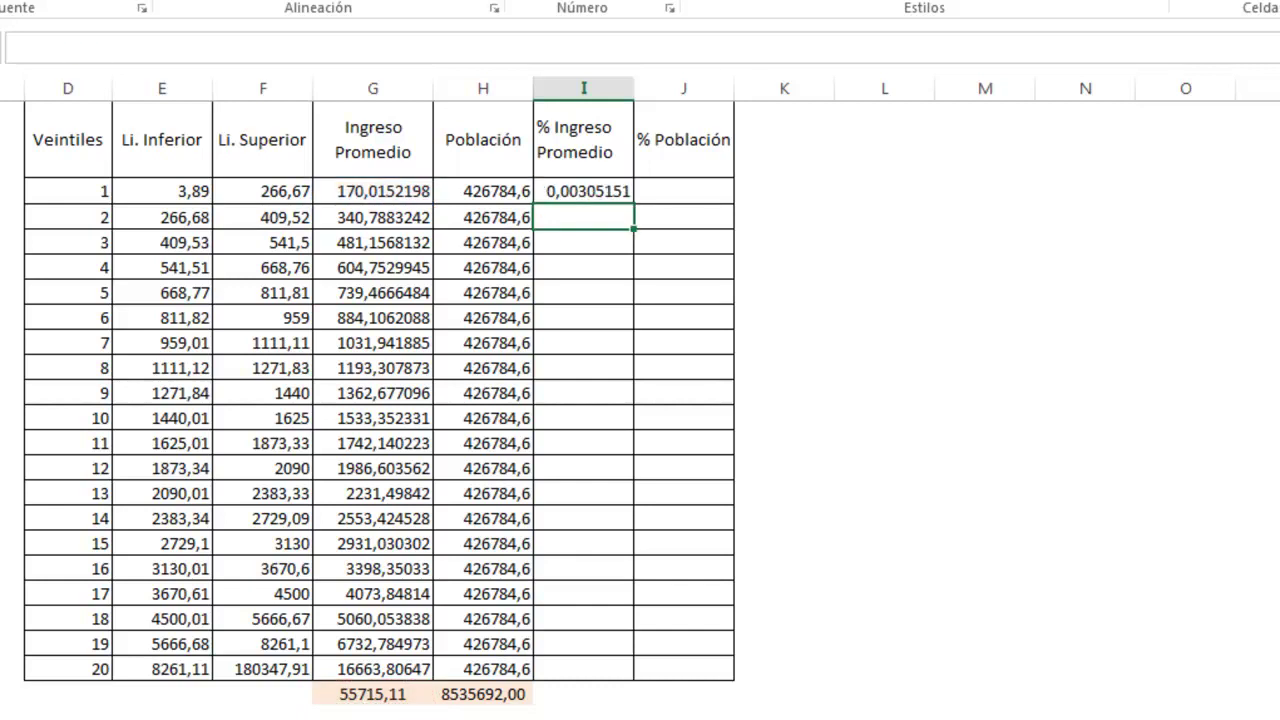
pyautogui.click(620, 188)
pyautogui.moveTo(633, 203); pyautogui.dragTo(645, 680)
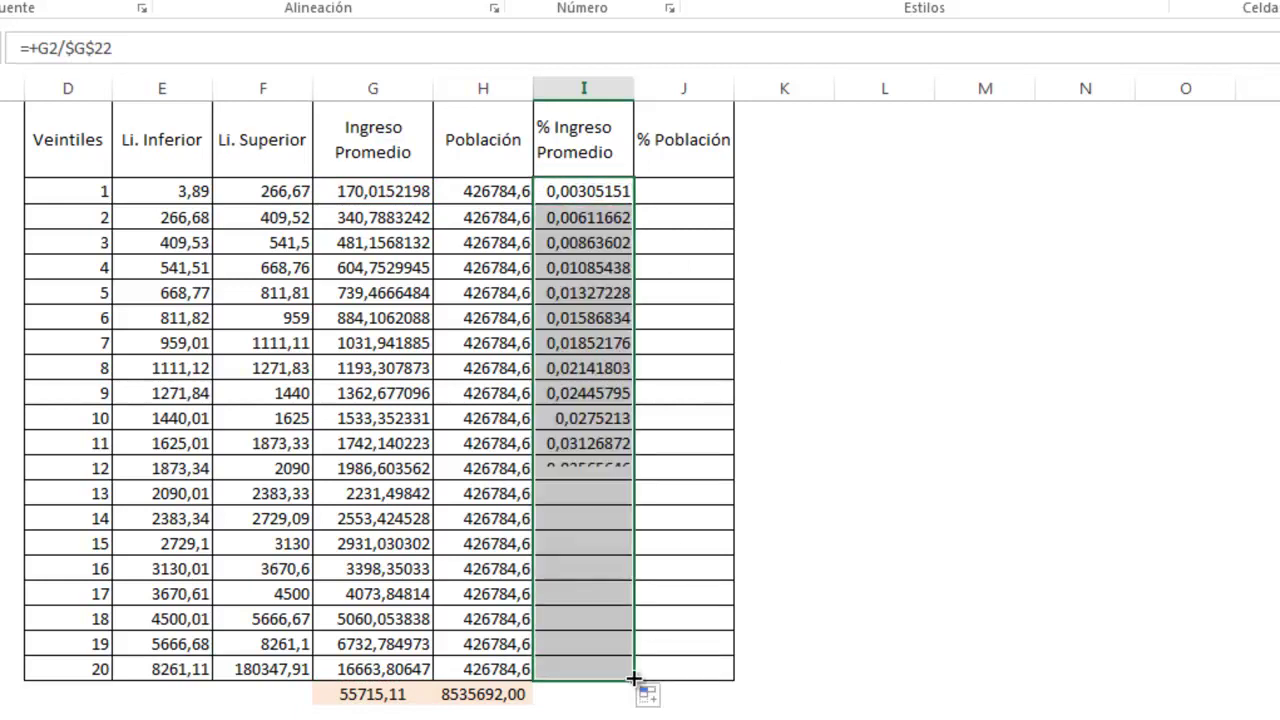
# Calculate the population share in J2 as +H2/$H$22 and fill the formula down through J21
pyautogui.click(684, 199)
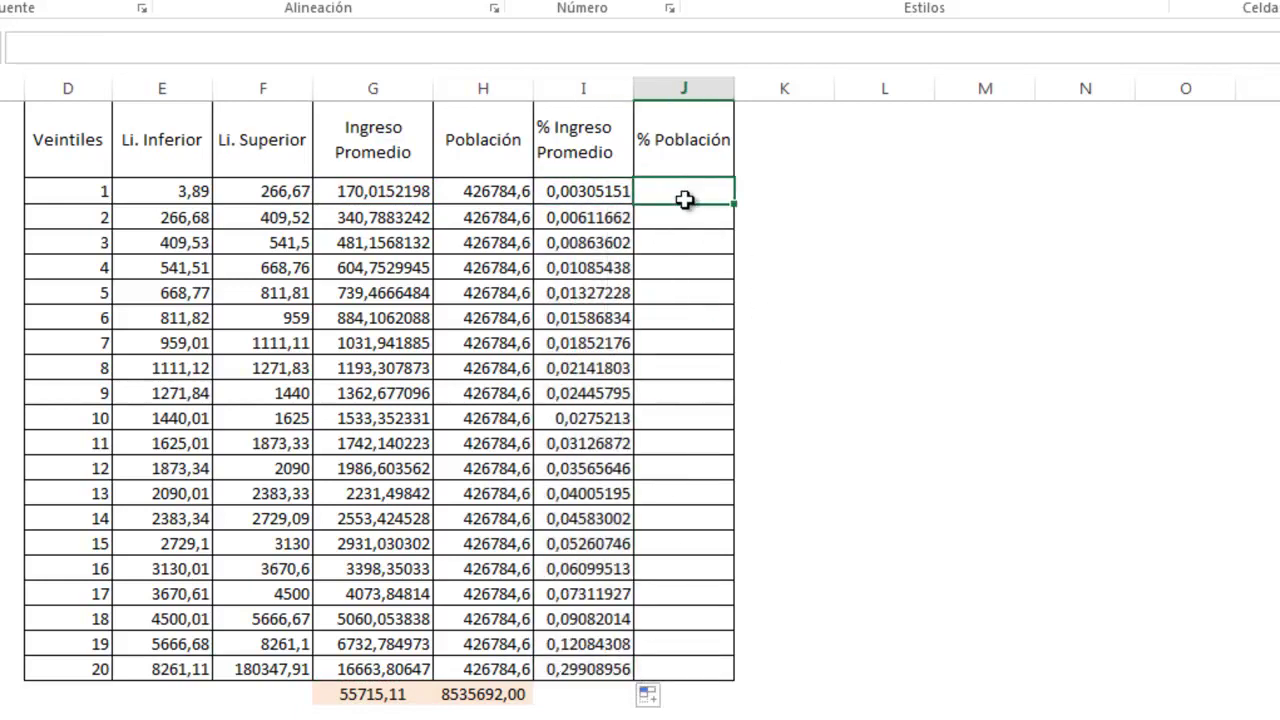
pyautogui.write('+')
pyautogui.click(478, 191)
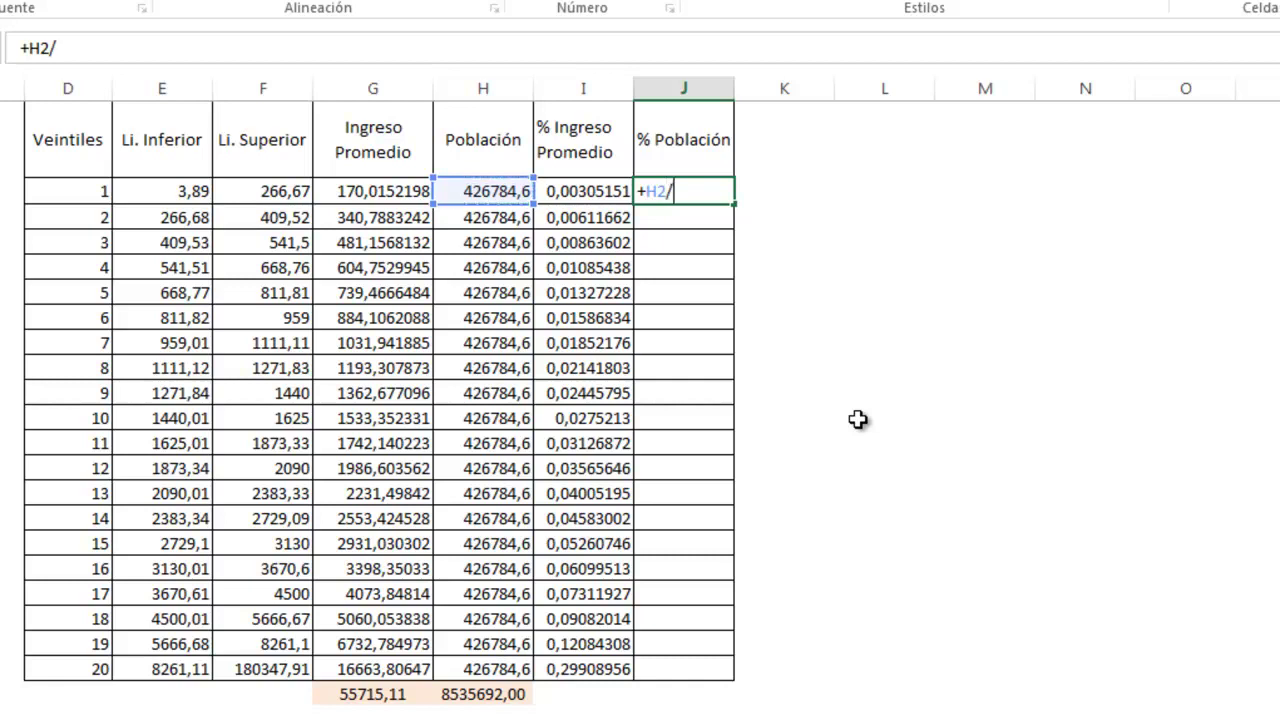
pyautogui.click(481, 693)
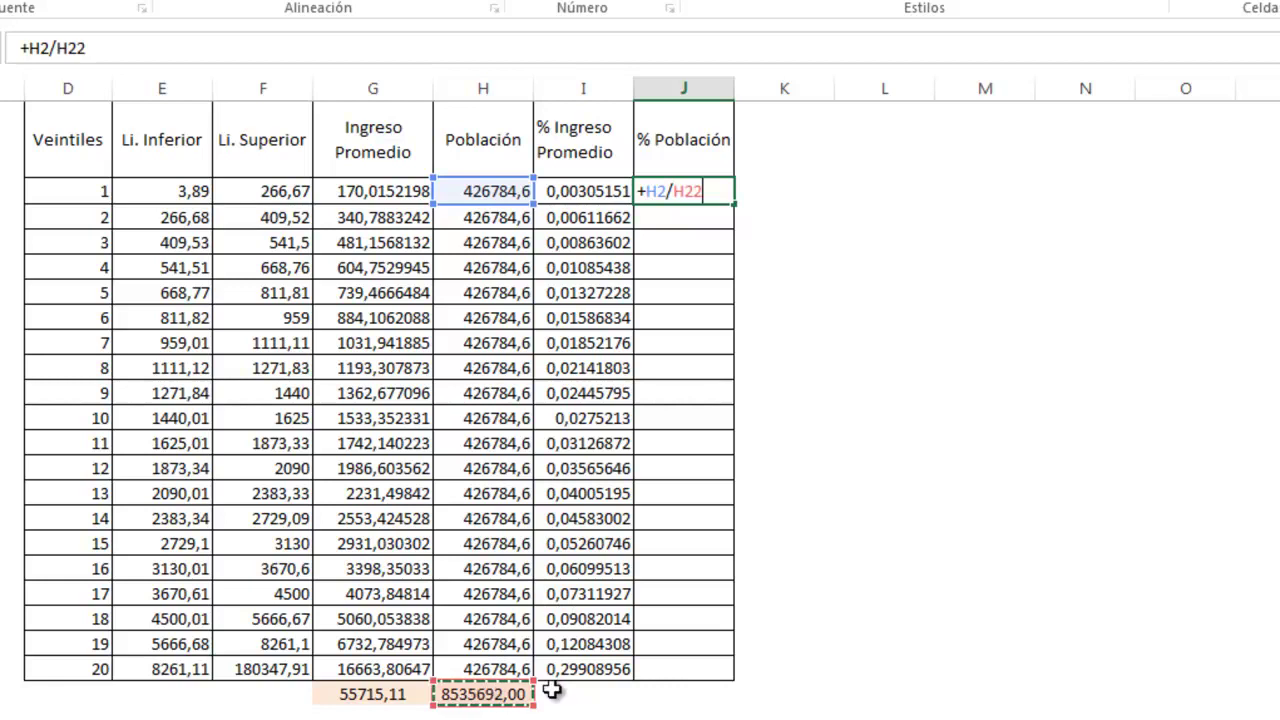
pyautogui.press('F4')
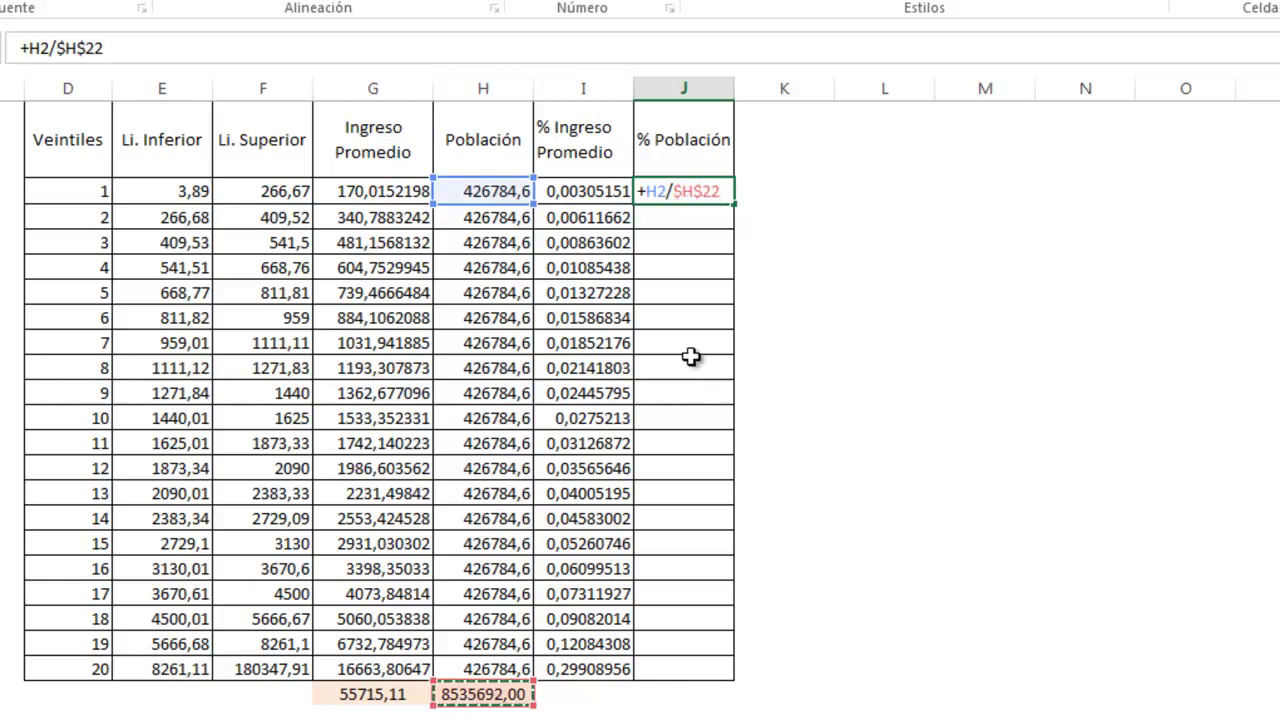
pyautogui.press('Return')
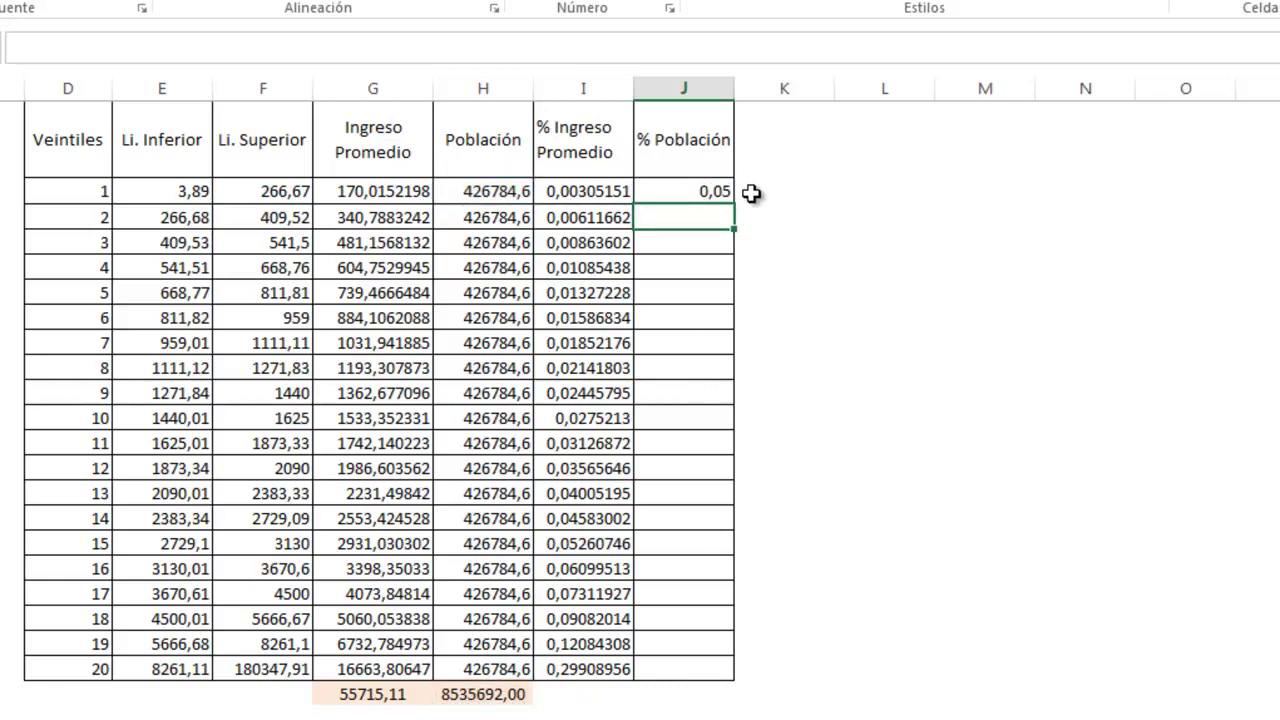
pyautogui.click(714, 190)
pyautogui.moveTo(734, 205); pyautogui.dragTo(708, 670)
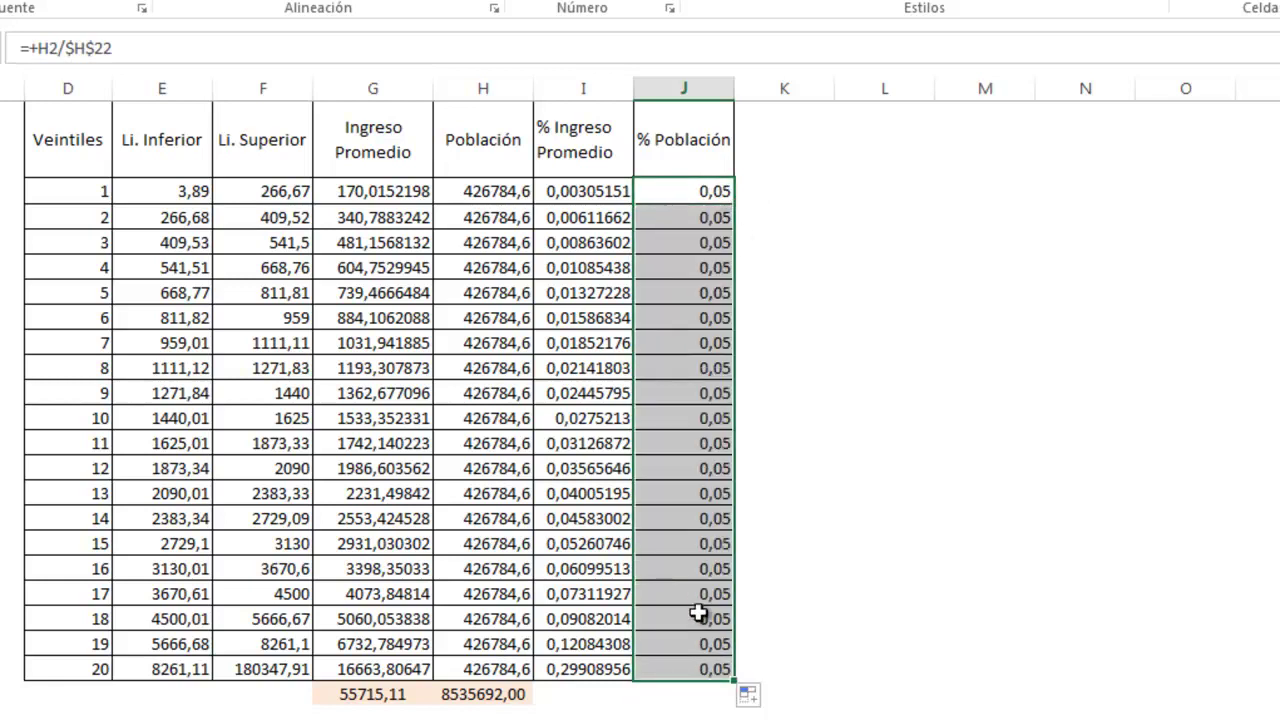
# Copy the I1 header text into K1 and extend it to % Ingreso Promedio Acumulado
pyautogui.click(780, 141)
pyautogui.click(600, 143)
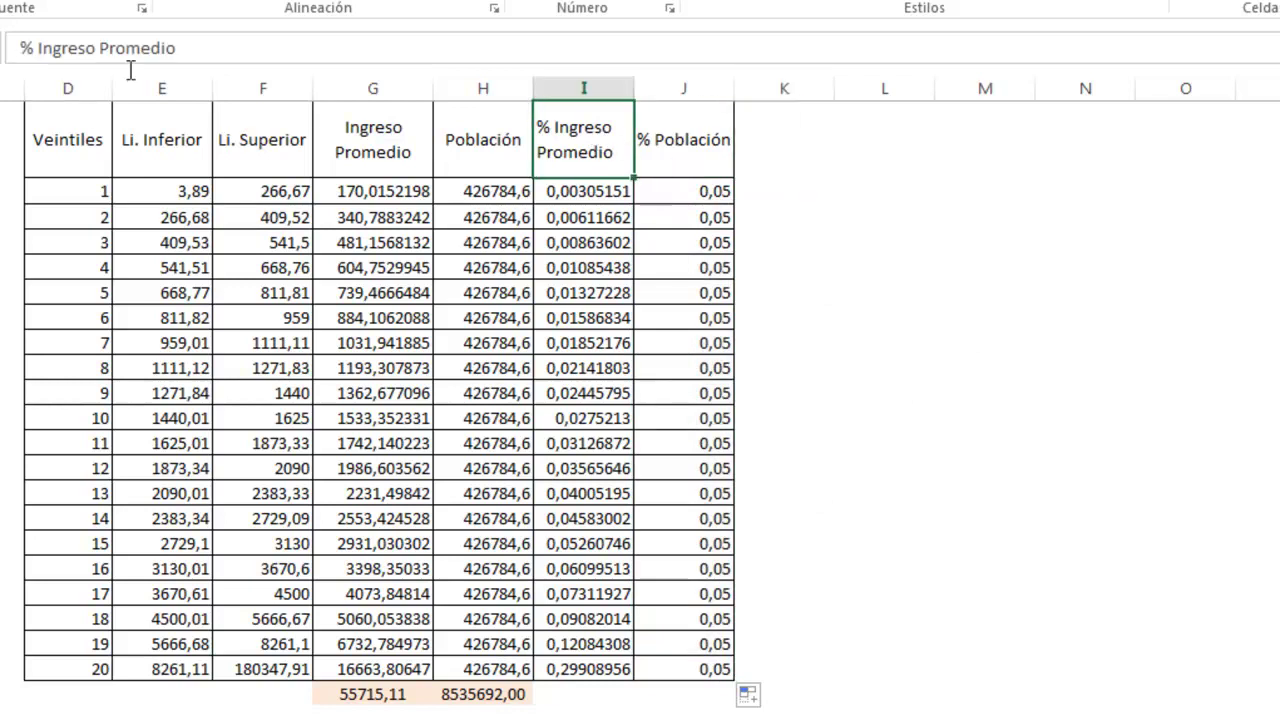
pyautogui.moveTo(183, 48); pyautogui.dragTo(20, 48)
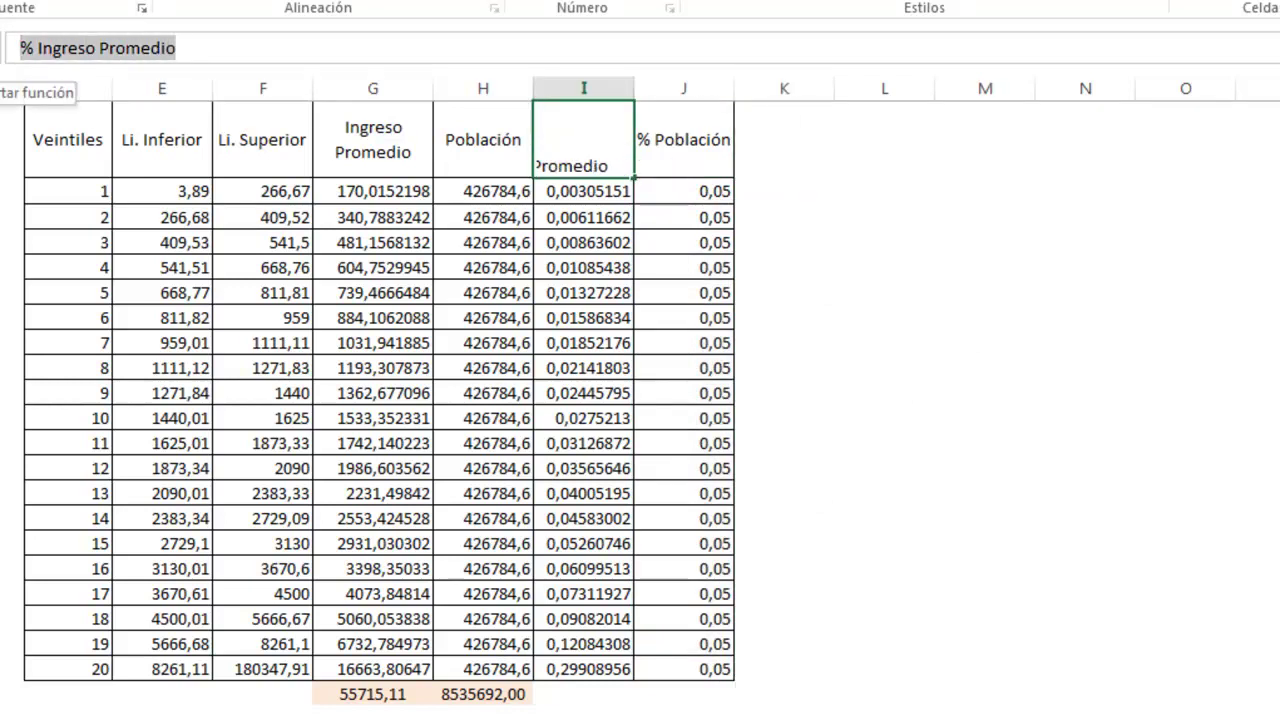
pyautogui.click(782, 145)
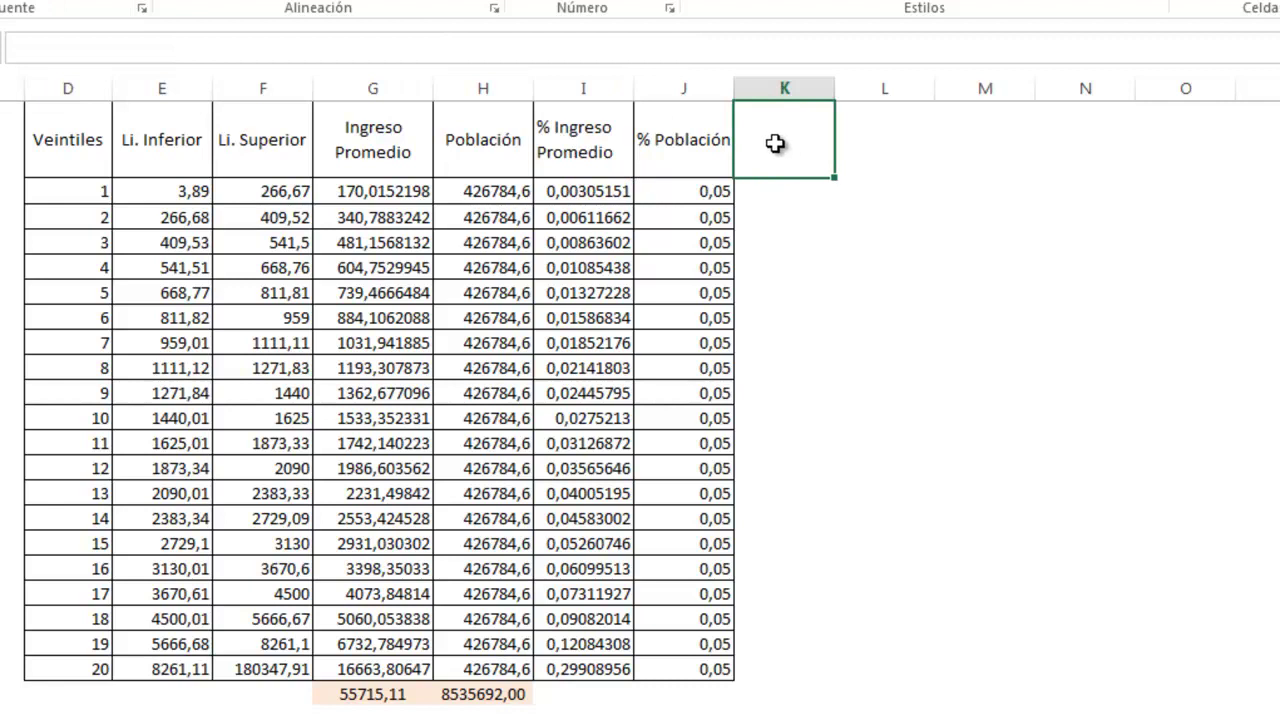
pyautogui.hotkey('ctrl', 'v')
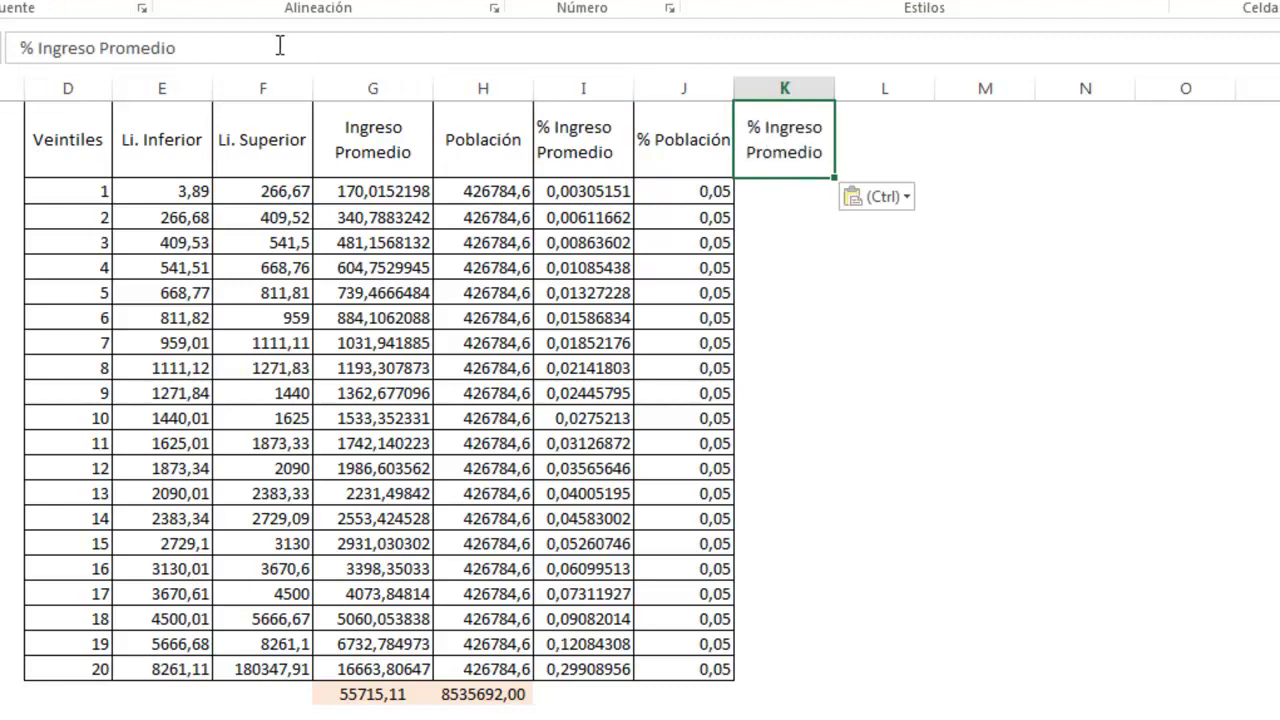
pyautogui.click(279, 46)
pyautogui.write('Acumulado')
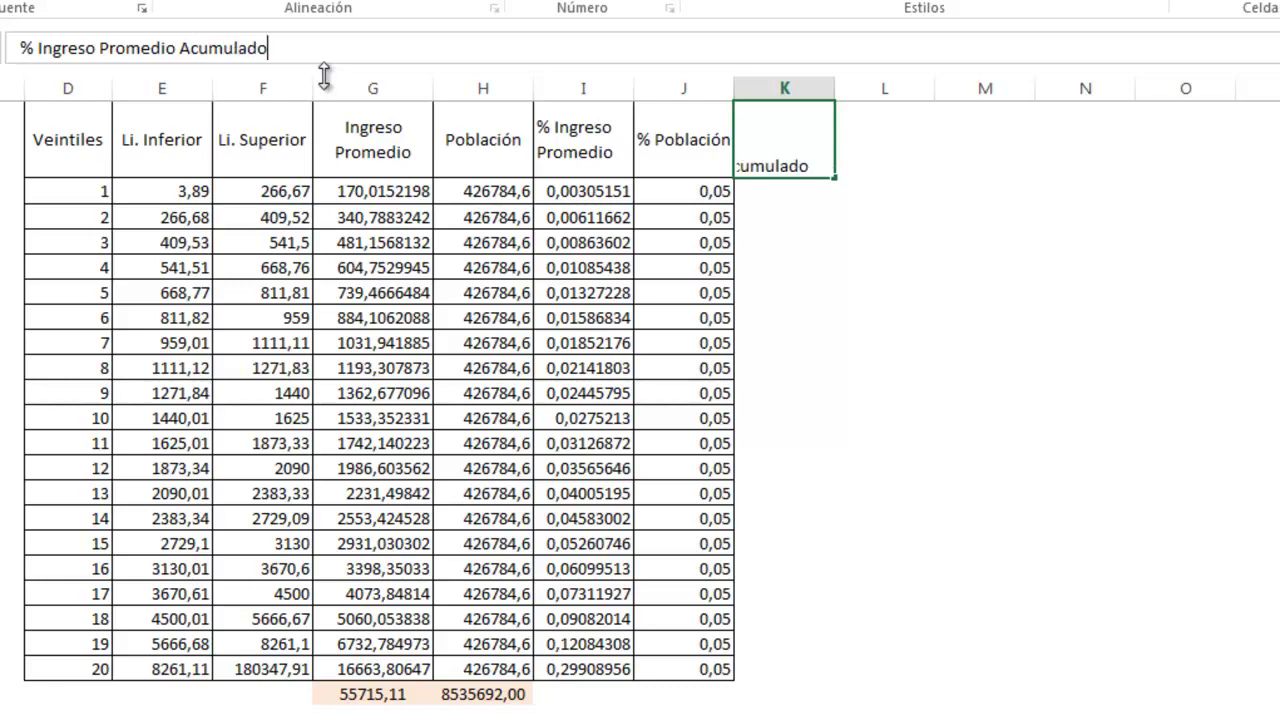
pyautogui.press('Return')
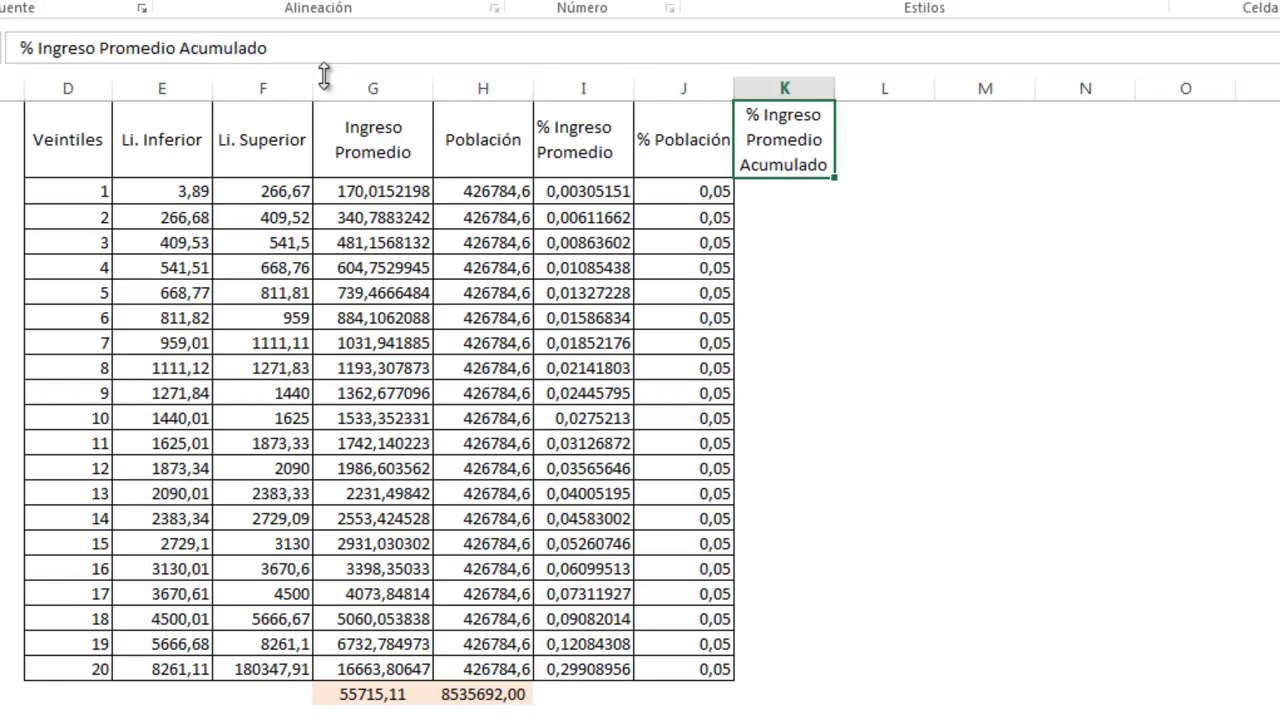
# Copy the J1 header text into L1 and extend it to % Población Acumulado
pyautogui.click(870, 148)
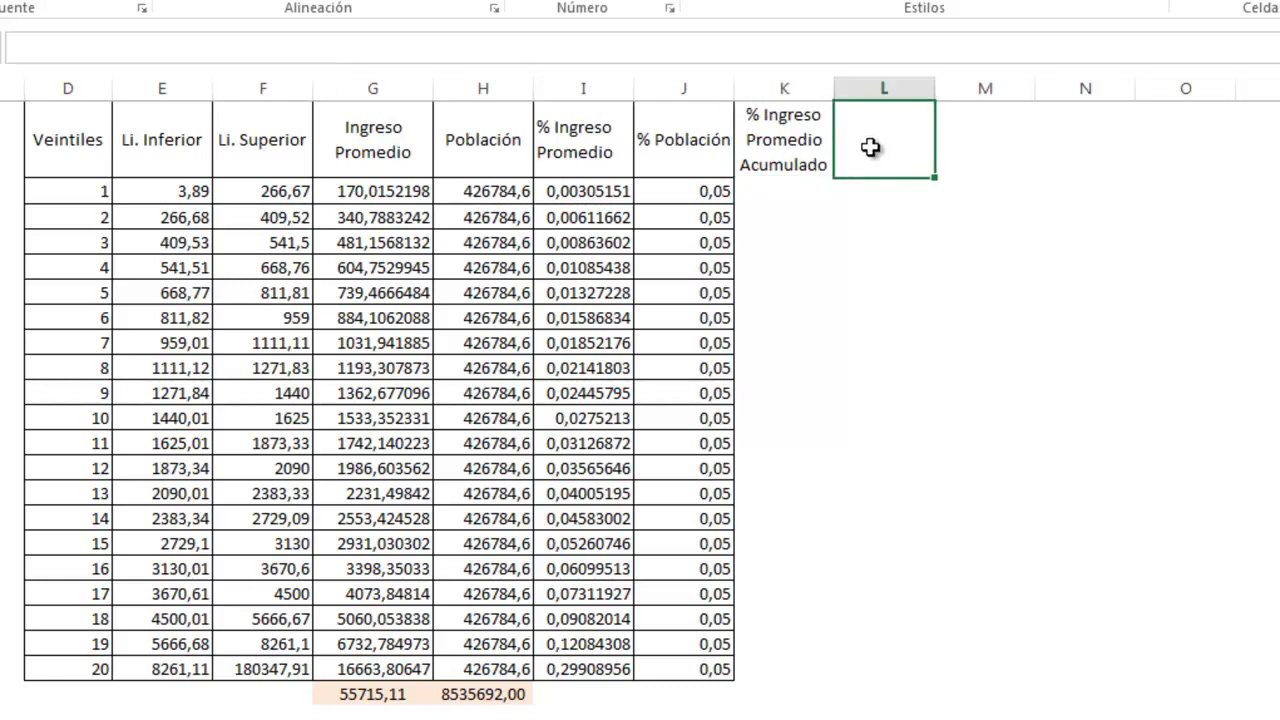
pyautogui.click(681, 152)
pyautogui.moveTo(138, 46); pyautogui.dragTo(18, 48)
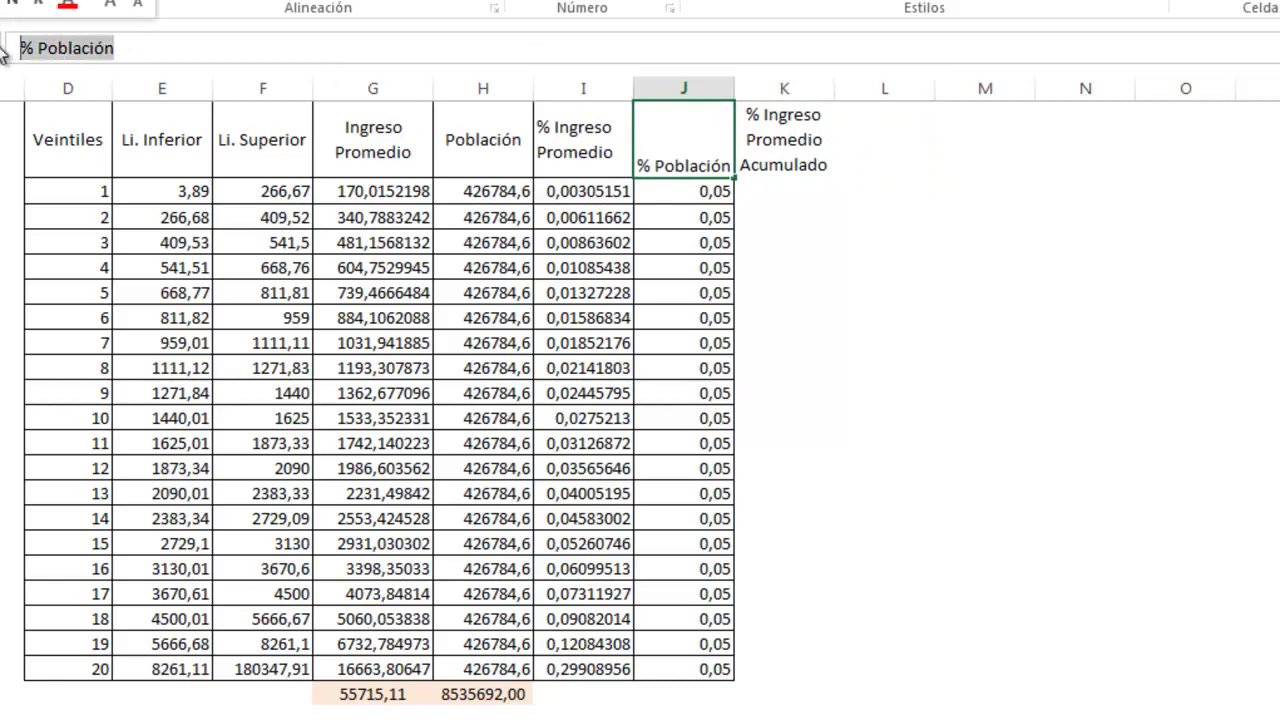
pyautogui.click(858, 150)
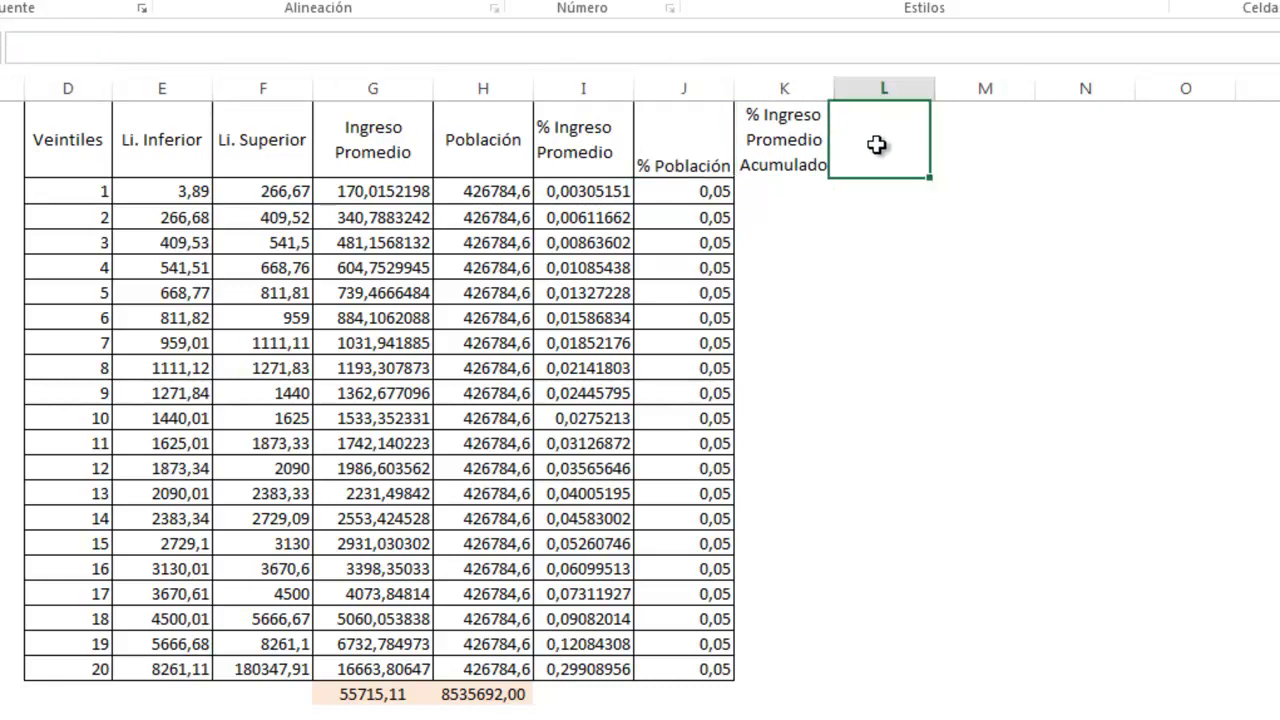
pyautogui.hotkey('ctrl', 'v')
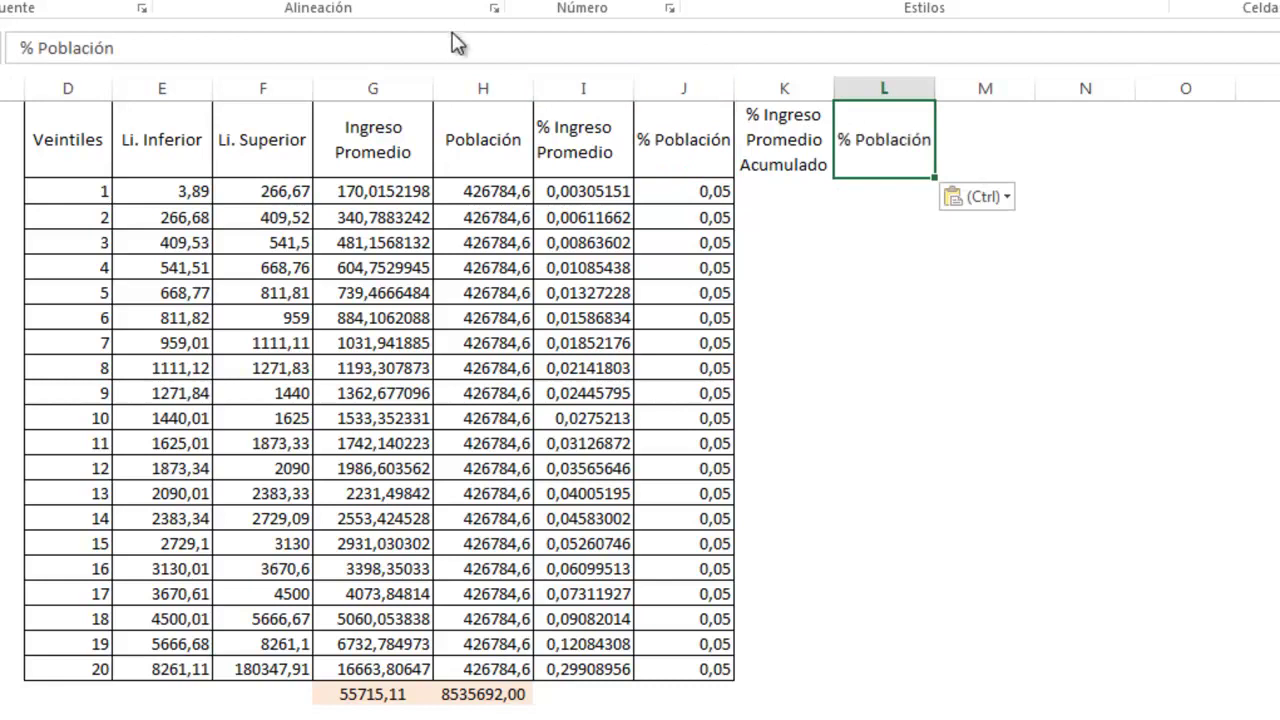
pyautogui.click(456, 36)
pyautogui.write('Acumulado')
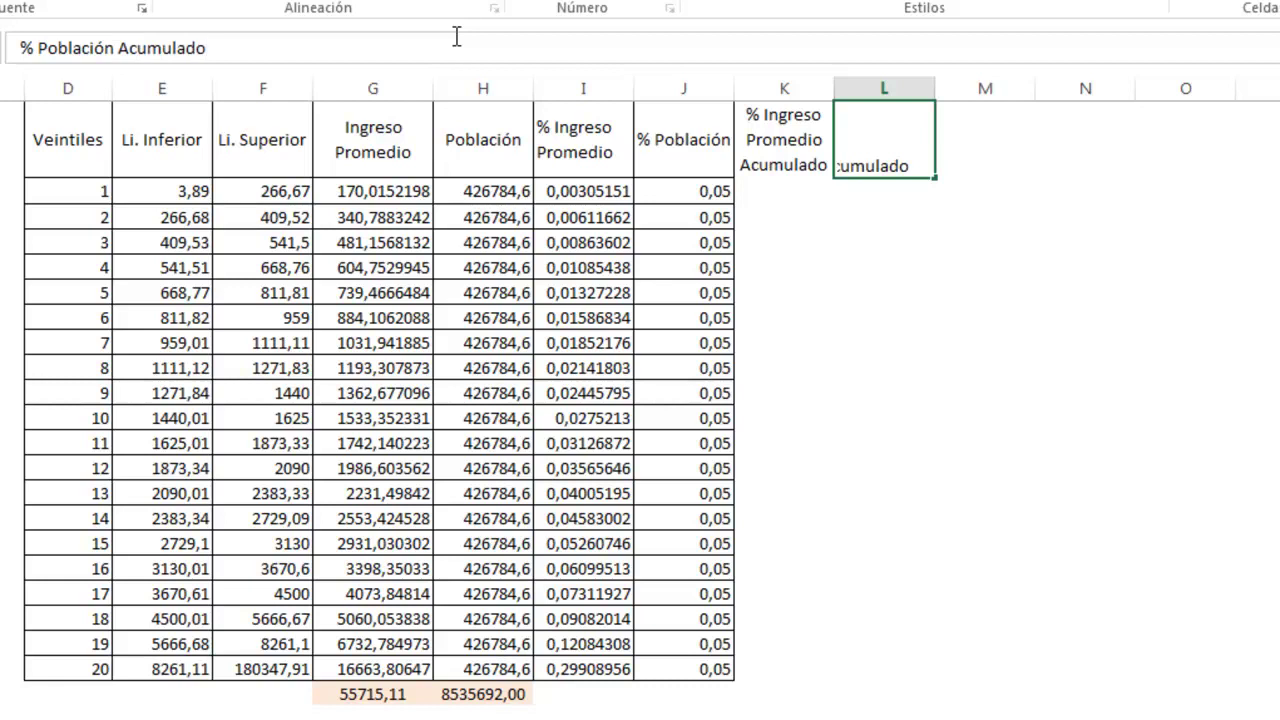
pyautogui.press('Return')
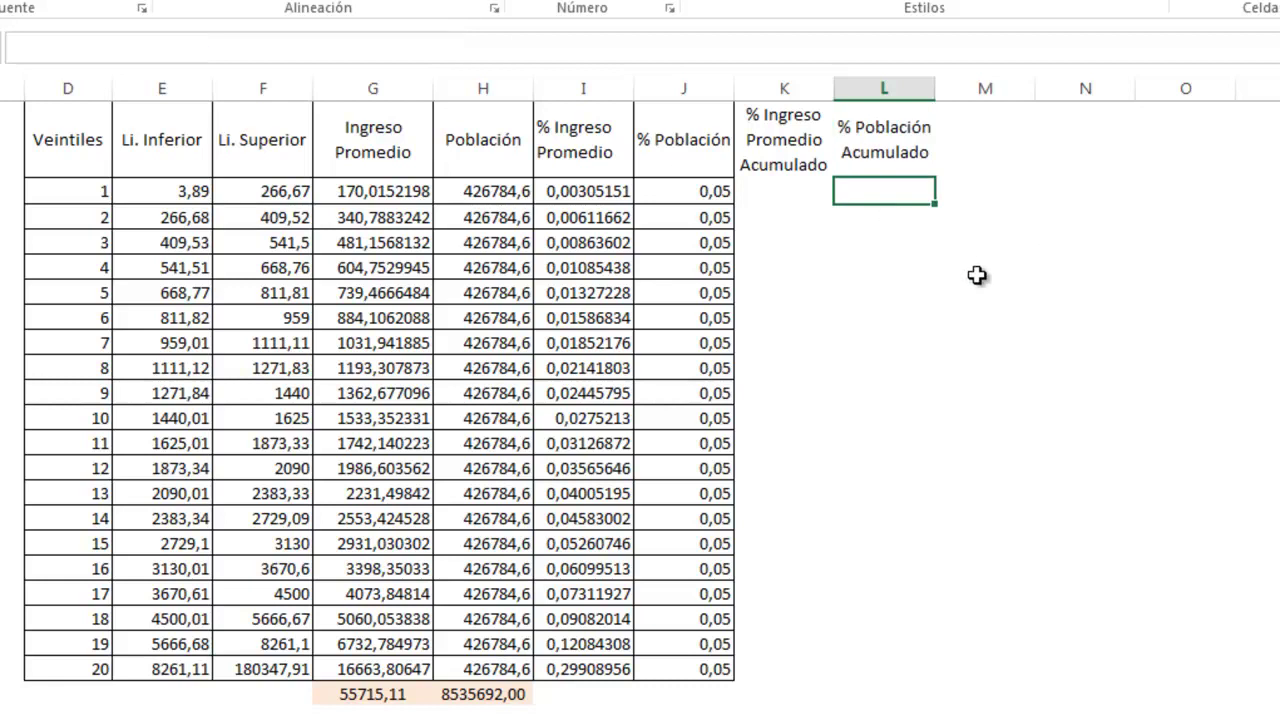
# Enter the first cumulative income share in K2 as +I2
pyautogui.click(799, 204)
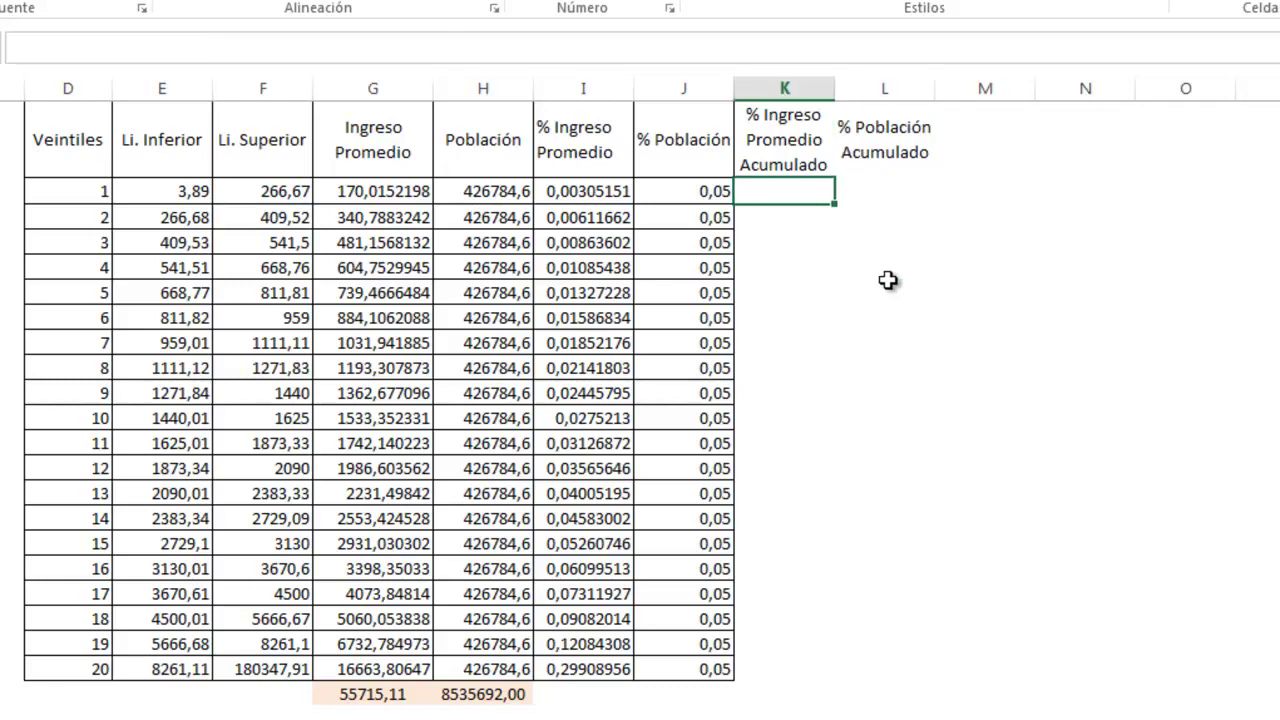
pyautogui.write('+')
pyautogui.click(595, 192)
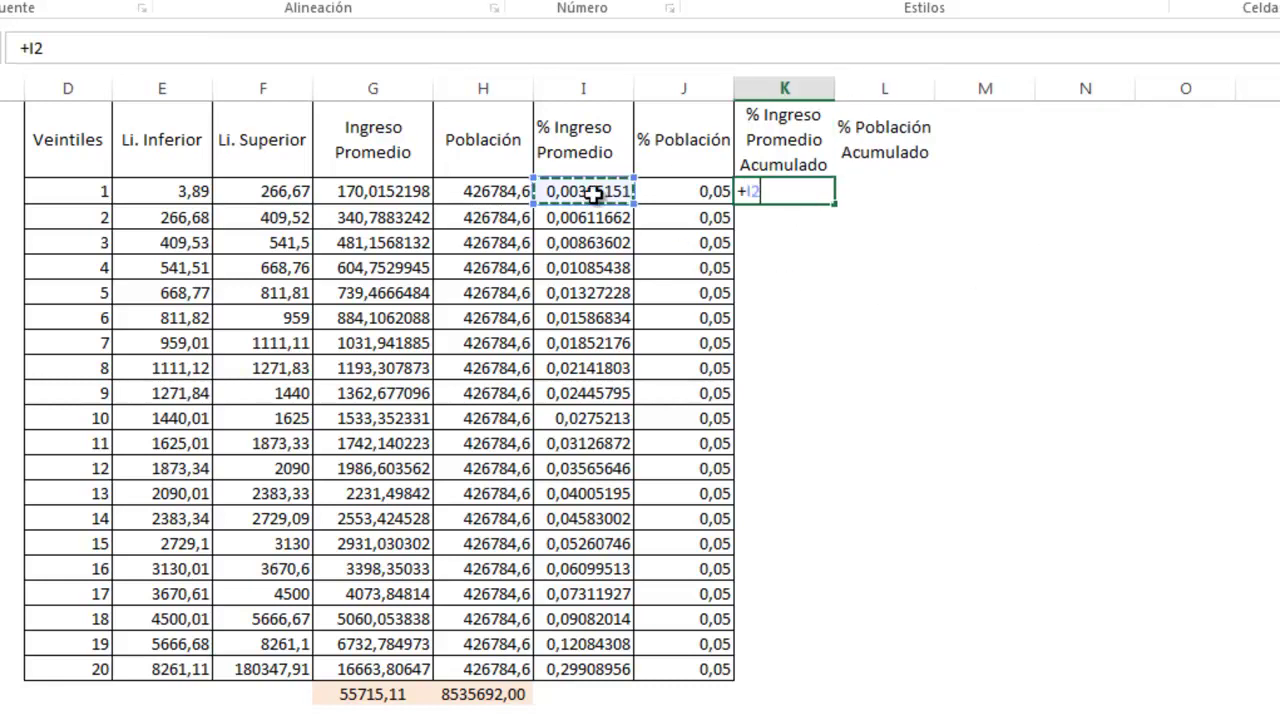
pyautogui.press('Return')
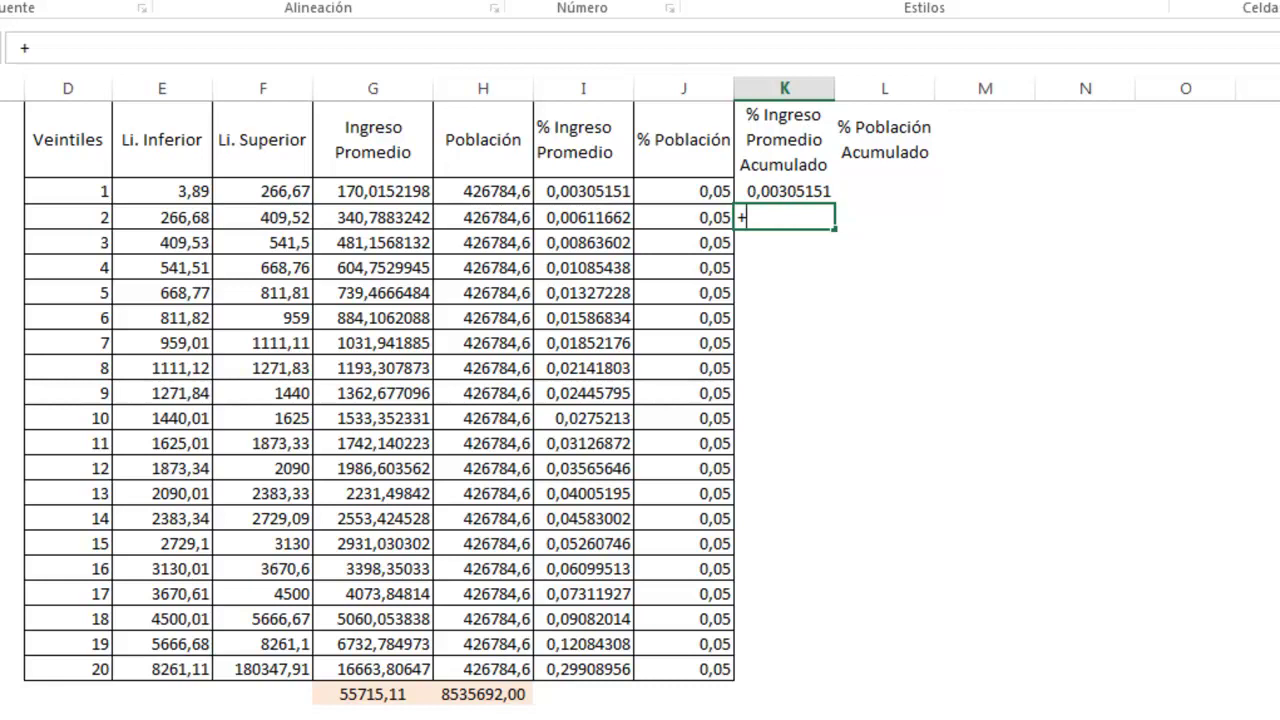
# Calculate the cumulative income share in K3 as +K2+I3 and fill the formula down through K21
pyautogui.click(786, 192)
pyautogui.click(790, 188)
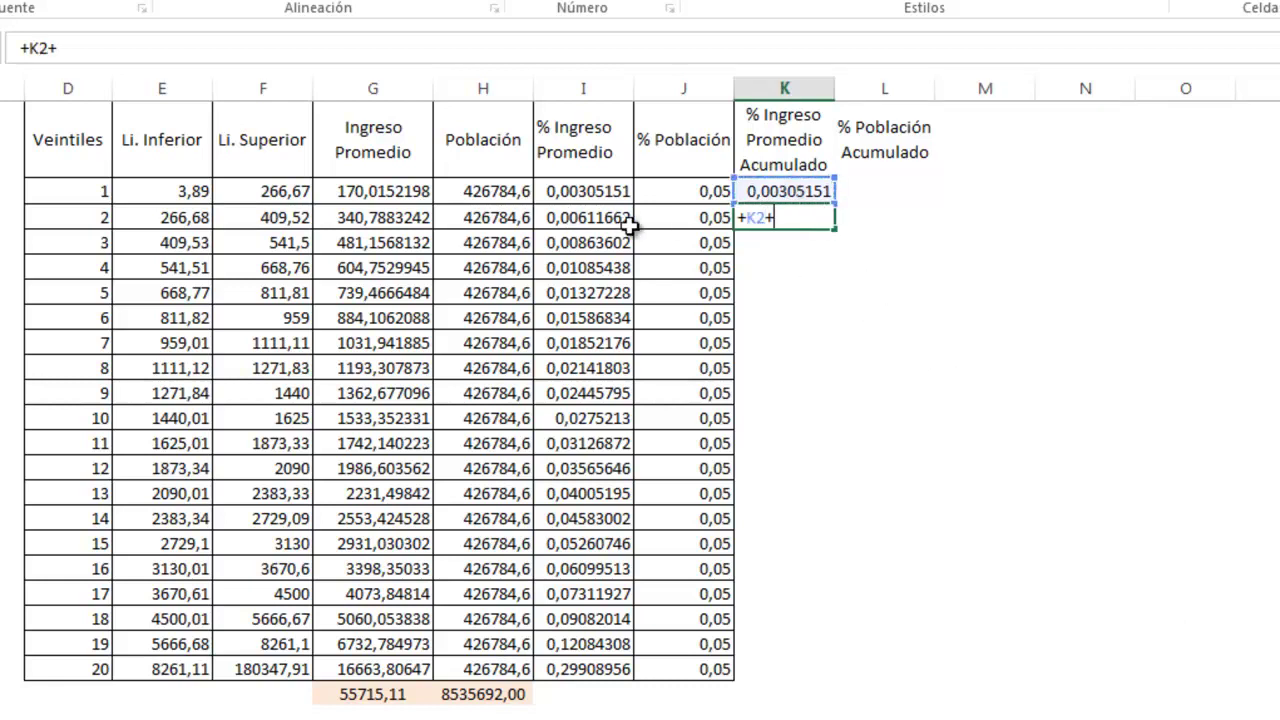
pyautogui.click(598, 220)
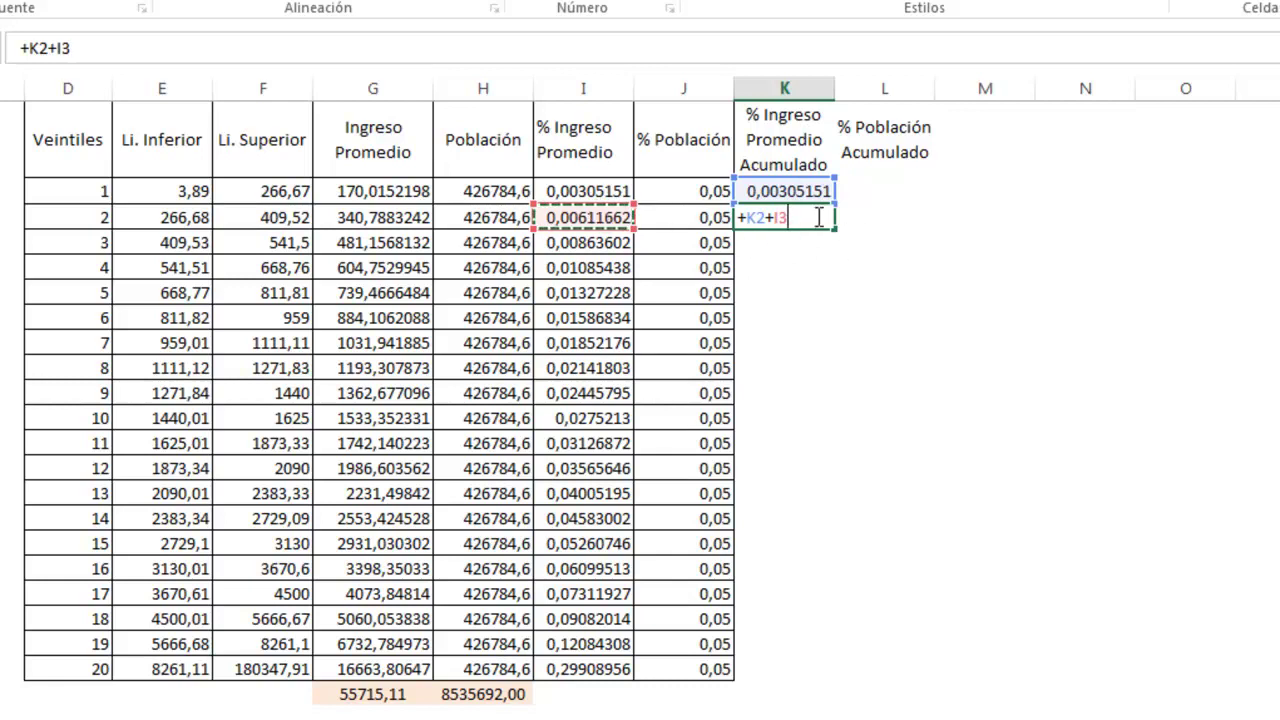
pyautogui.press('Return')
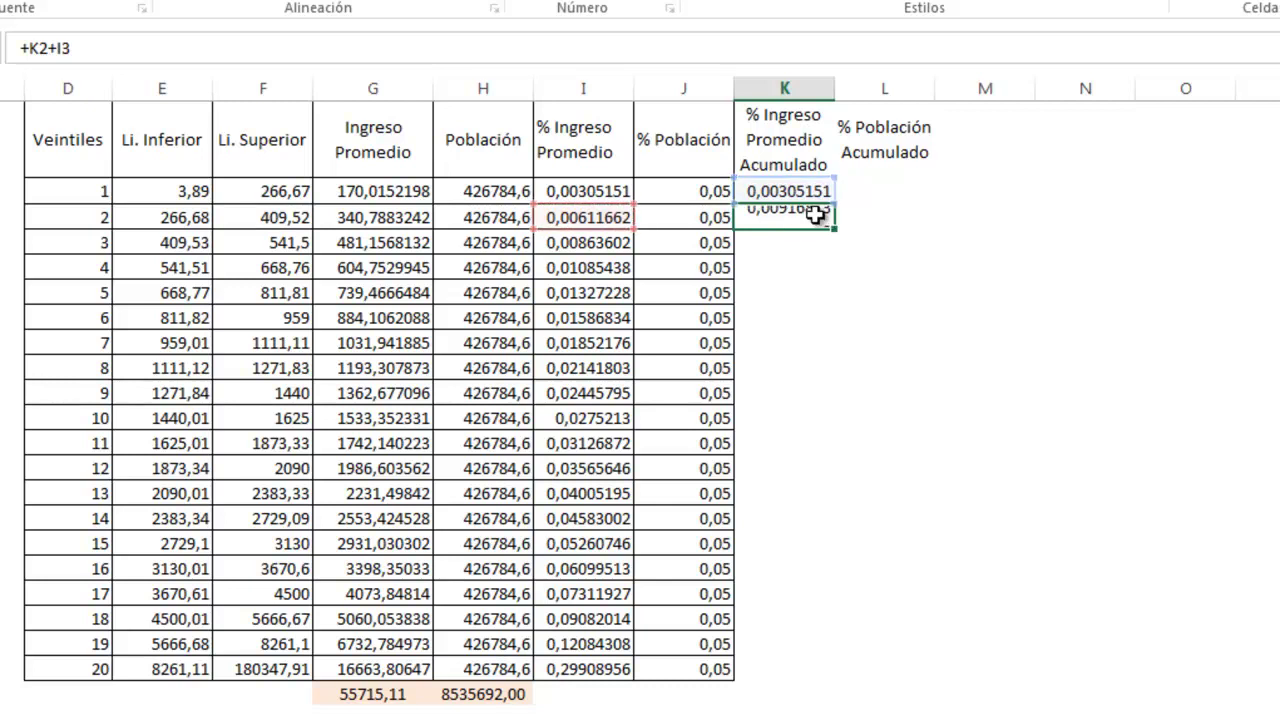
pyautogui.click(810, 215)
pyautogui.moveTo(835, 232)
pyautogui.mouseDown()
pyautogui.moveTo(849, 503)
pyautogui.moveTo(810, 672)
pyautogui.mouseUp()
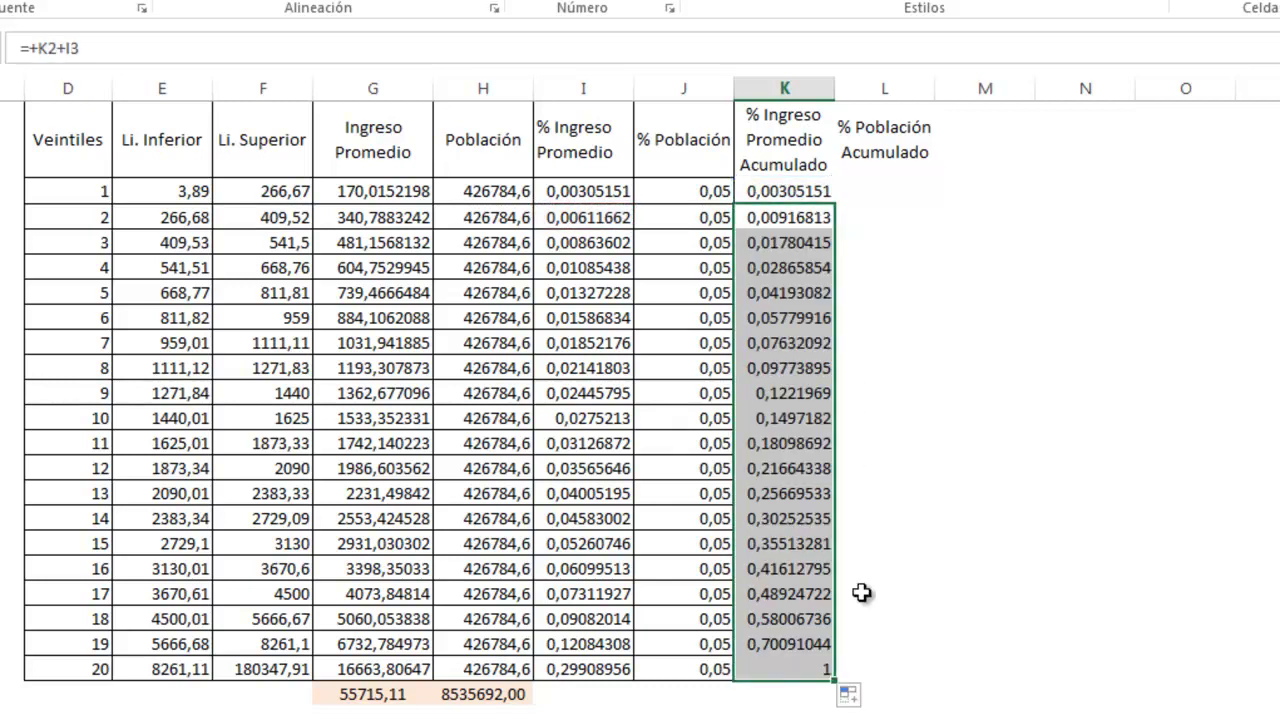
# Inspect the filled cumulative income formula in K5 and the cells it references
pyautogui.click(818, 231)
pyautogui.press('Left')
pyautogui.press('Left')
pyautogui.click(819, 268)
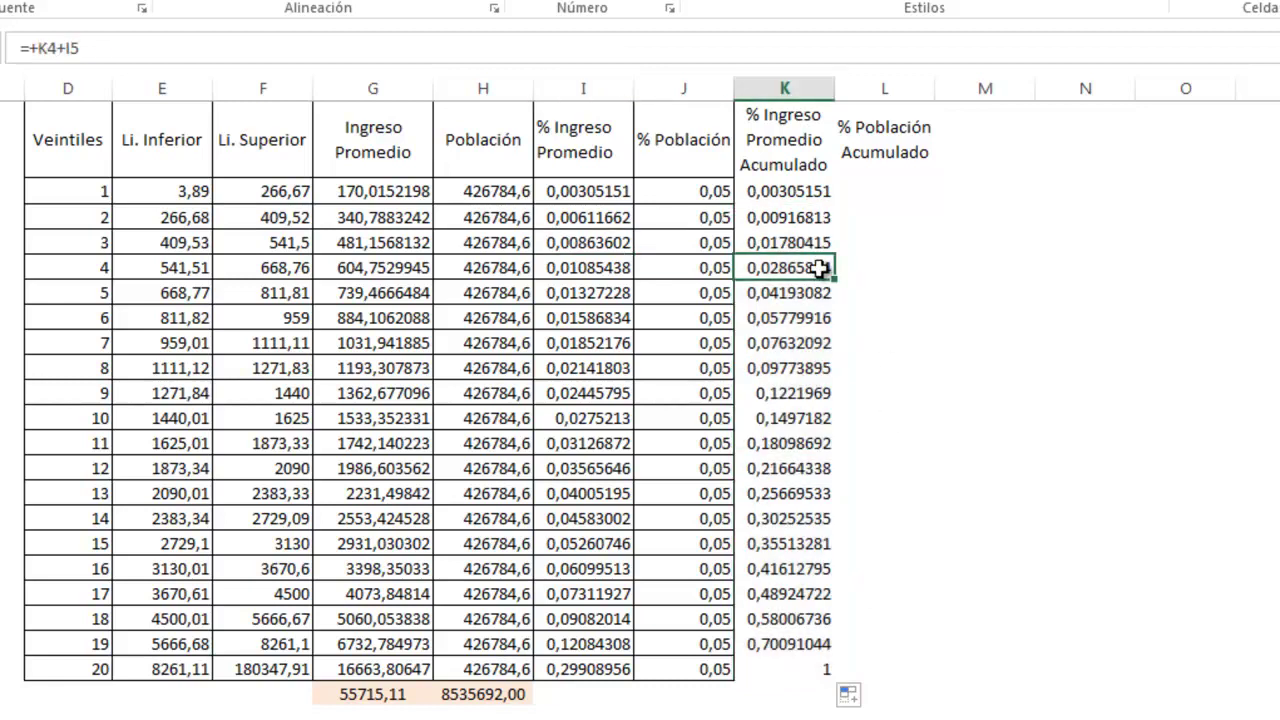
pyautogui.doubleClick(818, 268)
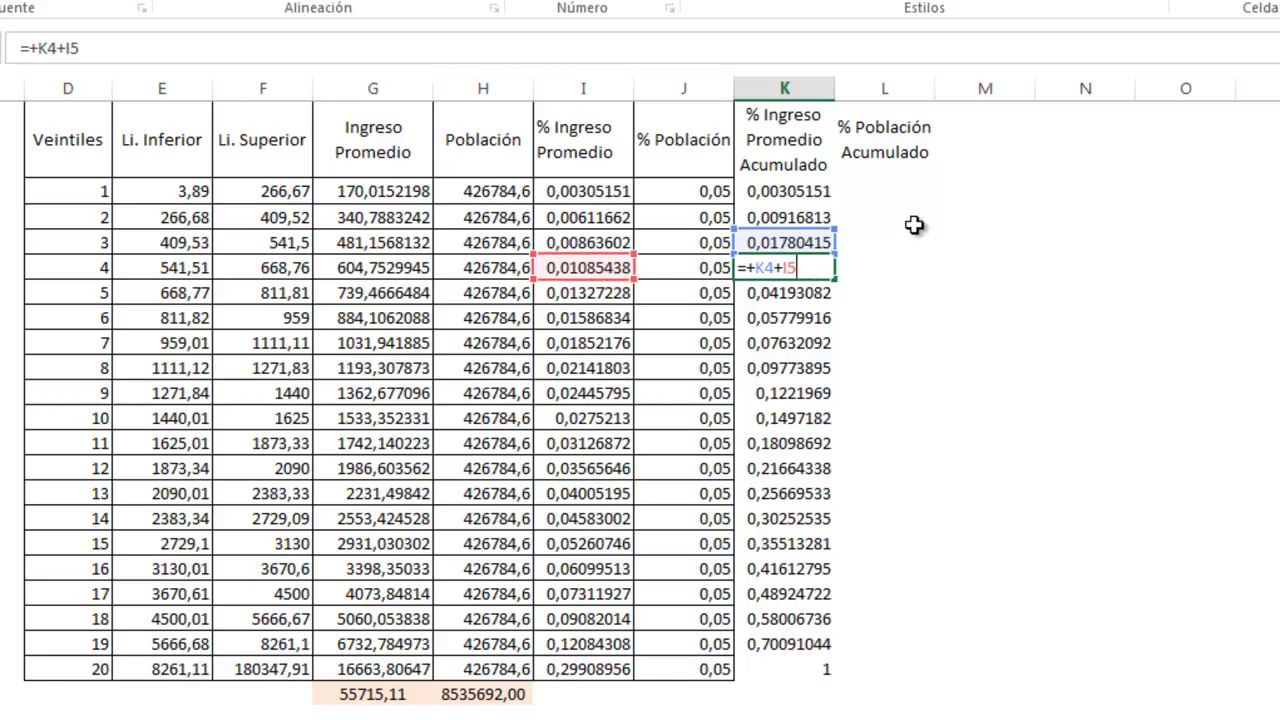
pyautogui.hotkey('ctrl', 'Return')
# Enter the first cumulative population share in L2 as +J2
pyautogui.click(895, 194)
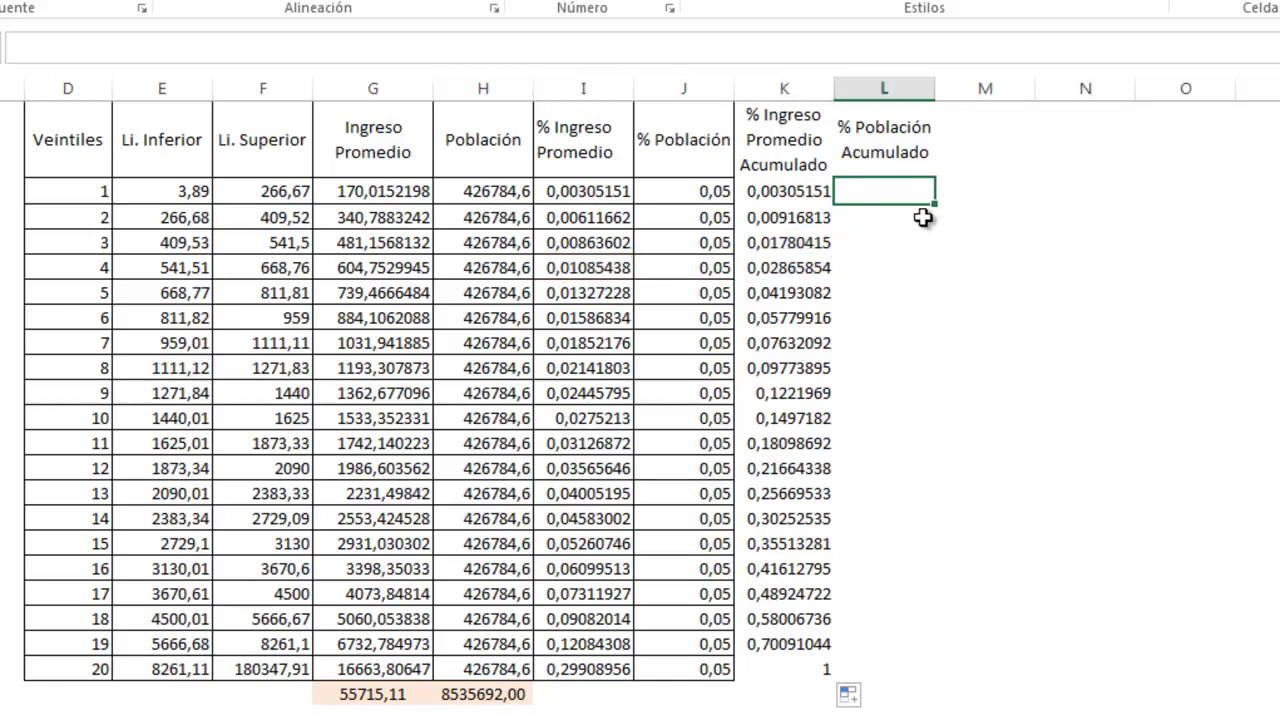
pyautogui.write('+')
pyautogui.click(705, 194)
pyautogui.press('Return')
# Calculate the cumulative population share in L3 as +L2+J3 and fill the formula down through L21
pyautogui.write('+')
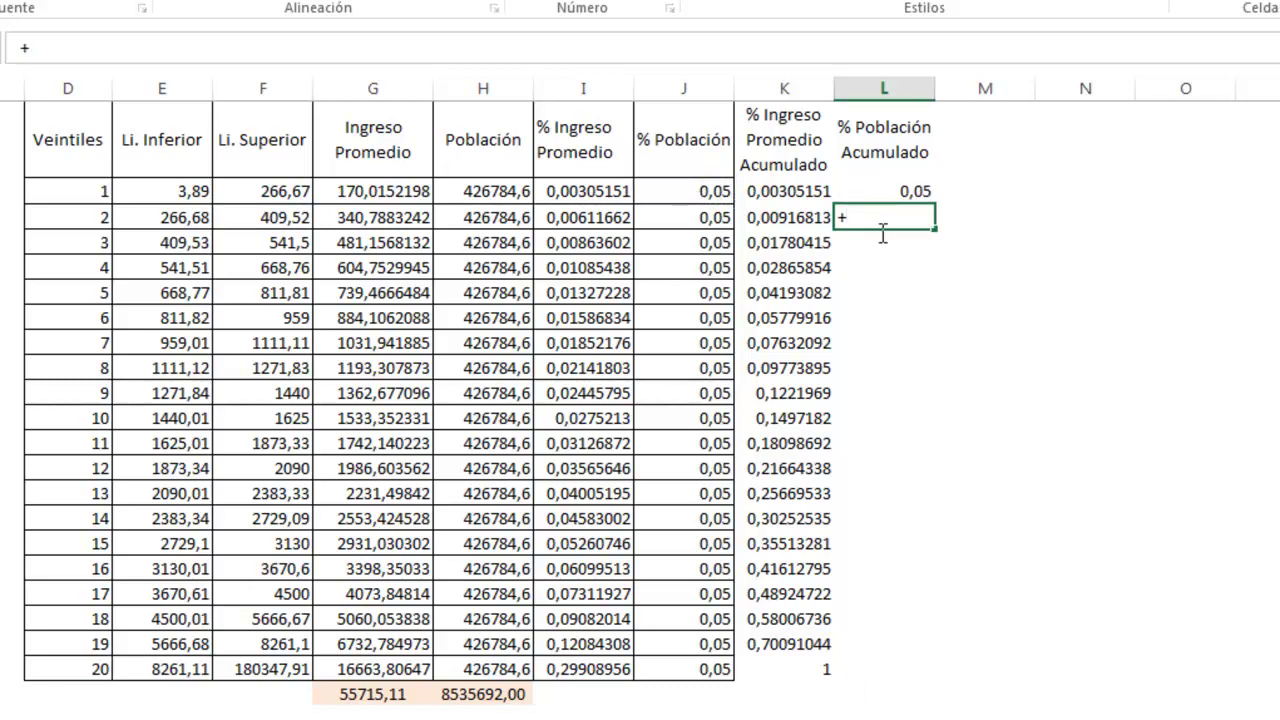
pyautogui.click(895, 194)
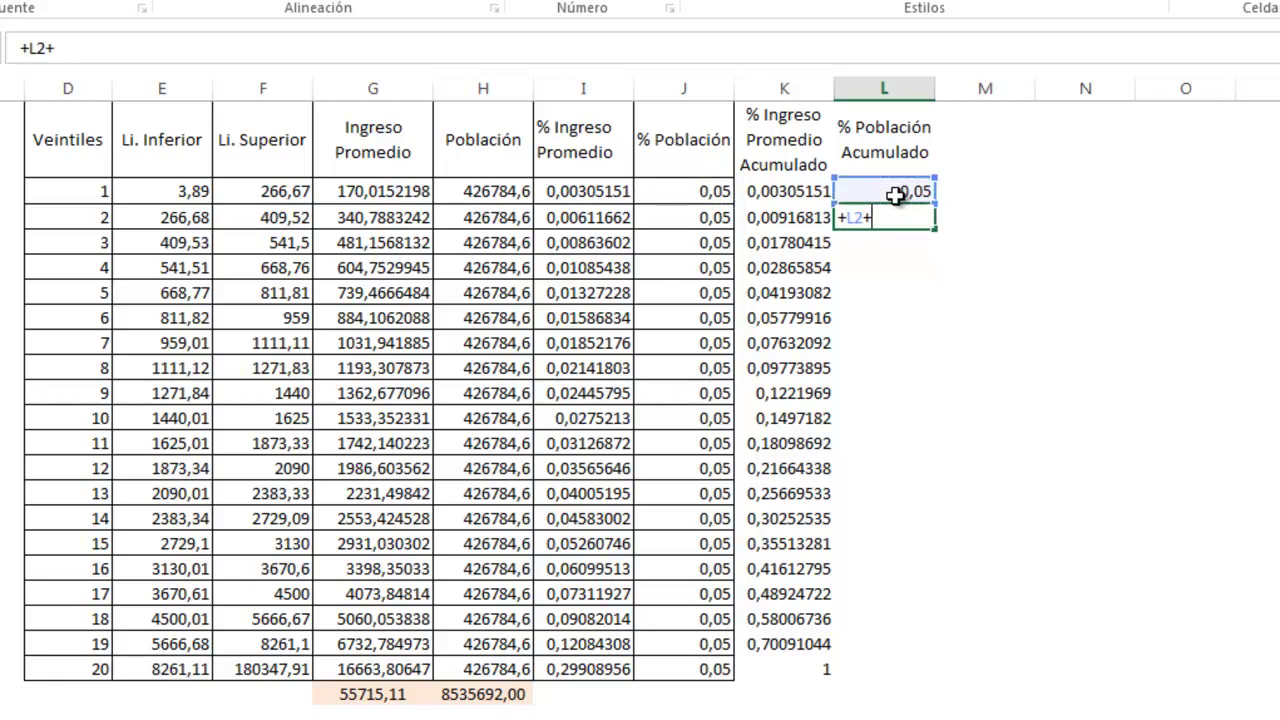
pyautogui.write('+')
pyautogui.click(716, 217)
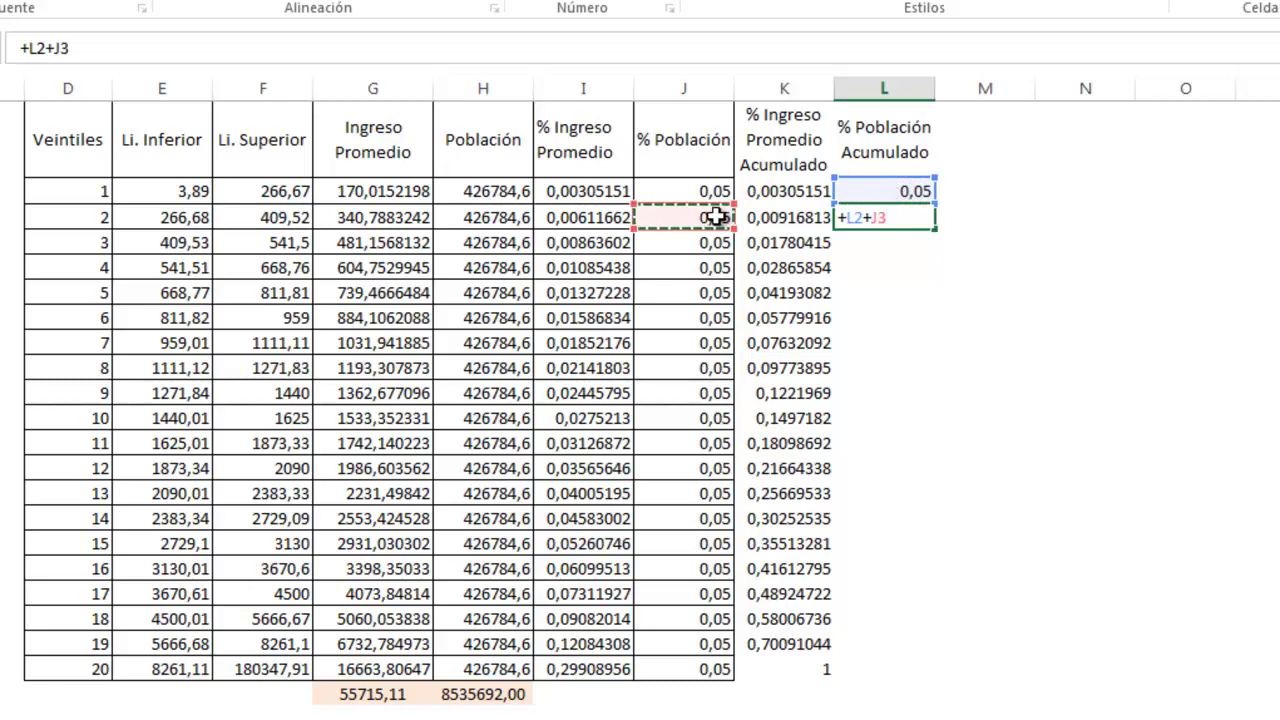
pyautogui.press('Return')
pyautogui.click(934, 222)
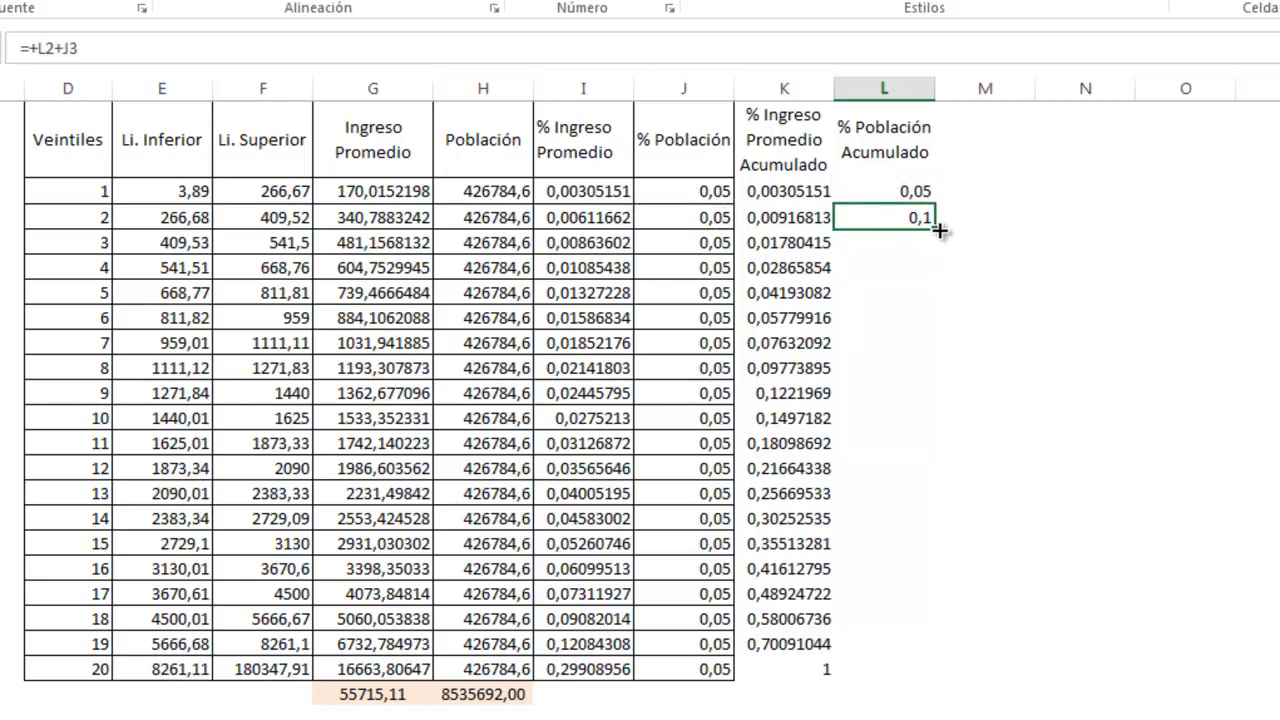
pyautogui.doubleClick(936, 232)
# Apply cell borders to the two cumulative percentage columns, K1:L21
pyautogui.moveTo(786, 145)
pyautogui.mouseDown()
pyautogui.moveTo(783, 132)
pyautogui.moveTo(903, 712)
pyautogui.mouseUp()
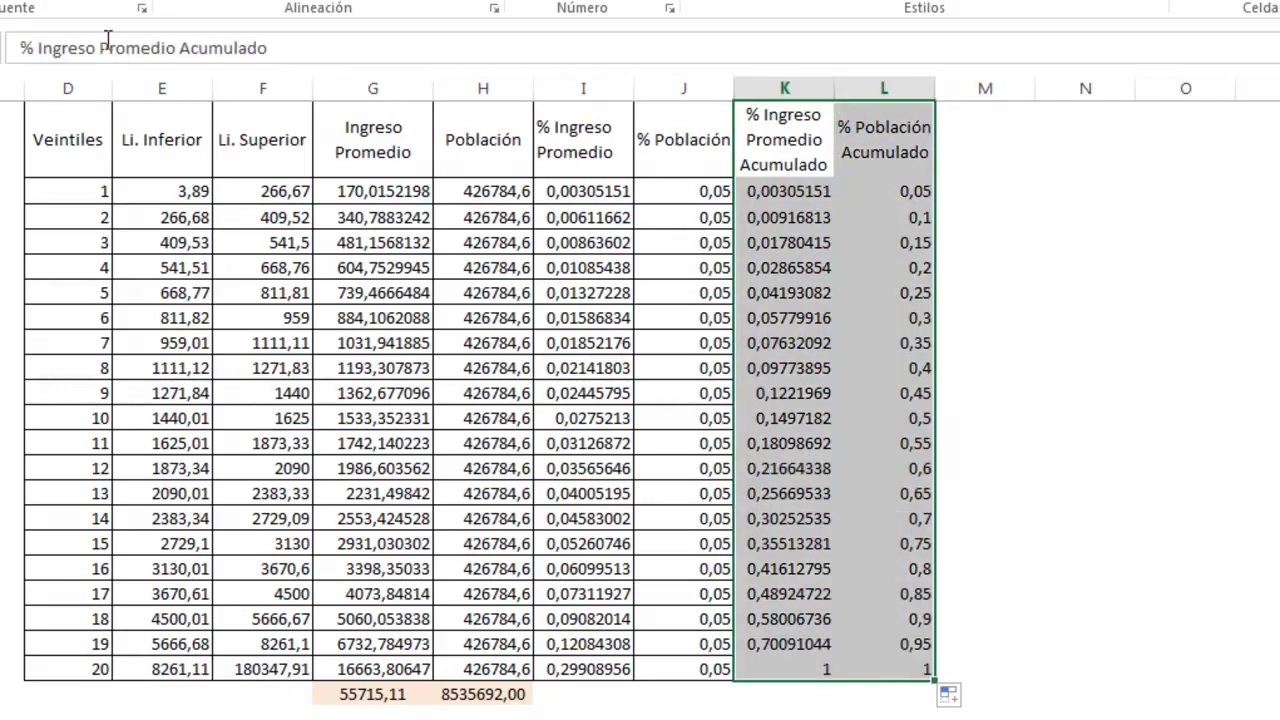
pyautogui.click(1102, 465)
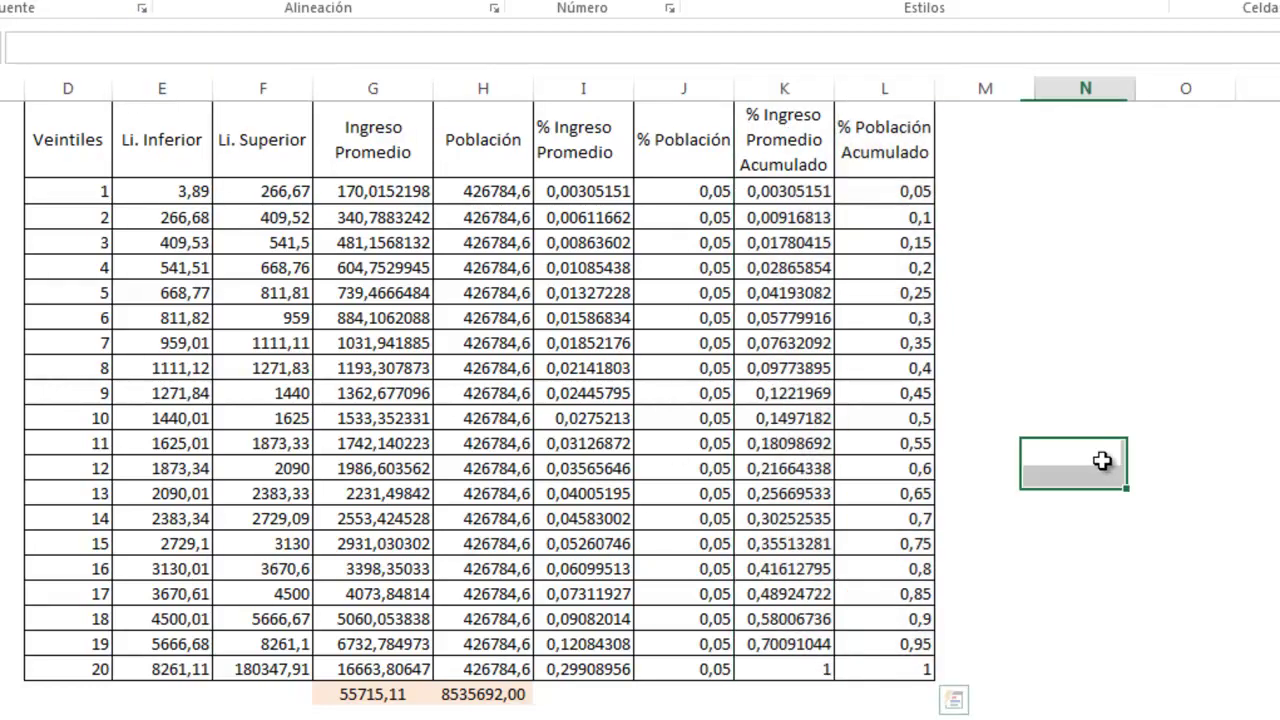
pyautogui.moveTo(783, 190)
pyautogui.mouseDown()
pyautogui.moveTo(903, 546)
pyautogui.moveTo(913, 650)
pyautogui.moveTo(933, 649)
pyautogui.moveTo(878, 292)
pyautogui.moveTo(900, 622)
pyautogui.mouseUp()
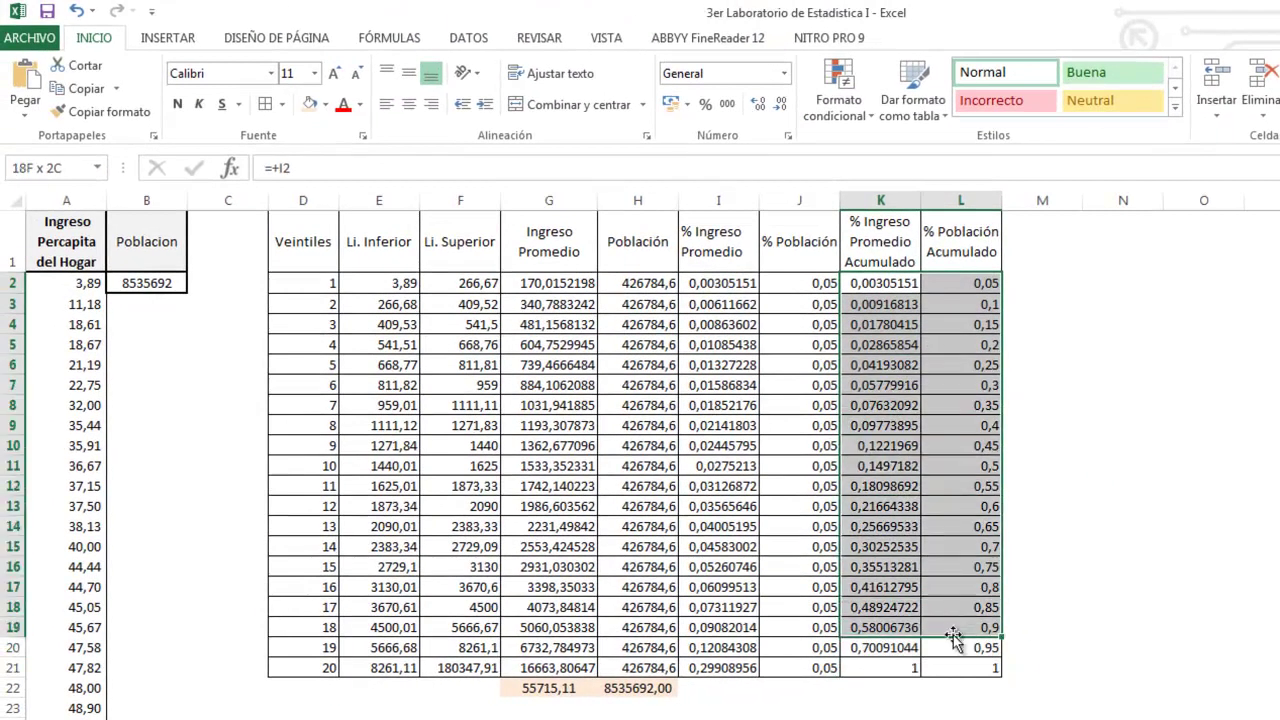
# Insert an empty scatter chart with smooth lines and markers and move it over columns B to H
pyautogui.click(1088, 412)
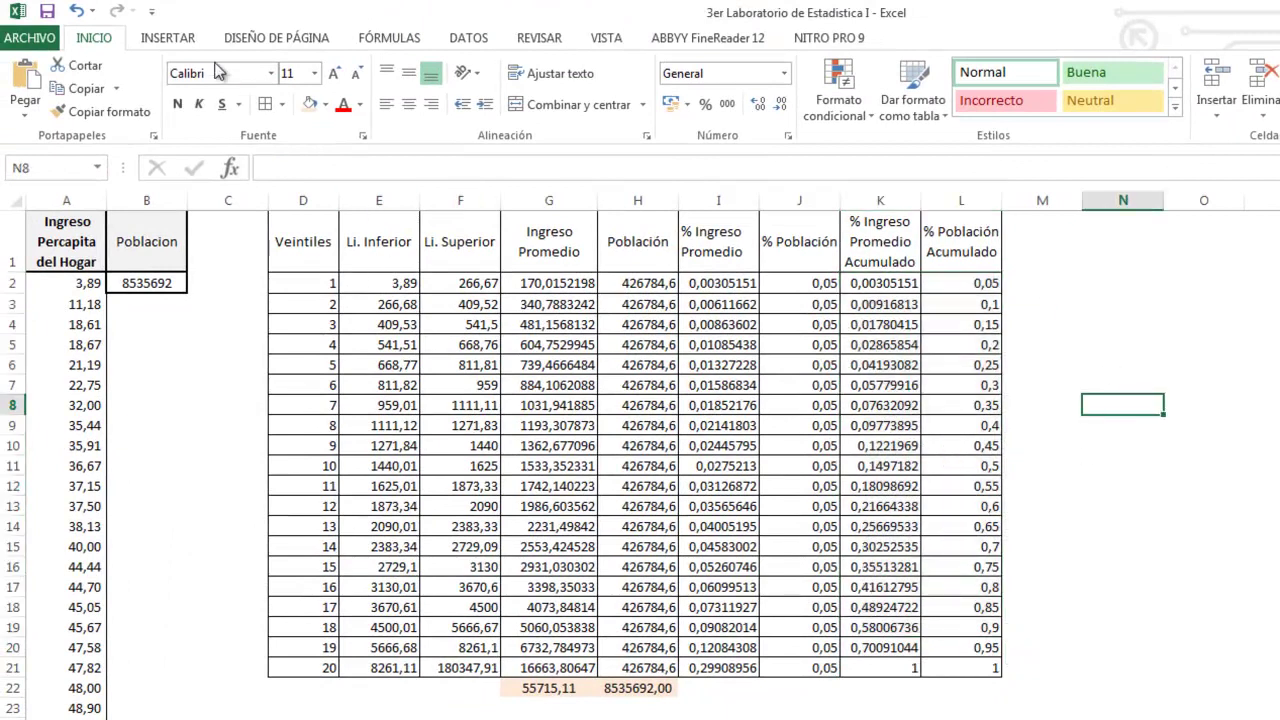
pyautogui.click(170, 40)
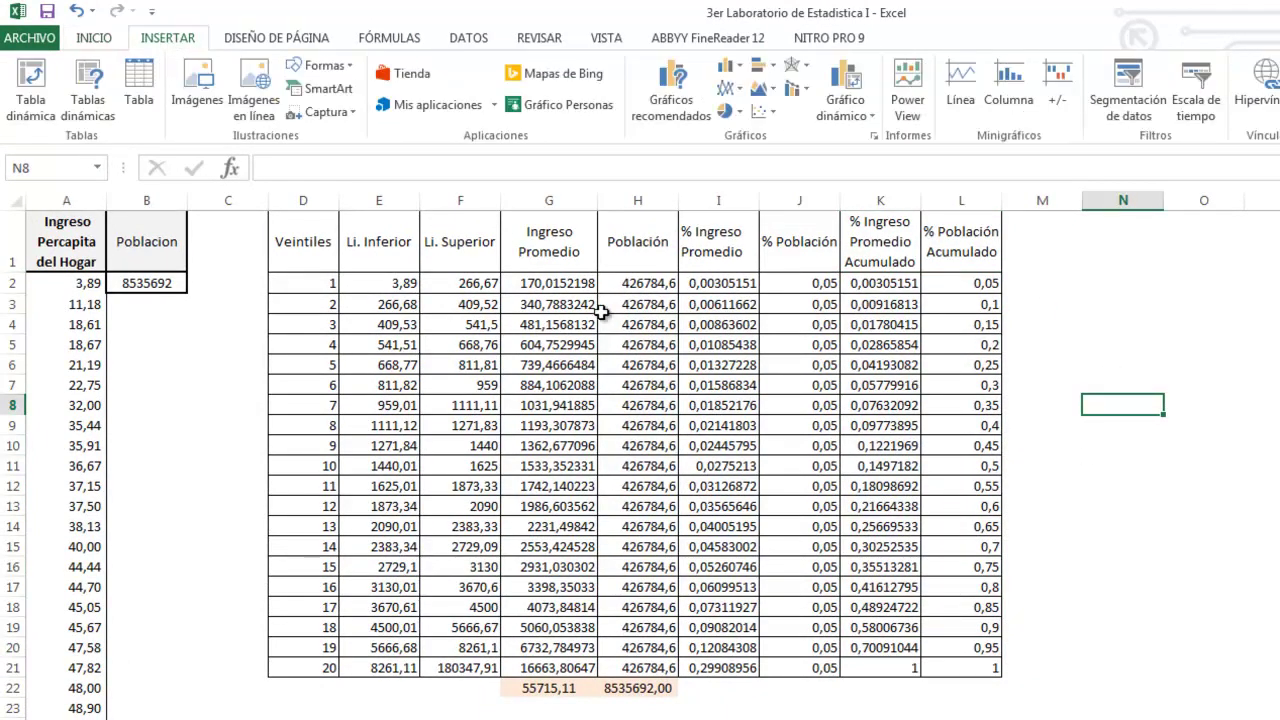
pyautogui.click(763, 112)
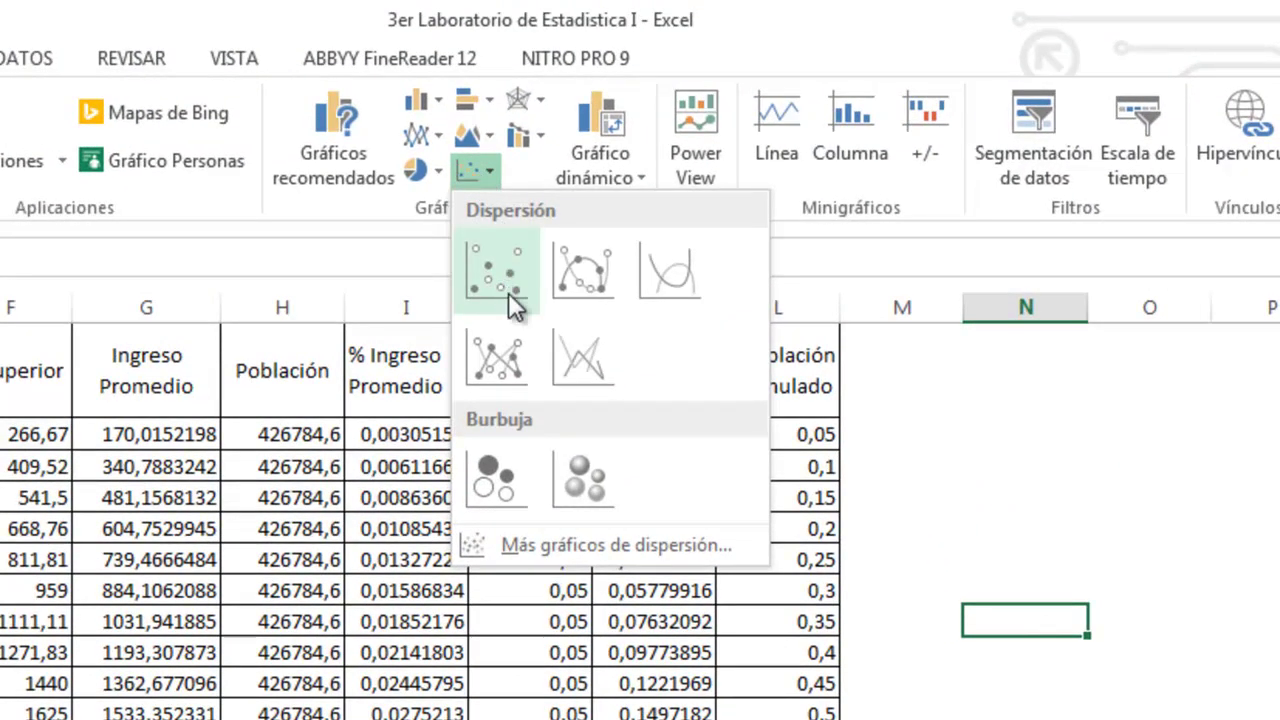
pyautogui.click(589, 268)
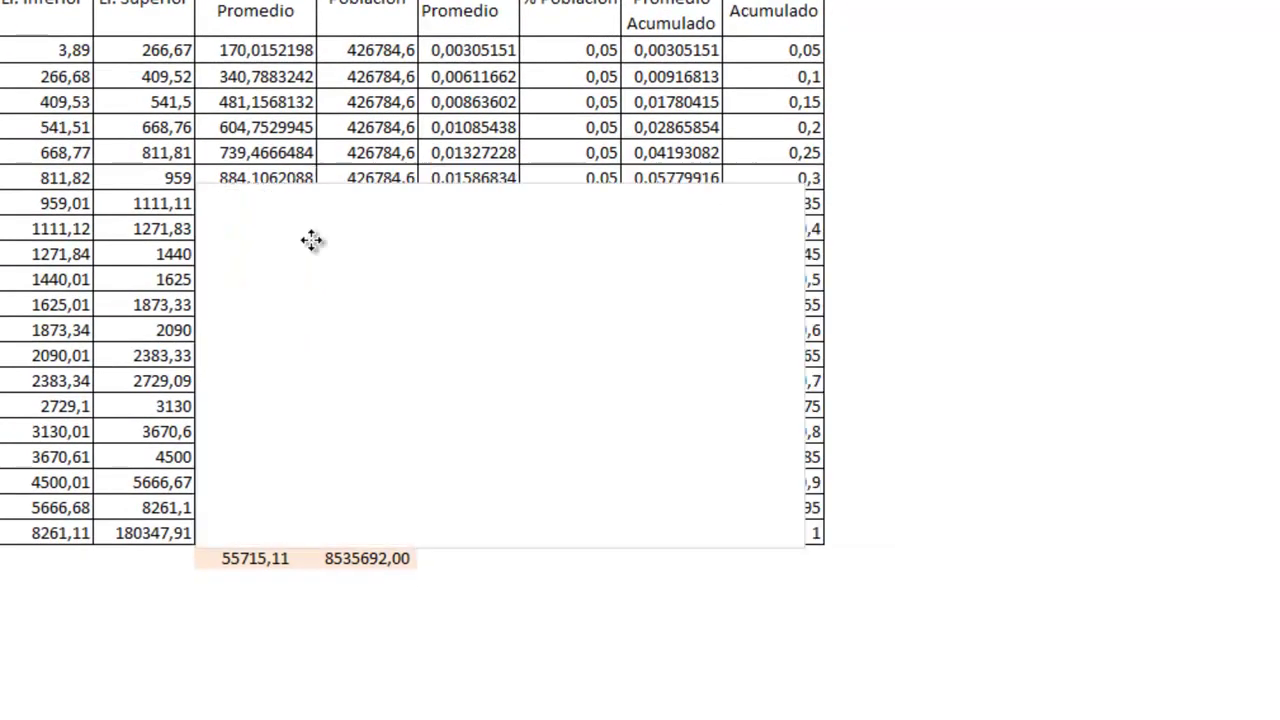
pyautogui.moveTo(311, 240); pyautogui.dragTo(190, 92)
pyautogui.moveTo(597, 261); pyautogui.dragTo(558, 253)
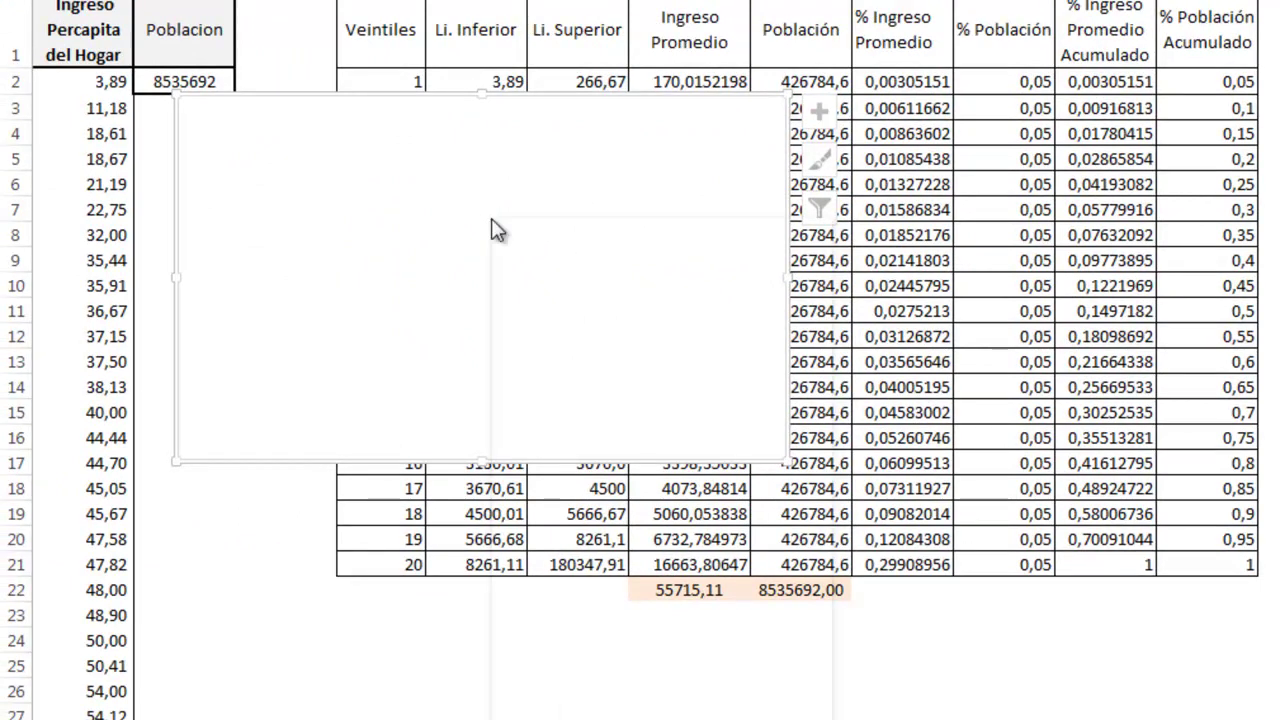
# Add a new data series named Curva de Lorenz to the empty scatter chart
pyautogui.rightClick(488, 227)
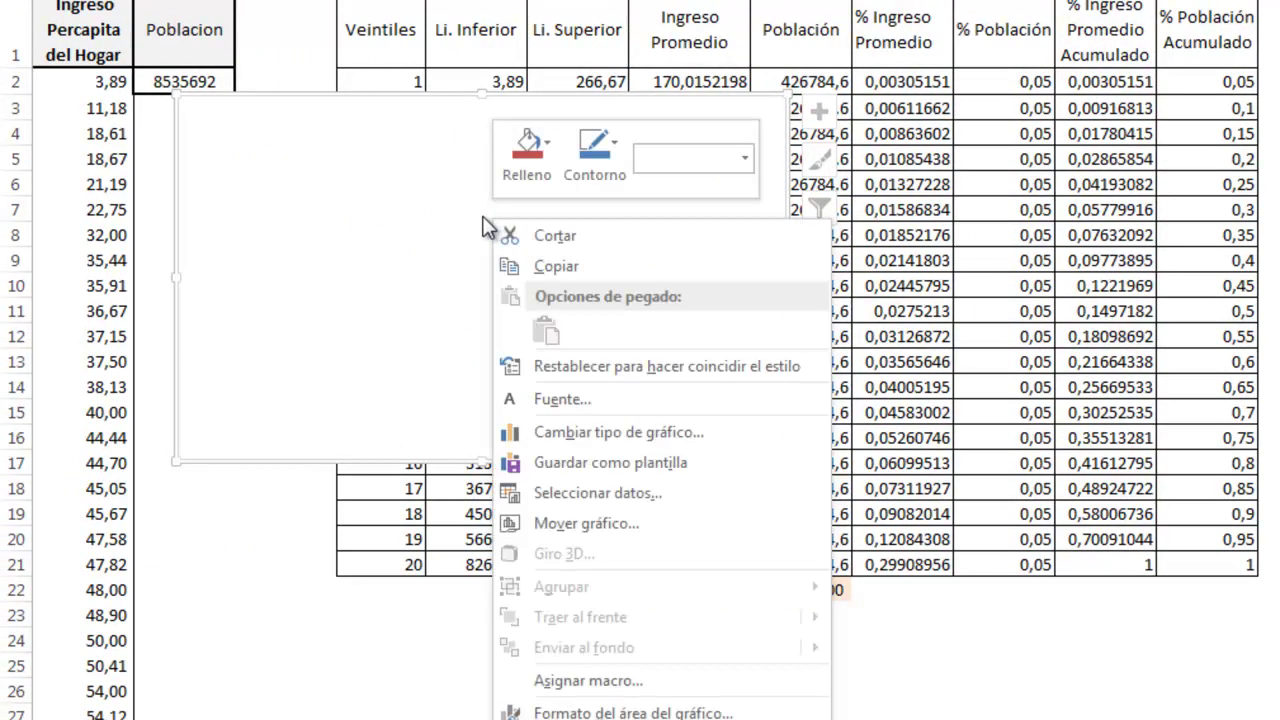
pyautogui.click(597, 501)
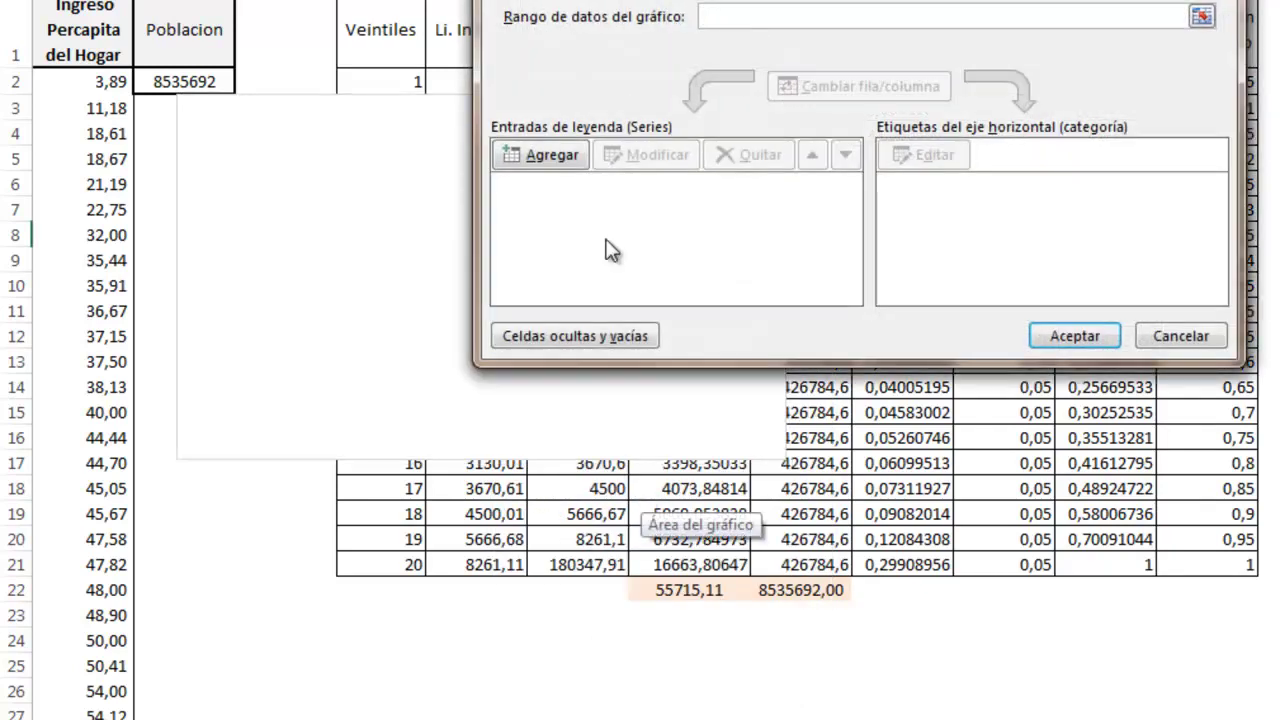
pyautogui.click(550, 157)
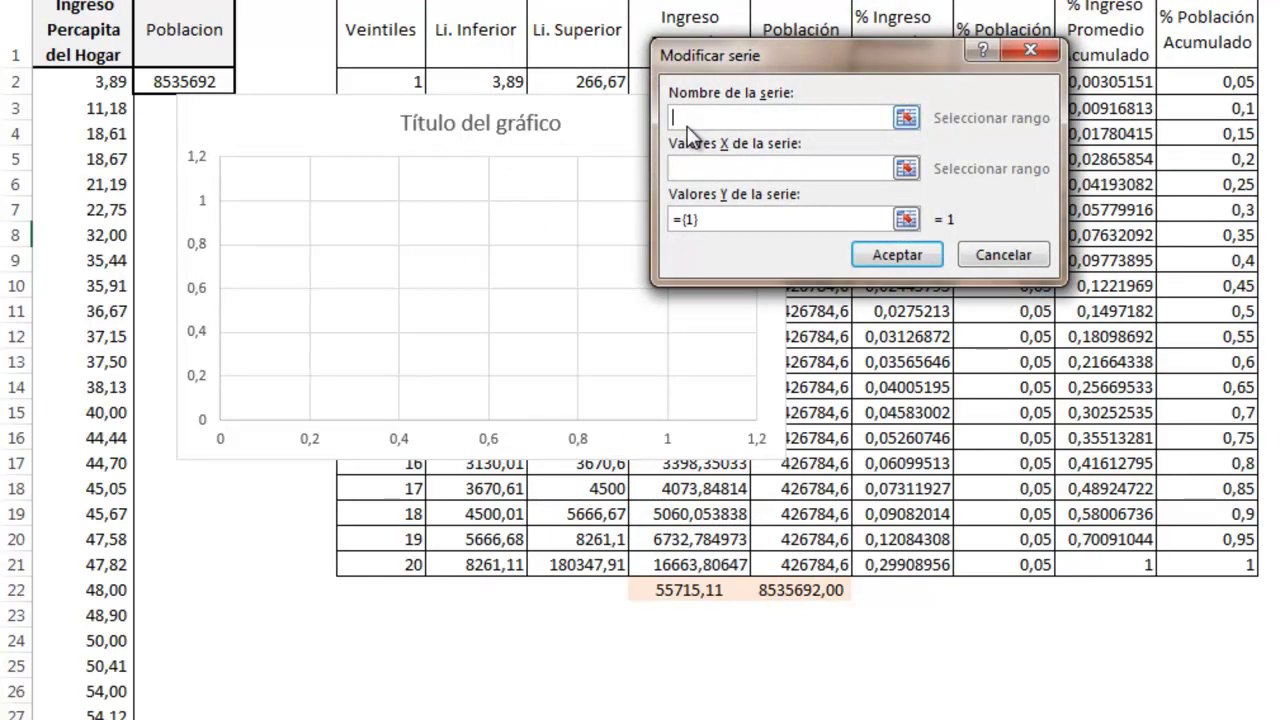
pyautogui.write('Cr')
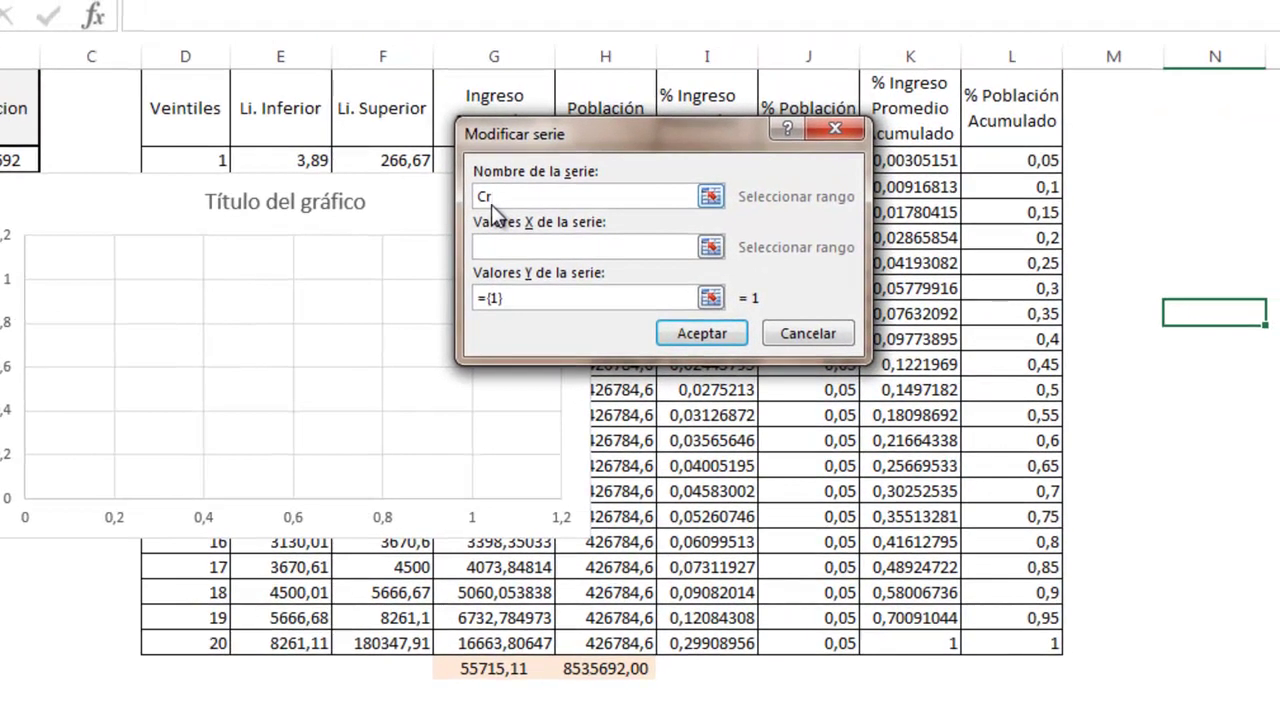
pyautogui.press('BackSpace')
# Set the series' X values to the cumulative population percentages in L2:L21
pyautogui.click(519, 251)
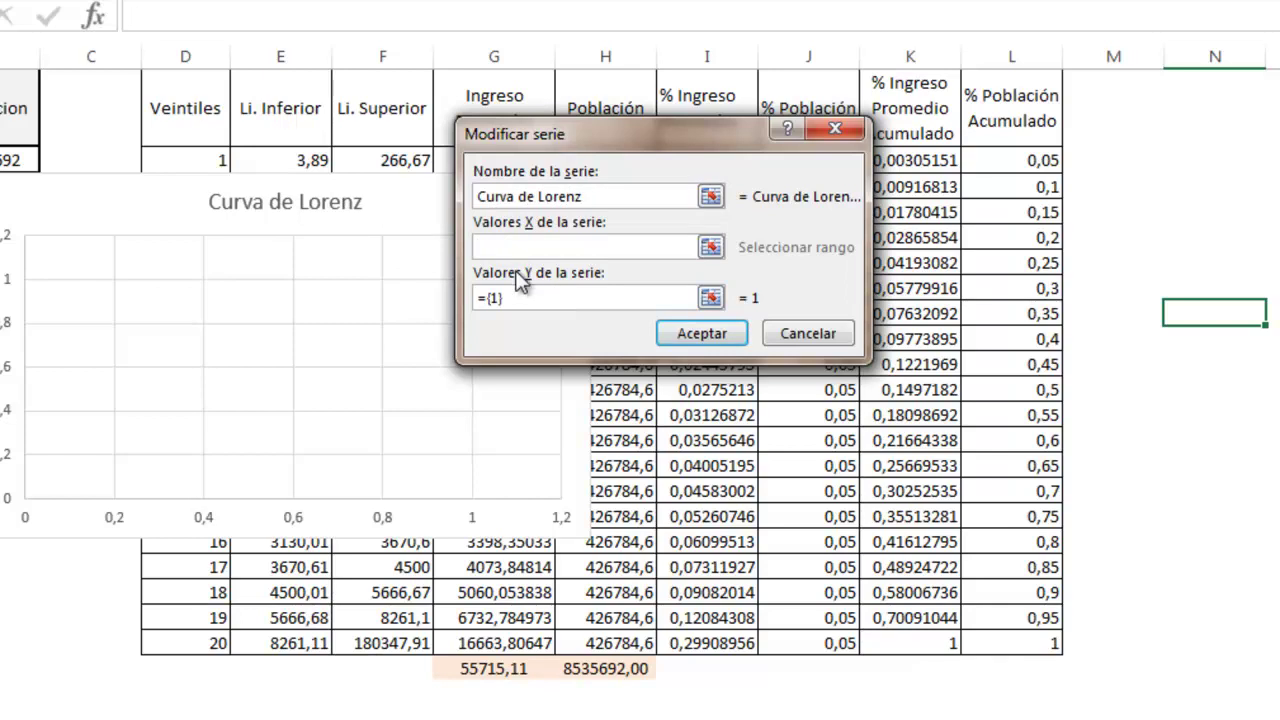
pyautogui.click(711, 249)
pyautogui.moveTo(1020, 160); pyautogui.dragTo(1032, 643)
pyautogui.click(841, 177)
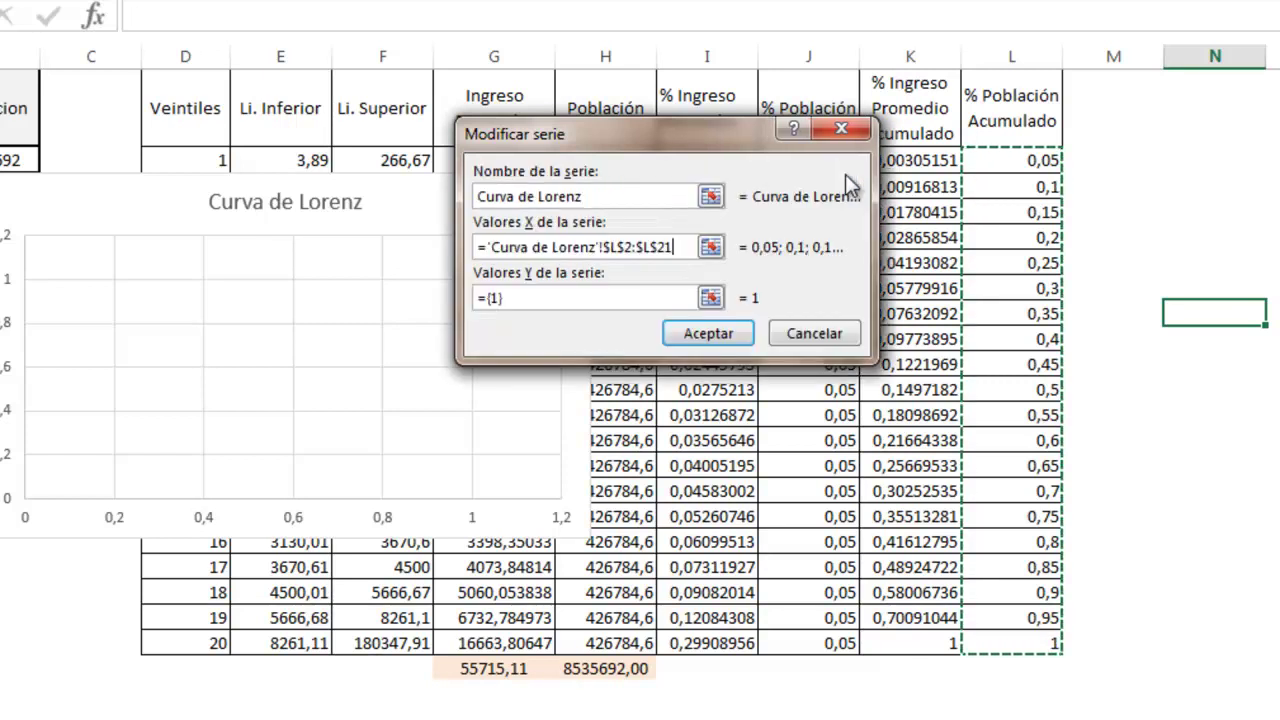
# Set the Curva de Lorenz series' Y values to the cumulative income percentages in K2:K21 and accept the chart data
pyautogui.click(710, 298)
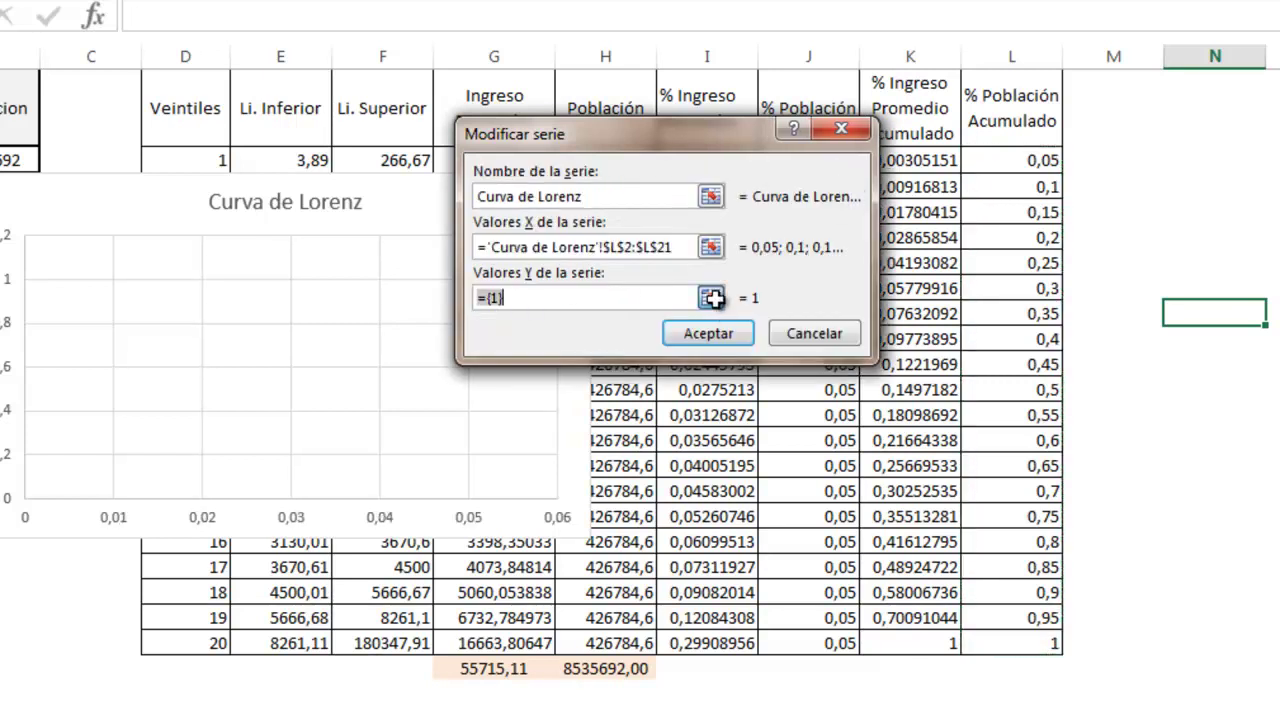
pyautogui.moveTo(940, 162); pyautogui.dragTo(935, 645)
pyautogui.click(848, 176)
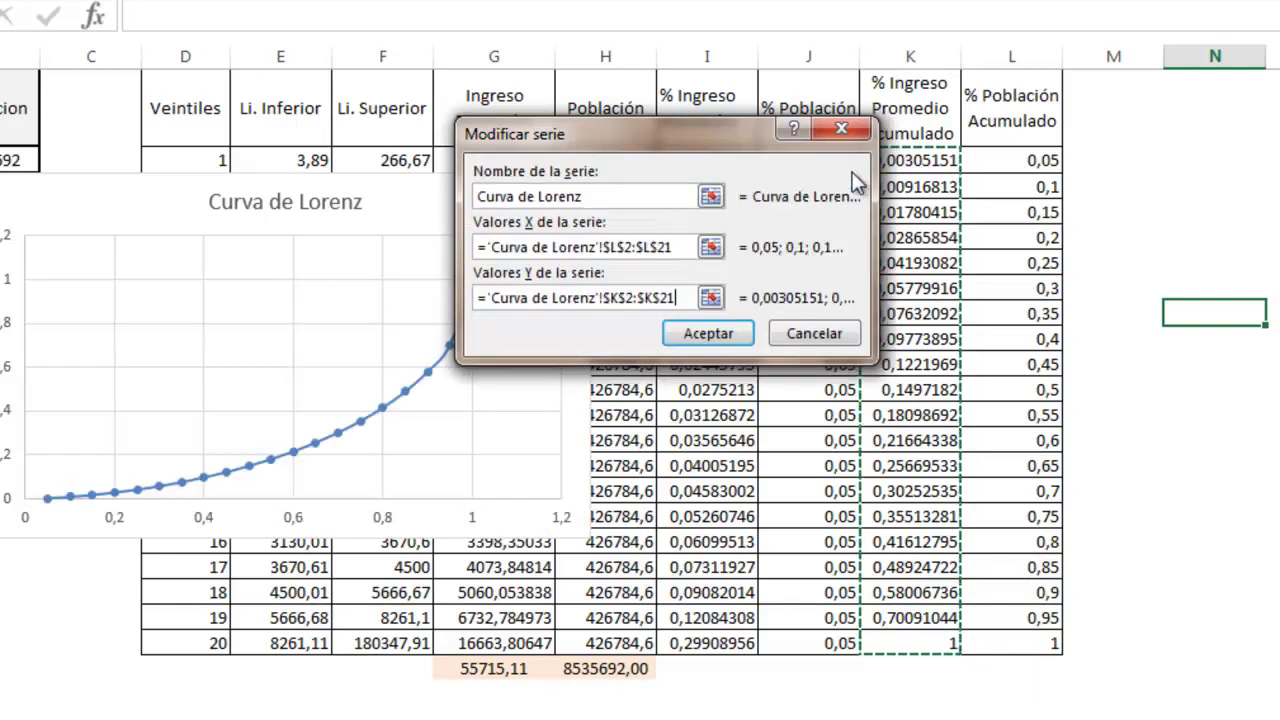
pyautogui.click(705, 333)
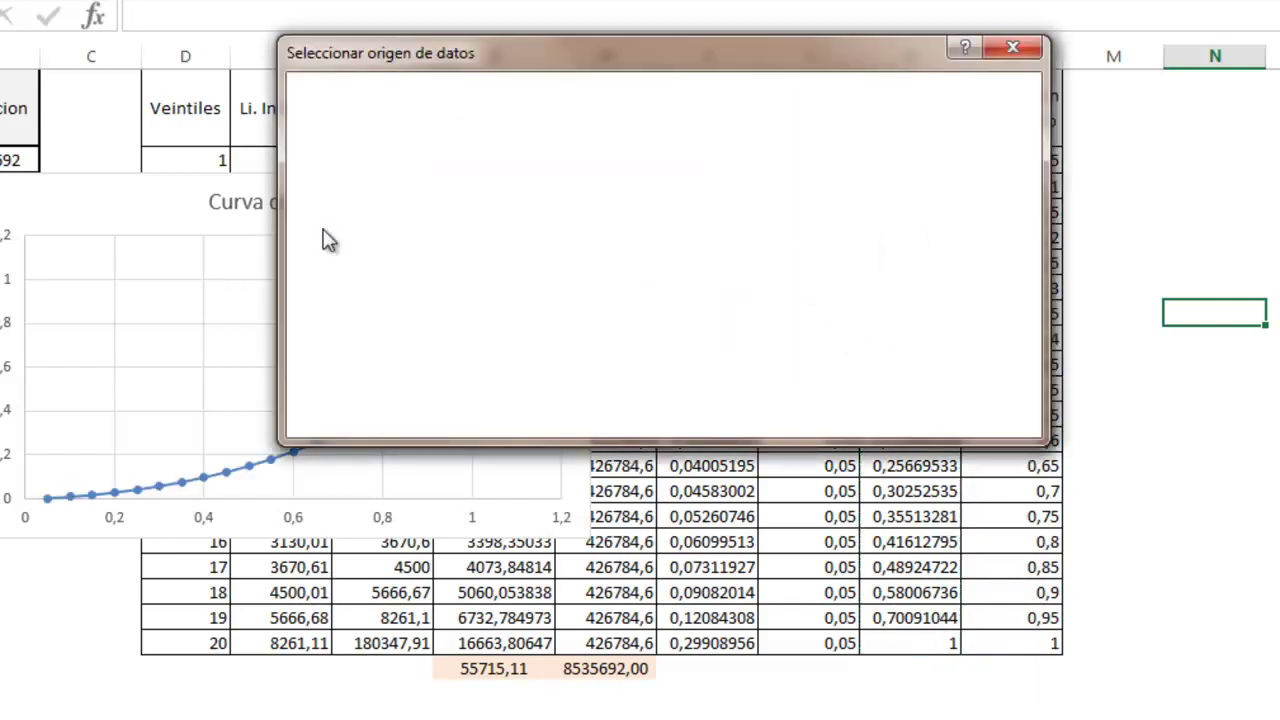
pyautogui.click(858, 410)
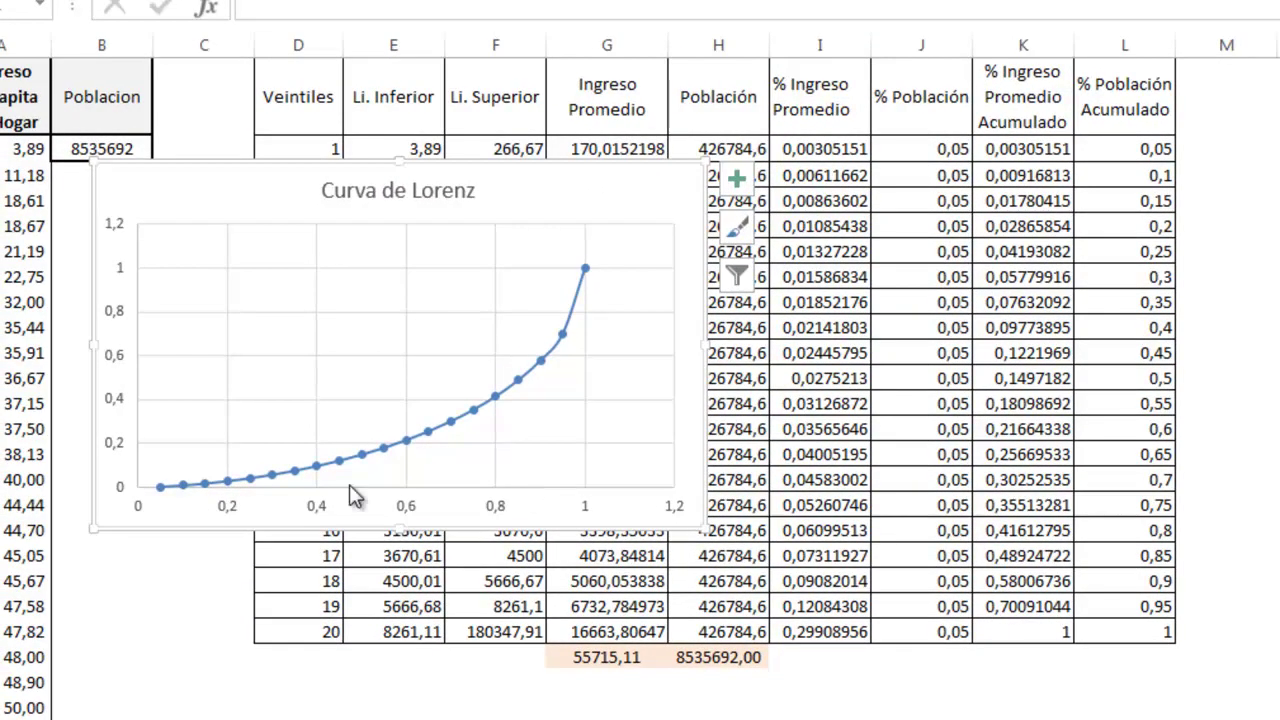
# Move the chart to the area over columns H to N and set its horizontal axis maximum to 1,0
pyautogui.moveTo(149, 196); pyautogui.dragTo(809, 297)
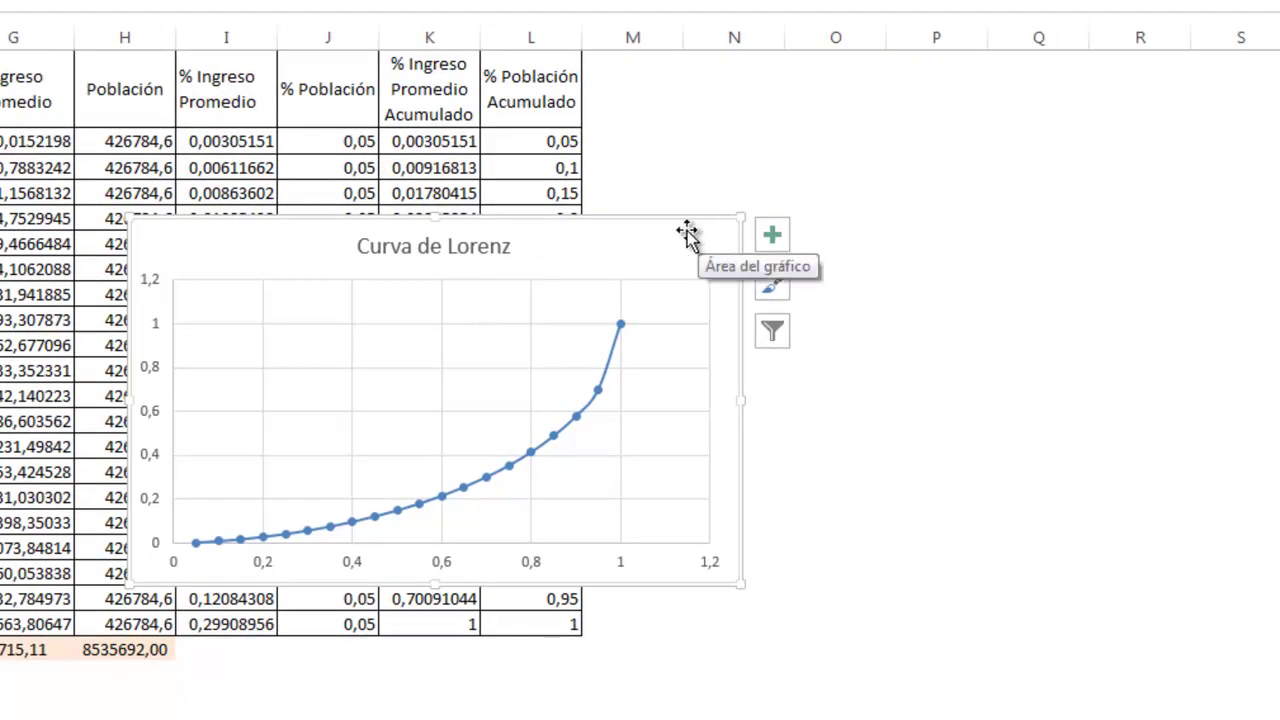
pyautogui.click(719, 569)
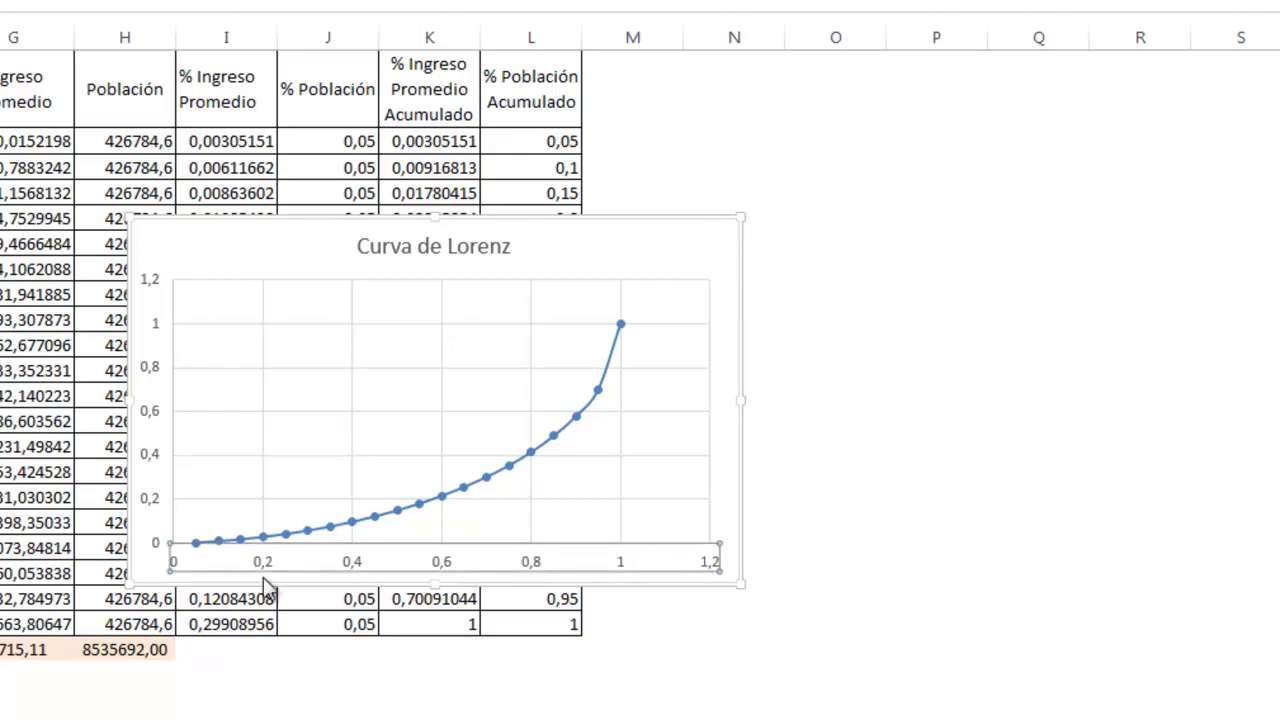
pyautogui.doubleClick(210, 575)
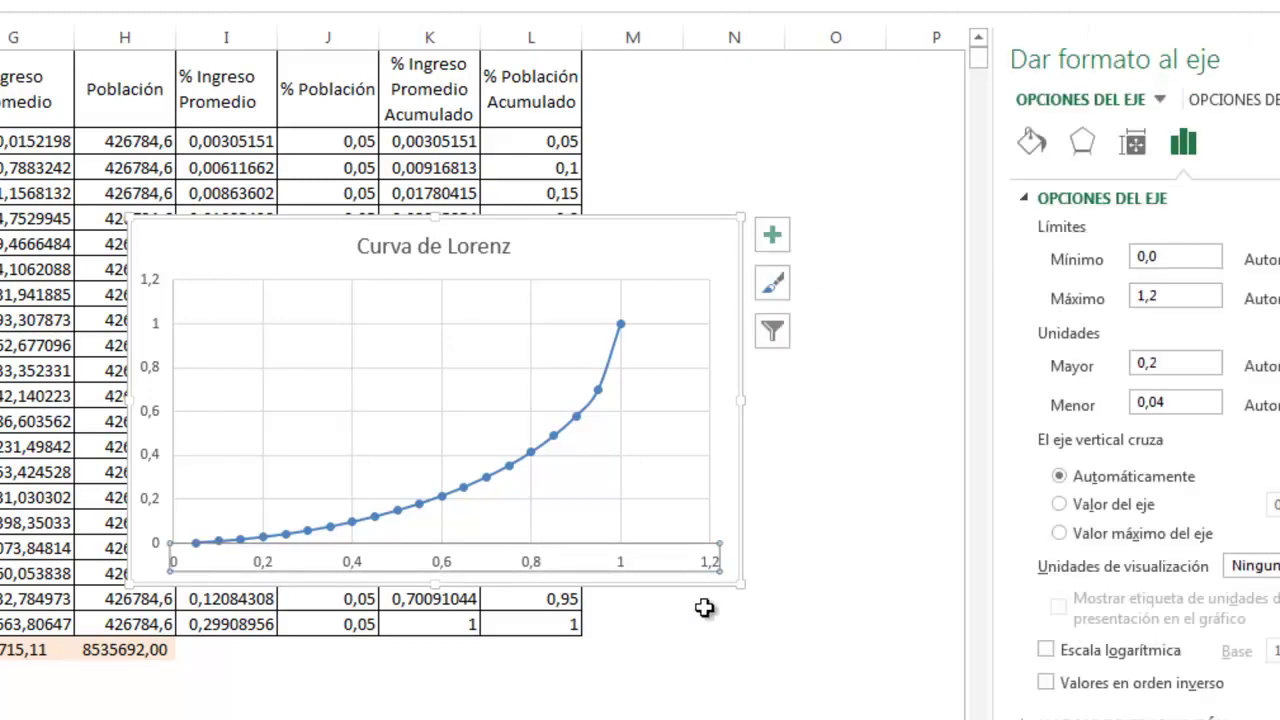
pyautogui.click(1193, 298)
pyautogui.write('1,0')
pyautogui.press('Return')
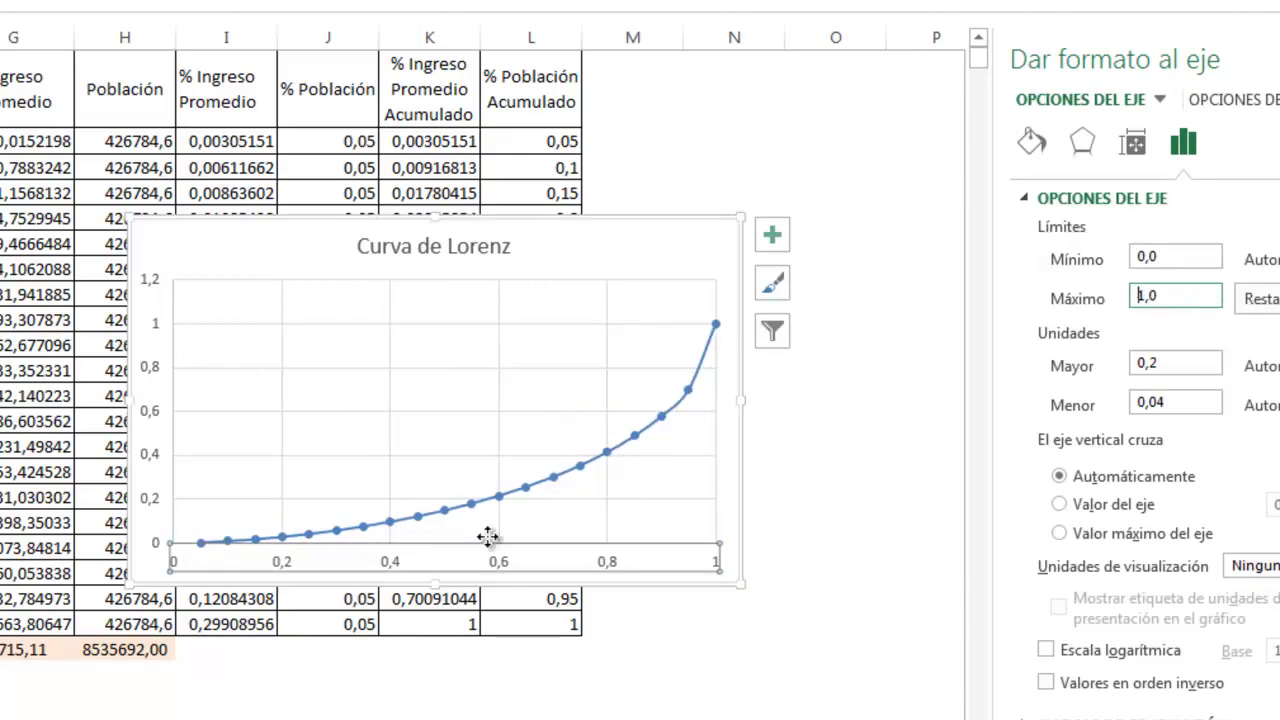
# Set the maximum of the chart's vertical axis to 1,0
pyautogui.click(153, 282)
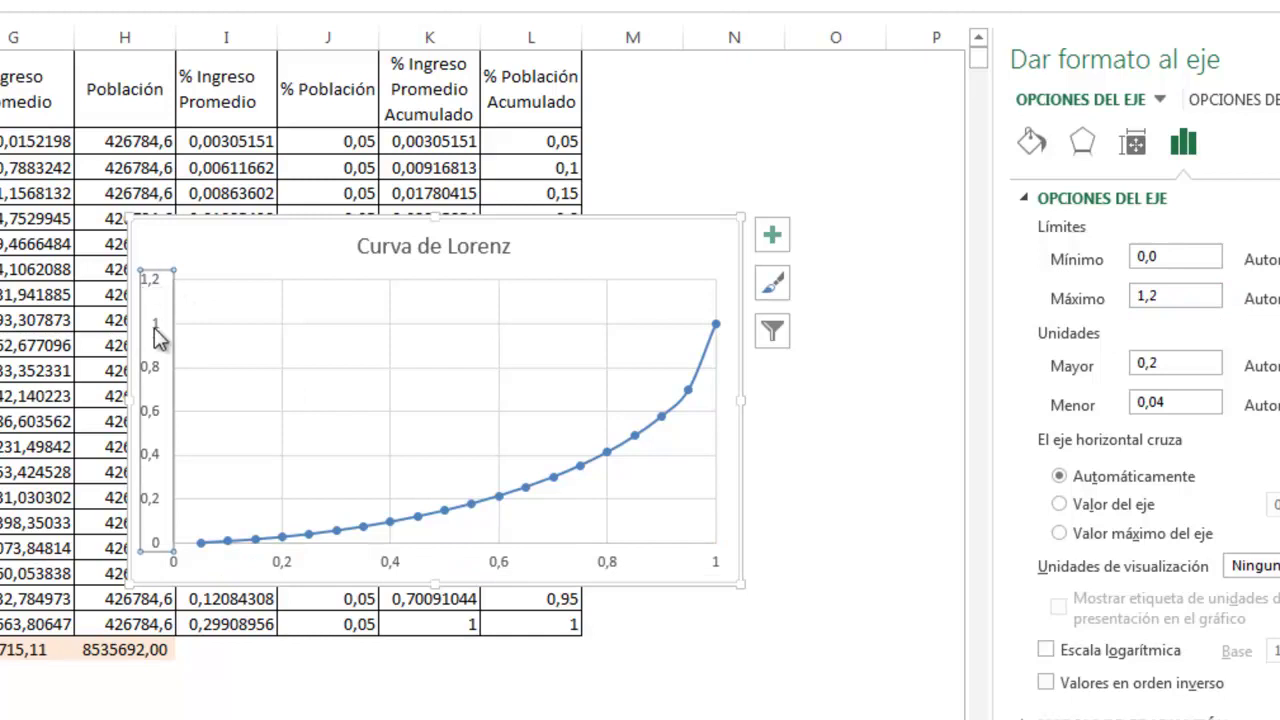
pyautogui.click(1168, 295)
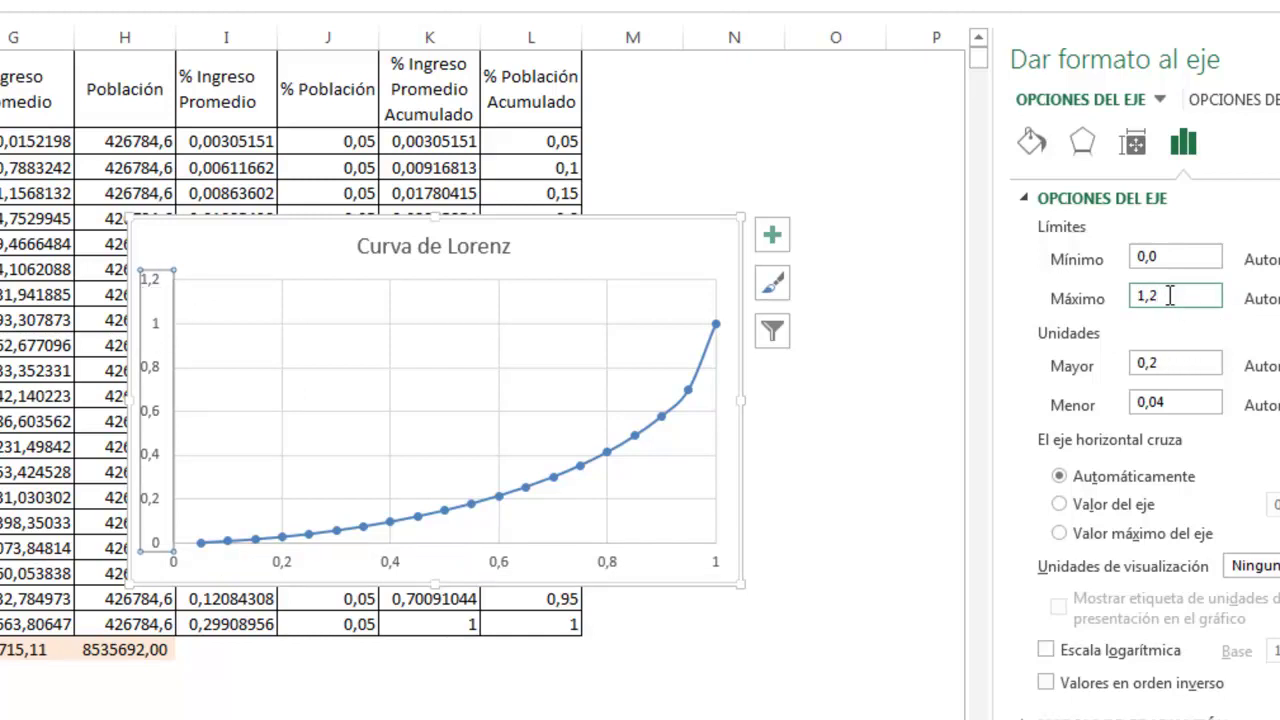
pyautogui.write('0')
pyautogui.press('Return')
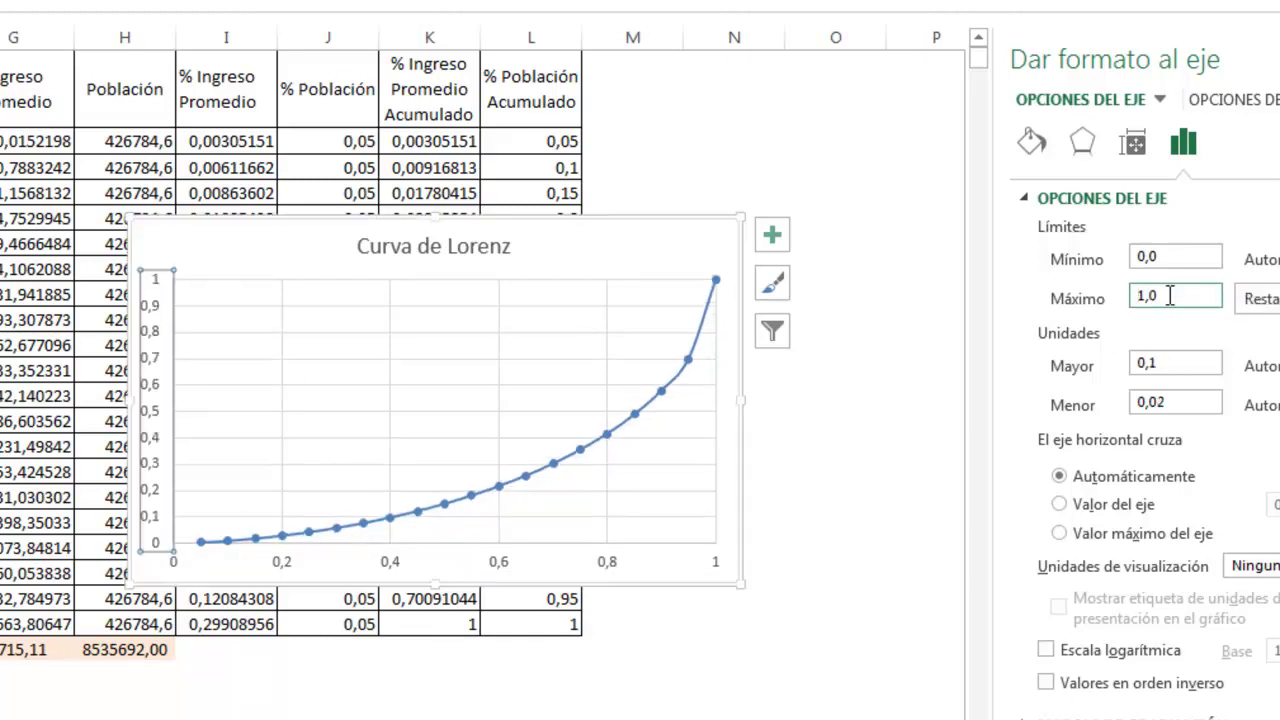
# Move the chart below the table, under columns I to N, and close the chart formatting options
pyautogui.moveTo(674, 234); pyautogui.dragTo(496, 378)
pyautogui.scroll(-5, 849, 460)
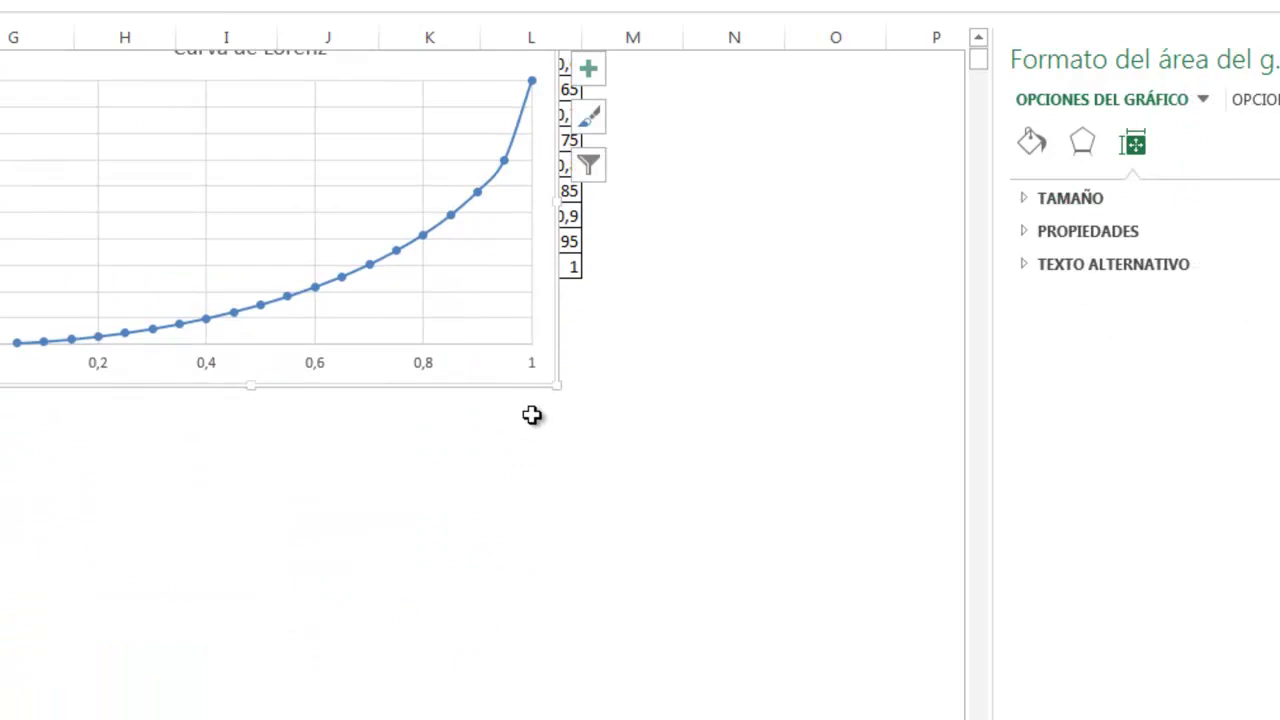
pyautogui.scroll(3, 540, 380)
pyautogui.moveTo(523, 277); pyautogui.dragTo(772, 560)
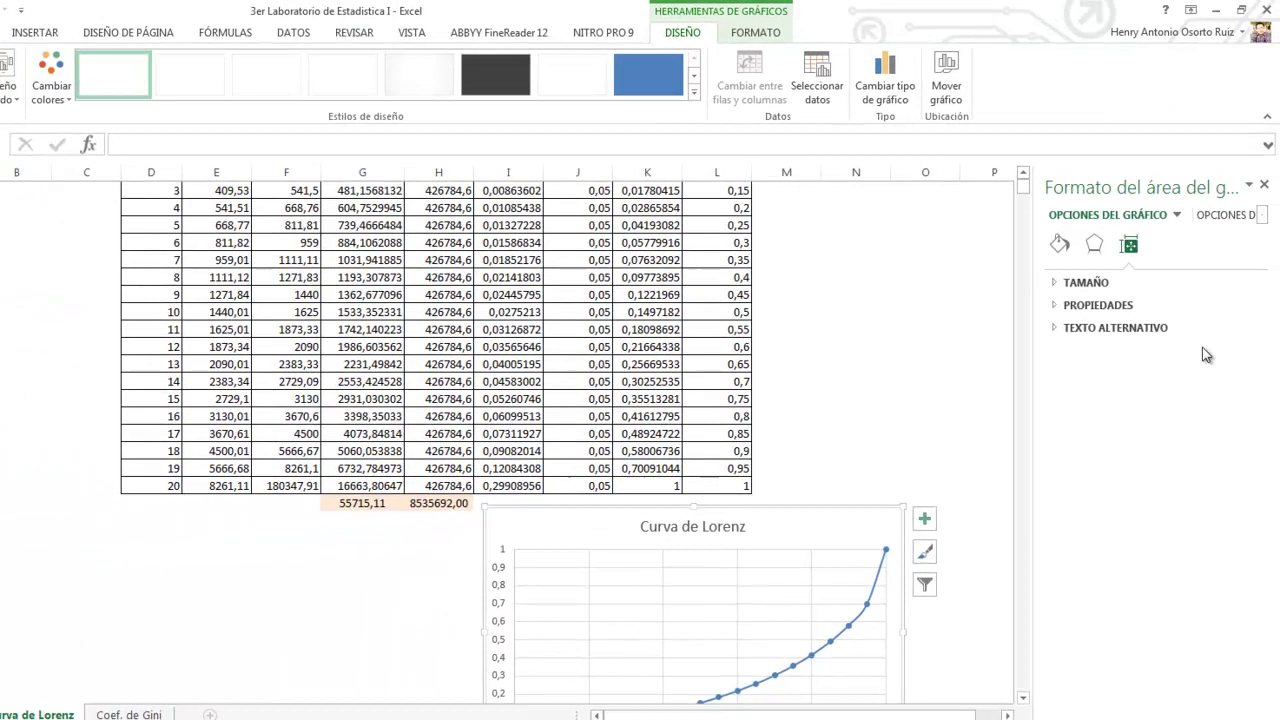
pyautogui.click(1264, 185)
pyautogui.scroll(-6, 955, 585)
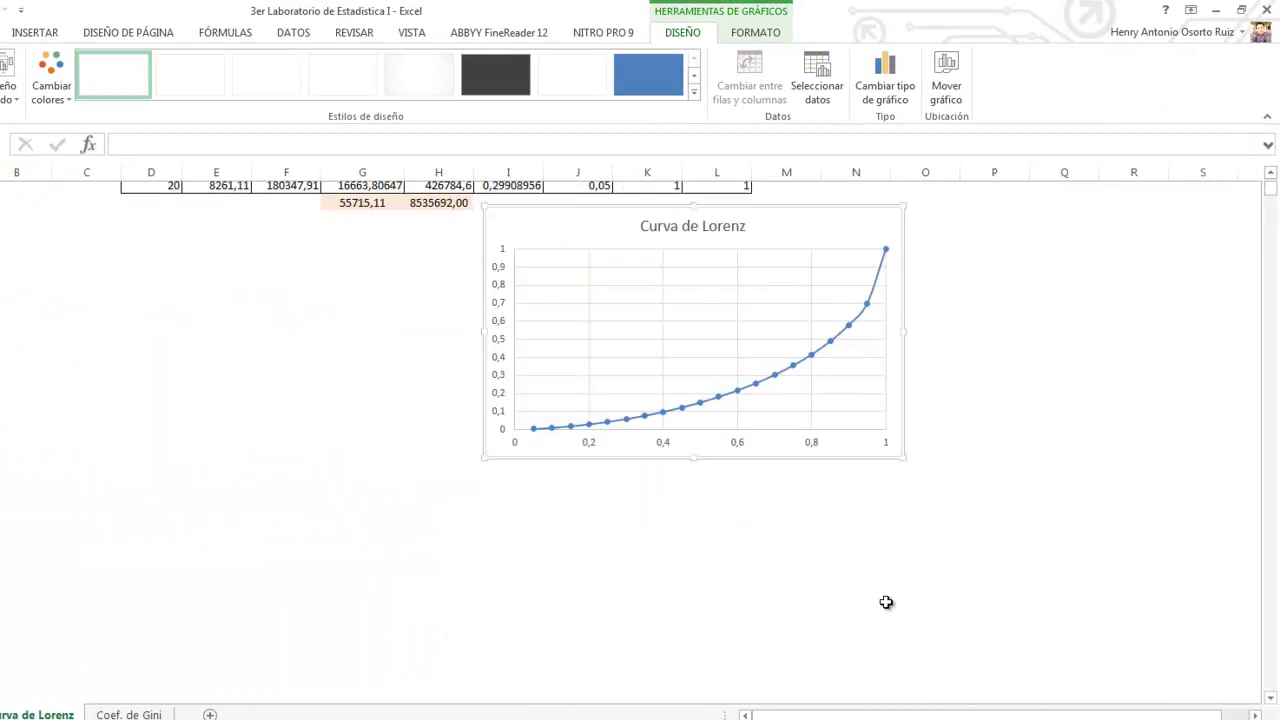
pyautogui.scroll(1, 907, 541)
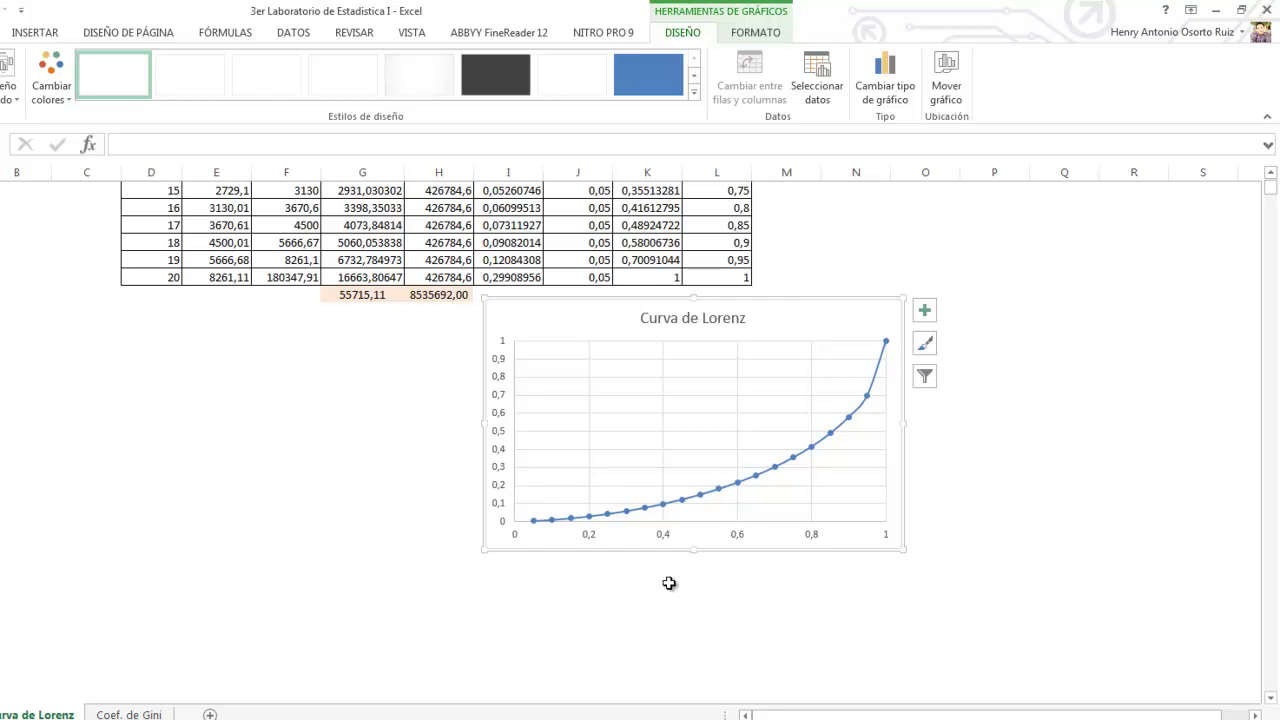
# Enter 0 and 1 in M2:M3 and again in N2:N3 as the endpoints of the equal-distribution line
pyautogui.scroll(6, 834, 463)
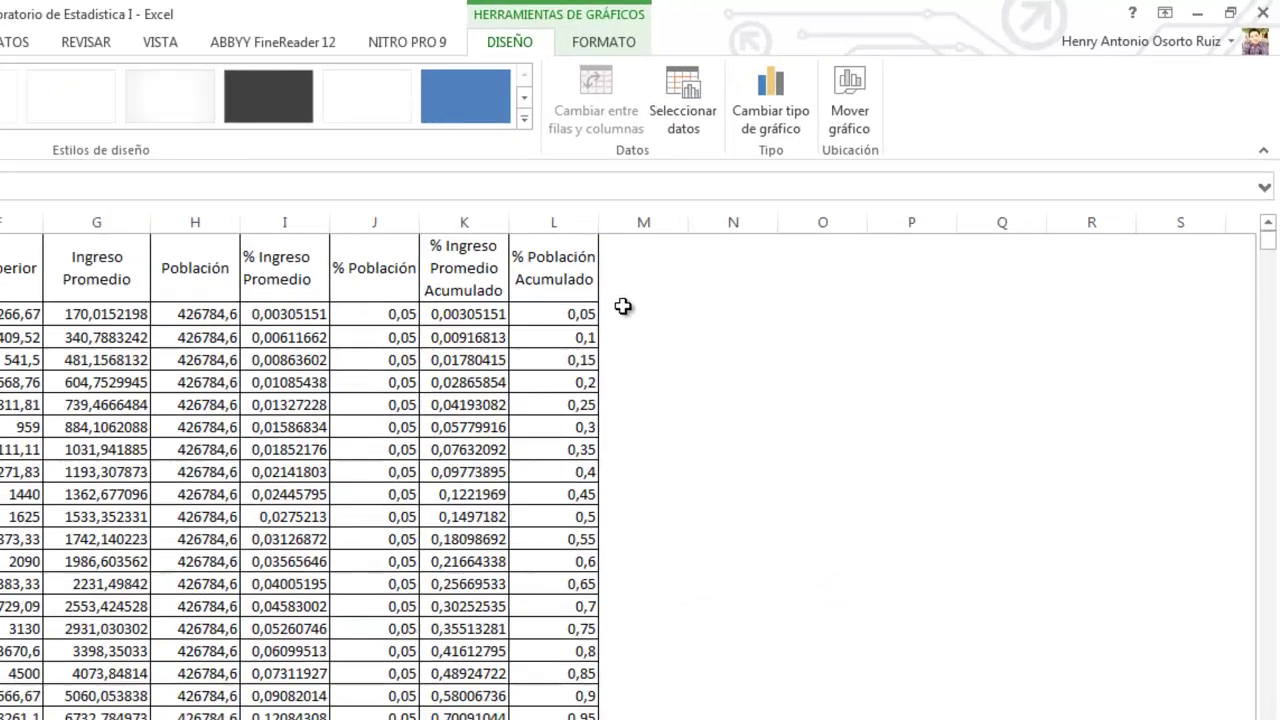
pyautogui.click(623, 306)
pyautogui.write('0')
pyautogui.press('Return')
pyautogui.write('1')
pyautogui.press('Return')
pyautogui.click(628, 371)
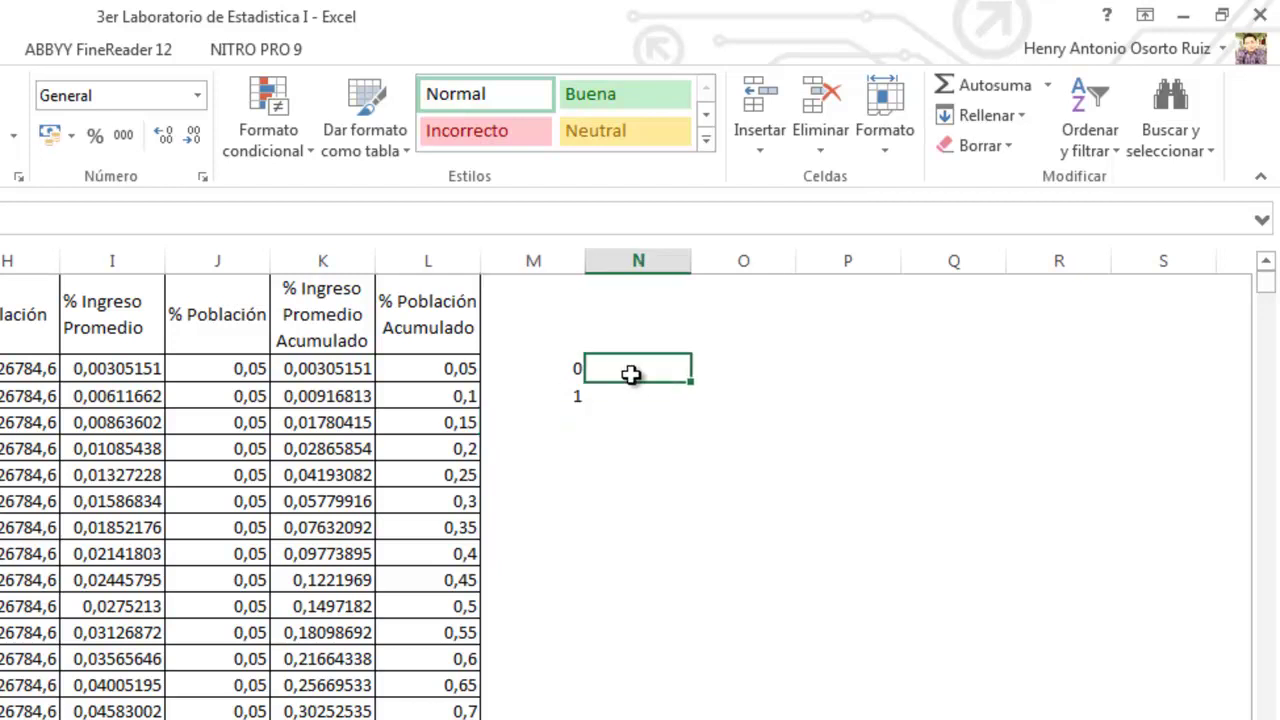
pyautogui.write('0')
pyautogui.press('Return')
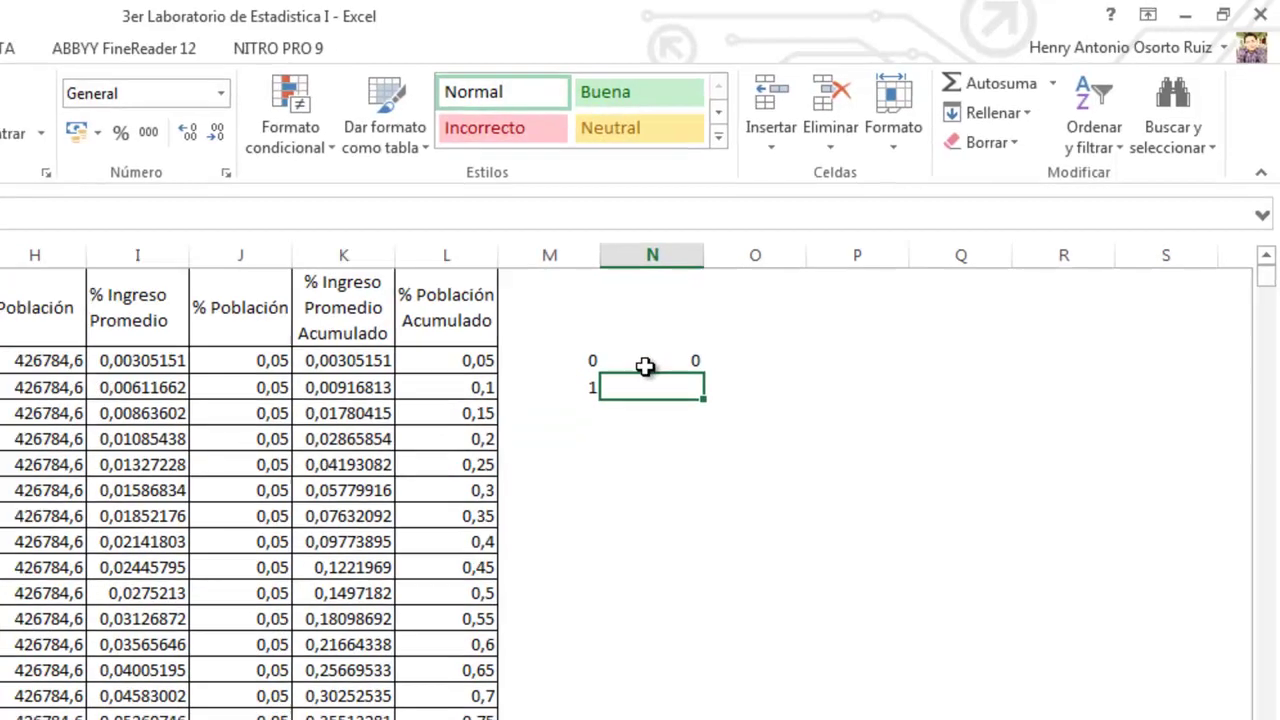
pyautogui.write('1')
pyautogui.press('Return')
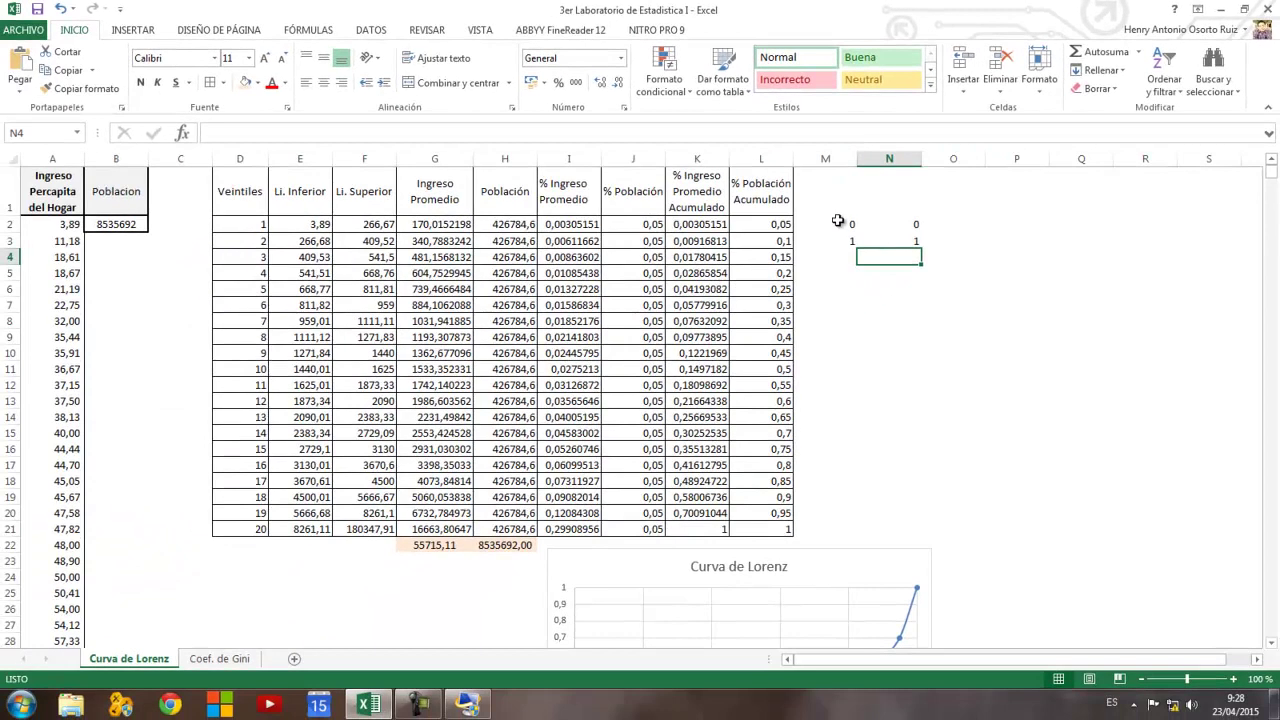
# Add a second data series named Equidistribucion to the Curva de Lorenz chart
pyautogui.moveTo(838, 222); pyautogui.dragTo(903, 240)
pyautogui.scroll(-1, 902, 271)
pyautogui.scroll(-3, 902, 271)
pyautogui.scroll(5, 851, 228)
pyautogui.scroll(-2, 787, 395)
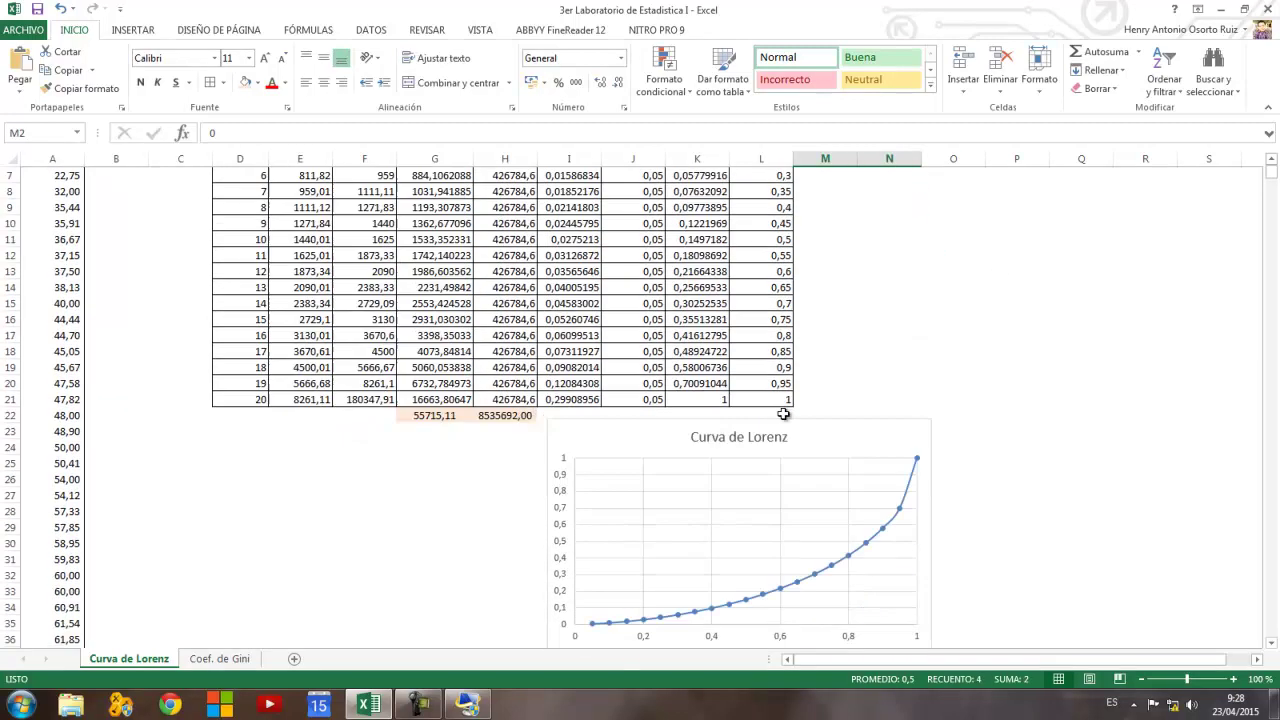
pyautogui.click(899, 451)
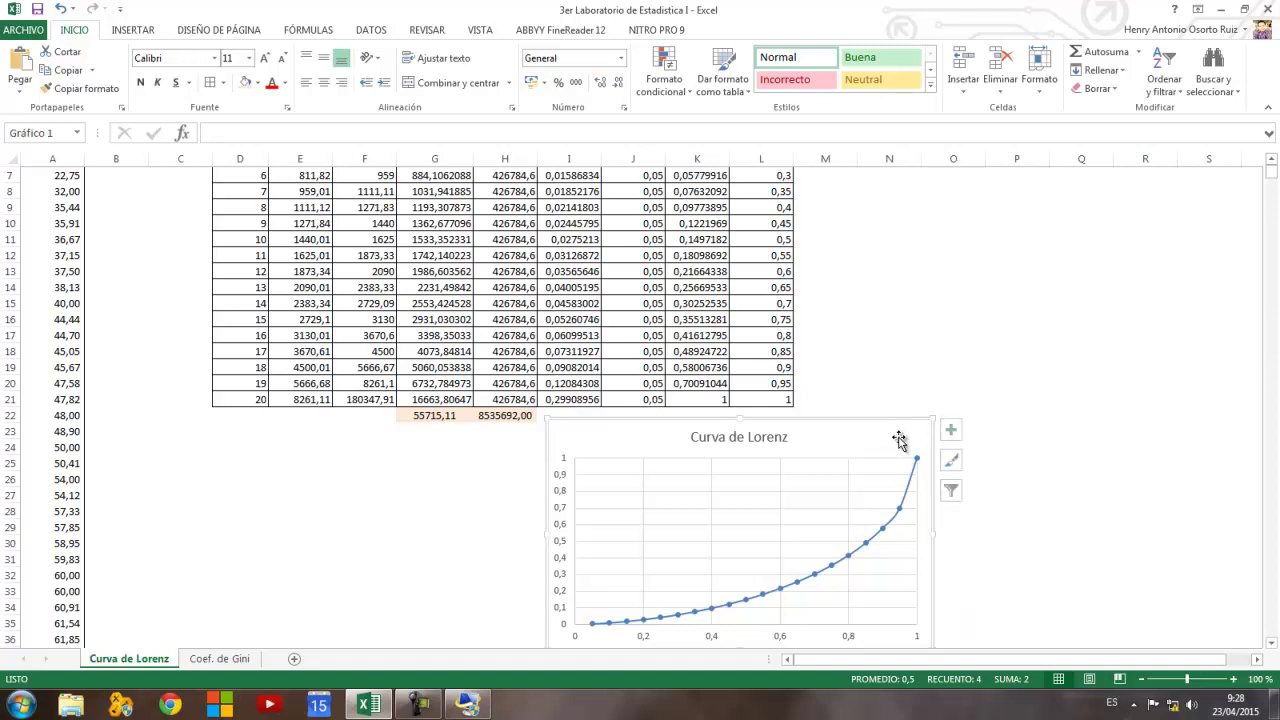
pyautogui.rightClick(844, 429)
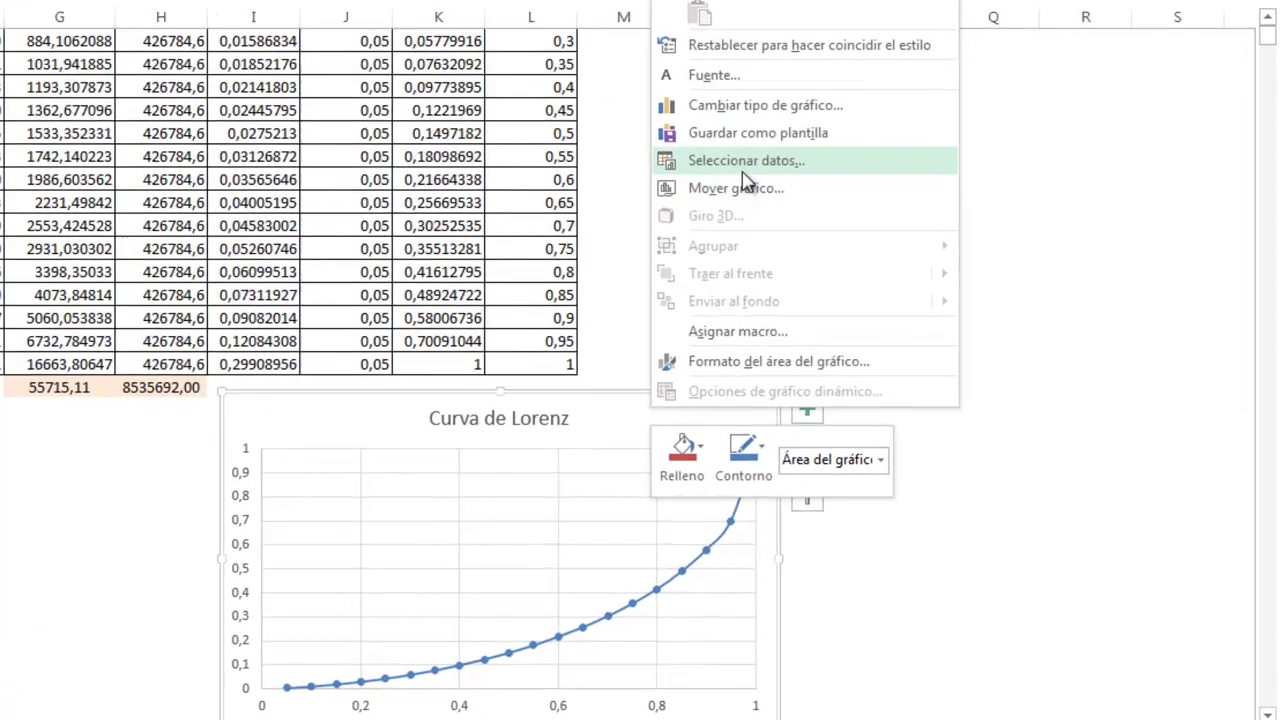
pyautogui.click(838, 270)
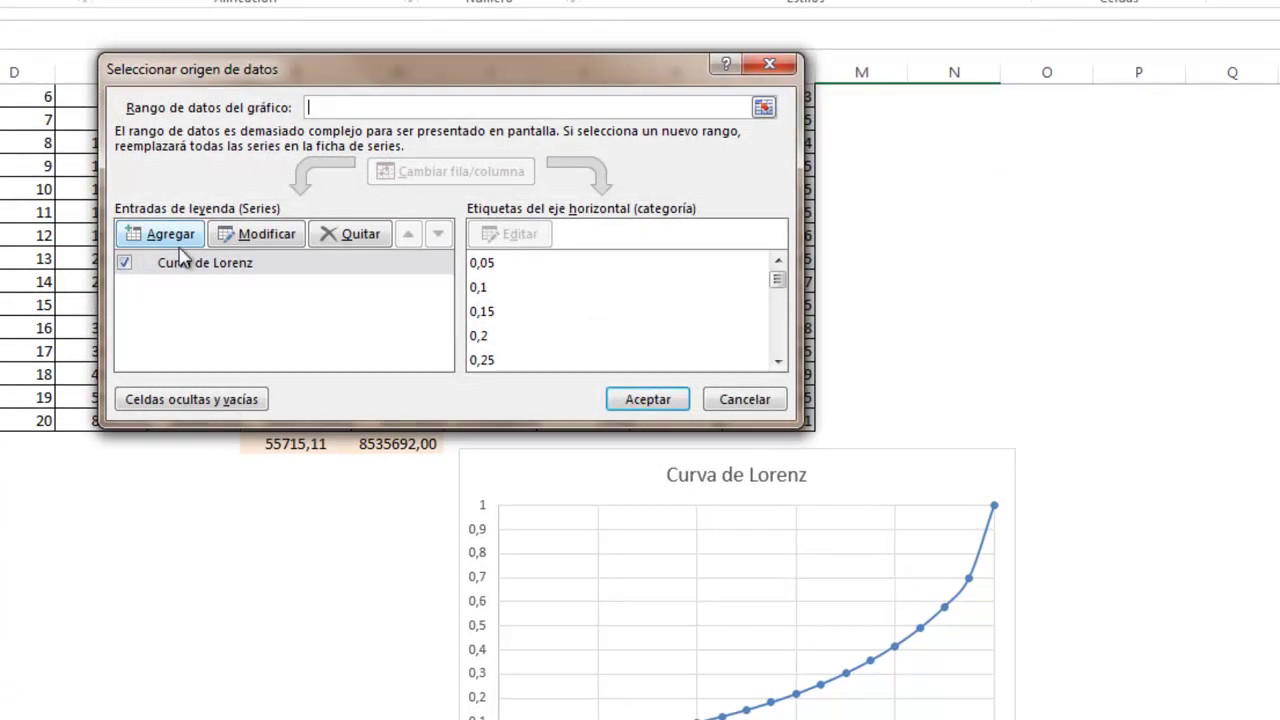
pyautogui.click(150, 240)
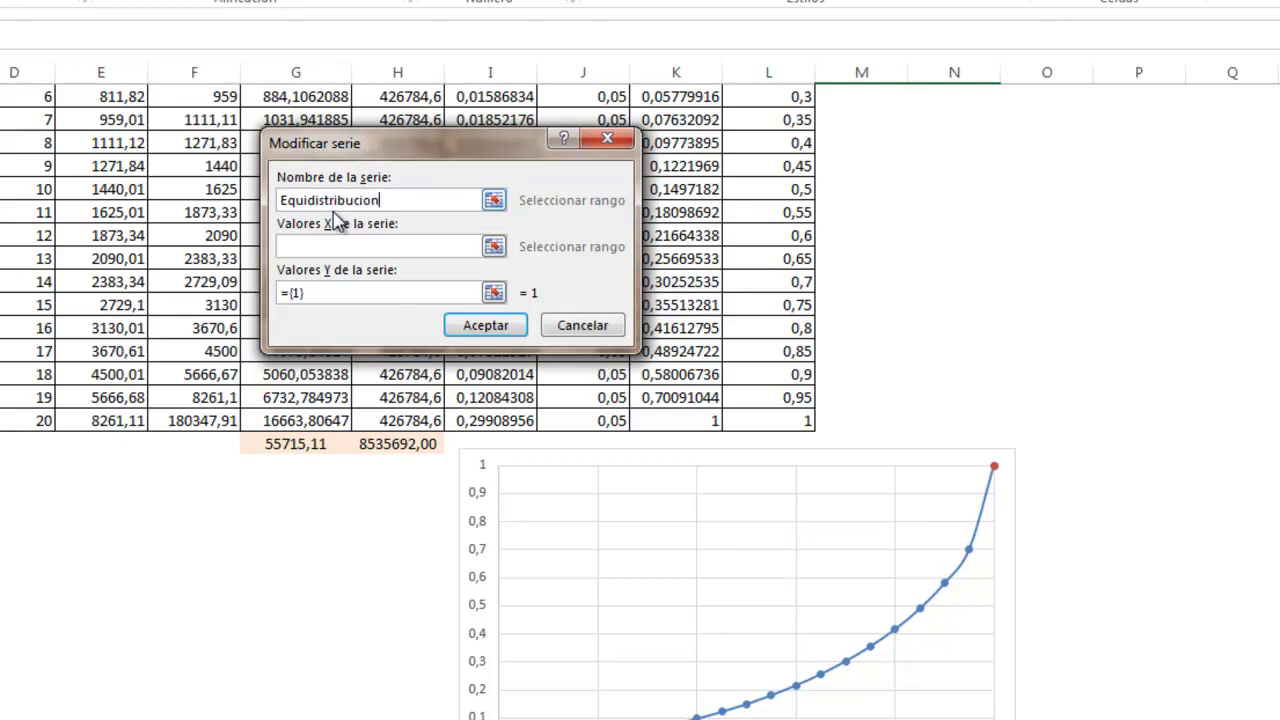
# Set the Equidistribucion series' X values to M2:M3
pyautogui.click(494, 246)
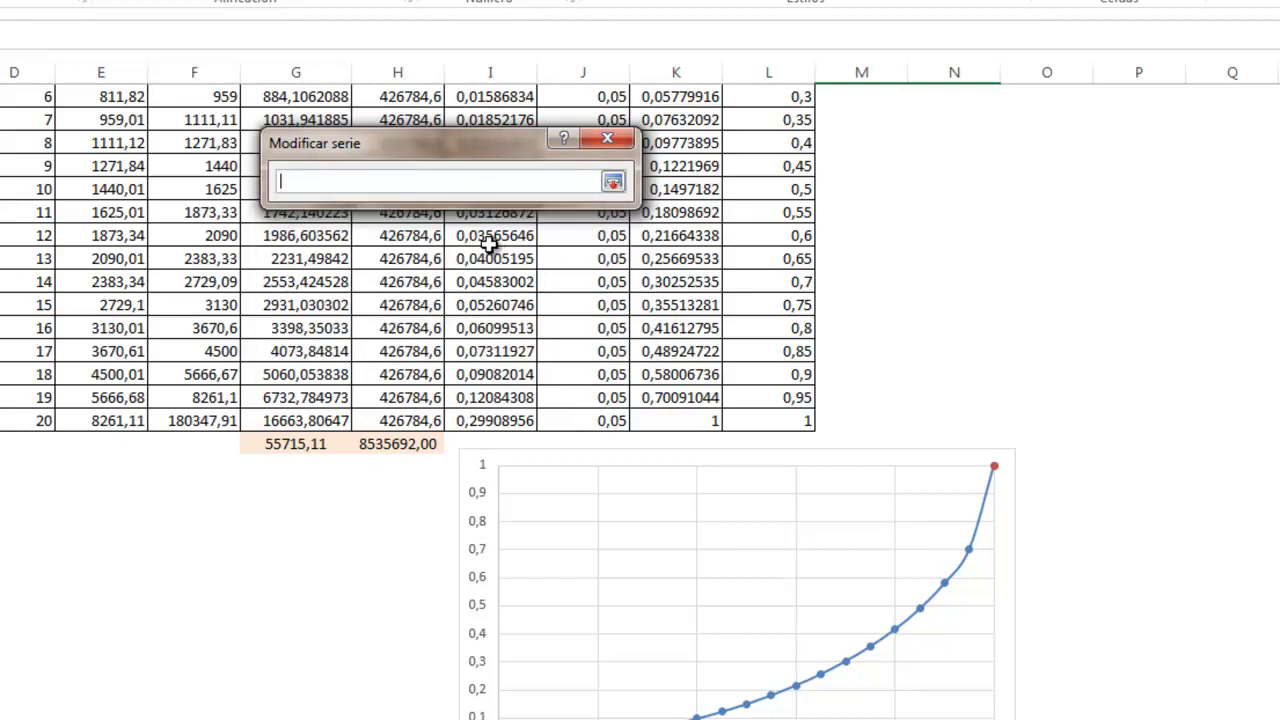
pyautogui.scroll(3, 766, 450)
pyautogui.moveTo(885, 167); pyautogui.dragTo(880, 191)
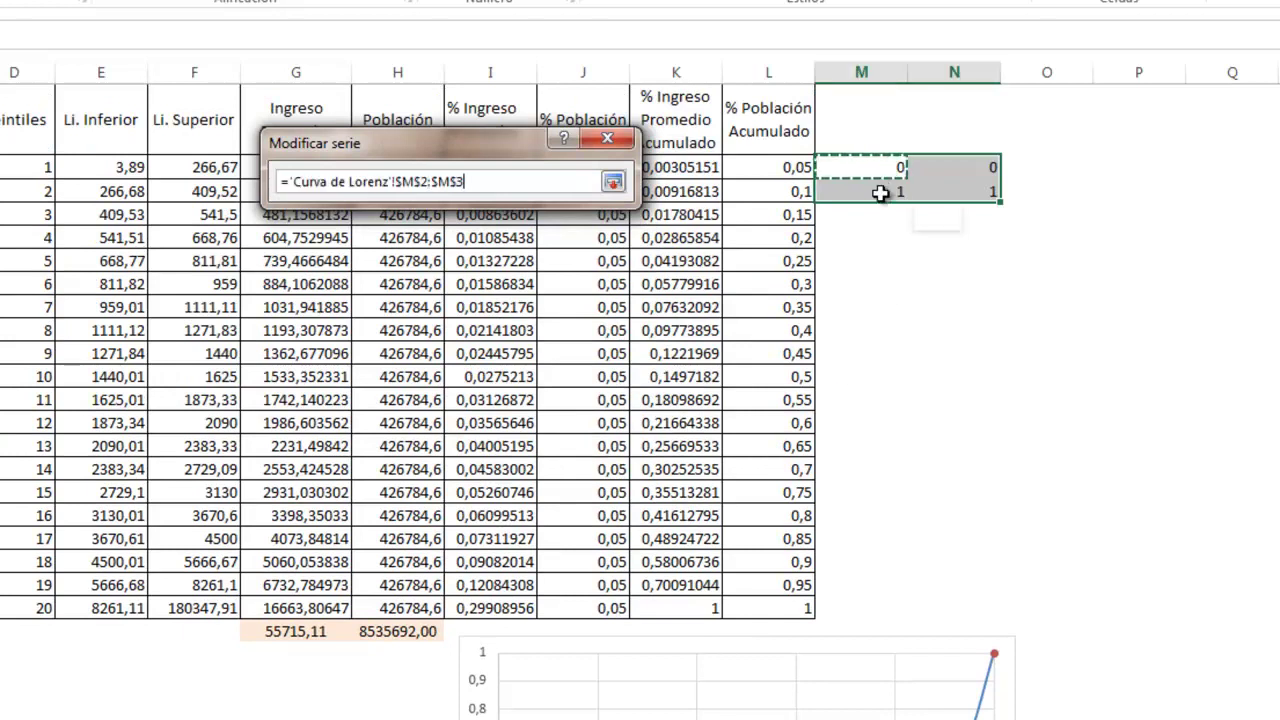
pyautogui.click(612, 181)
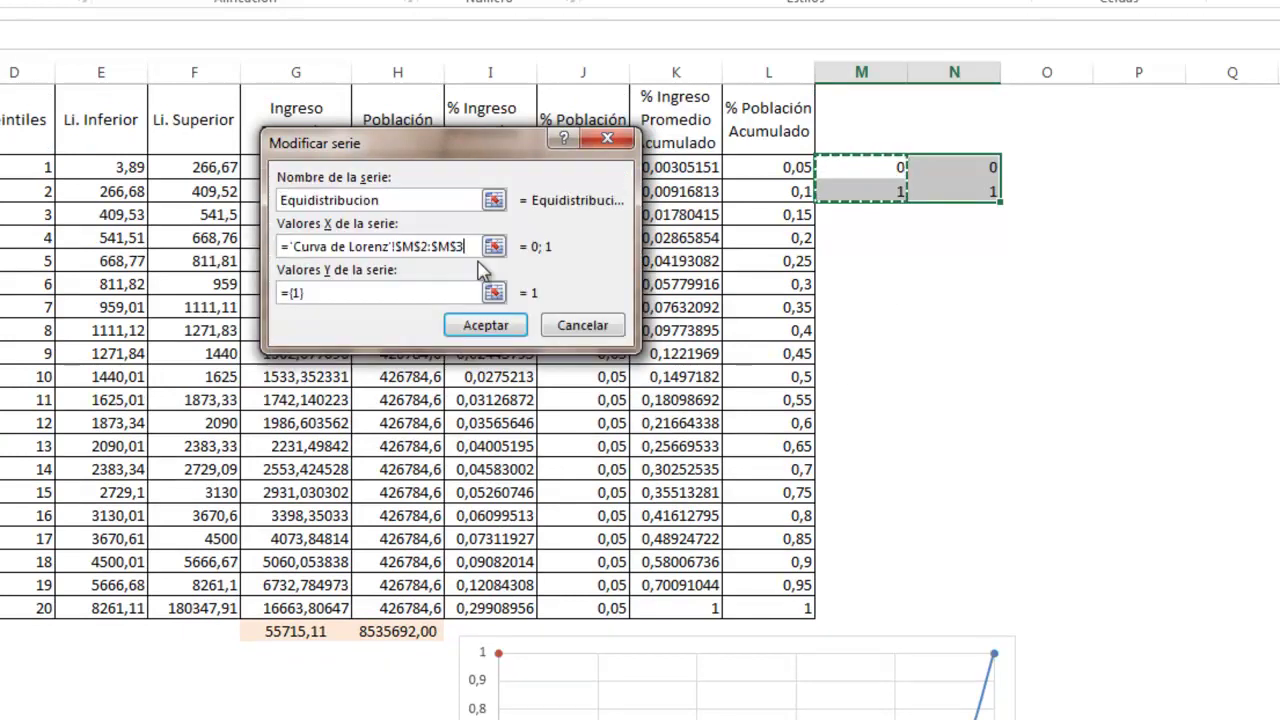
# Set the Equidistribucion series' Y values to N2:N3 and accept the chart's data source
pyautogui.click(494, 292)
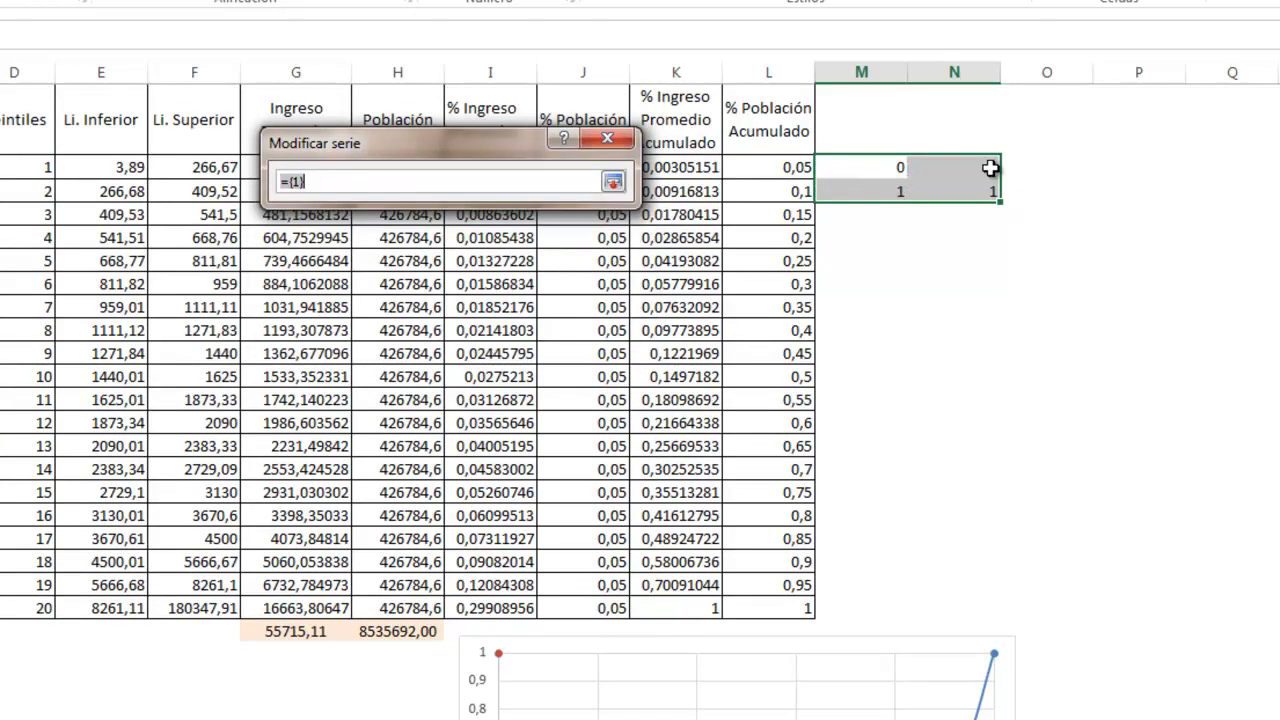
pyautogui.moveTo(992, 167); pyautogui.dragTo(990, 191)
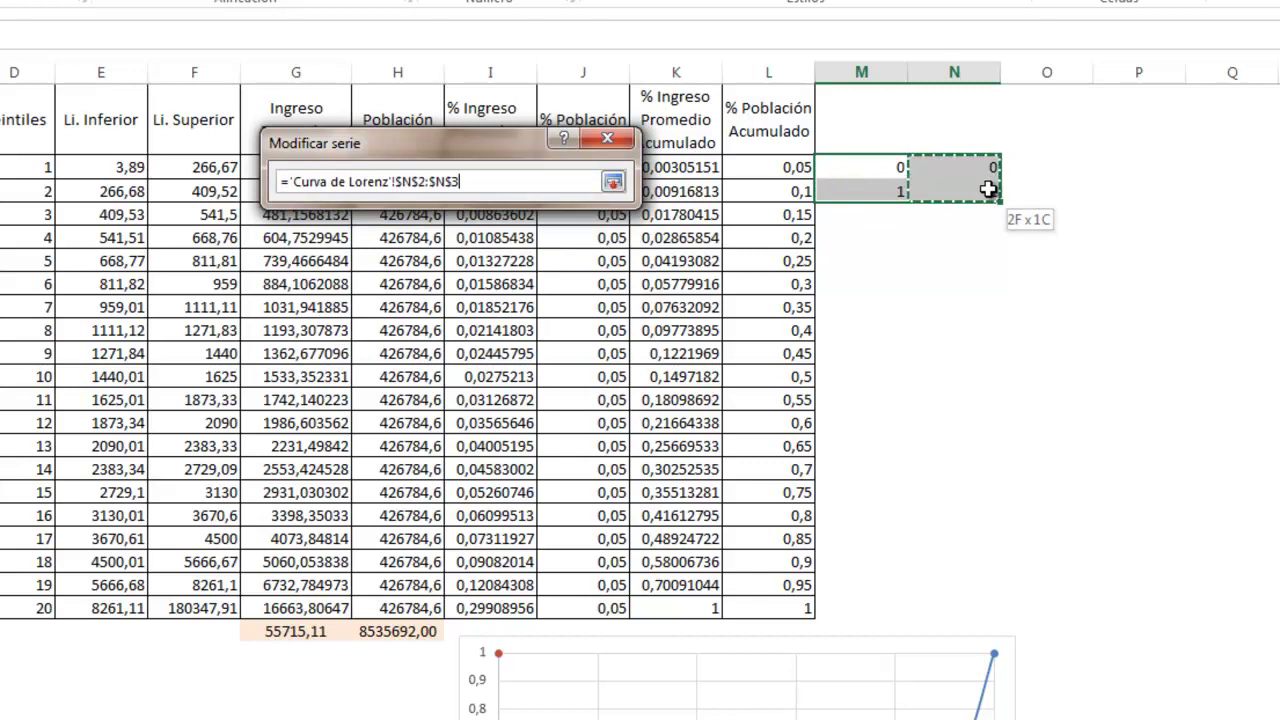
pyautogui.click(612, 181)
pyautogui.click(495, 328)
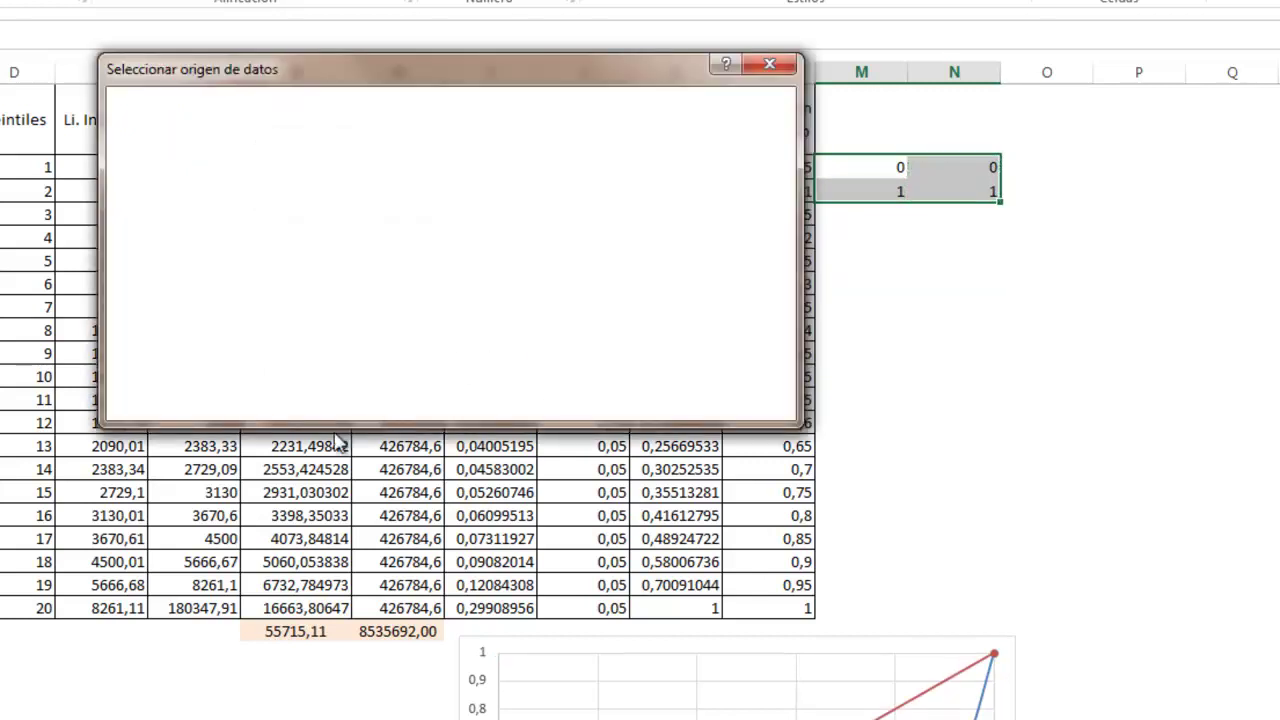
pyautogui.click(660, 405)
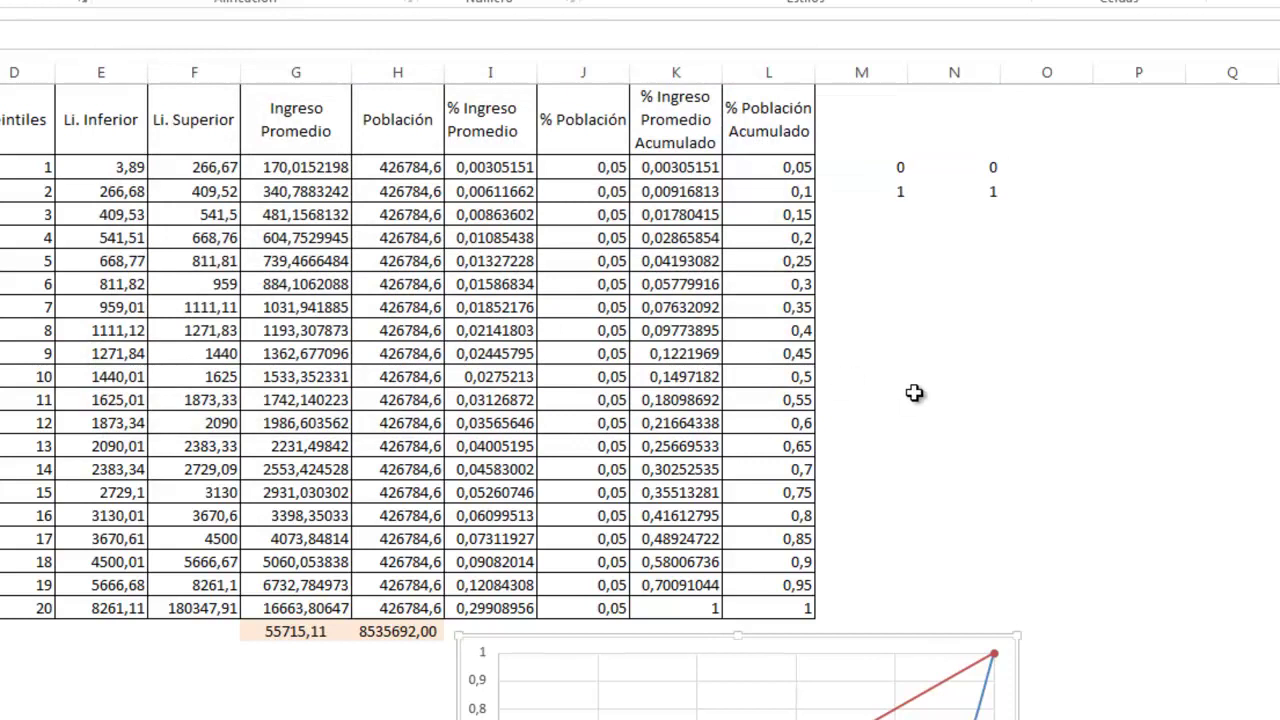
# Add a legend to the chart for the two series and deselect the chart
pyautogui.scroll(-4, 847, 377)
pyautogui.click(1042, 332)
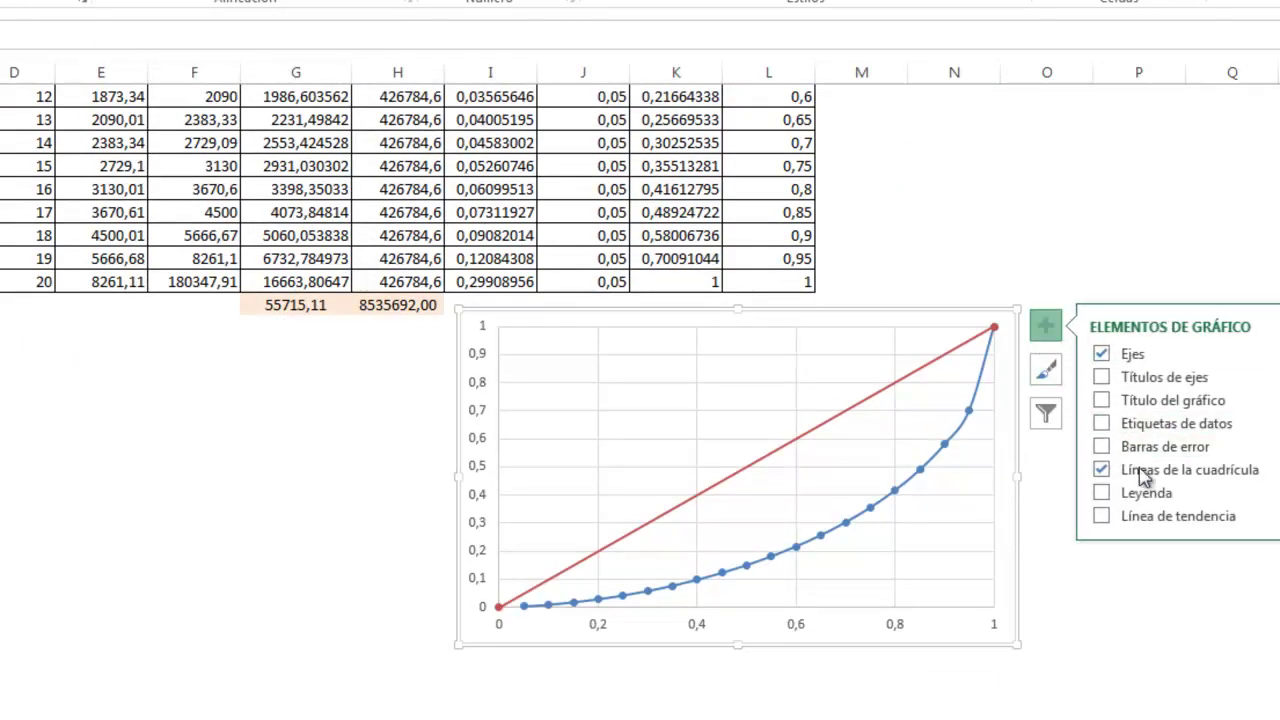
pyautogui.click(1102, 493)
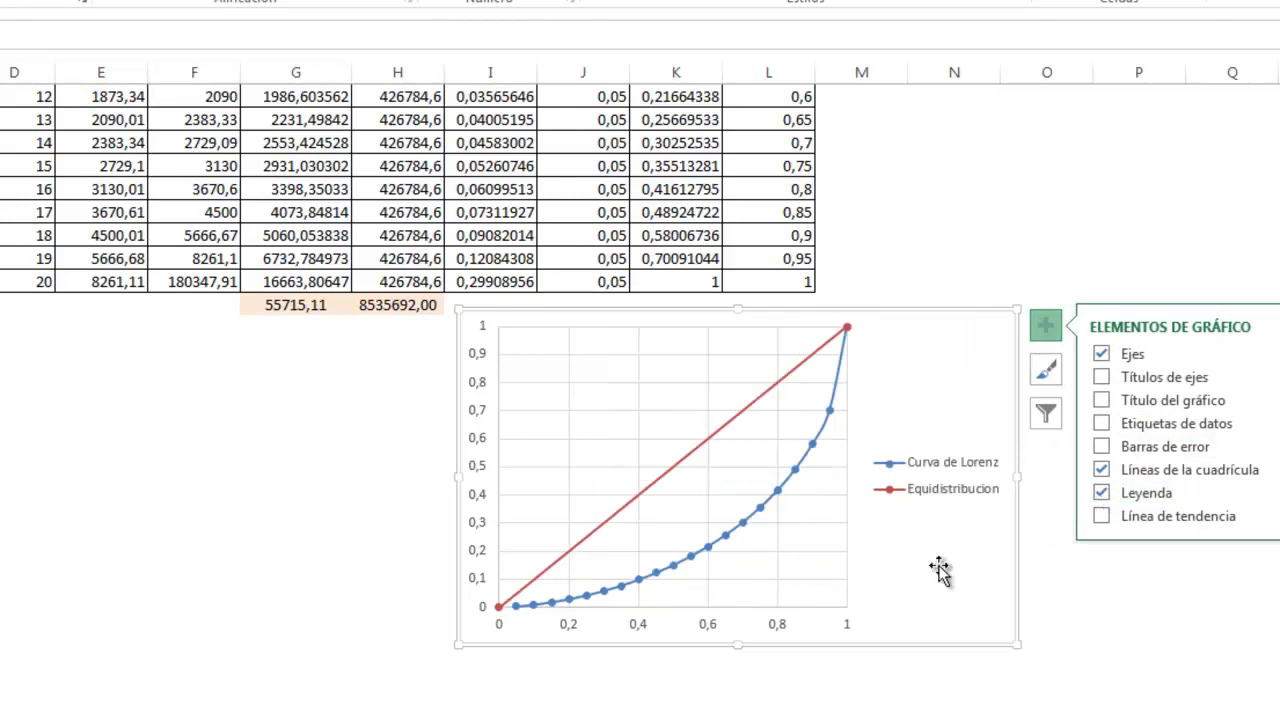
pyautogui.click(1105, 640)
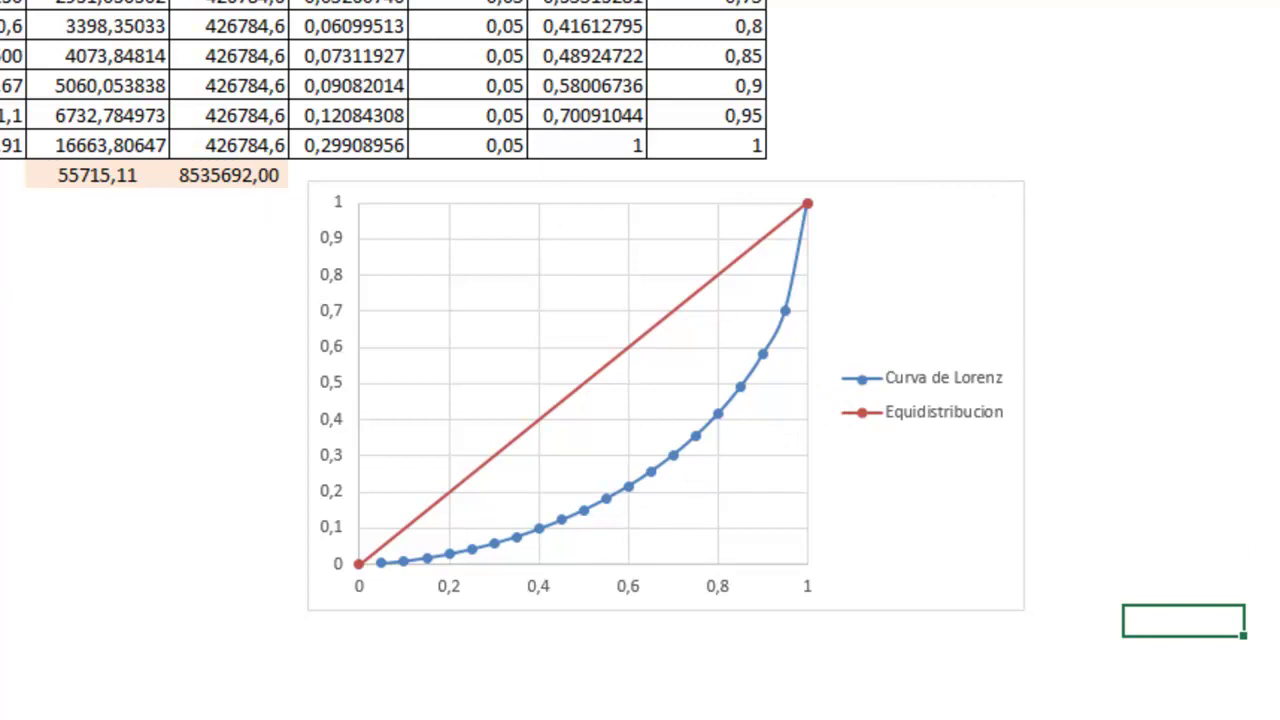
pyautogui.press('F10')
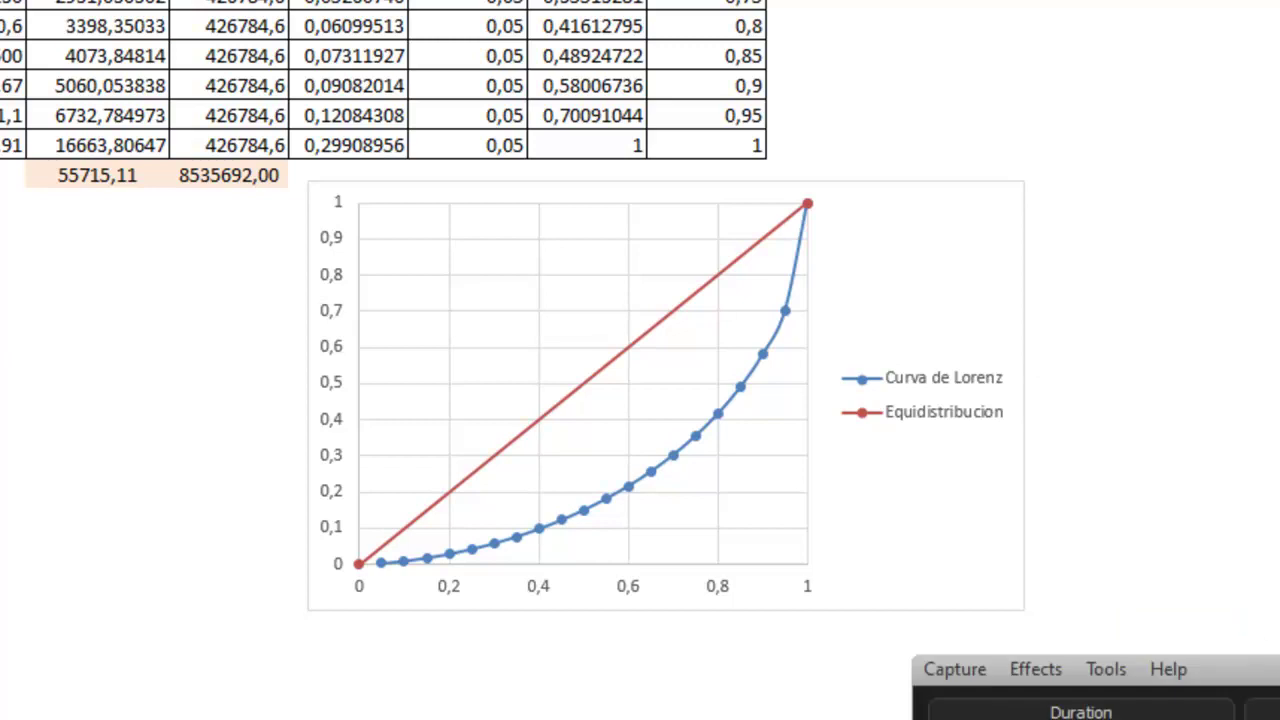